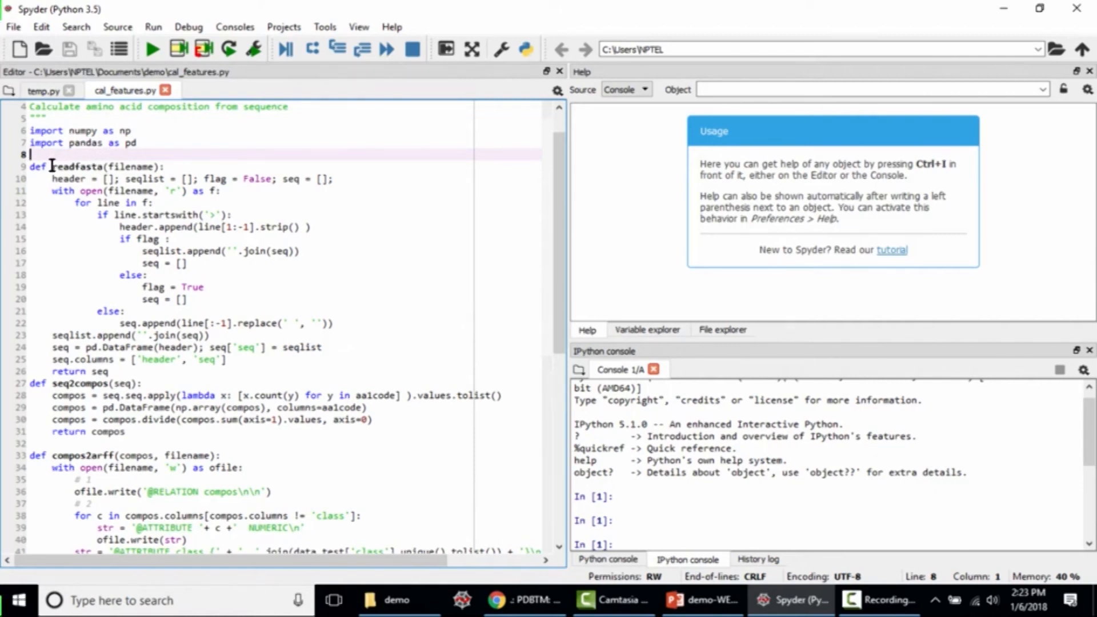
# Step: Examine the readfasta, seq2compos and compos2arff function definitions in cal_features.py, including what readfasta returns
pyautogui.scroll(-1, 52, 166)
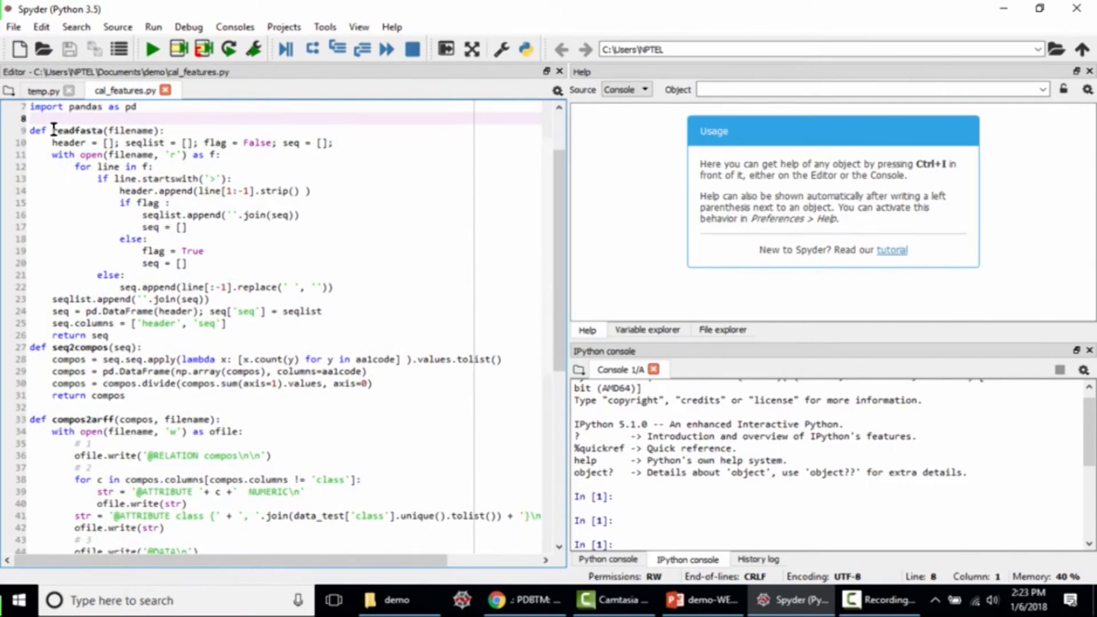
pyautogui.moveTo(53, 130); pyautogui.dragTo(103, 131)
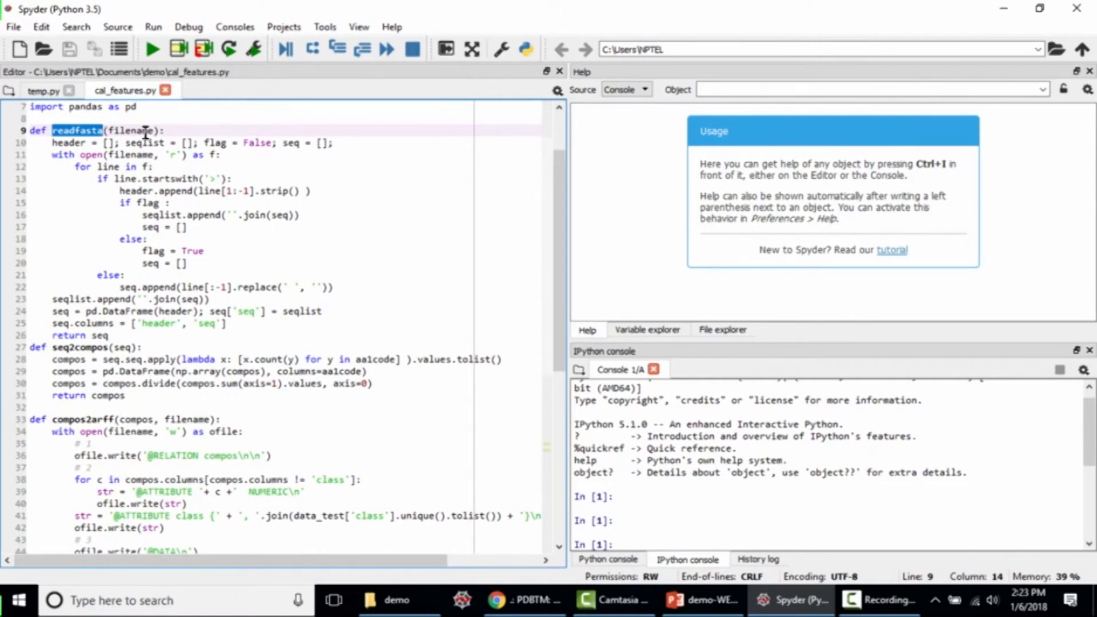
pyautogui.doubleClick(104, 335)
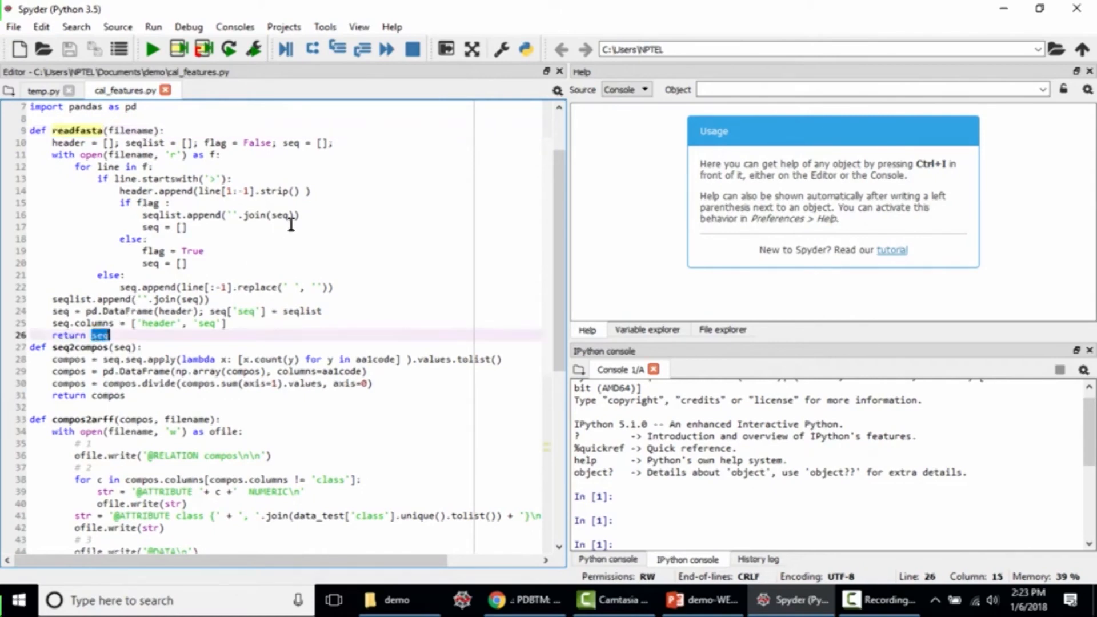
pyautogui.scroll(-2, 291, 224)
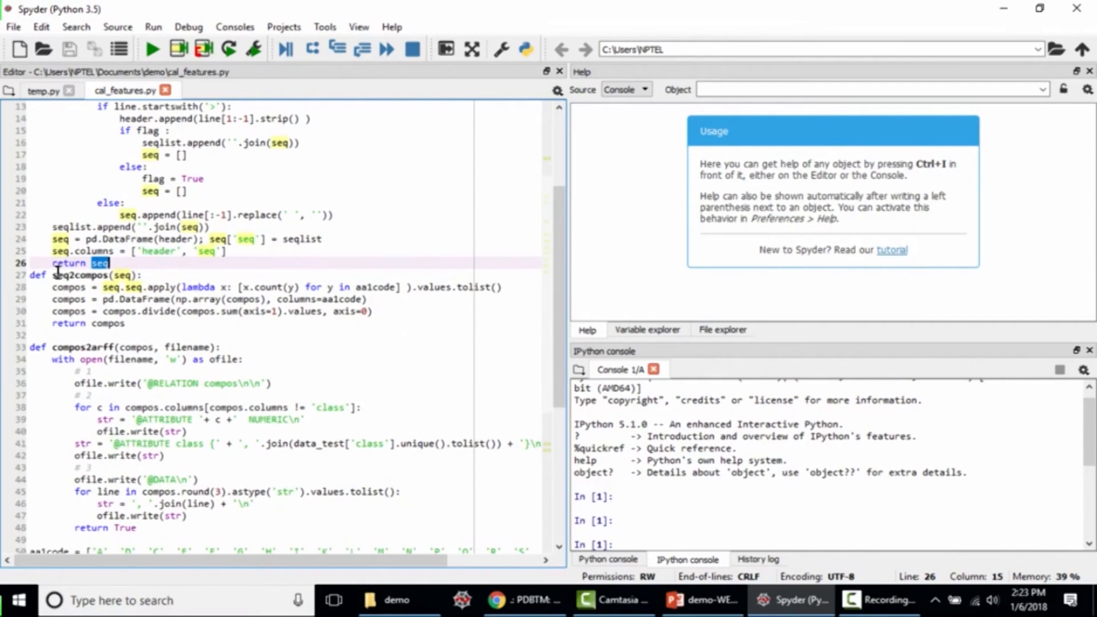
pyautogui.doubleClick(53, 275)
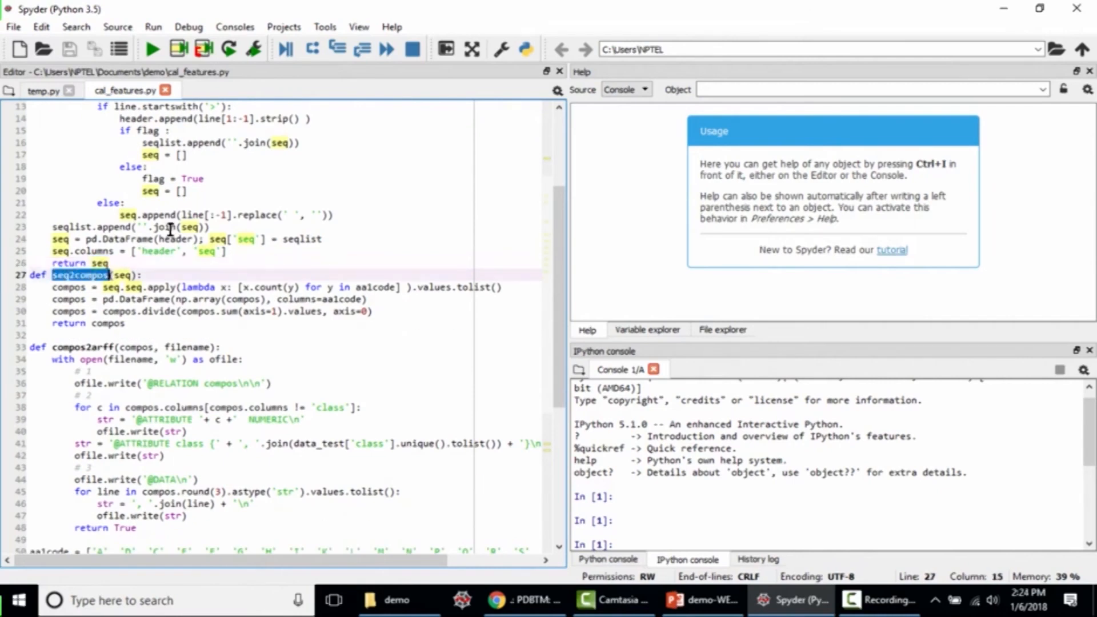
pyautogui.scroll(-2, 170, 230)
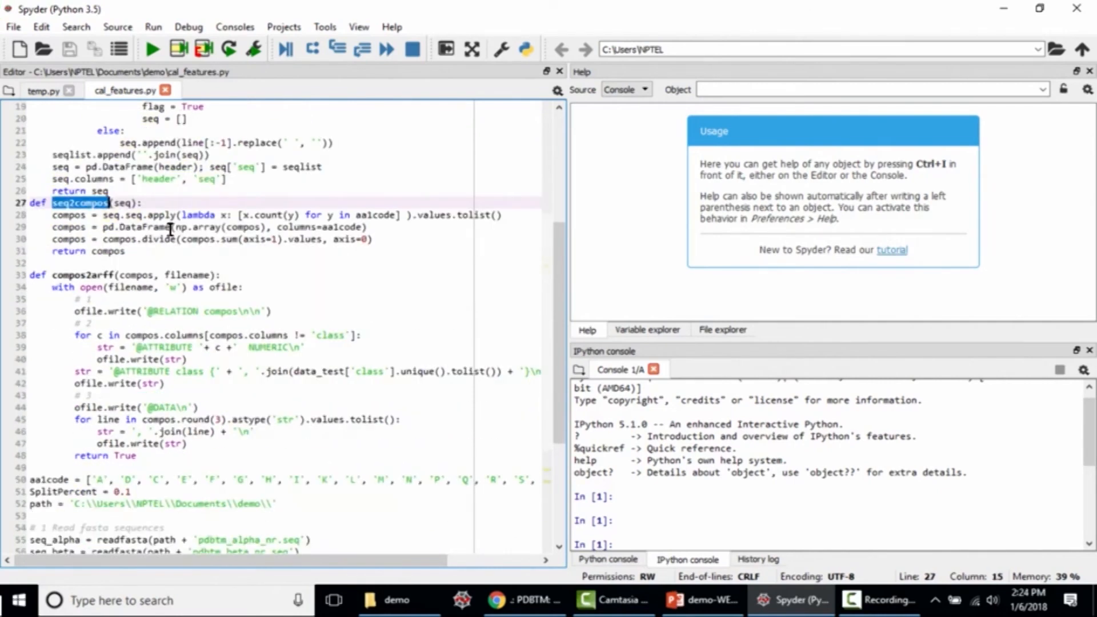
pyautogui.click(55, 274)
pyautogui.moveTo(52, 275); pyautogui.dragTo(110, 276)
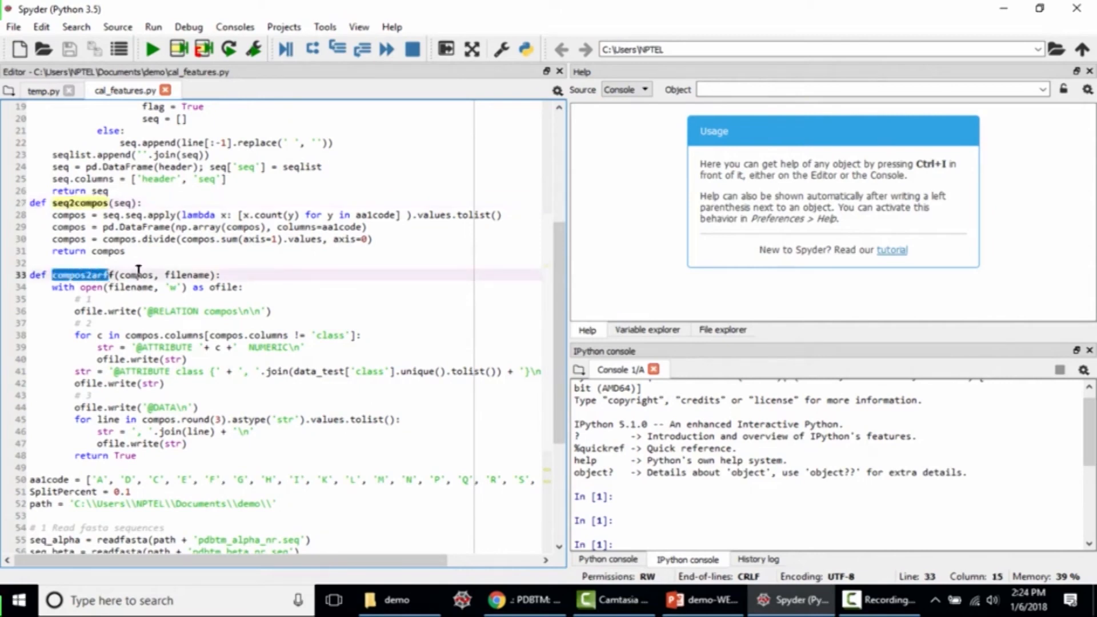
pyautogui.click(118, 272)
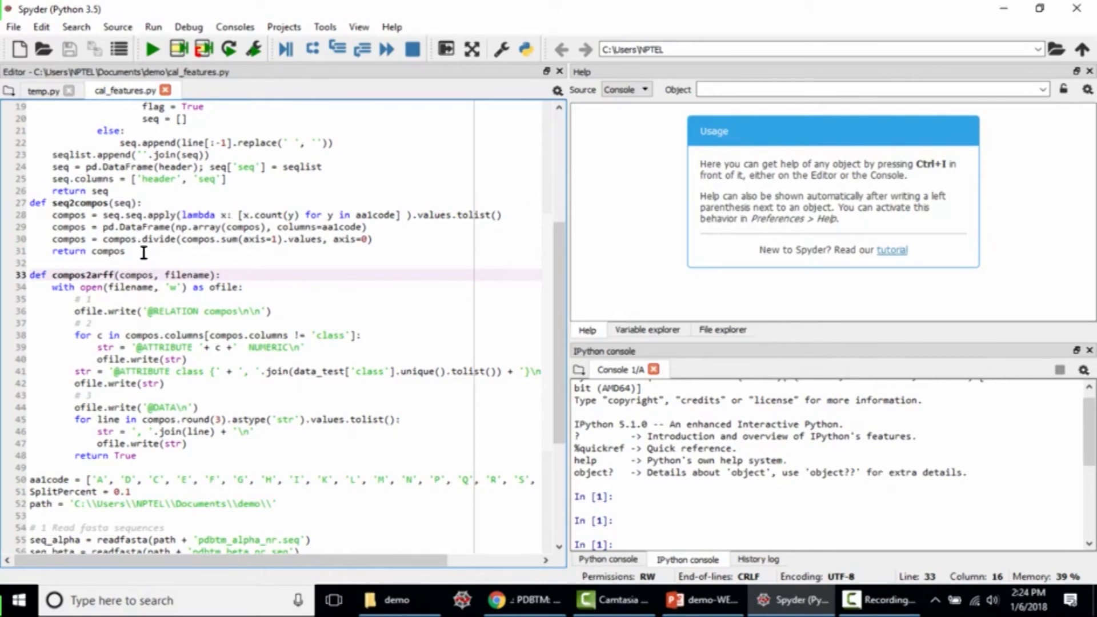
# Step: Review the script's main section: reading FASTA sequences, labelling the alpha and beta classes, splitting training and test data, and writing ARFF files
pyautogui.scroll(-2, 143, 252)
pyautogui.scroll(-3, 142, 254)
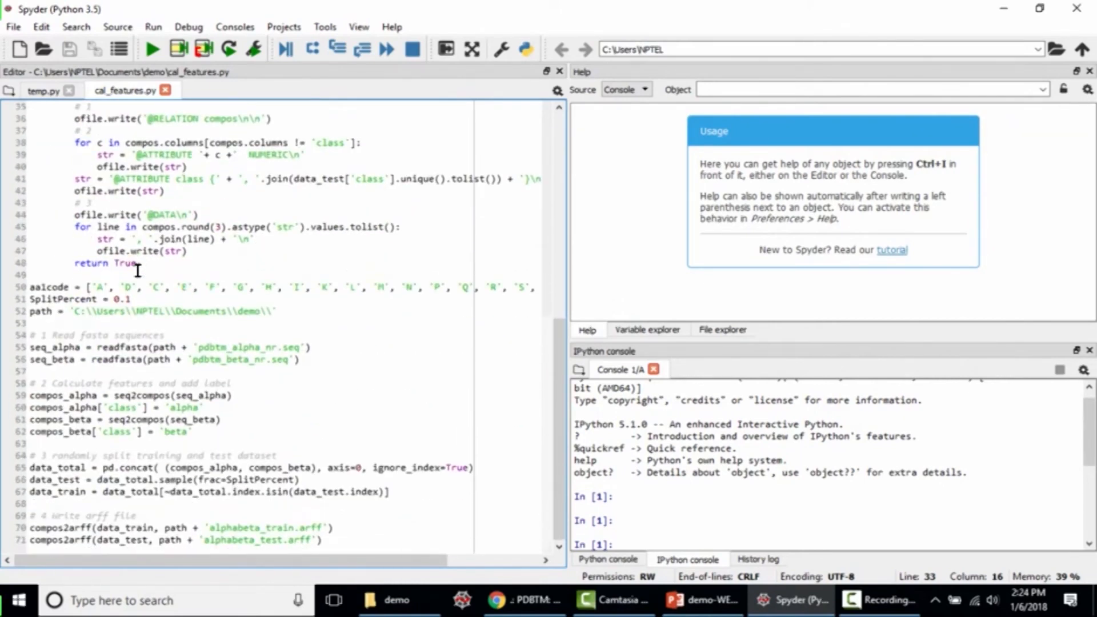
pyautogui.click(31, 336)
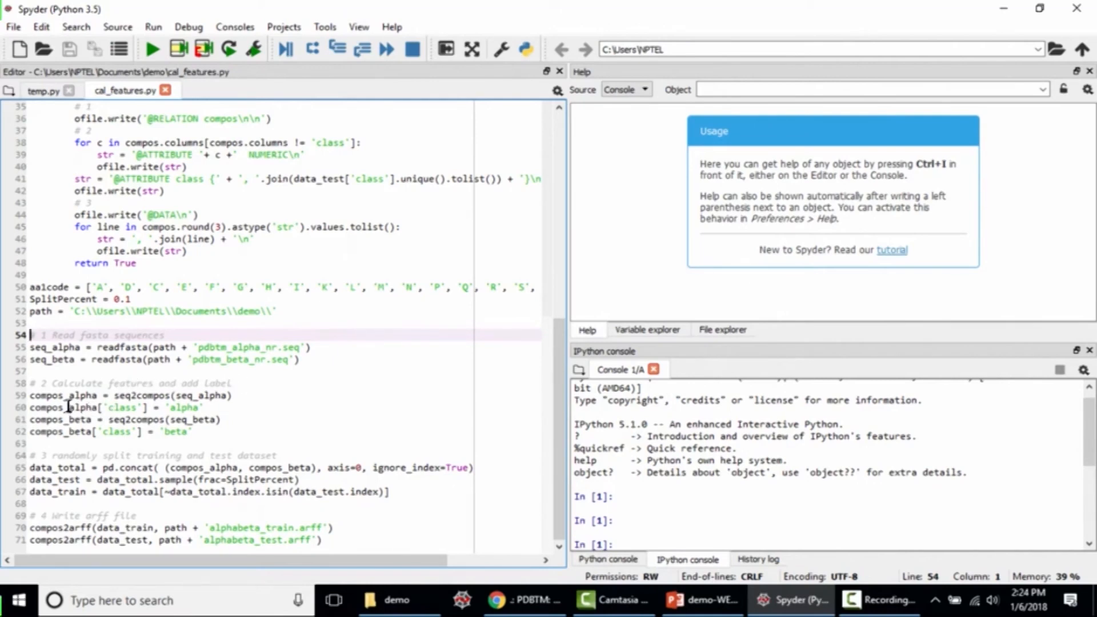
pyautogui.doubleClick(175, 408)
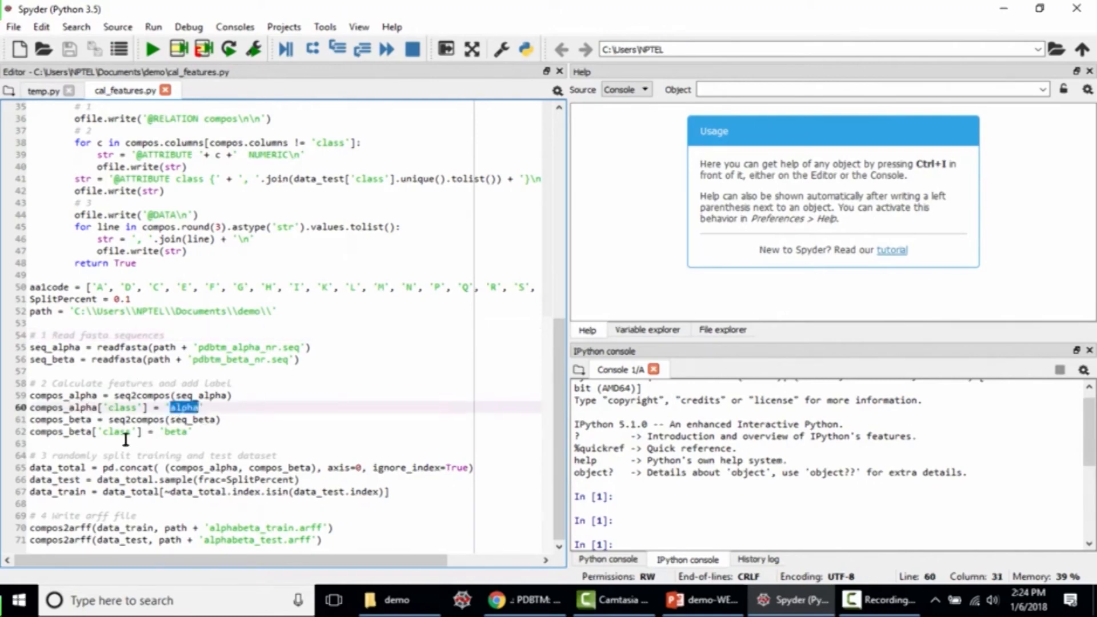
pyautogui.doubleClick(179, 432)
pyautogui.click(212, 437)
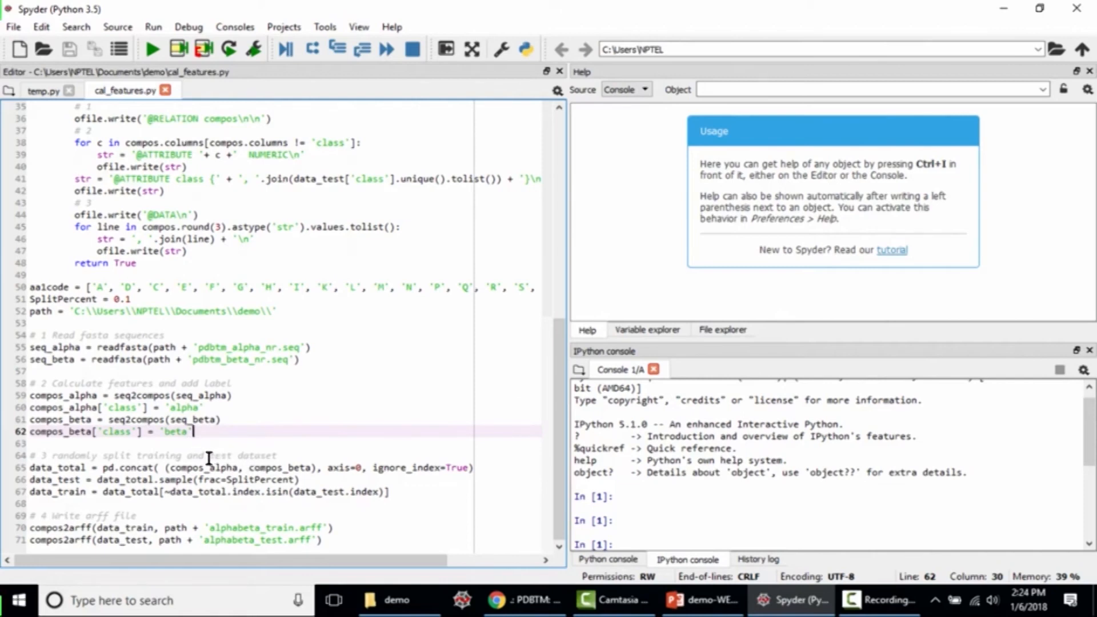
pyautogui.click(185, 456)
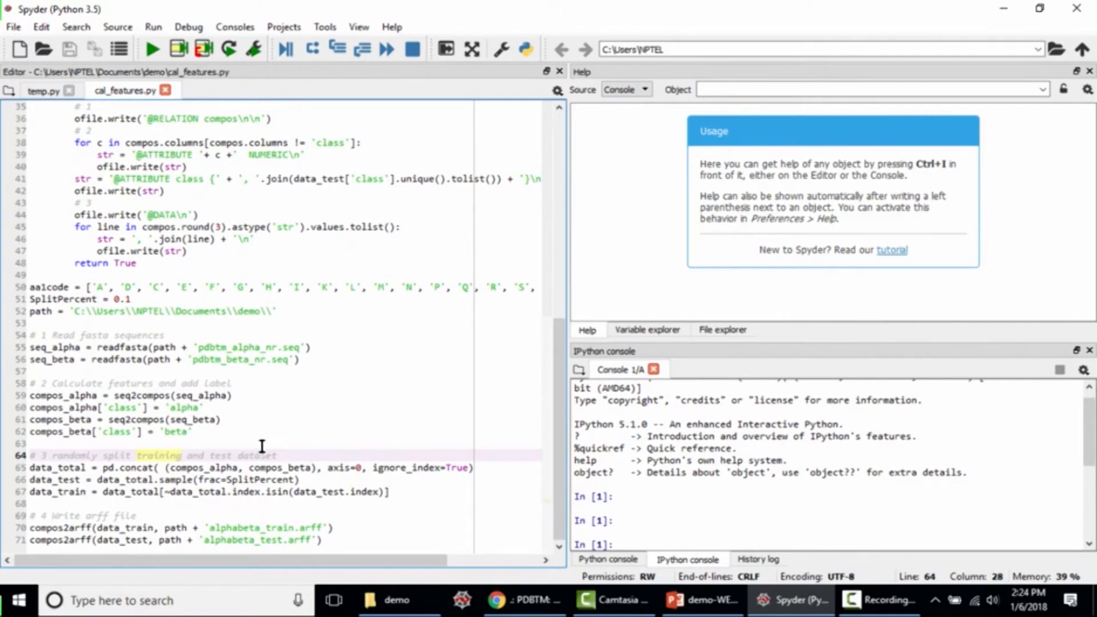
pyautogui.click(32, 528)
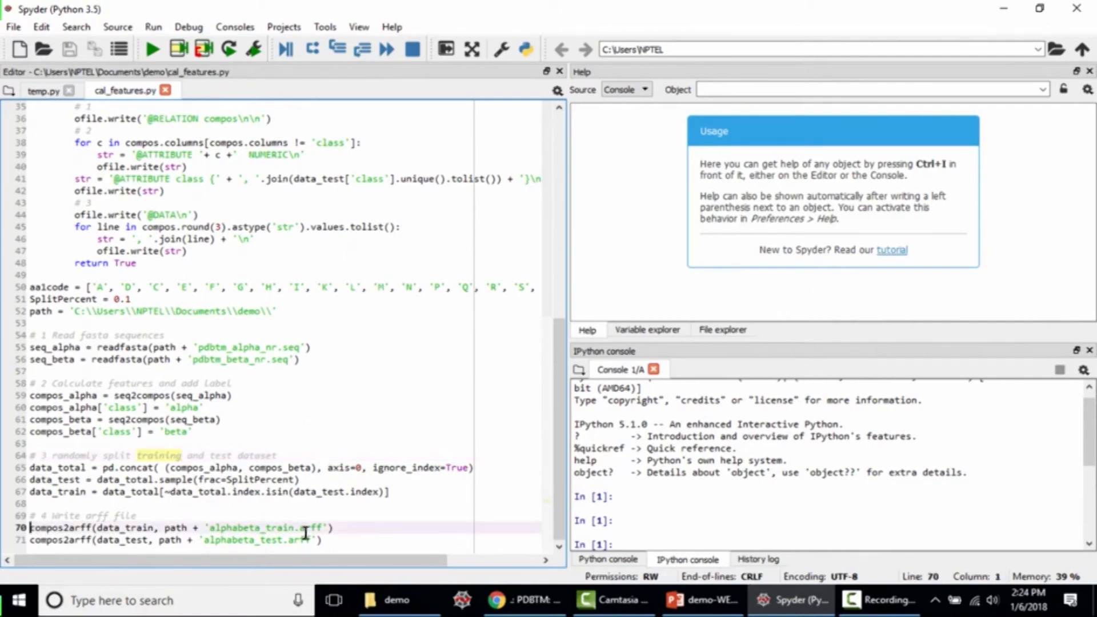
pyautogui.click(336, 524)
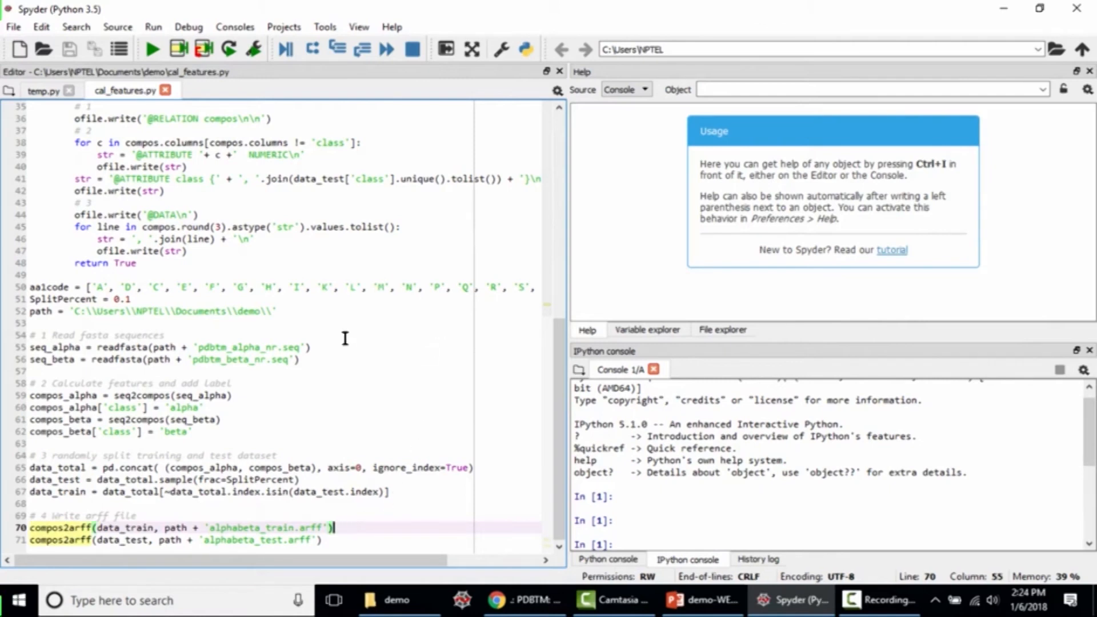
# Step: Run the cal_features.py script in the IPython console
pyautogui.scroll(3, 295, 293)
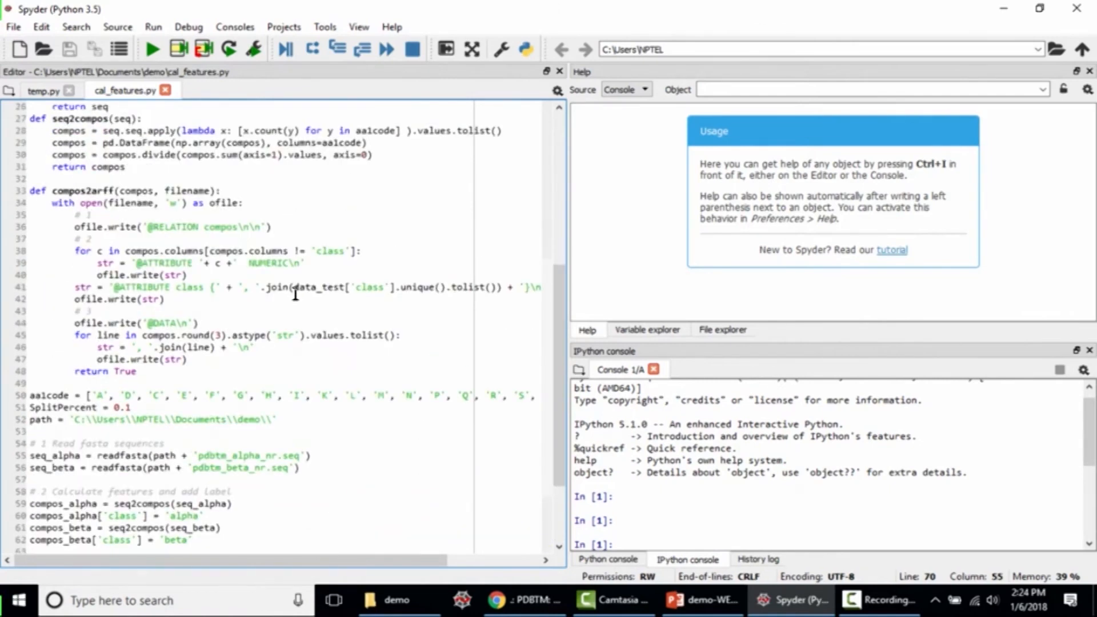
pyautogui.scroll(1, 296, 294)
pyautogui.scroll(-3, 360, 262)
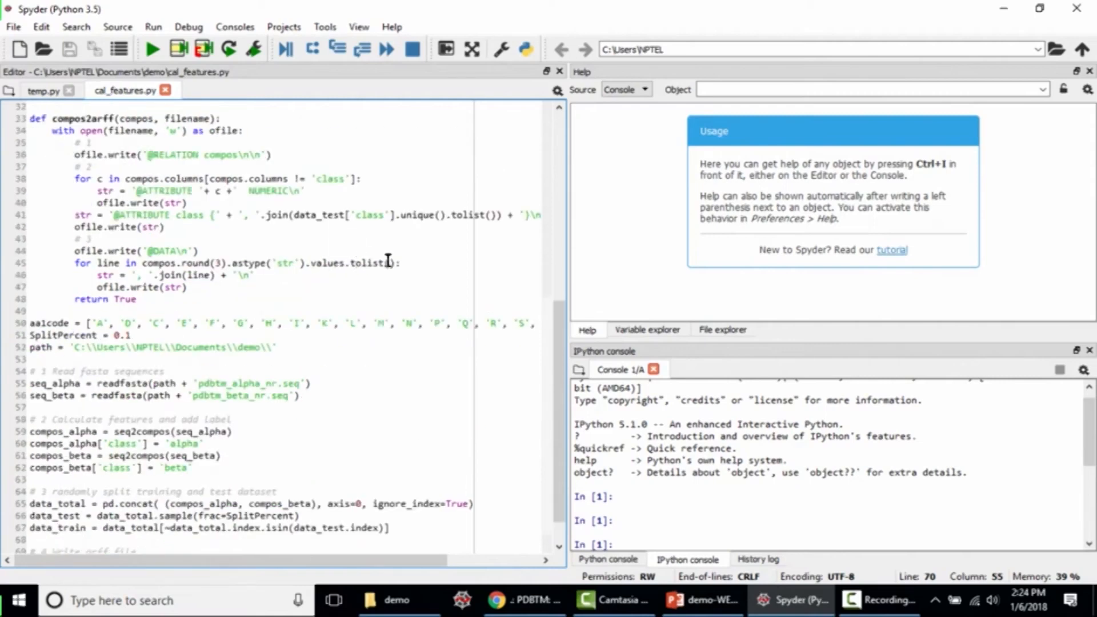
pyautogui.scroll(8, 388, 261)
pyautogui.click(328, 142)
pyautogui.click(152, 48)
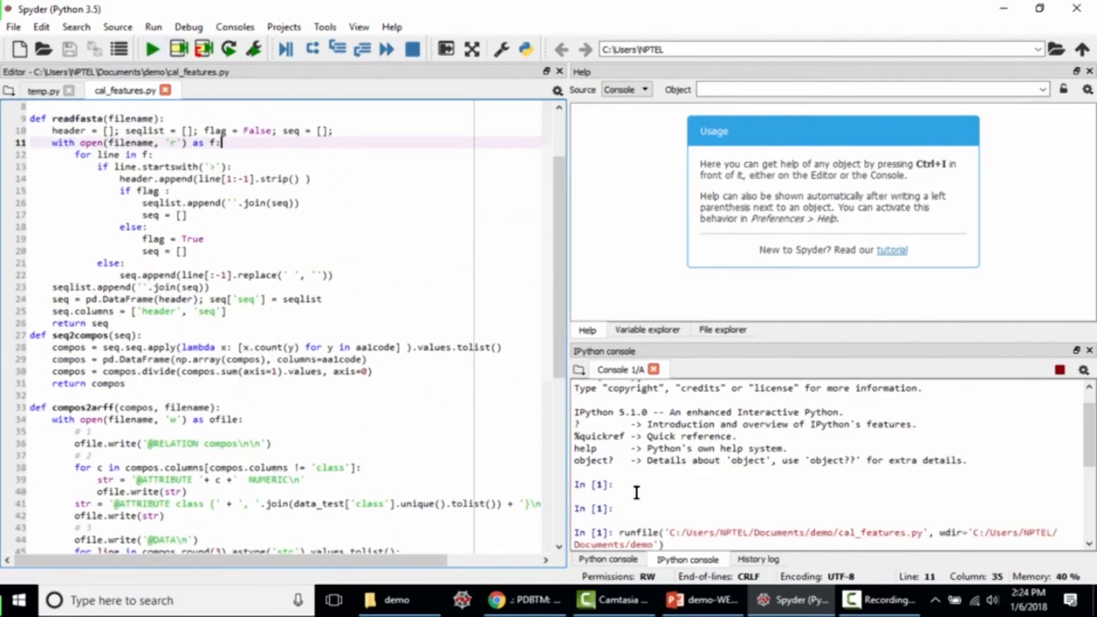
pyautogui.scroll(-1, 650, 471)
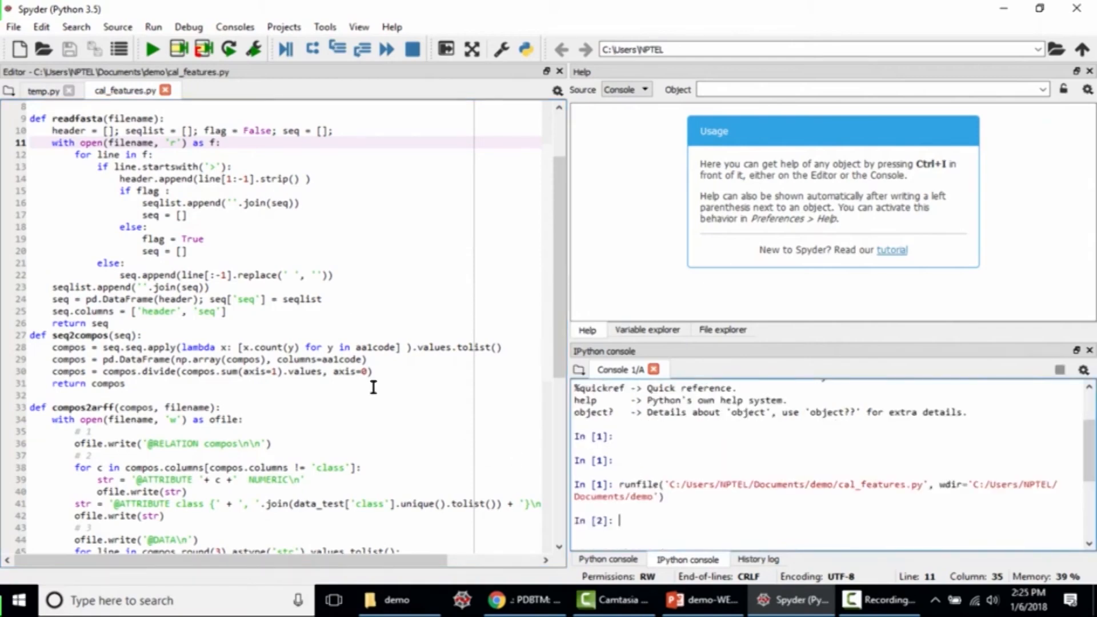
# Step: Switch to the demo folder in File Explorer, maximize its window, and select the alphabeta_test and alphabeta_train files
pyautogui.scroll(-2, 373, 394)
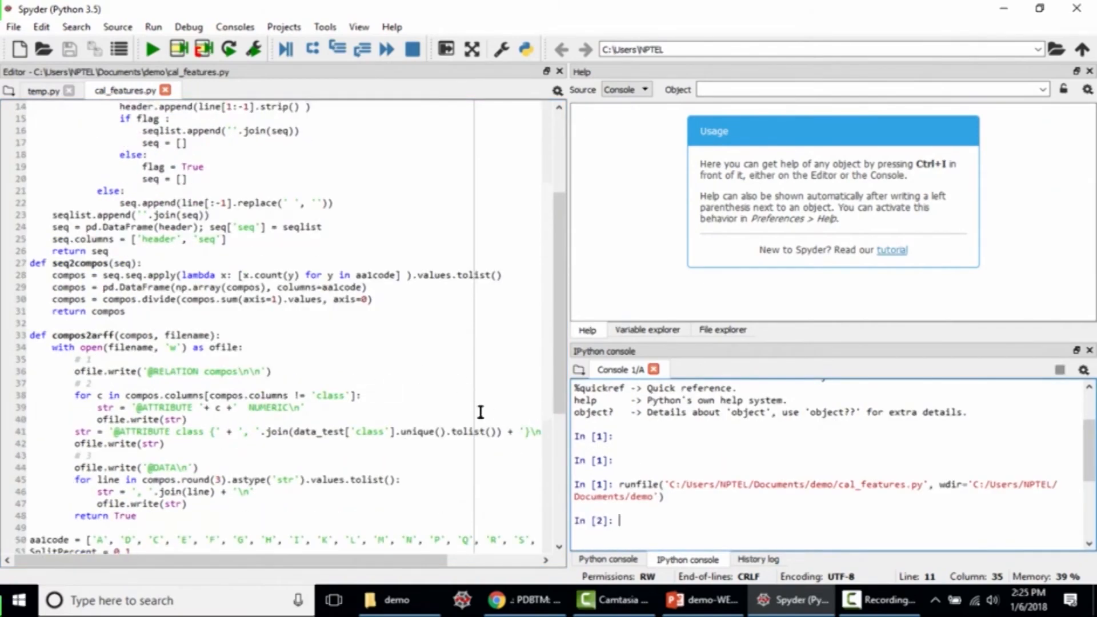
pyautogui.click(391, 610)
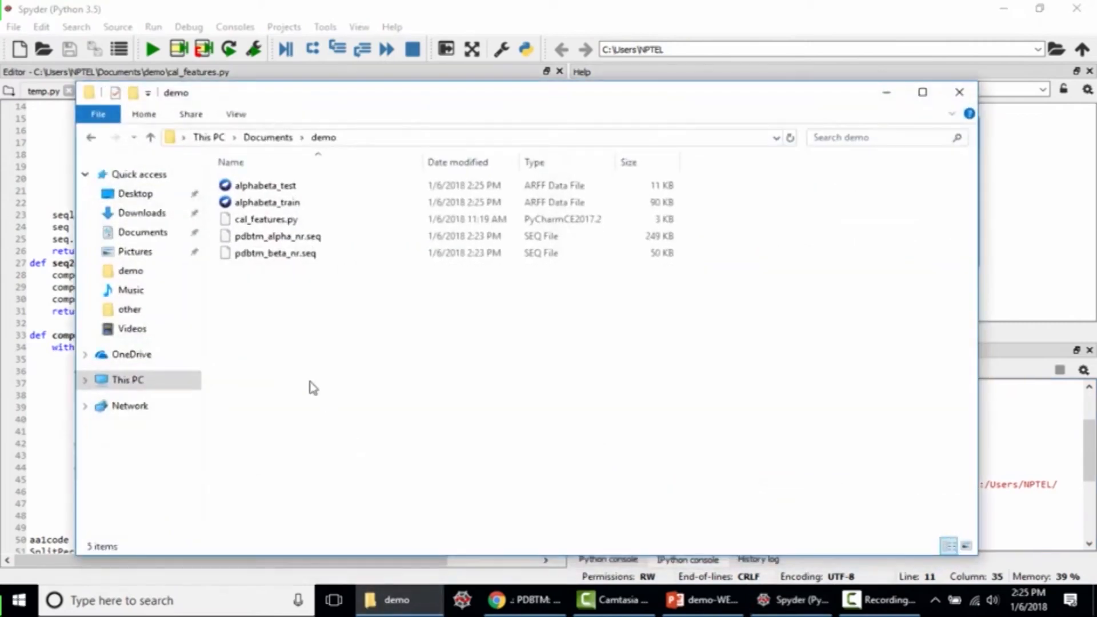
pyautogui.doubleClick(351, 96)
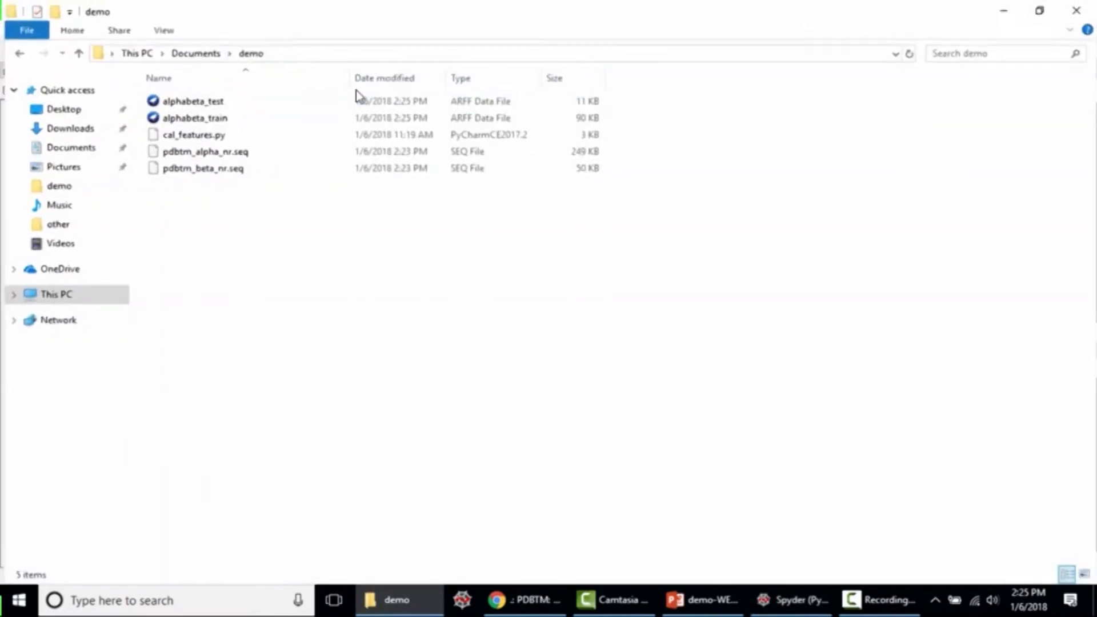
pyautogui.click(196, 102)
pyautogui.keyDown('shift'); pyautogui.click(225, 116); pyautogui.keyUp('shift')
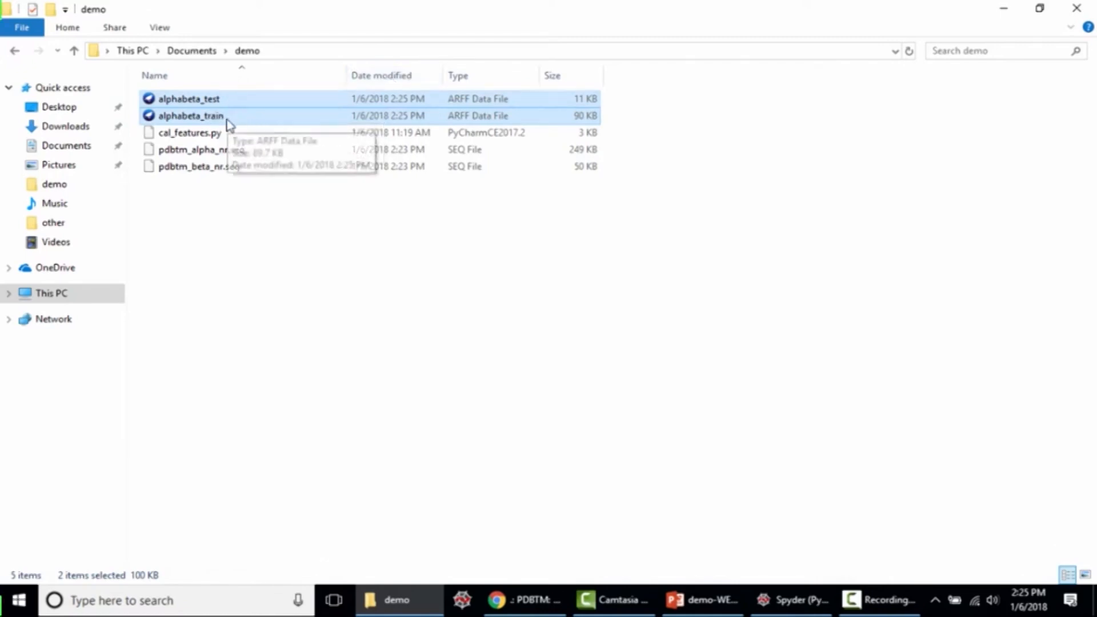
# Step: Open the alphabeta_train ARFF file from the demo folder in Notepad++
pyautogui.click(253, 116)
pyautogui.rightClick(252, 116)
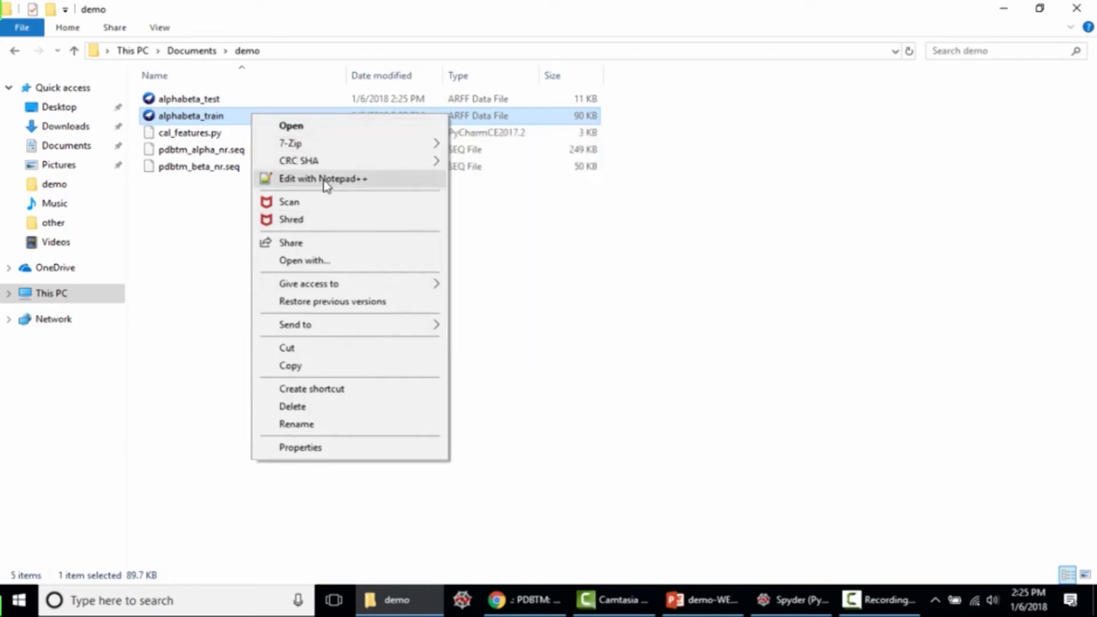
pyautogui.click(324, 181)
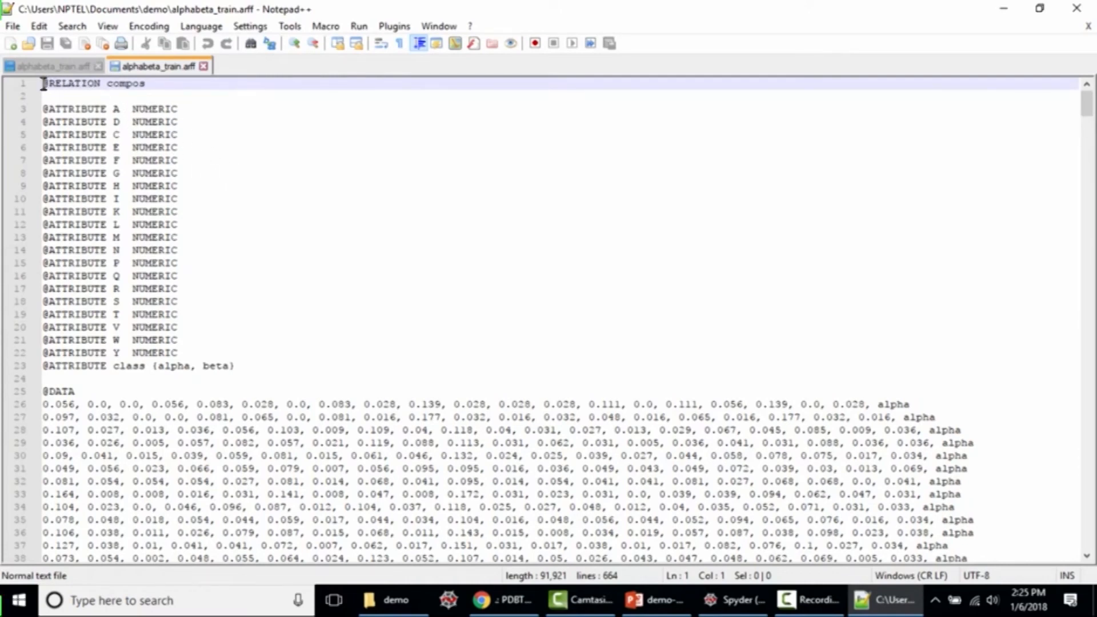
# Step: Examine the structure of alphabeta_train.arff: the relation name, numeric amino acid attributes, class attribute and data rows
pyautogui.click(150, 84)
pyautogui.doubleClick(127, 86)
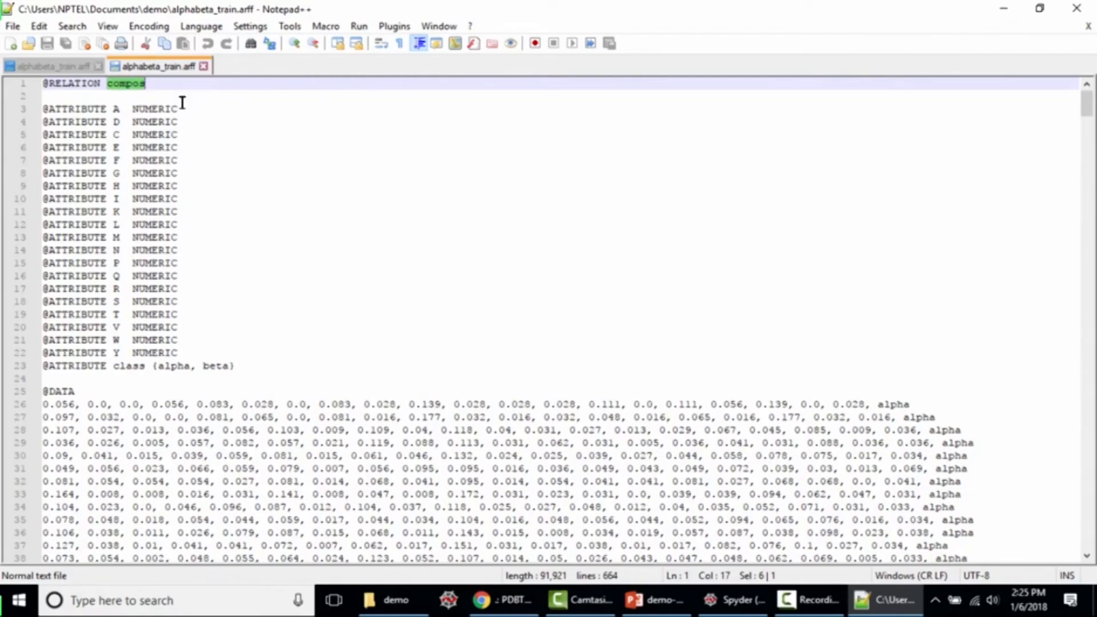
pyautogui.click(149, 84)
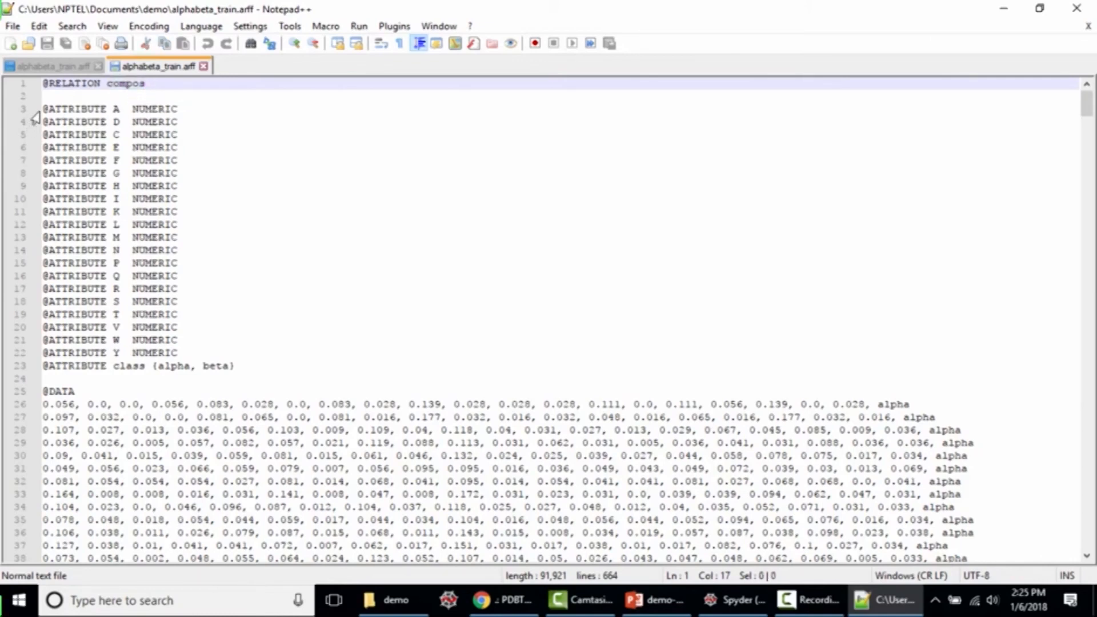
pyautogui.click(107, 108)
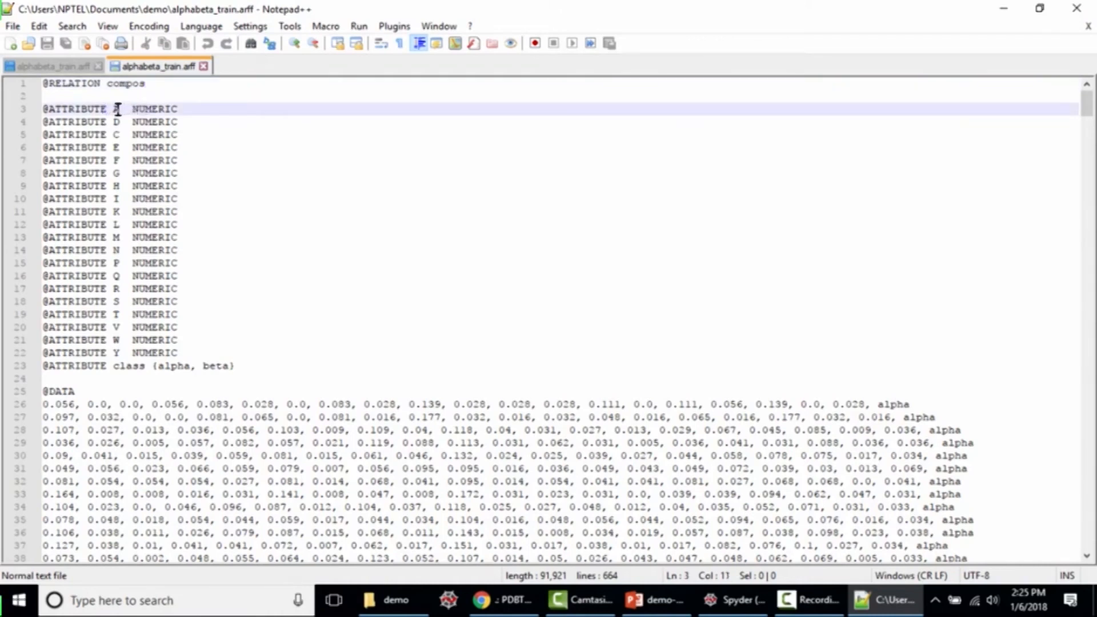
pyautogui.doubleClick(152, 110)
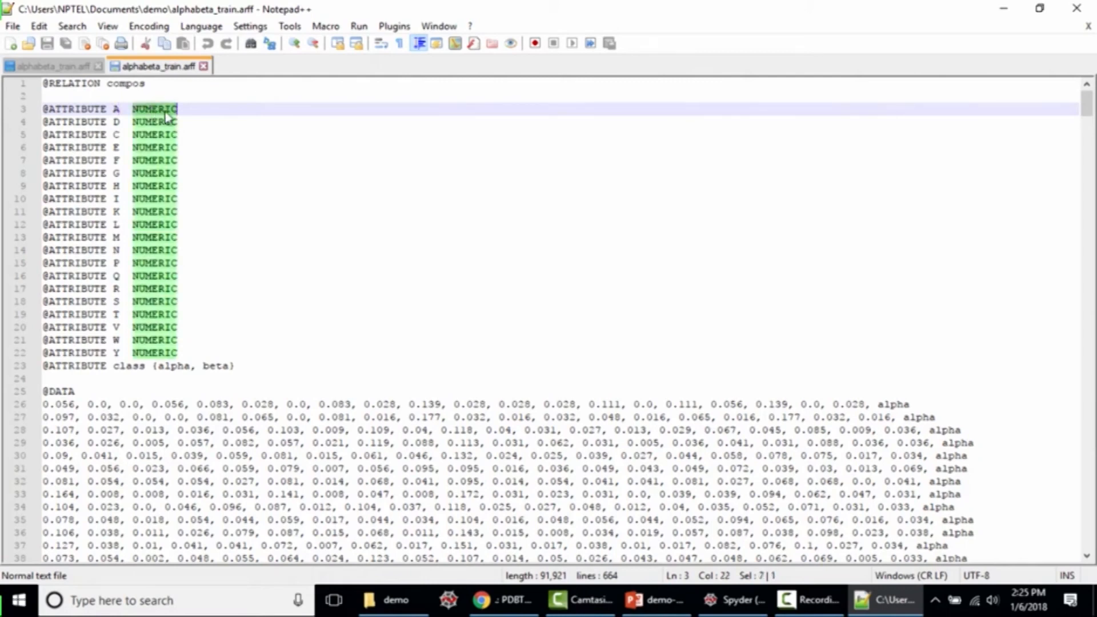
pyautogui.click(121, 122)
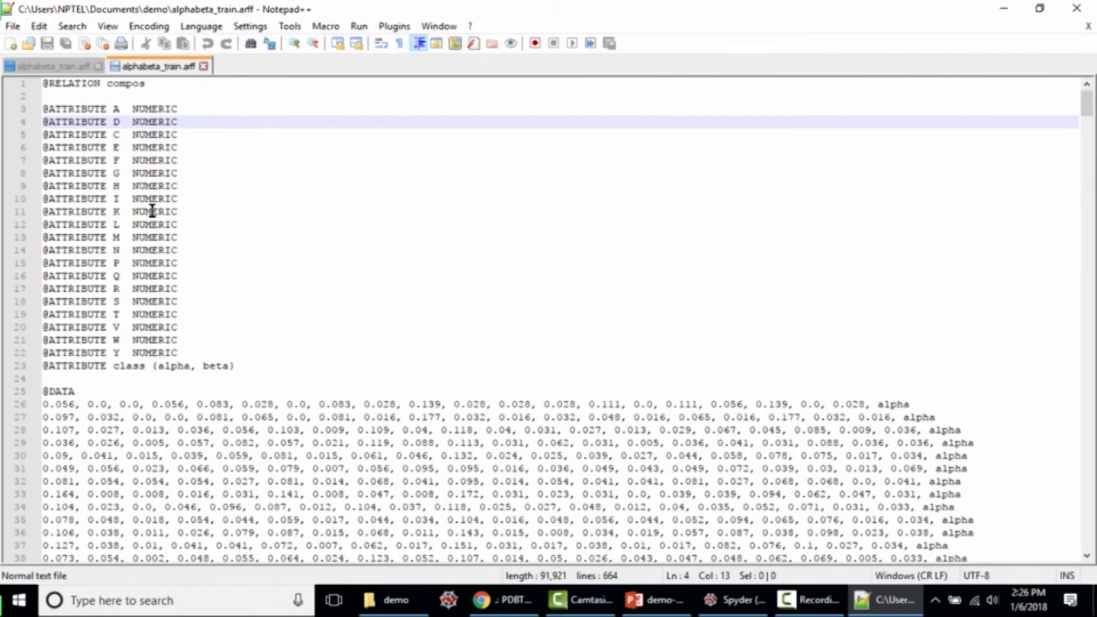
pyautogui.scroll(-1, 152, 211)
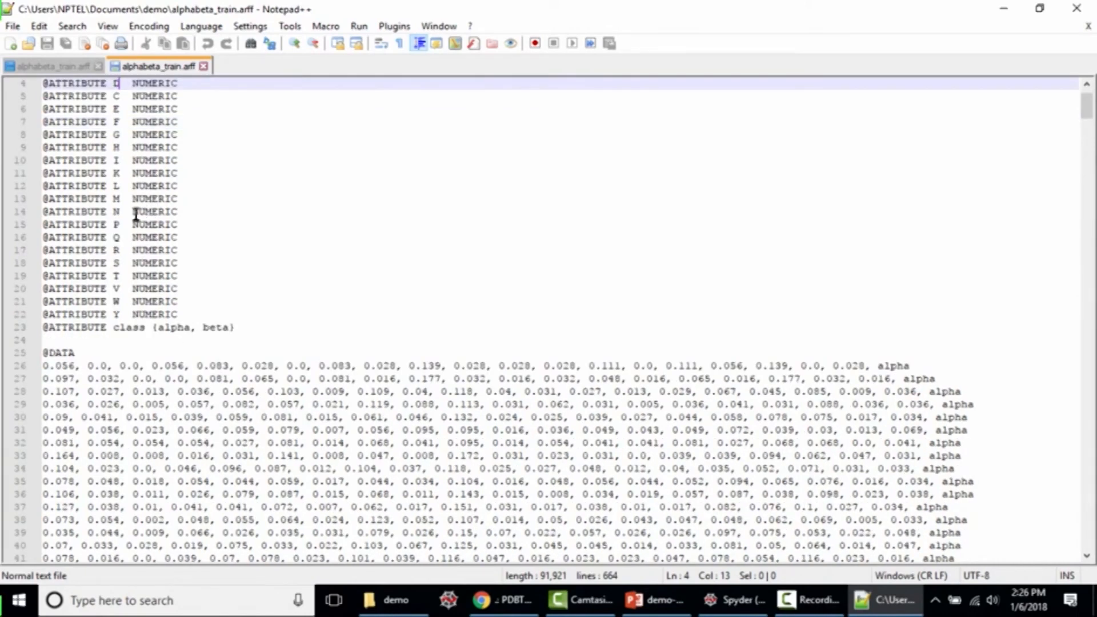
pyautogui.doubleClick(121, 328)
pyautogui.scroll(1, 223, 331)
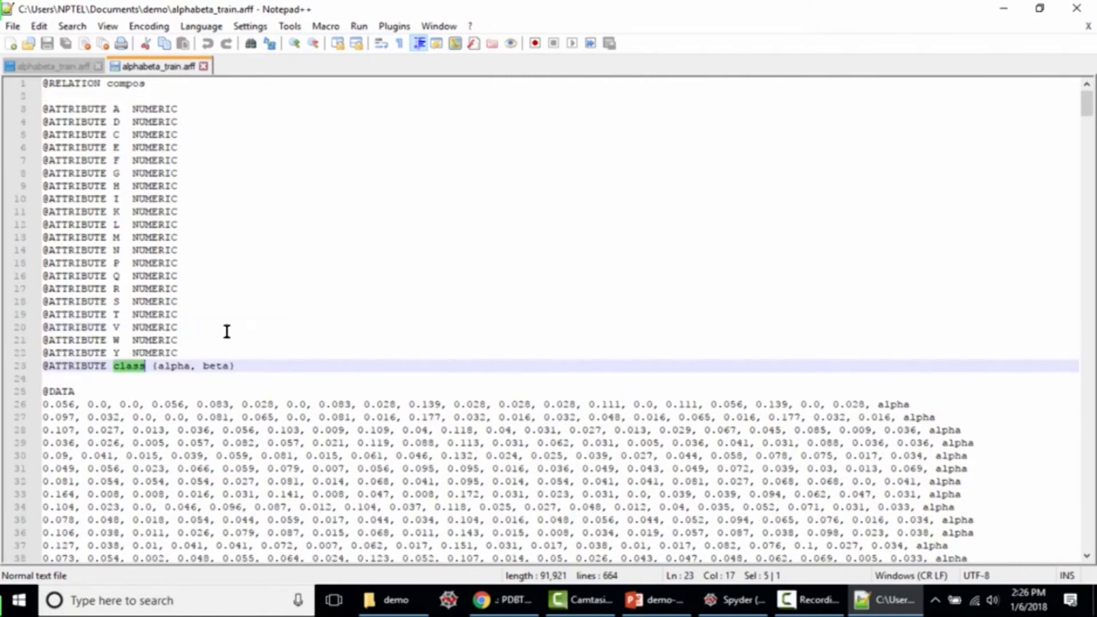
pyautogui.click(153, 369)
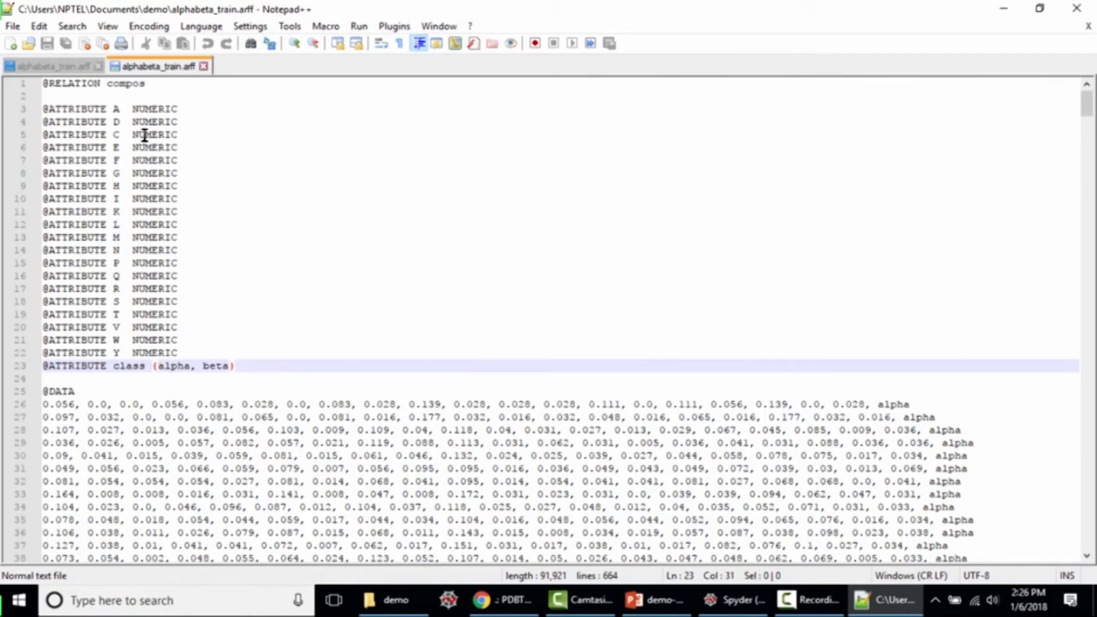
pyautogui.scroll(-1, 135, 372)
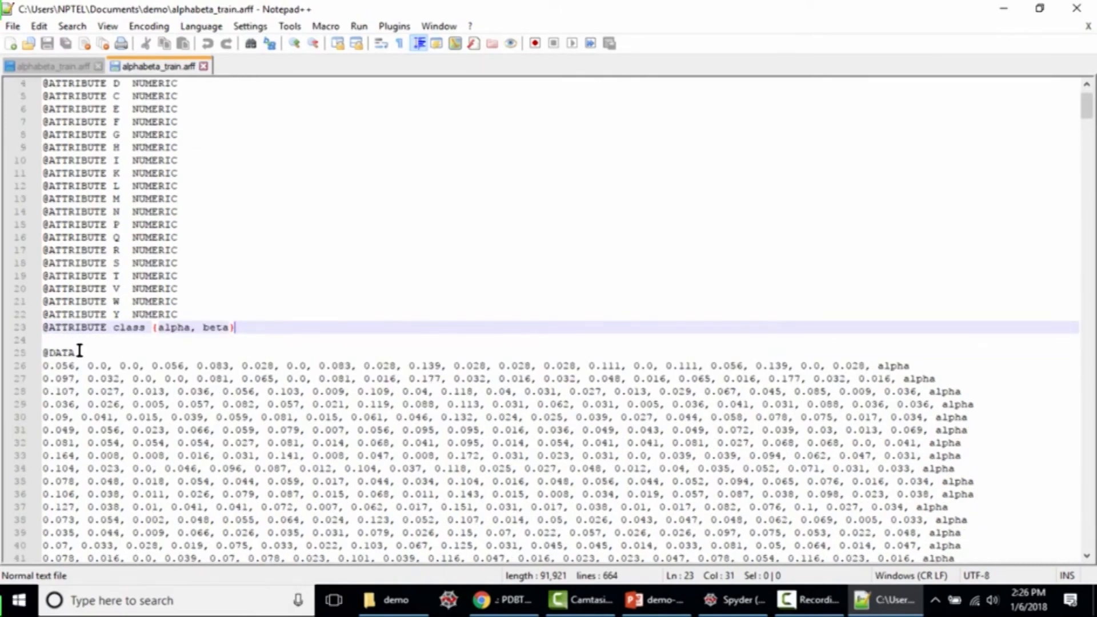
pyautogui.scroll(-1, 87, 351)
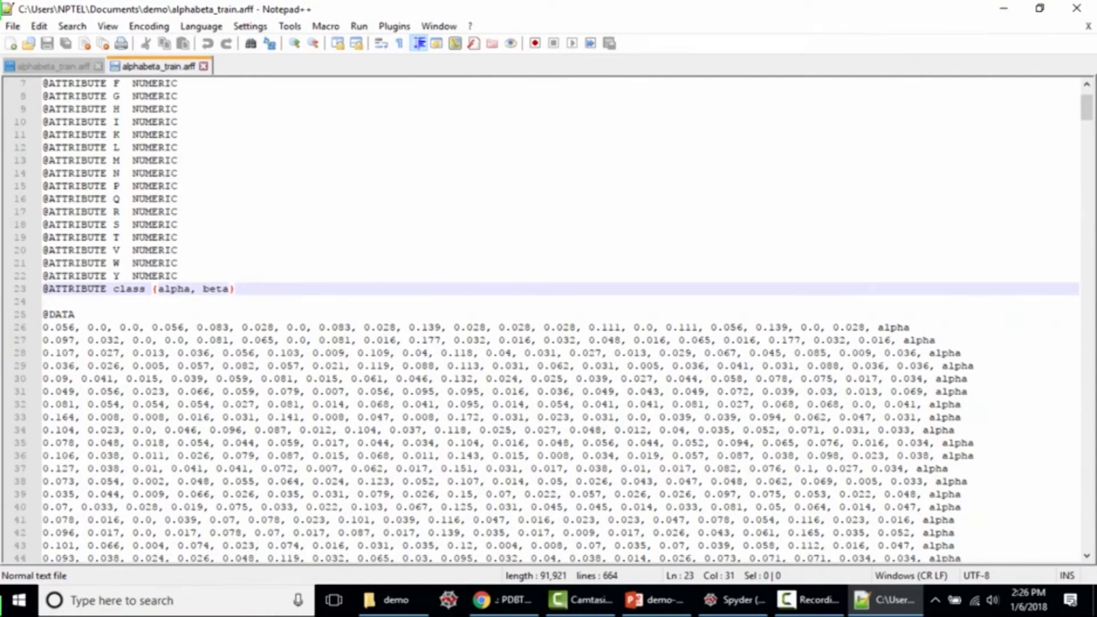
pyautogui.click(934, 326)
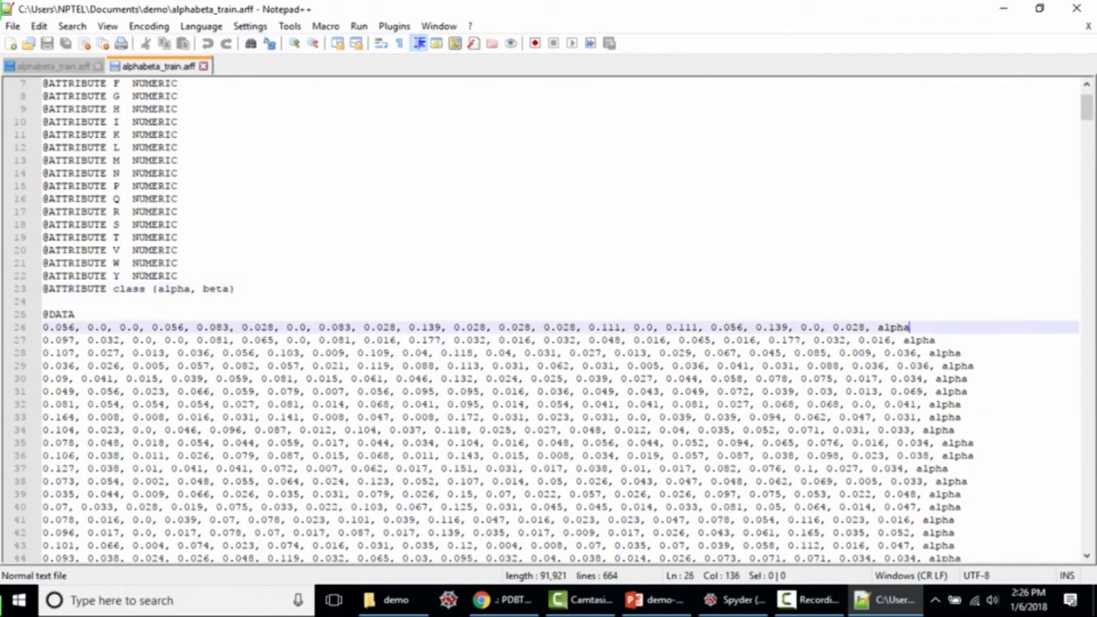
pyautogui.scroll(-2, 857, 249)
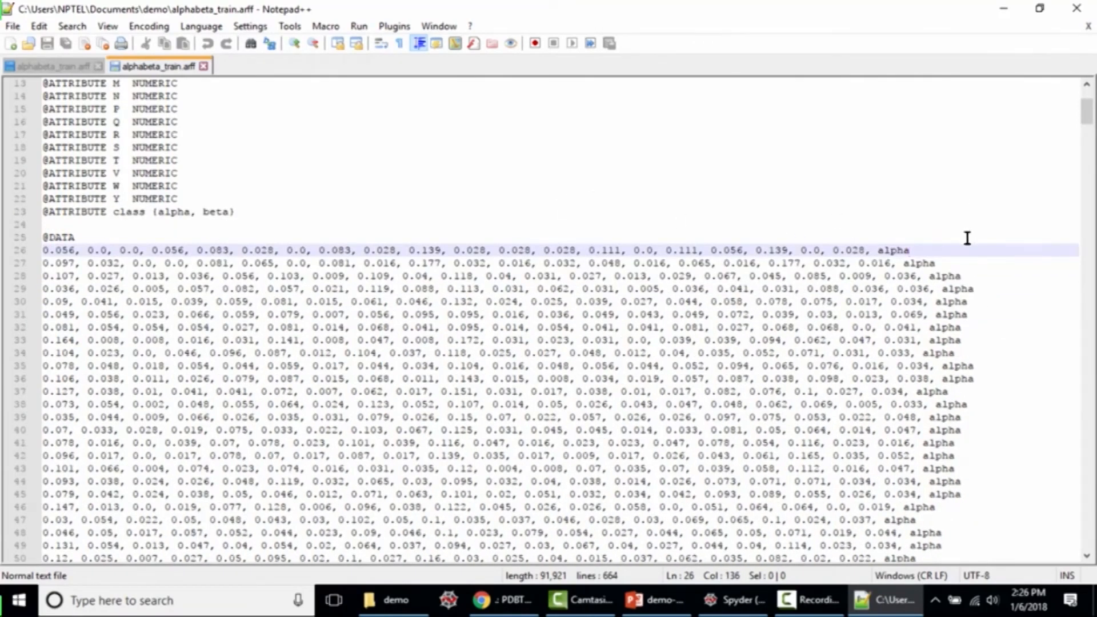
pyautogui.scroll(-1, 966, 240)
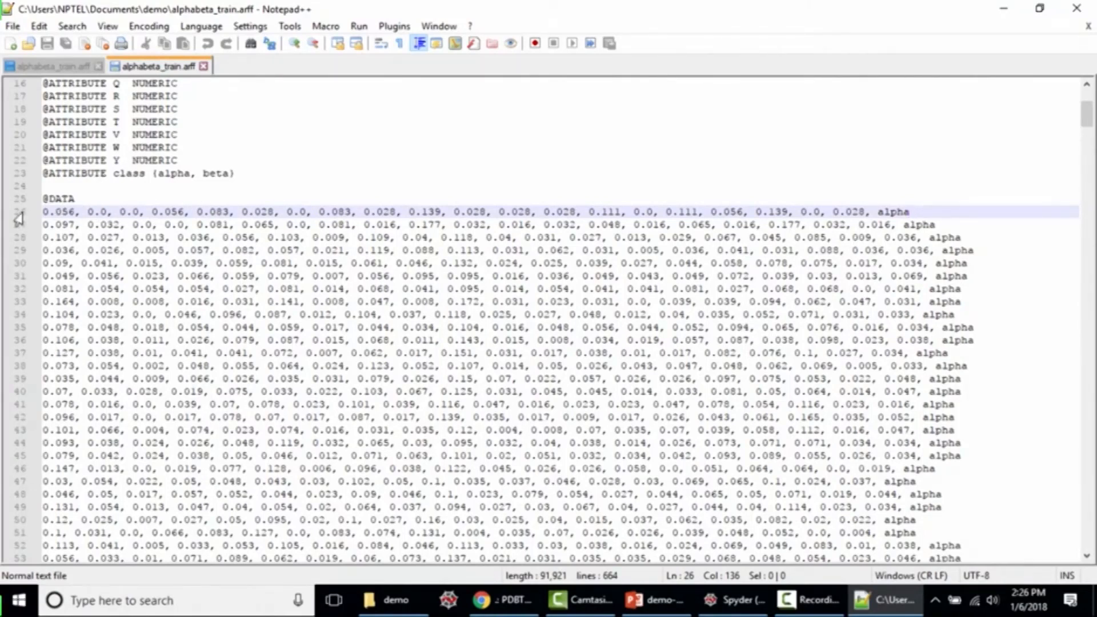
pyautogui.scroll(-12, 617, 237)
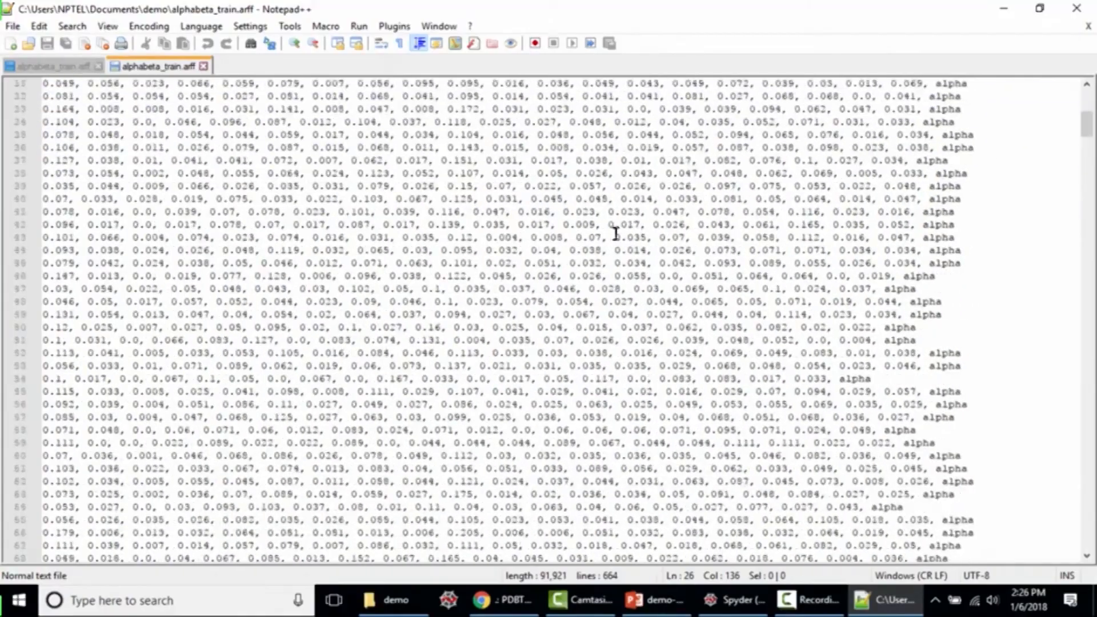
pyautogui.scroll(-5, 619, 243)
pyautogui.moveTo(1086, 130); pyautogui.dragTo(1071, 566)
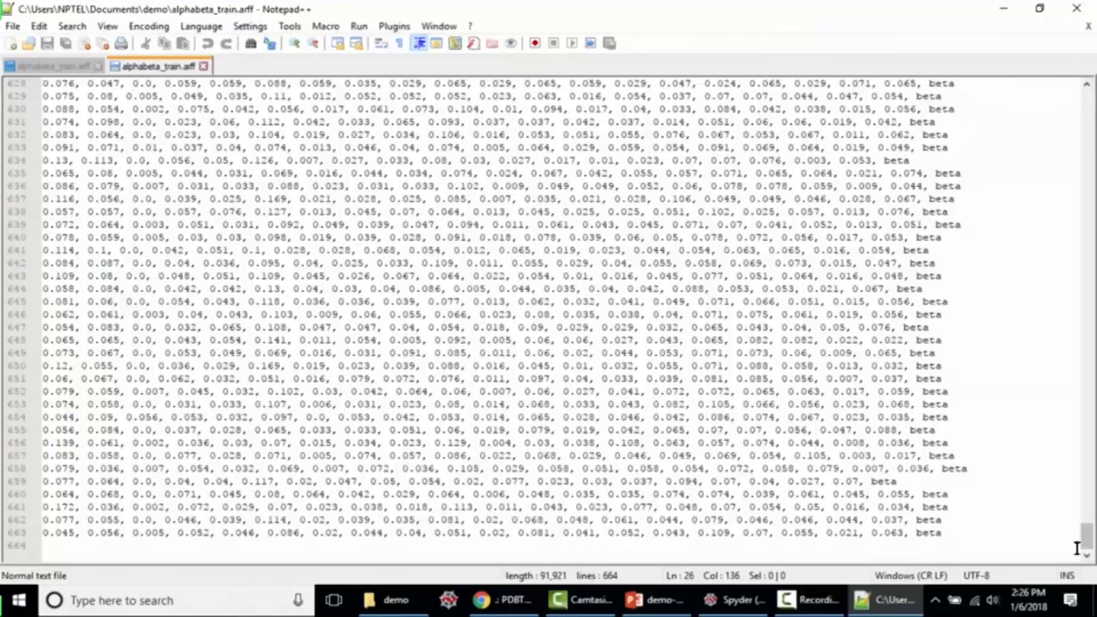
pyautogui.moveTo(1089, 543); pyautogui.dragTo(1082, 110)
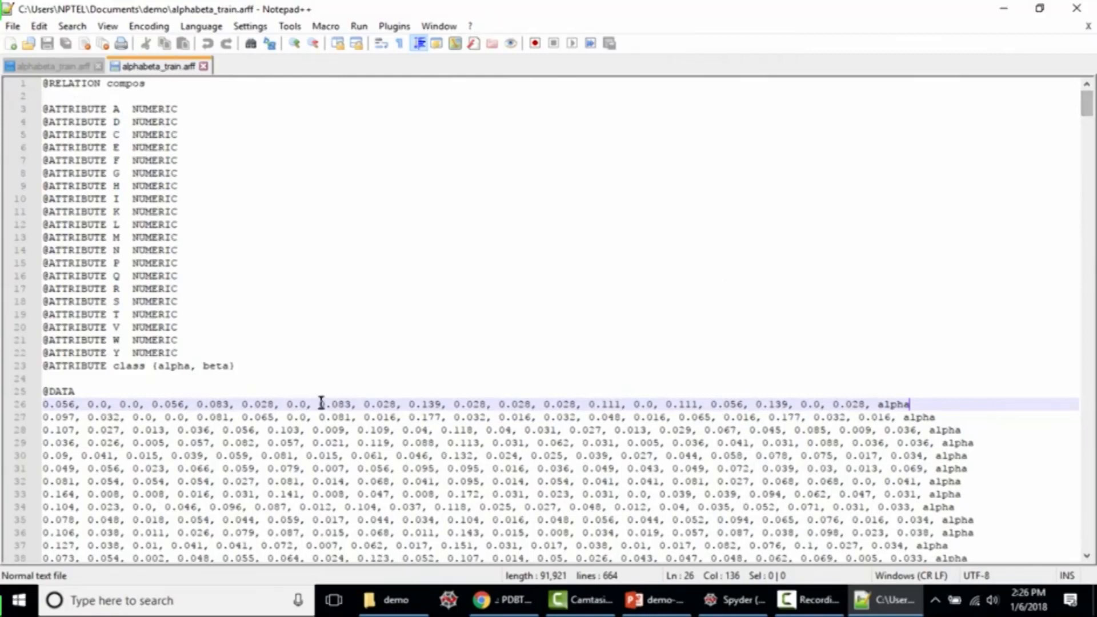
pyautogui.click(104, 398)
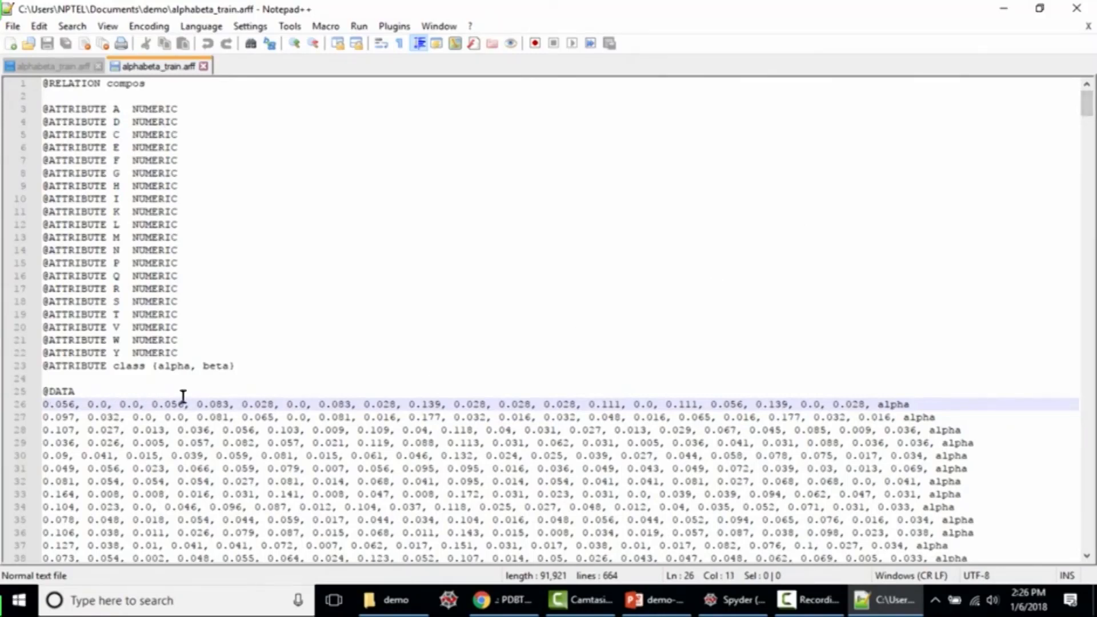
pyautogui.scroll(-1, 249, 242)
pyautogui.scroll(1, 249, 243)
pyautogui.click(86, 392)
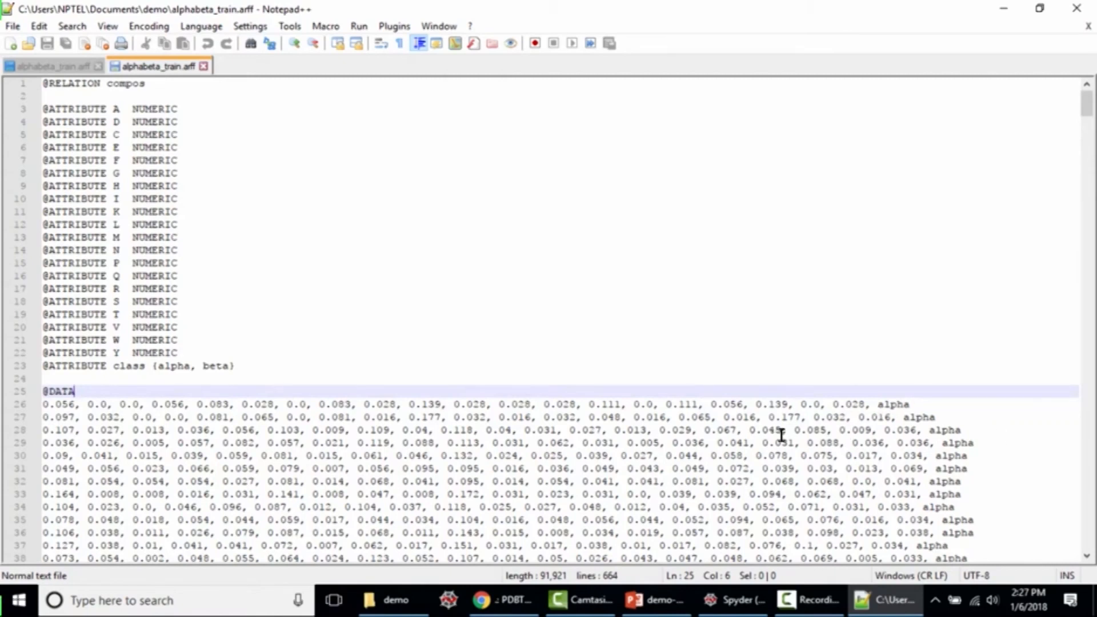
# Step: Switch to the Weka 3 page in Chrome, review its introductory paragraph, and open the Weka download page
pyautogui.click(503, 600)
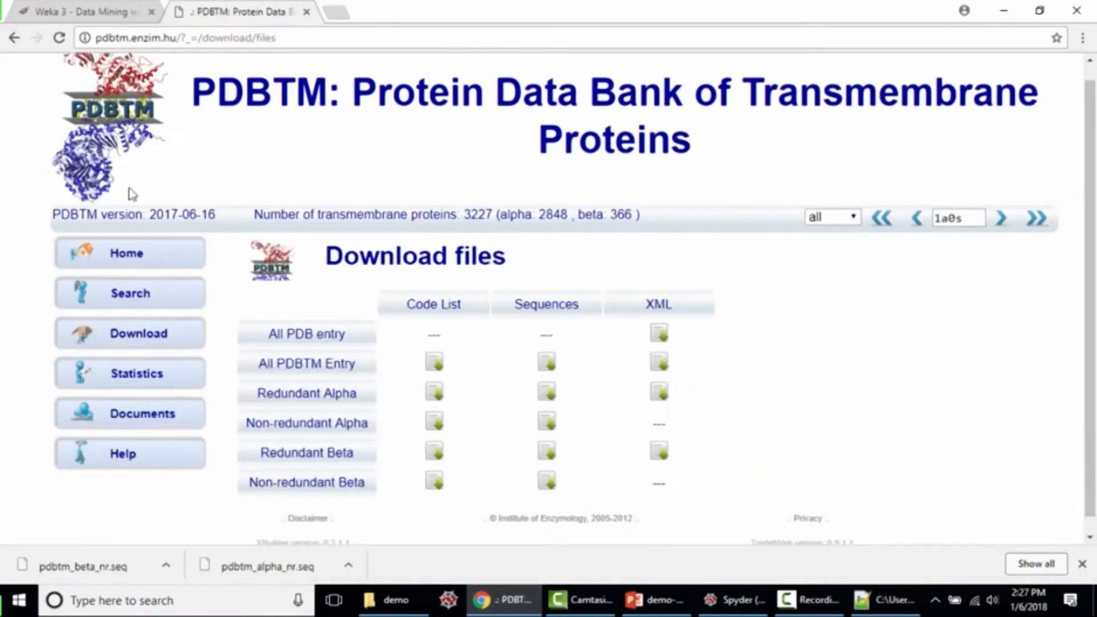
pyautogui.click(87, 8)
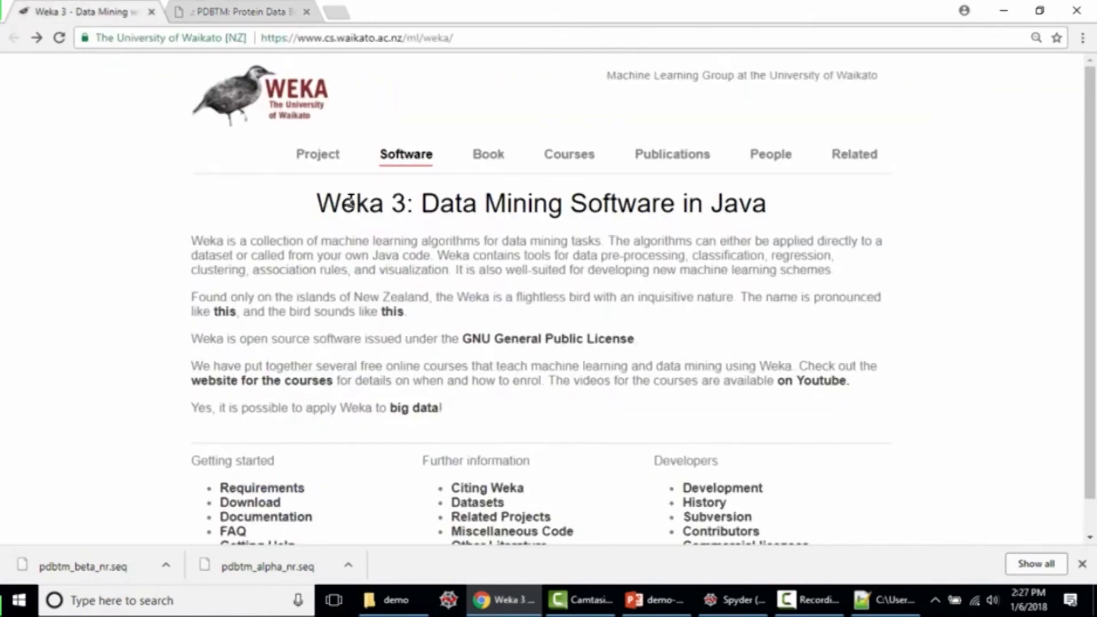
pyautogui.moveTo(259, 241); pyautogui.dragTo(479, 234)
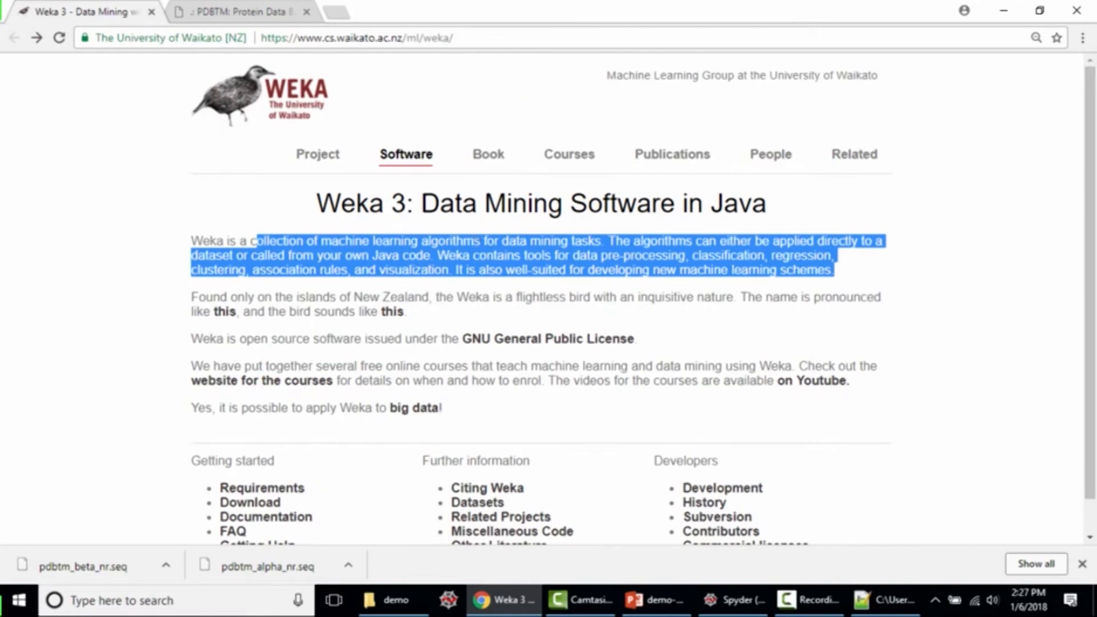
pyautogui.click(476, 244)
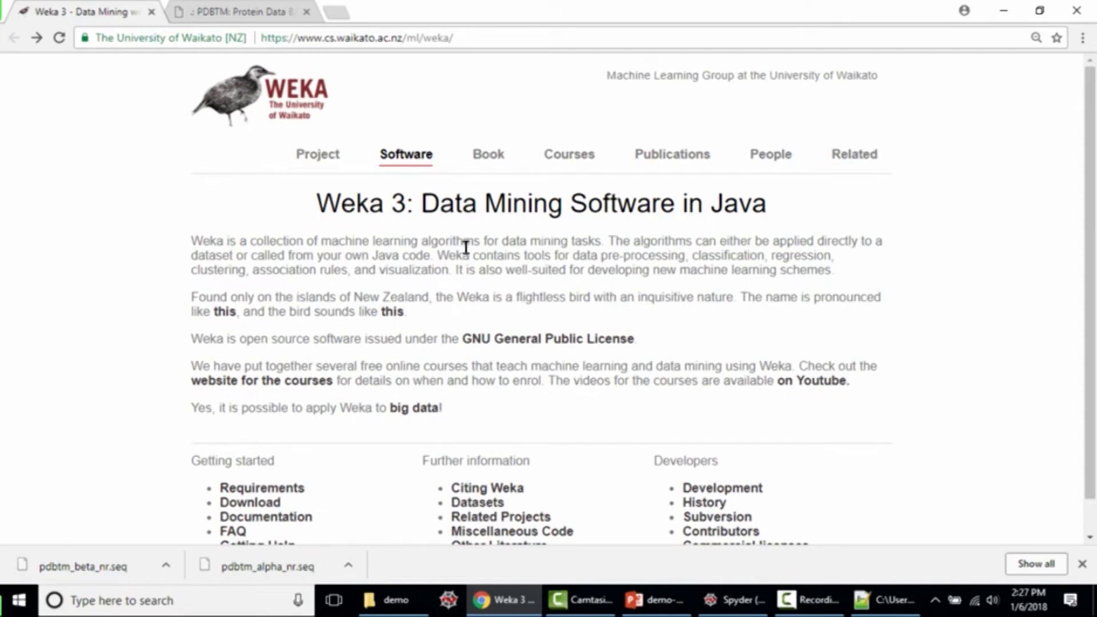
pyautogui.scroll(-1, 464, 247)
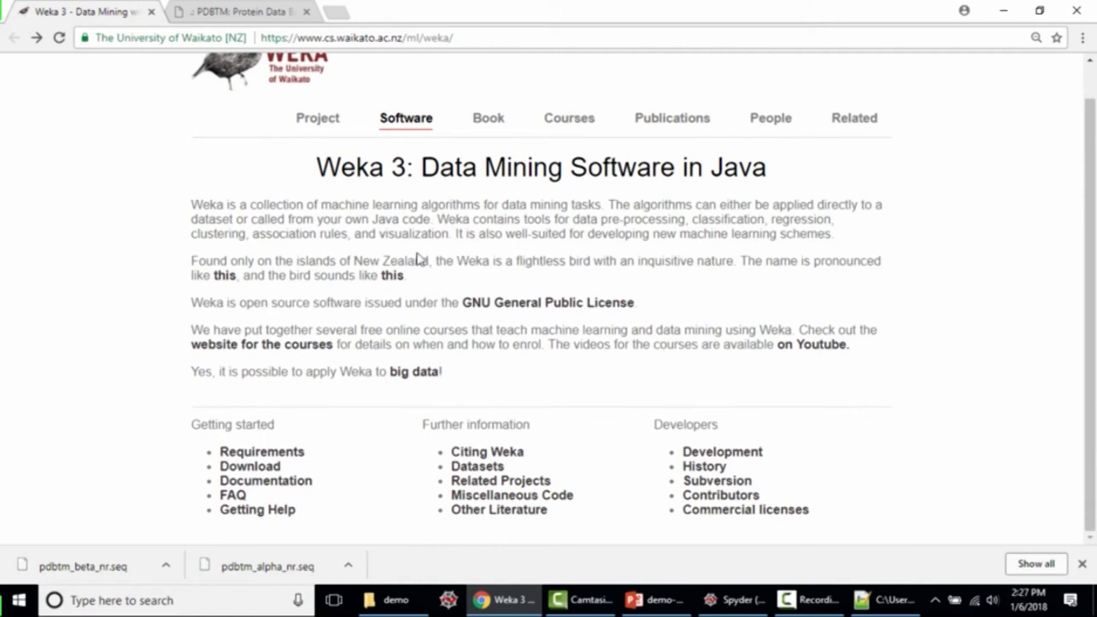
pyautogui.click(249, 467)
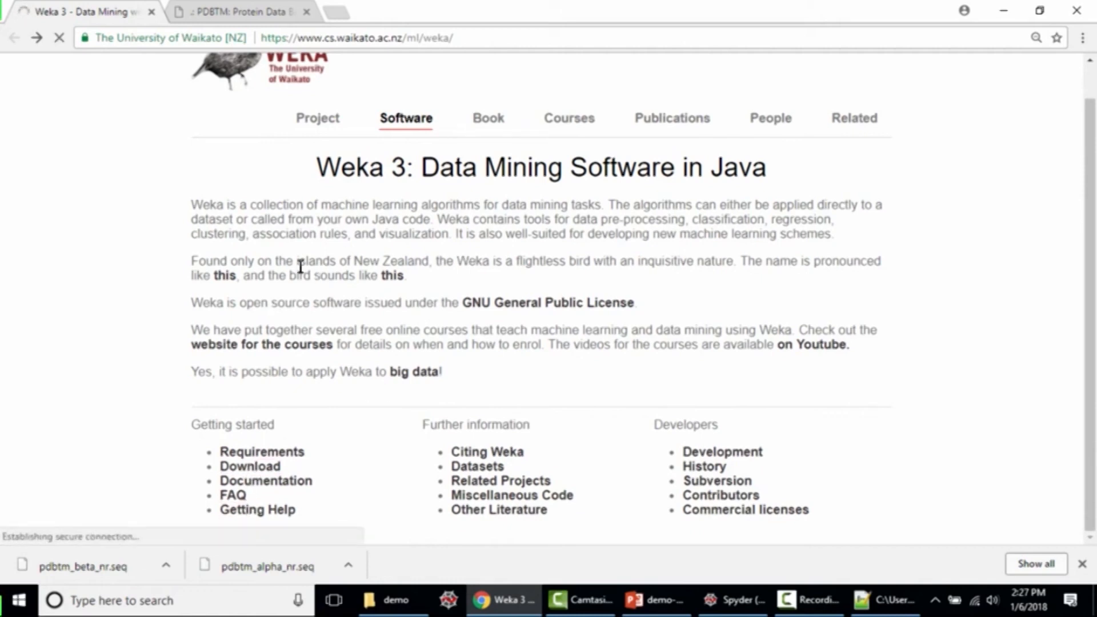
# Step: Examine the stable Weka 3.8 download options for Windows, Mac OS X and other platforms, including the 64-bit Windows installer with Java VM
pyautogui.scroll(-8, 314, 247)
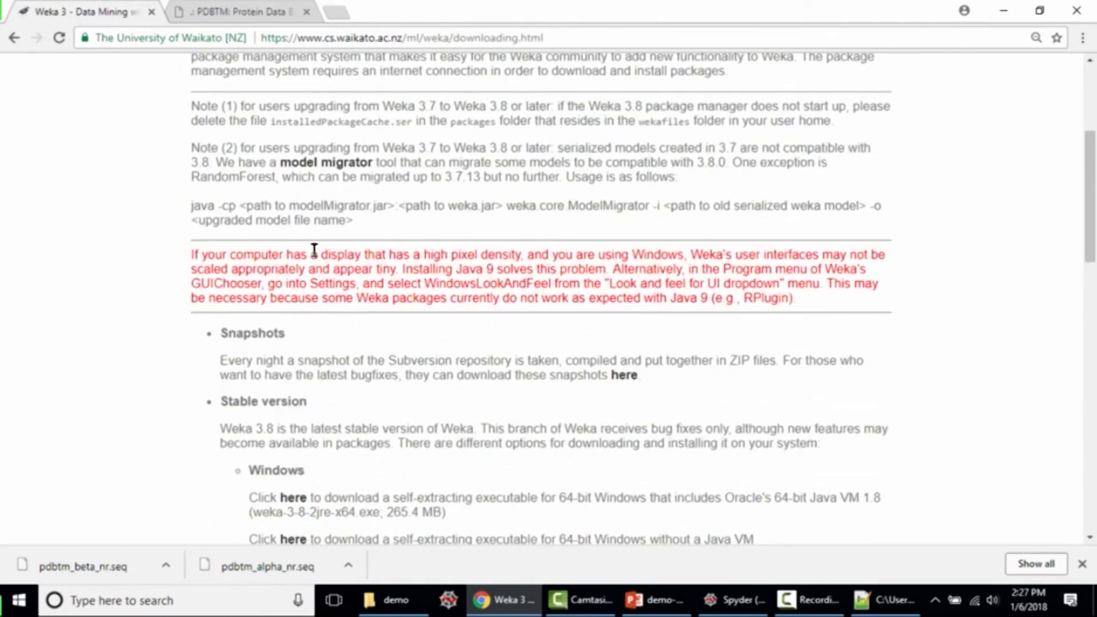
pyautogui.scroll(-6, 313, 252)
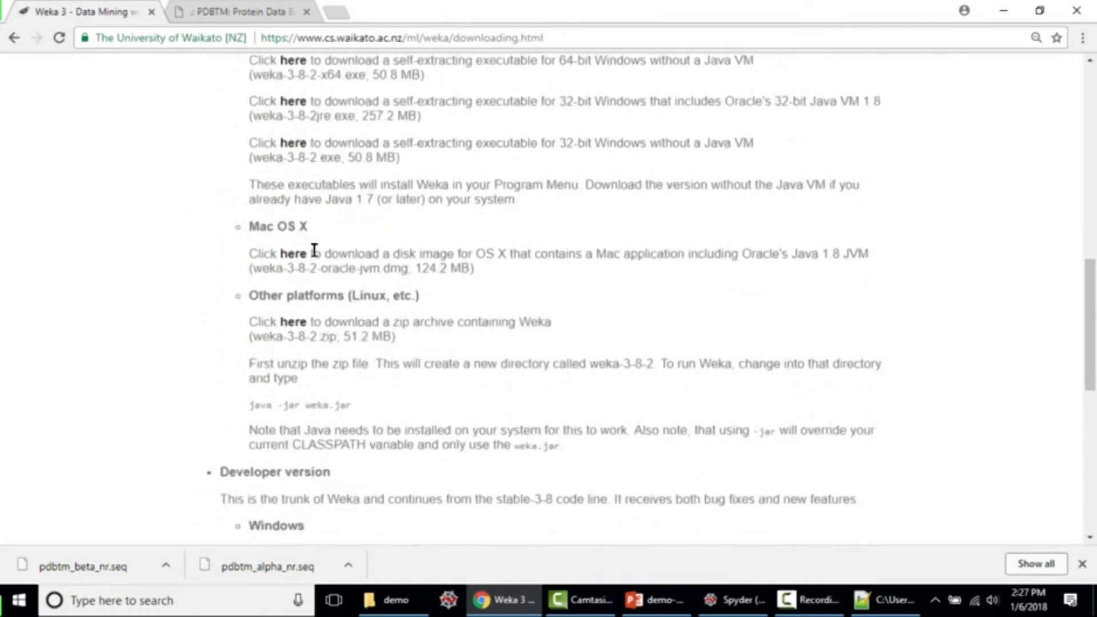
pyautogui.scroll(6, 345, 295)
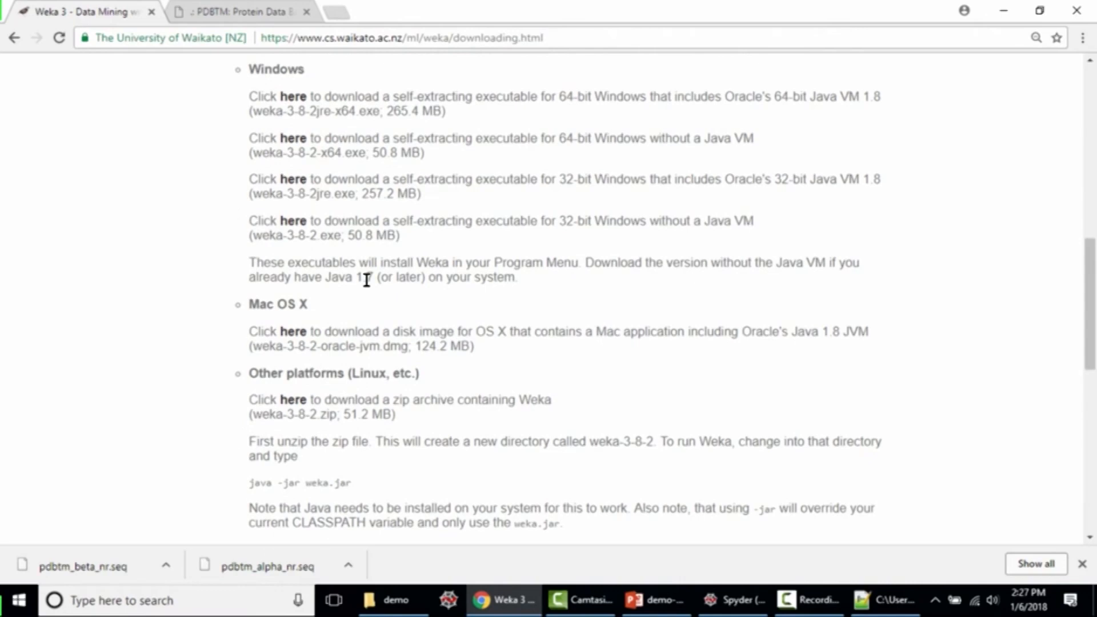
pyautogui.scroll(1, 369, 286)
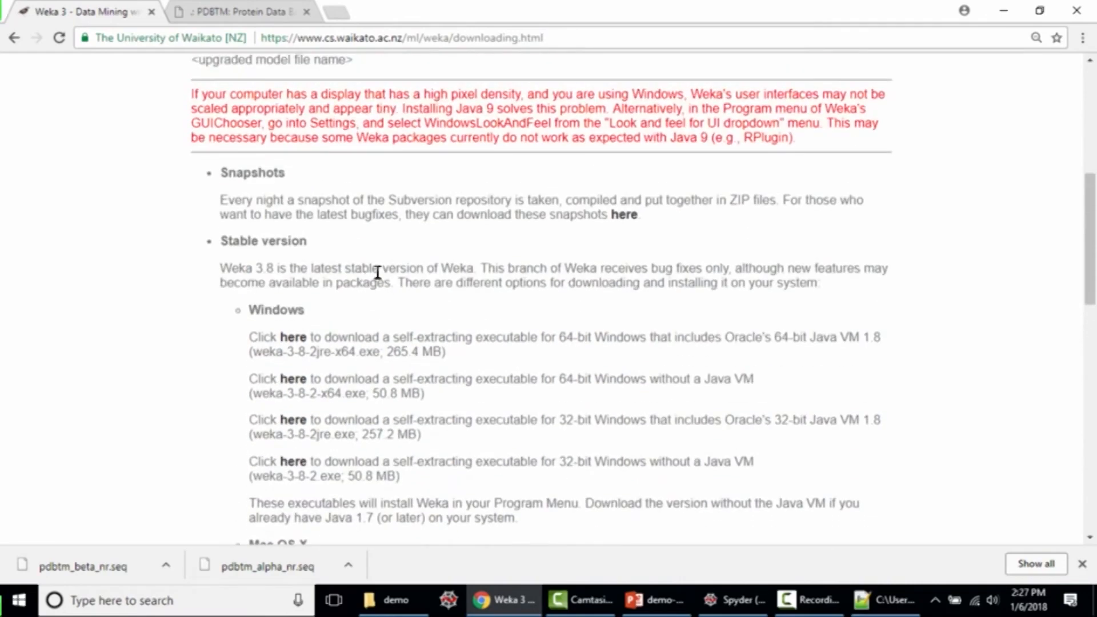
pyautogui.scroll(2, 376, 274)
pyautogui.scroll(-3, 377, 273)
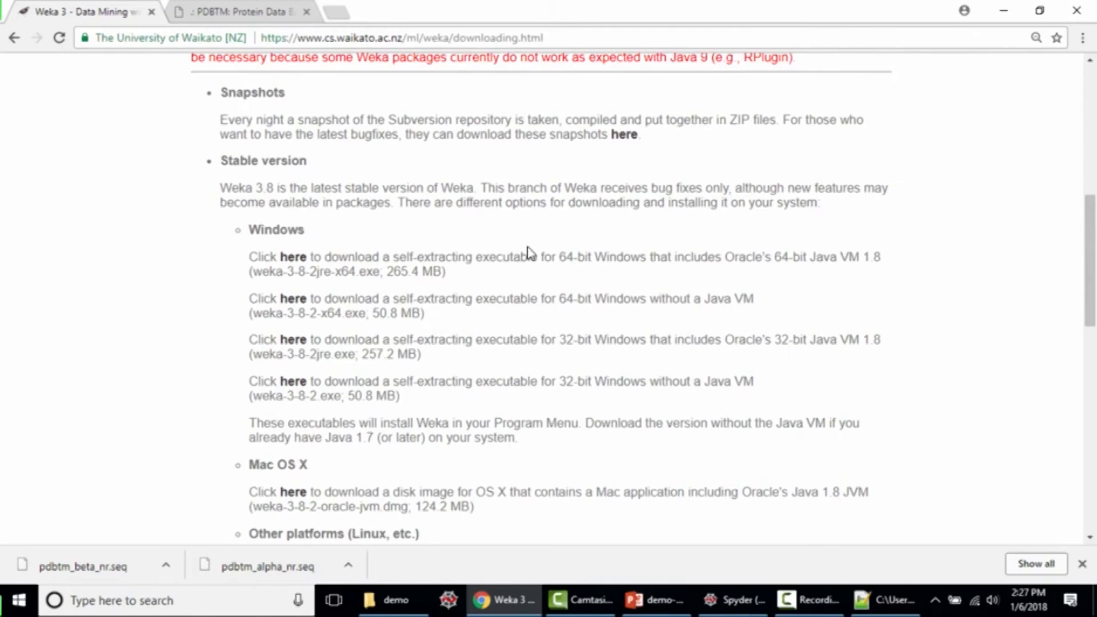
pyautogui.scroll(2, 540, 243)
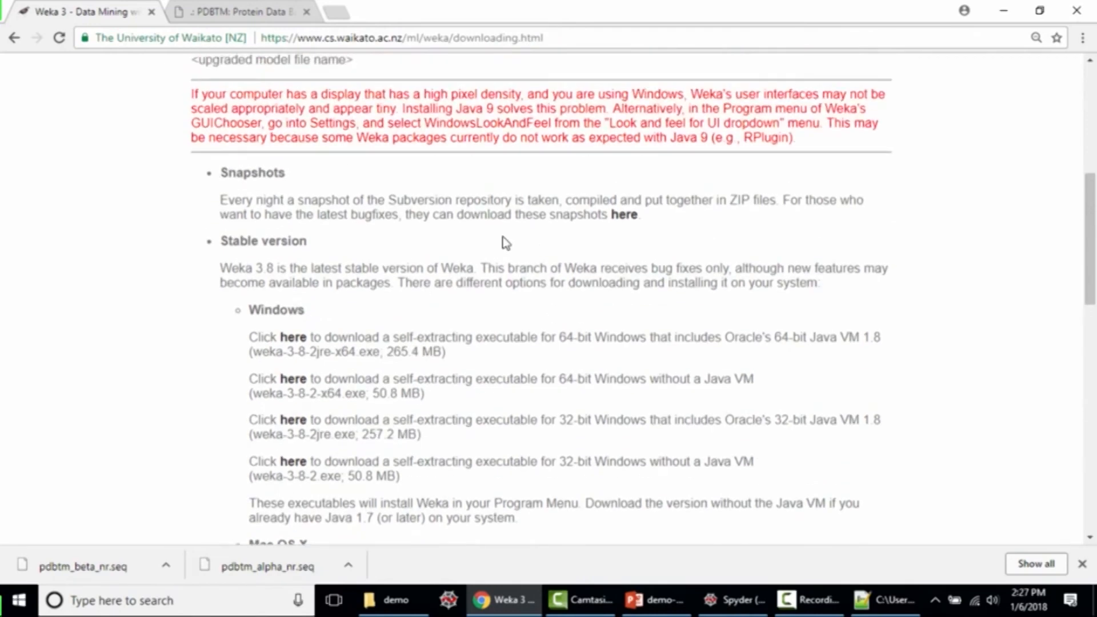
pyautogui.scroll(-1, 501, 241)
pyautogui.scroll(-1, 496, 243)
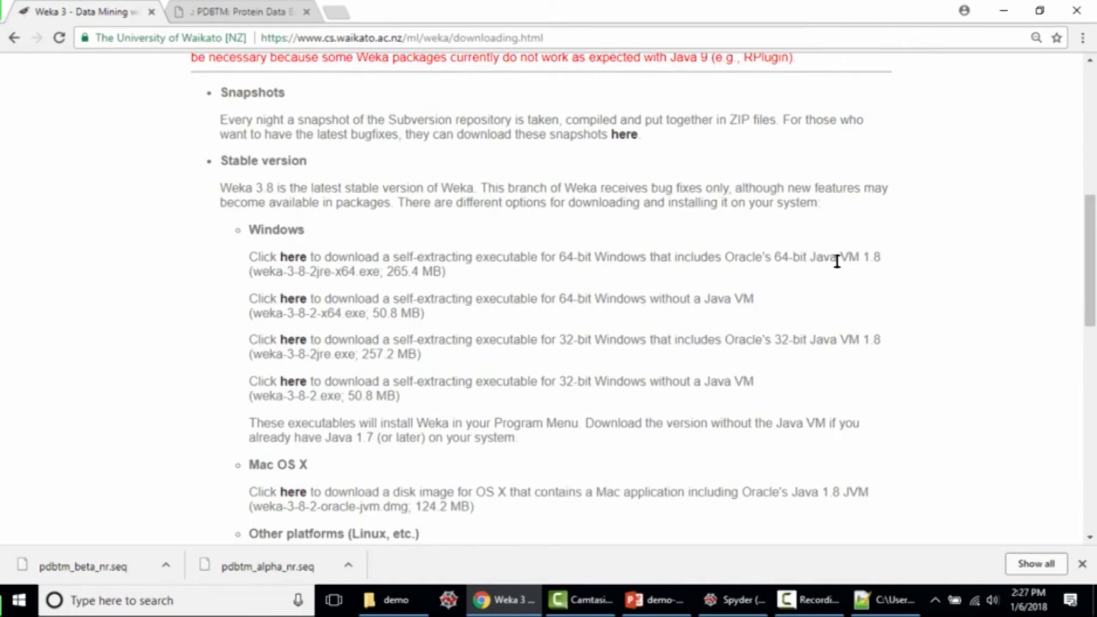
pyautogui.moveTo(252, 272); pyautogui.dragTo(386, 272)
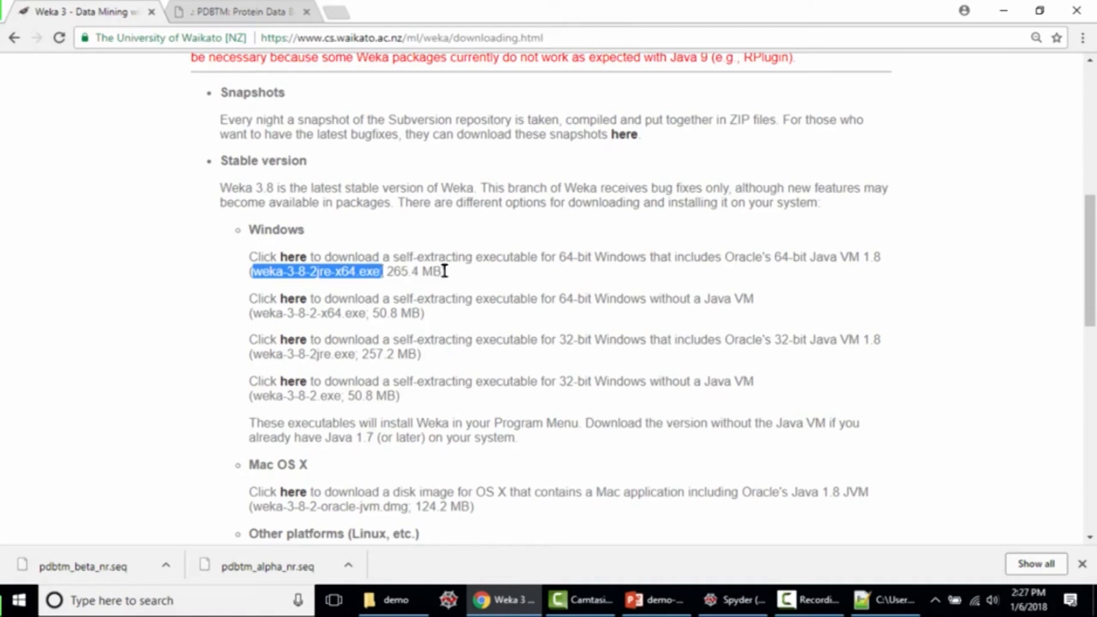
pyautogui.scroll(-3, 445, 271)
pyautogui.click(420, 236)
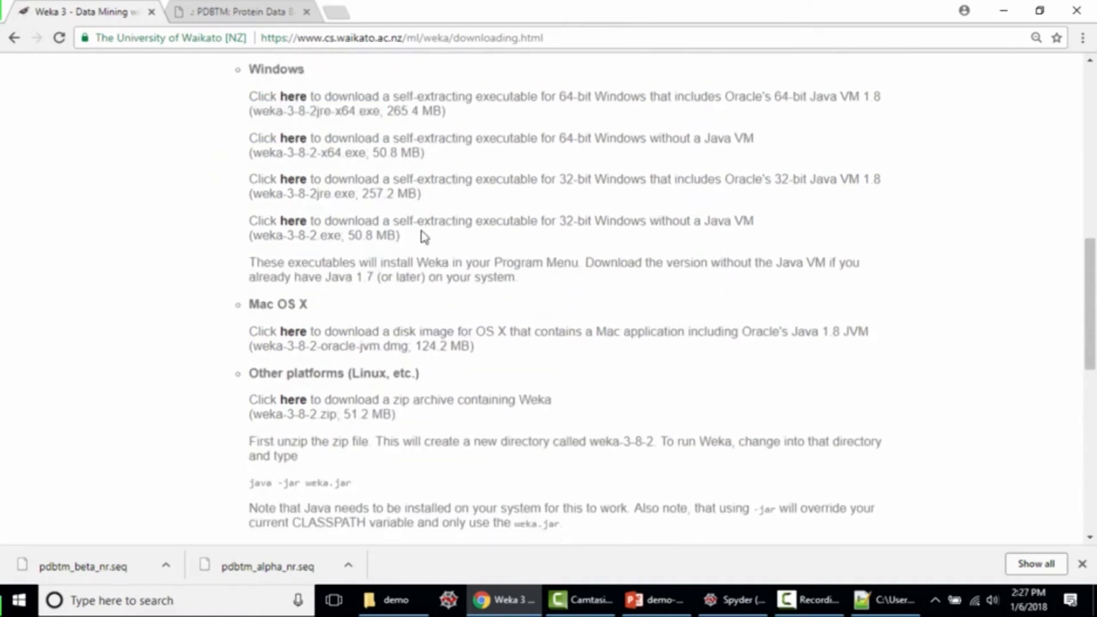
pyautogui.scroll(3, 424, 237)
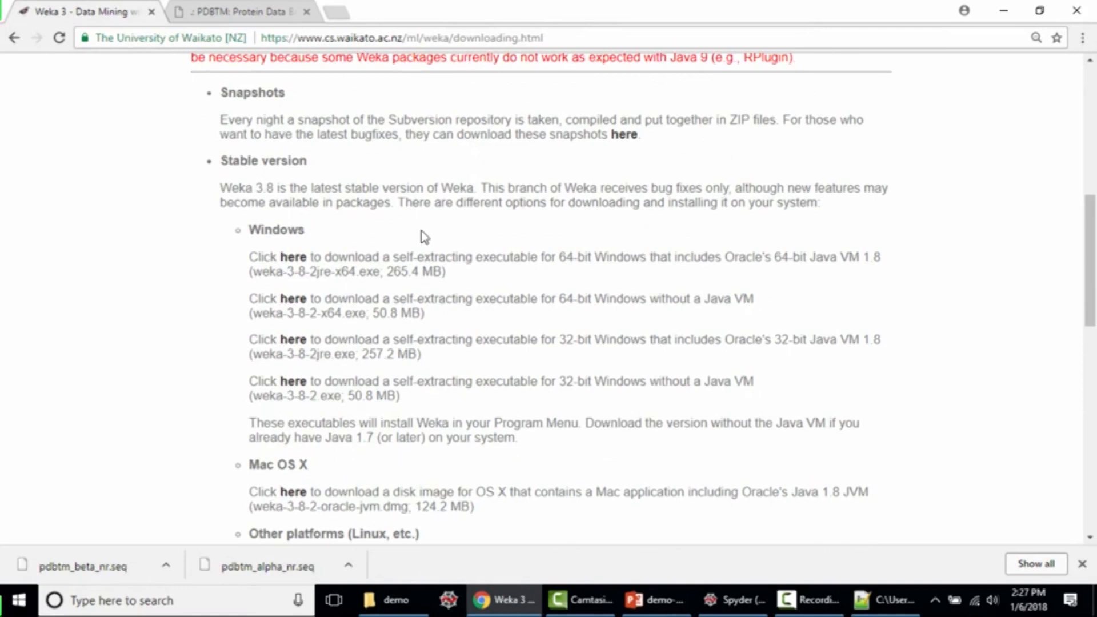
pyautogui.scroll(-3, 424, 236)
pyautogui.scroll(4, 422, 237)
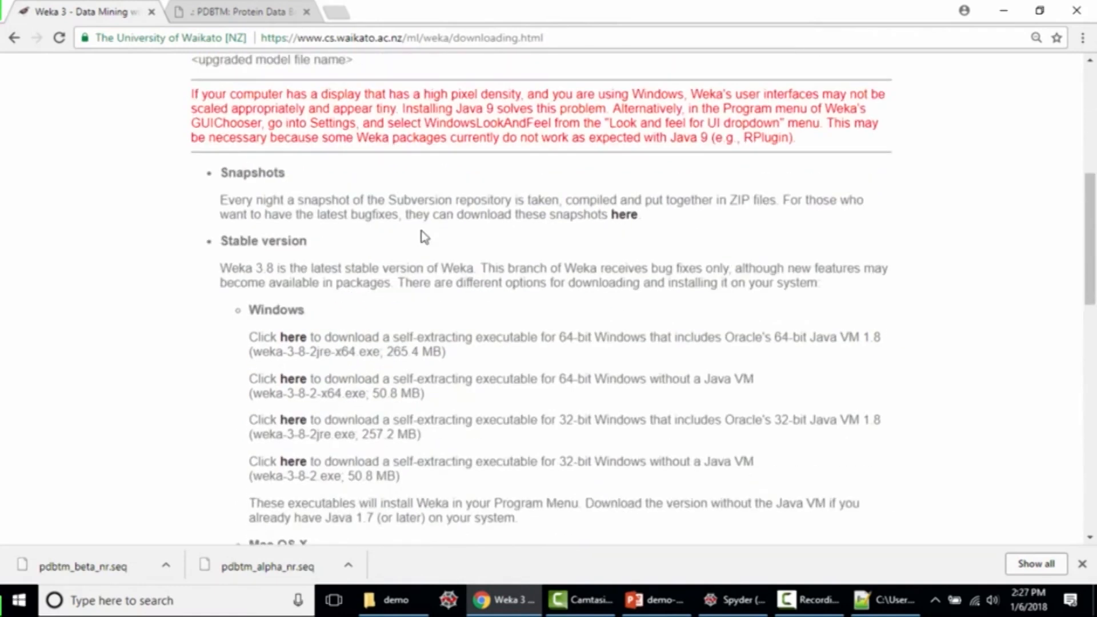
pyautogui.scroll(-6, 422, 238)
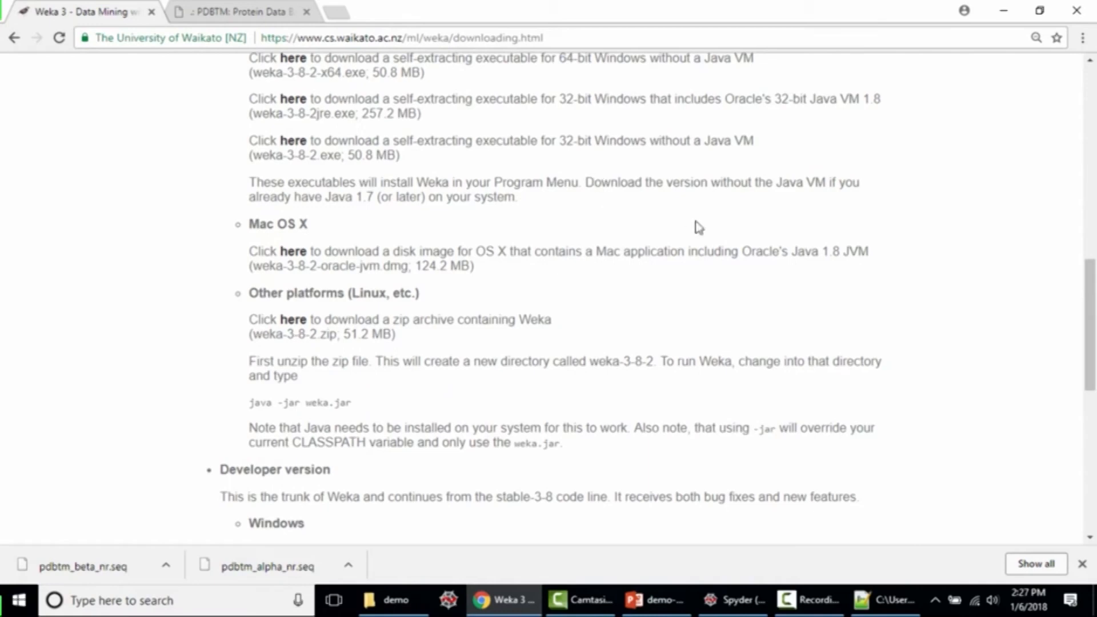
pyautogui.scroll(4, 521, 242)
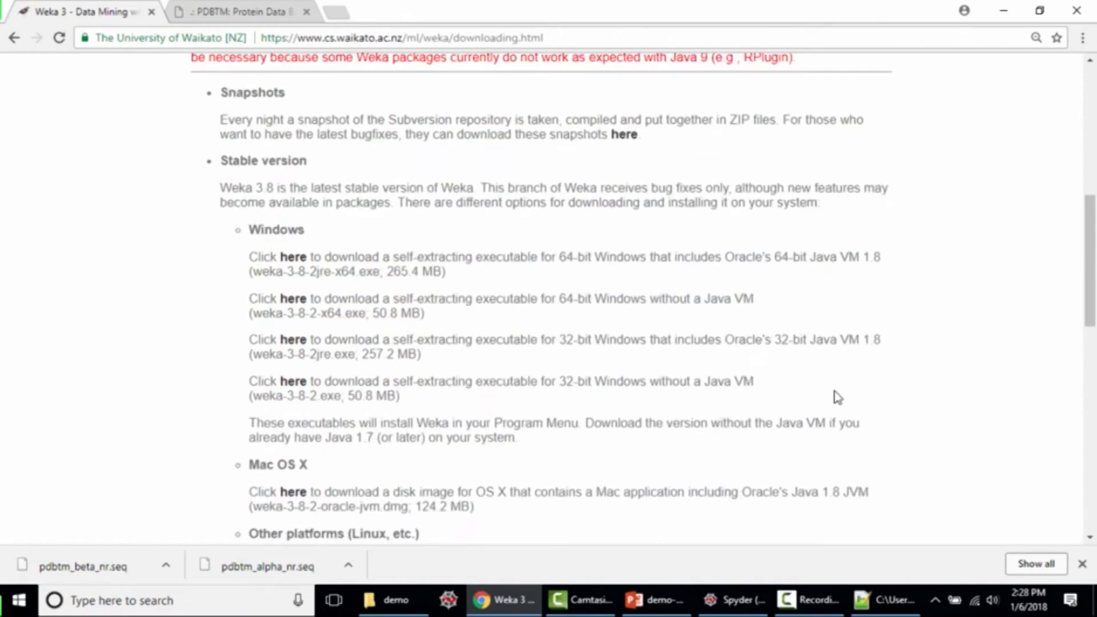
# Step: Launch Weka 3.8, minimize the browser, and move the Weka GUI Chooser window away from the screen corner
pyautogui.press('super')
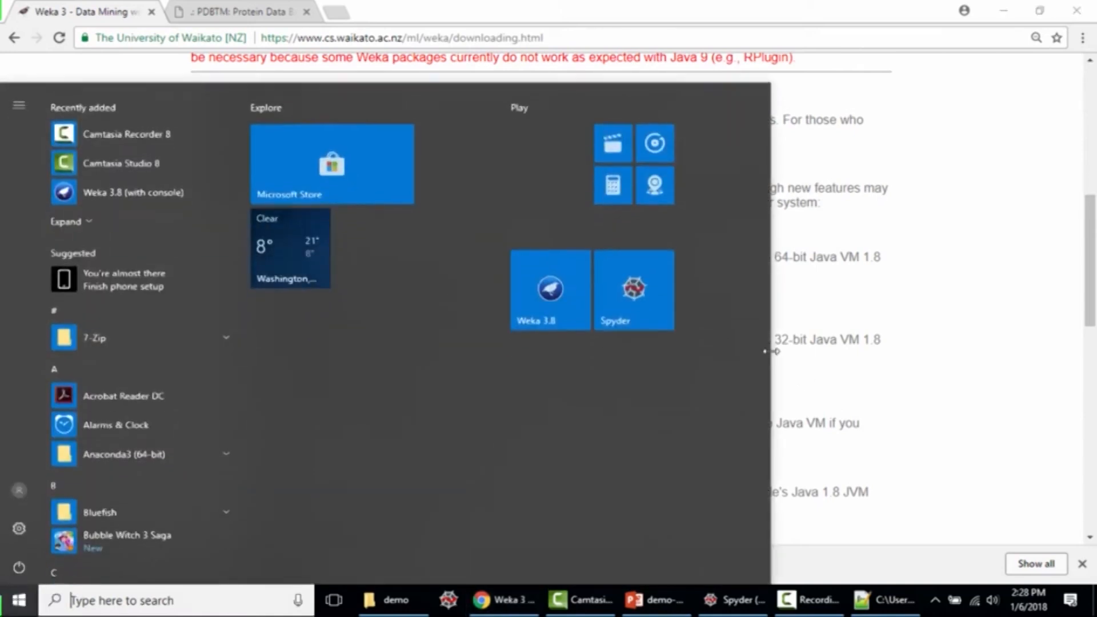
pyautogui.click(540, 278)
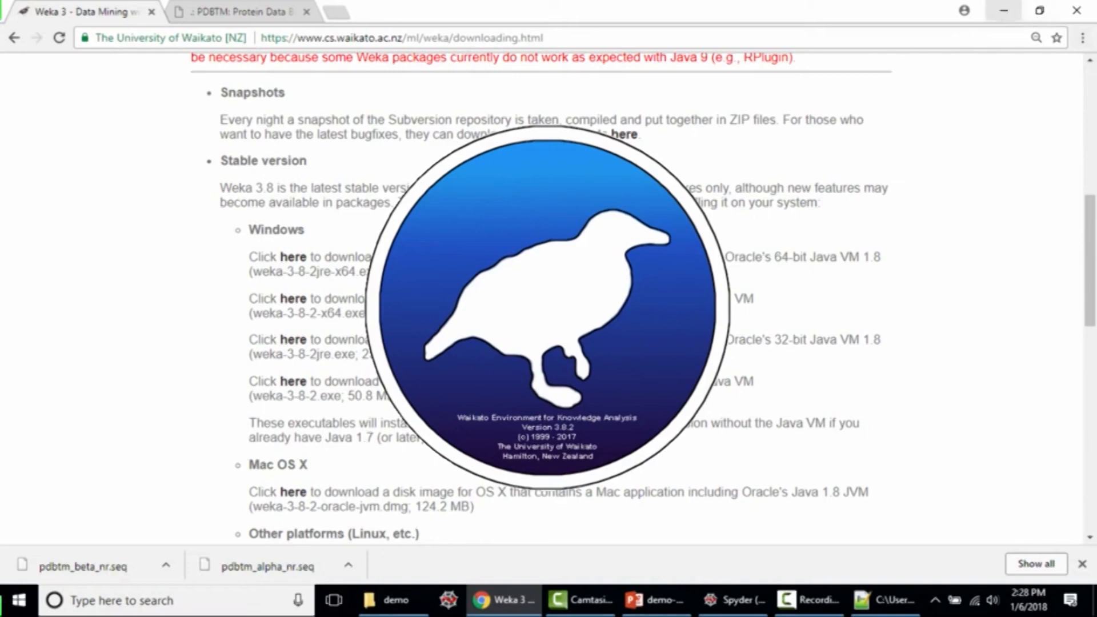
pyautogui.click(1003, 15)
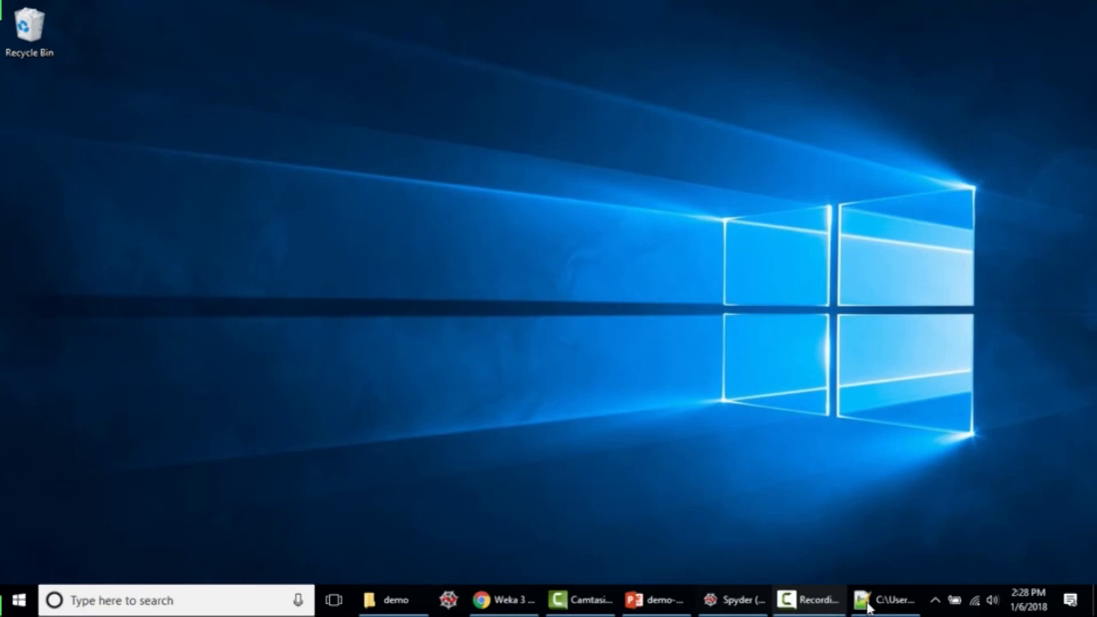
pyautogui.click(900, 601)
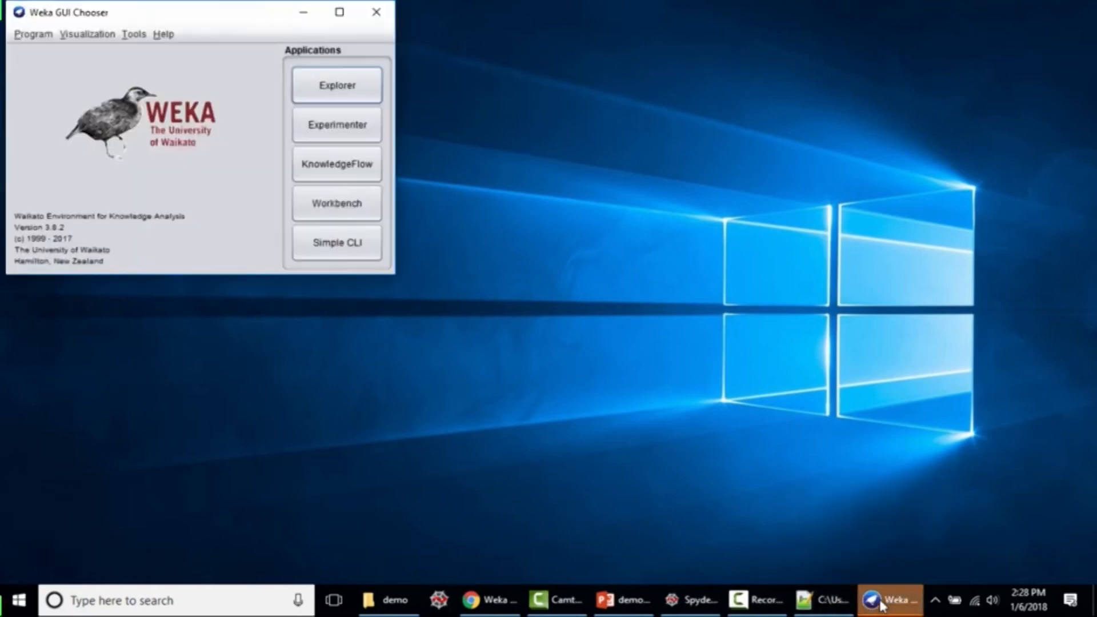
pyautogui.moveTo(175, 15); pyautogui.dragTo(290, 56)
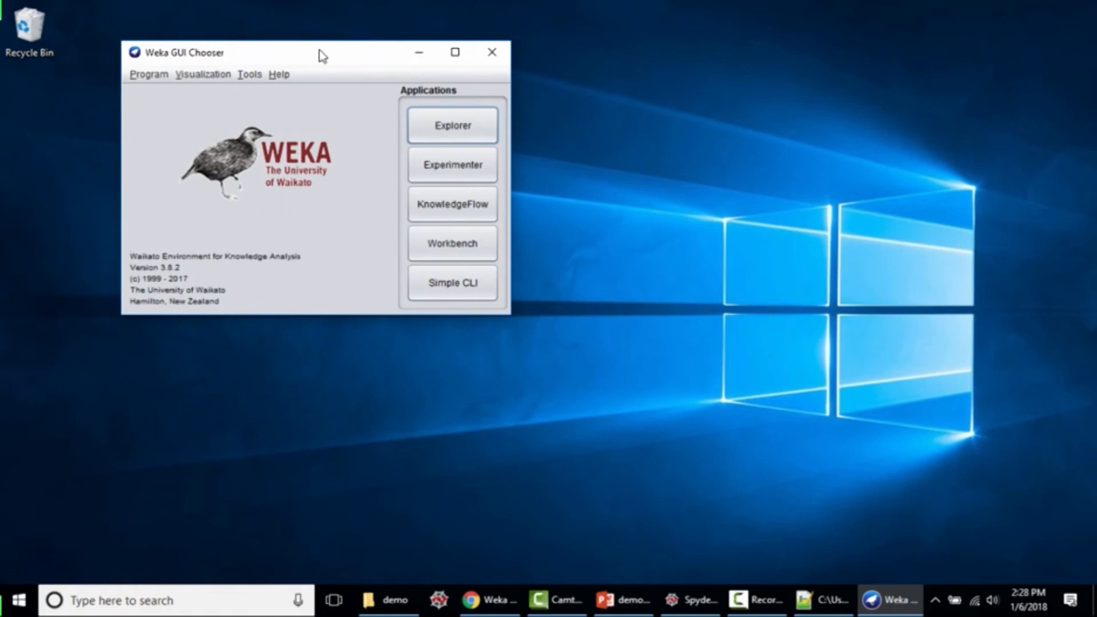
pyautogui.moveTo(322, 55); pyautogui.dragTo(341, 60)
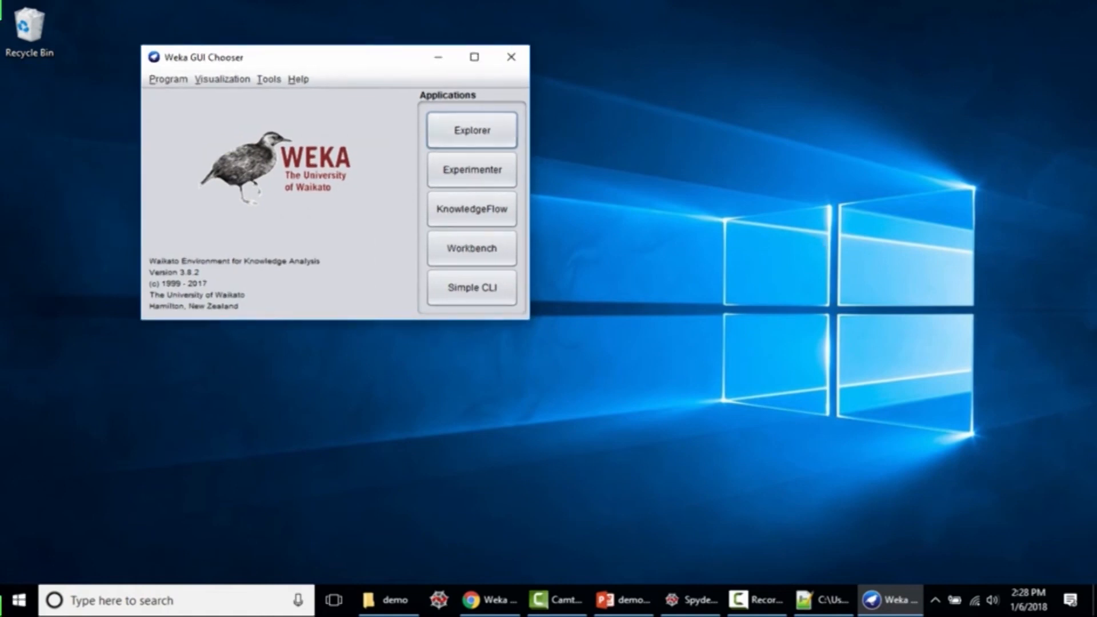
pyautogui.click(166, 80)
pyautogui.click(216, 82)
pyautogui.click(216, 82)
pyautogui.moveTo(271, 85)
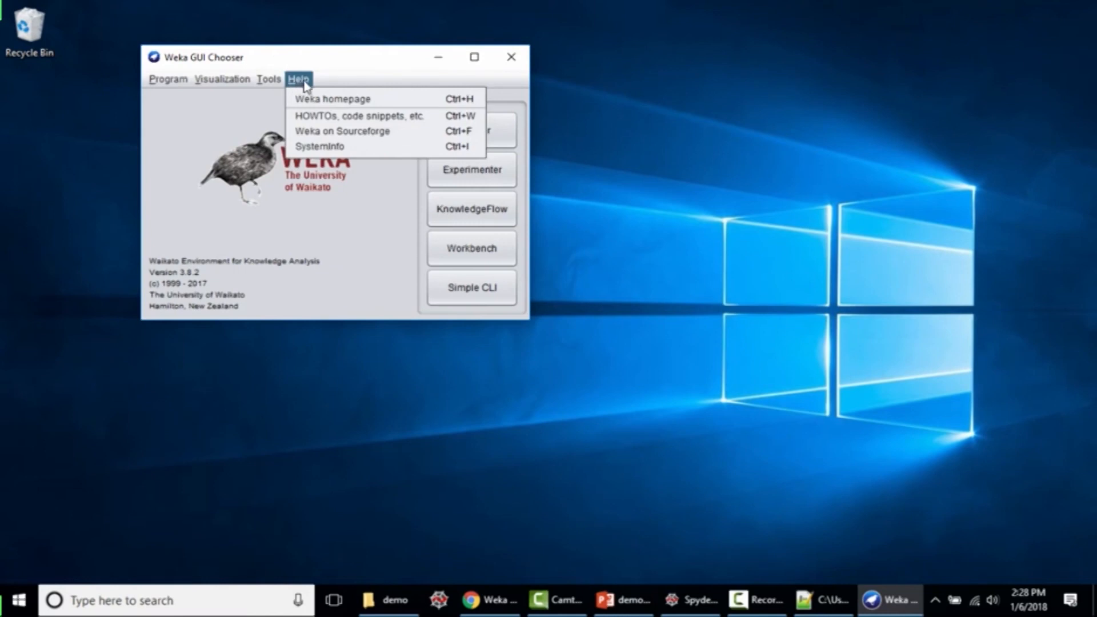
pyautogui.click(340, 63)
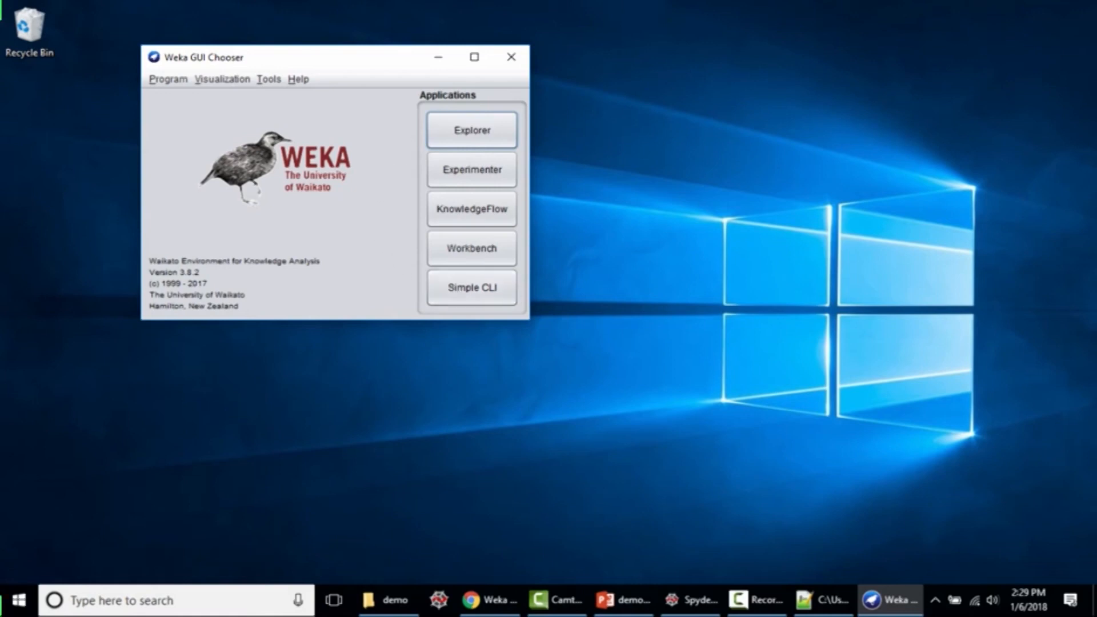
# Step: Look at the Simple CLI welcome text and close its window again
pyautogui.click(452, 293)
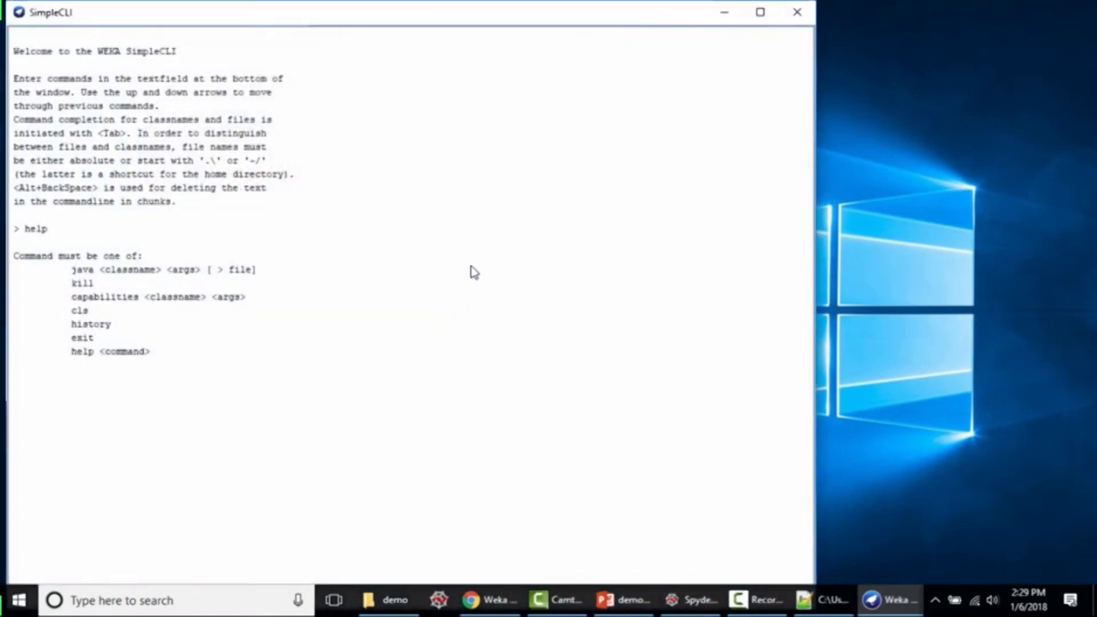
pyautogui.click(798, 12)
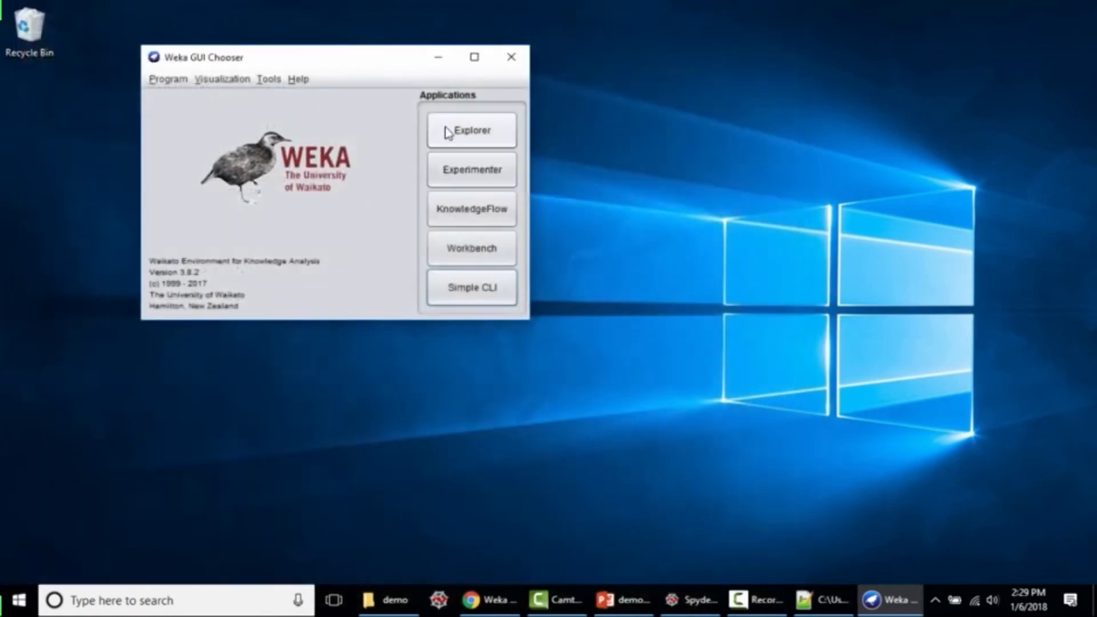
# Step: Open the Weka Explorer, move its window away from the screen corner, and load alphabeta_train.arff from the demo folder
pyautogui.click(475, 134)
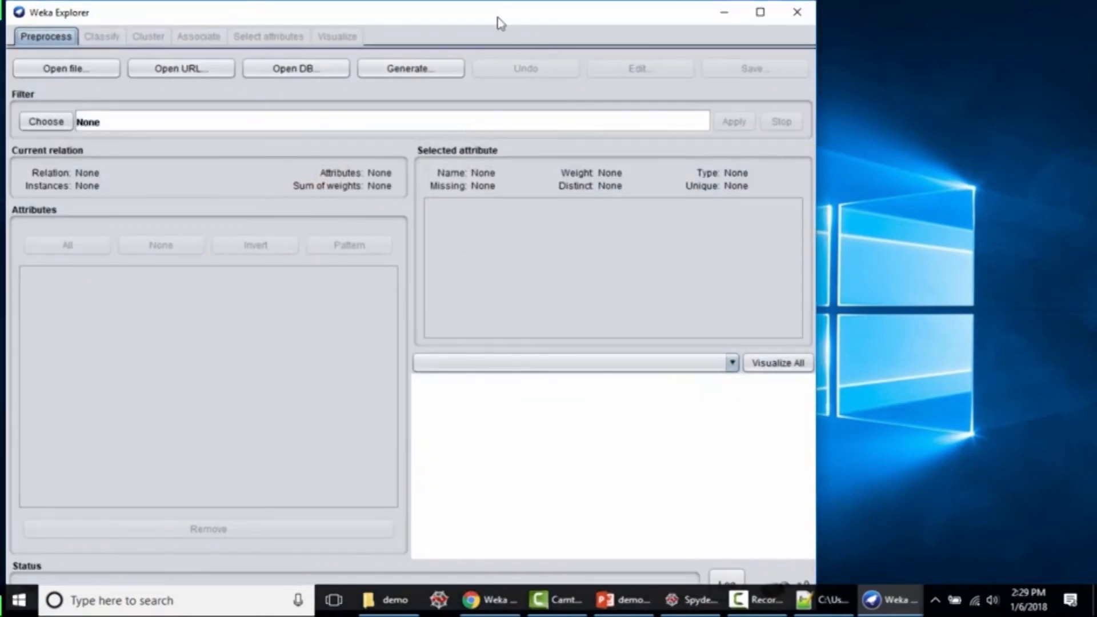
pyautogui.moveTo(498, 17); pyautogui.dragTo(600, 20)
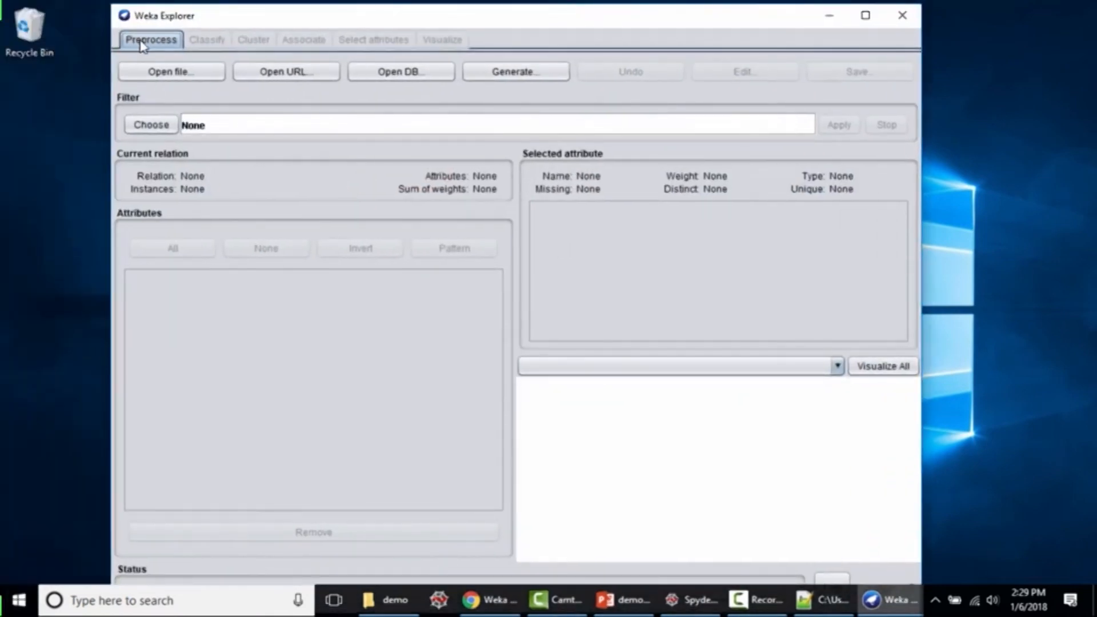
pyautogui.click(172, 74)
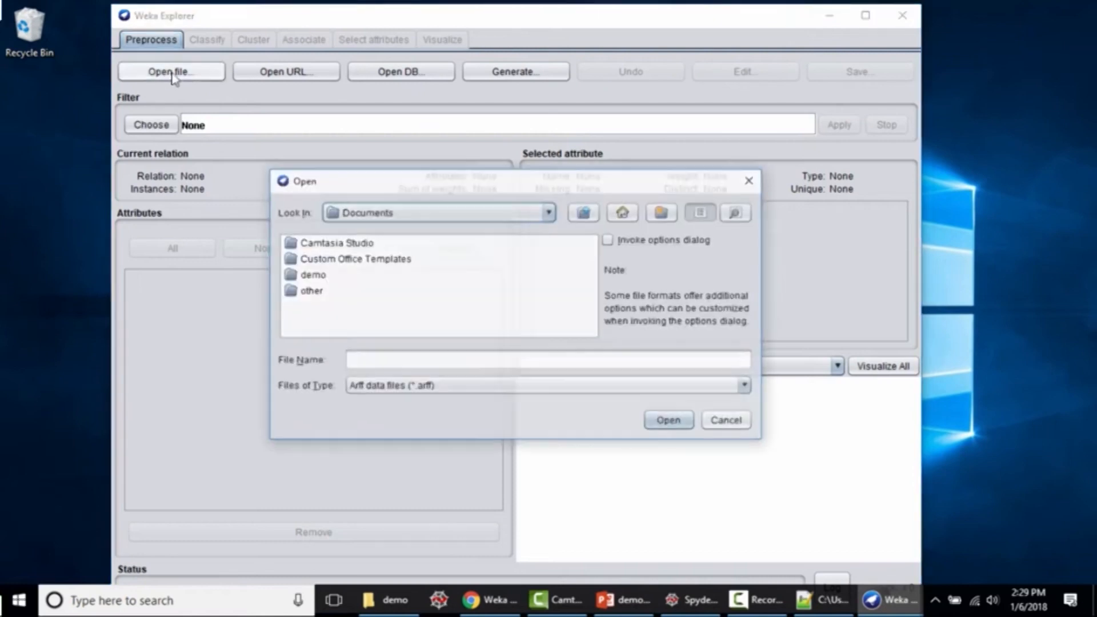
pyautogui.doubleClick(310, 277)
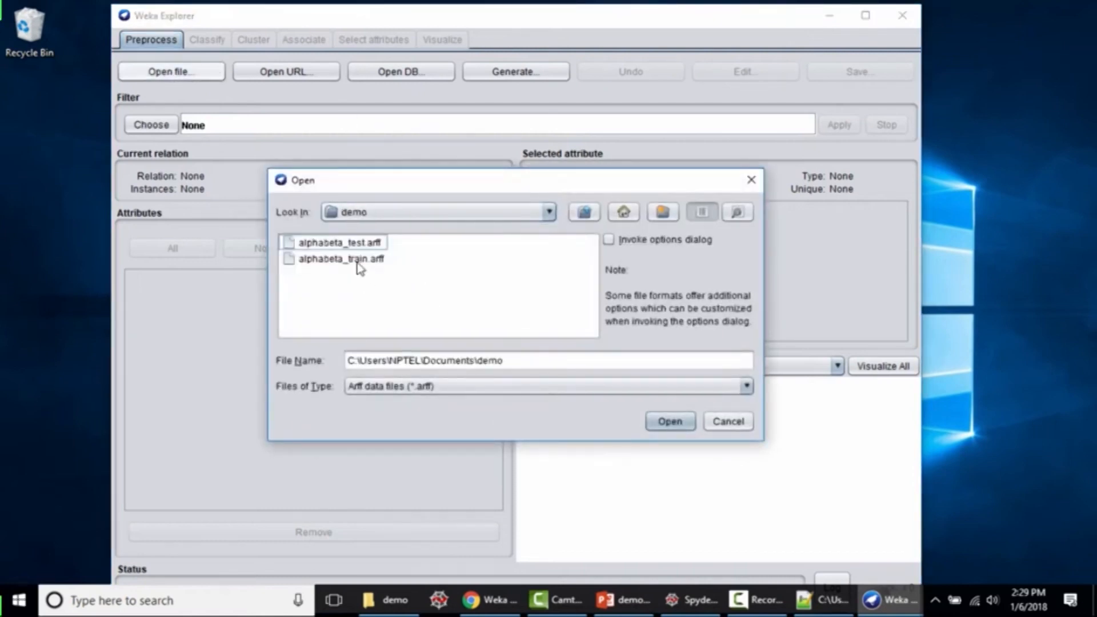
pyautogui.click(366, 263)
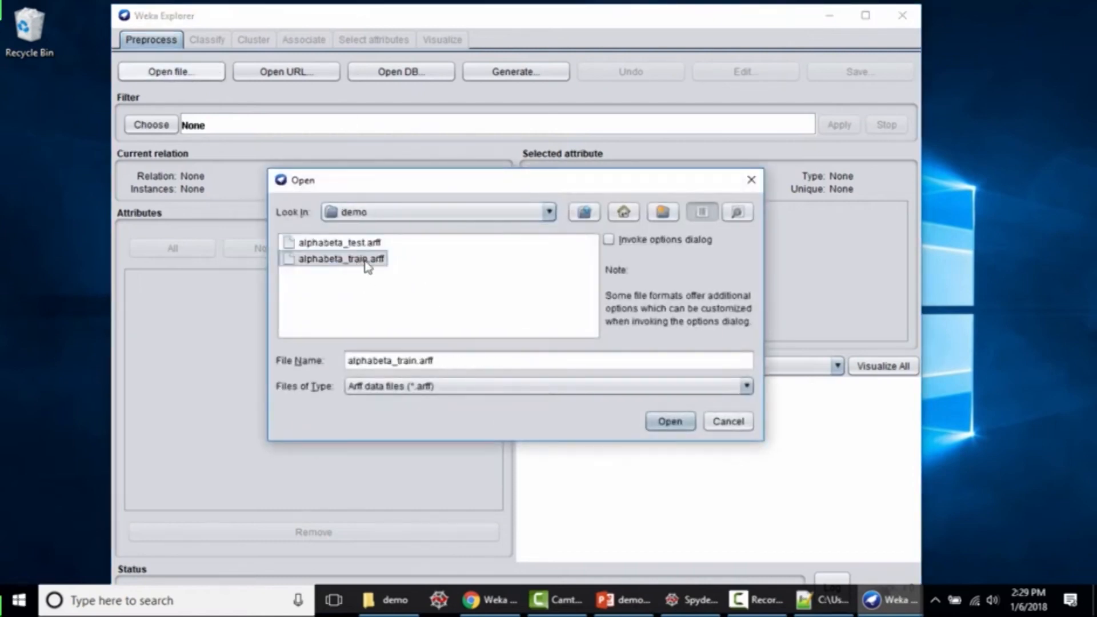
pyautogui.click(656, 428)
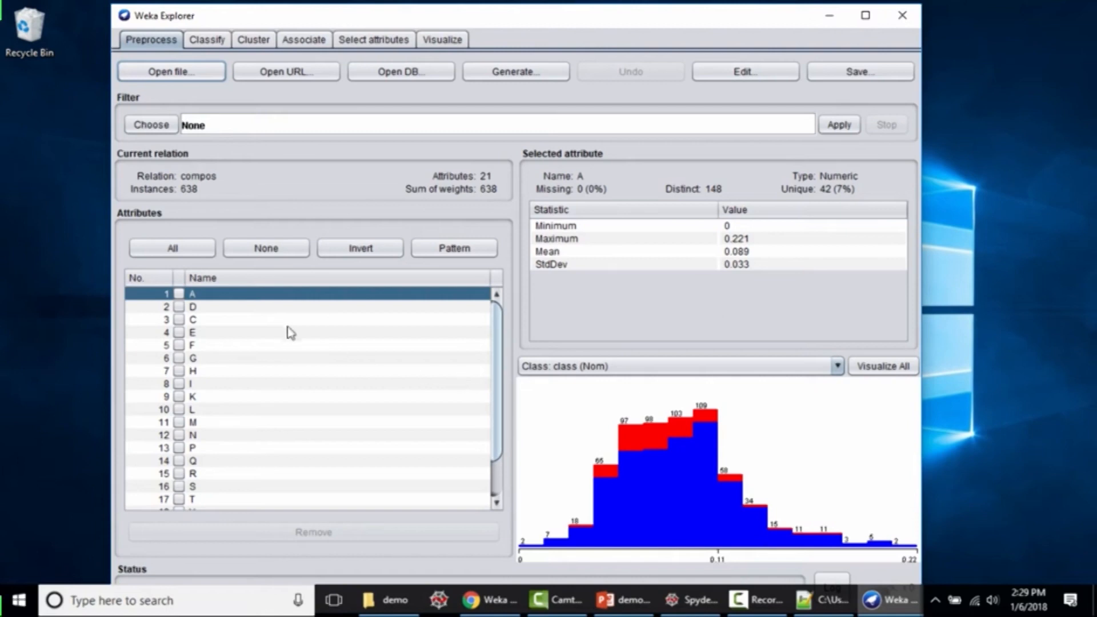
# Step: Examine the statistics and histograms of attributes D, C, E and I, and the alpha and beta label counts of the class attribute
pyautogui.click(219, 309)
pyautogui.click(218, 322)
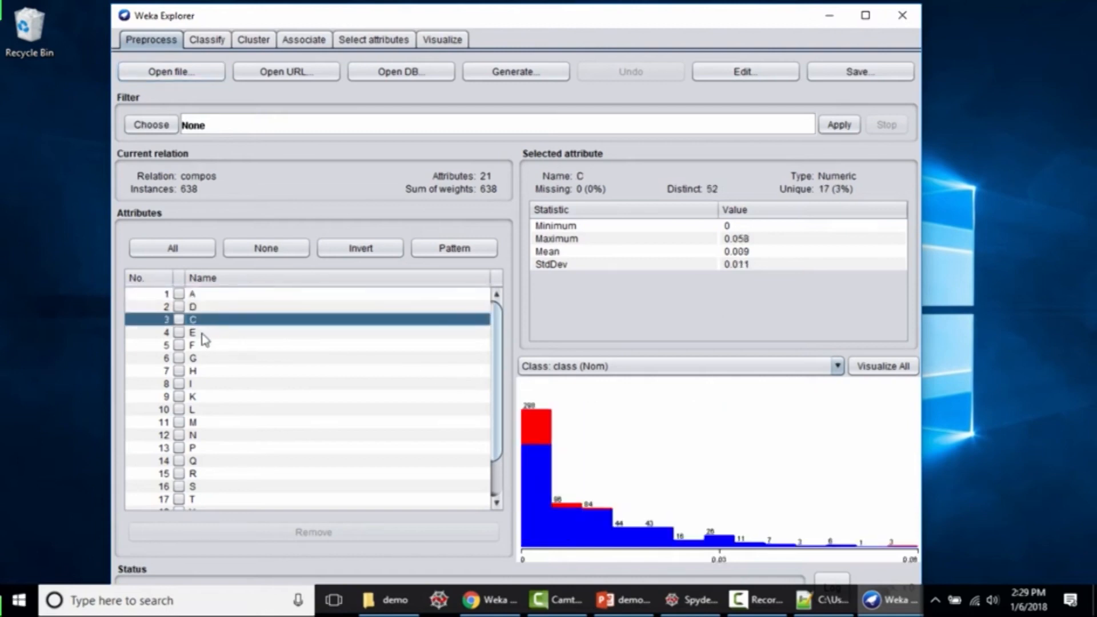
pyautogui.click(179, 307)
pyautogui.click(179, 307)
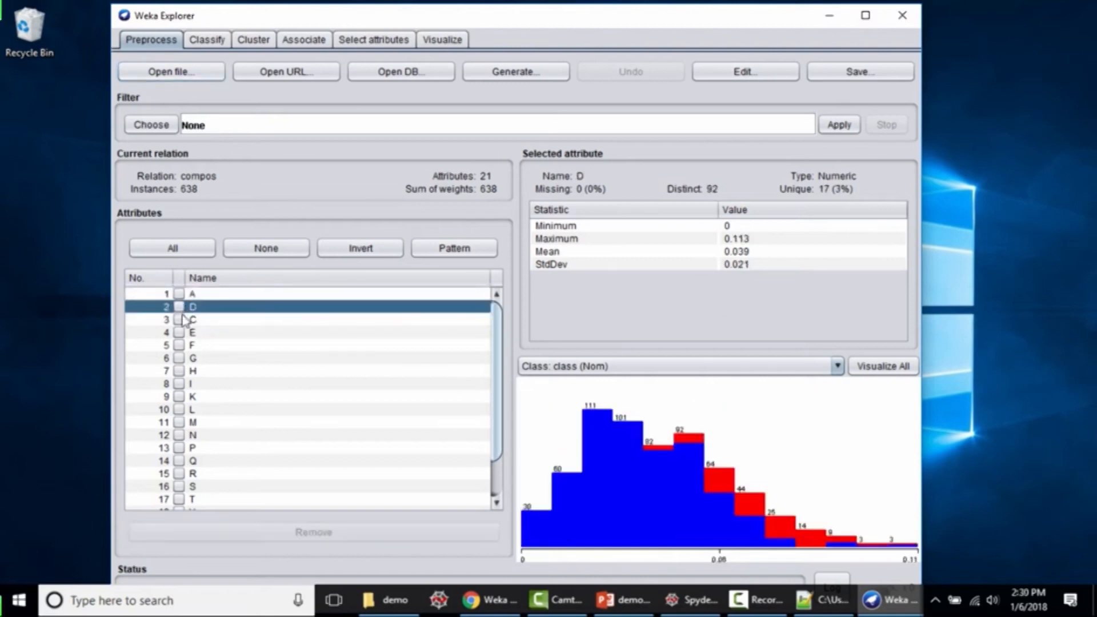
pyautogui.click(257, 334)
pyautogui.click(274, 384)
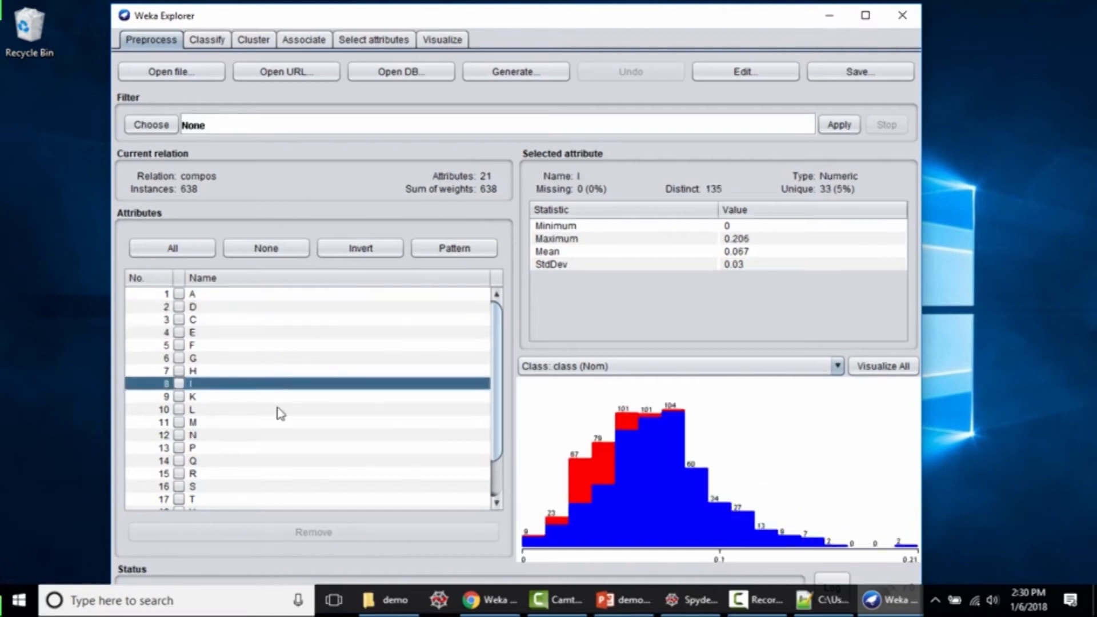
pyautogui.scroll(-2, 282, 409)
pyautogui.click(204, 506)
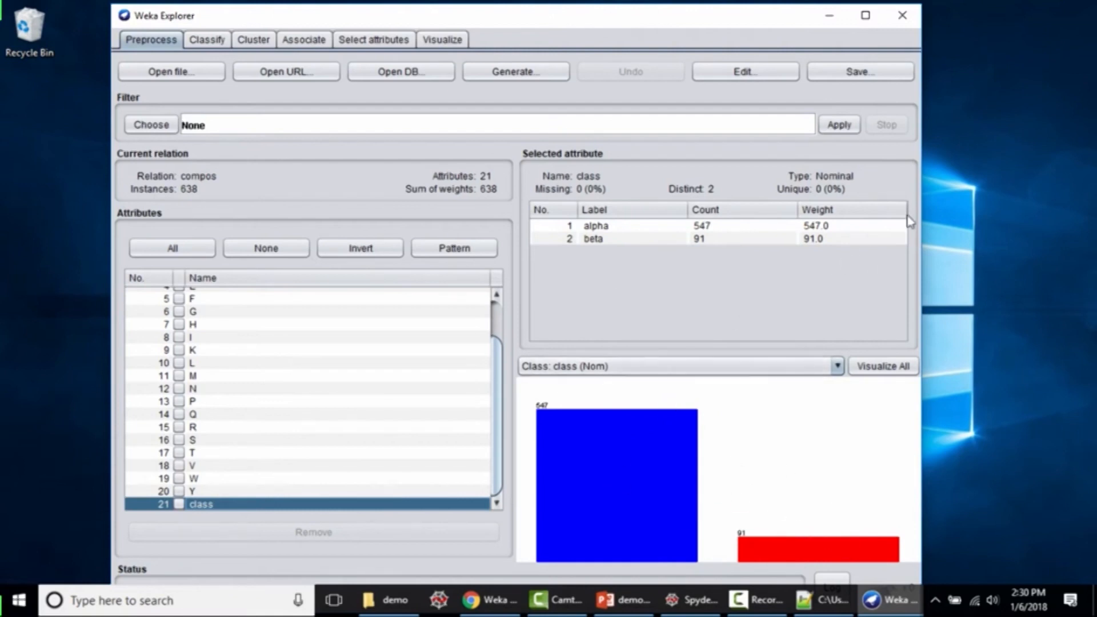
# Step: Compare the statistics and class distributions of attributes Y, T and C, ending on attribute A
pyautogui.click(208, 493)
pyautogui.click(245, 452)
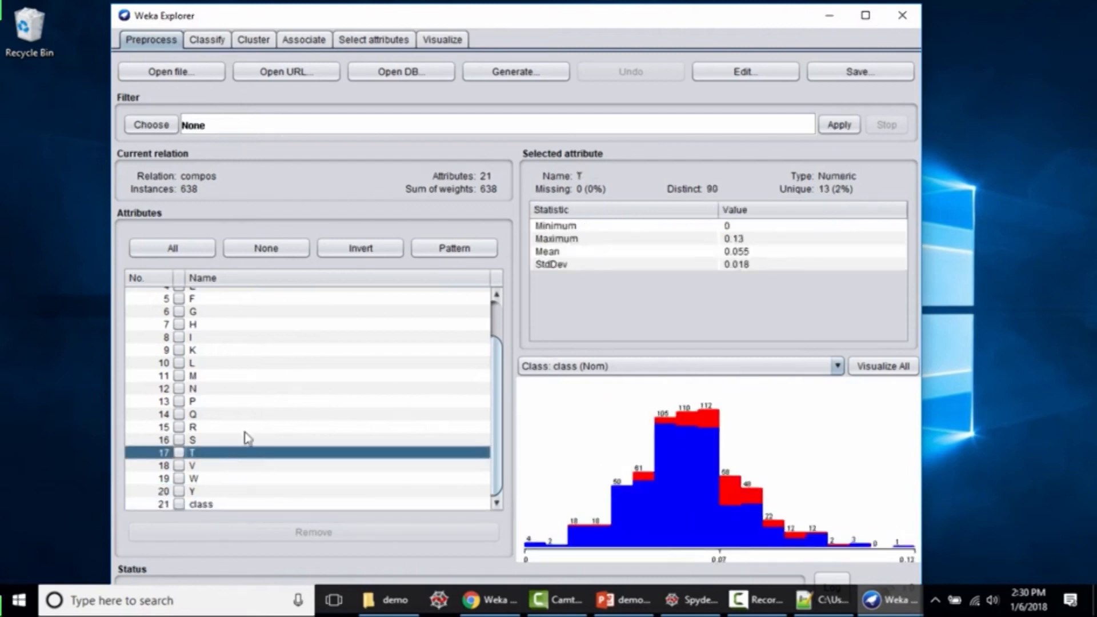
pyautogui.scroll(2, 264, 408)
pyautogui.click(194, 297)
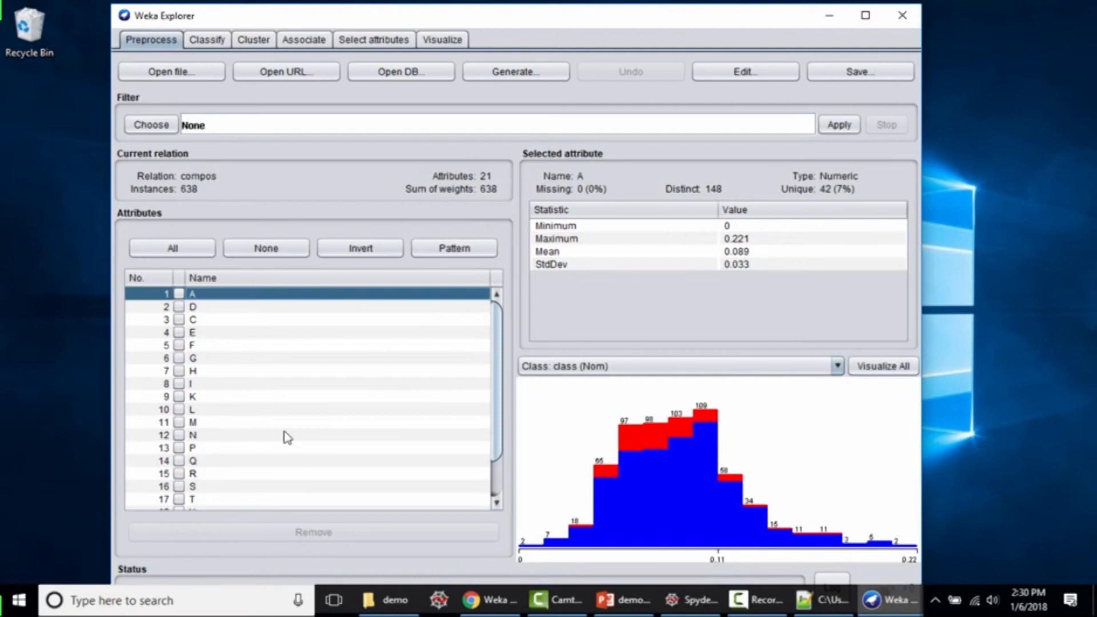
pyautogui.click(221, 320)
pyautogui.click(199, 298)
pyautogui.scroll(-2, 244, 360)
pyautogui.scroll(2, 245, 360)
# Step: Show the scatter plot matrix of the attributes and examine its rows from class down to M
pyautogui.click(440, 40)
pyautogui.scroll(-3, 559, 220)
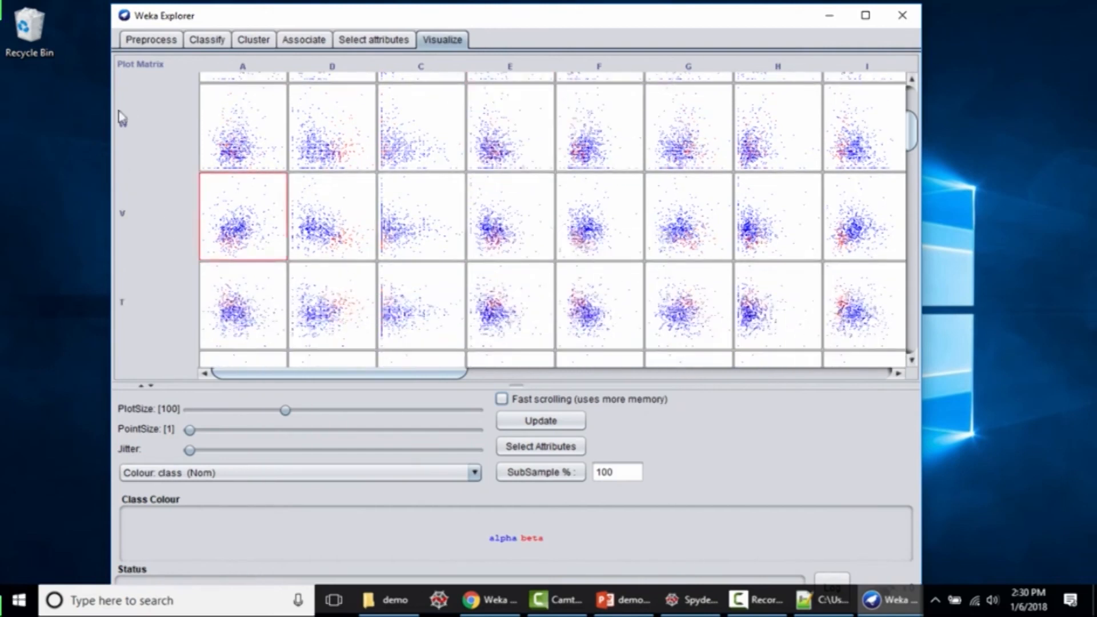
pyautogui.scroll(3, 154, 125)
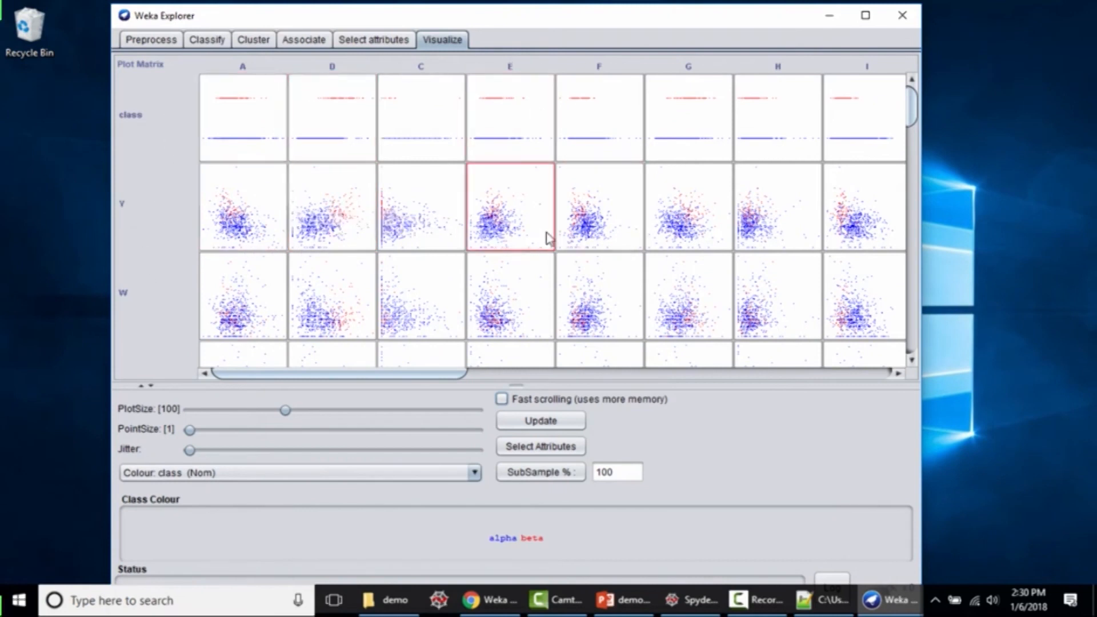
pyautogui.scroll(-6, 580, 257)
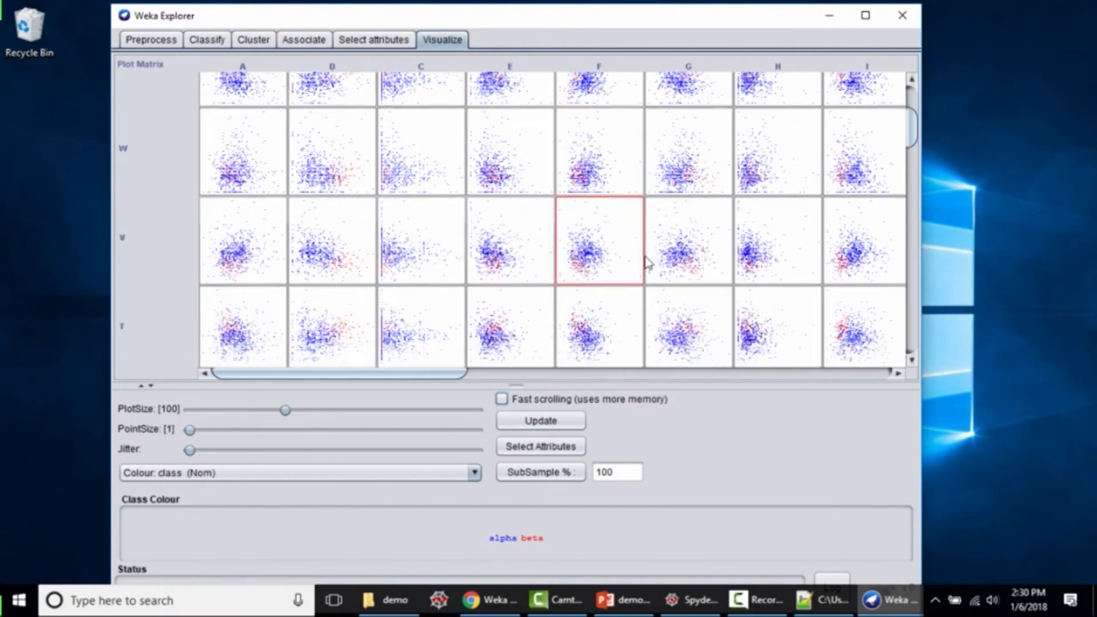
pyautogui.scroll(-6, 653, 259)
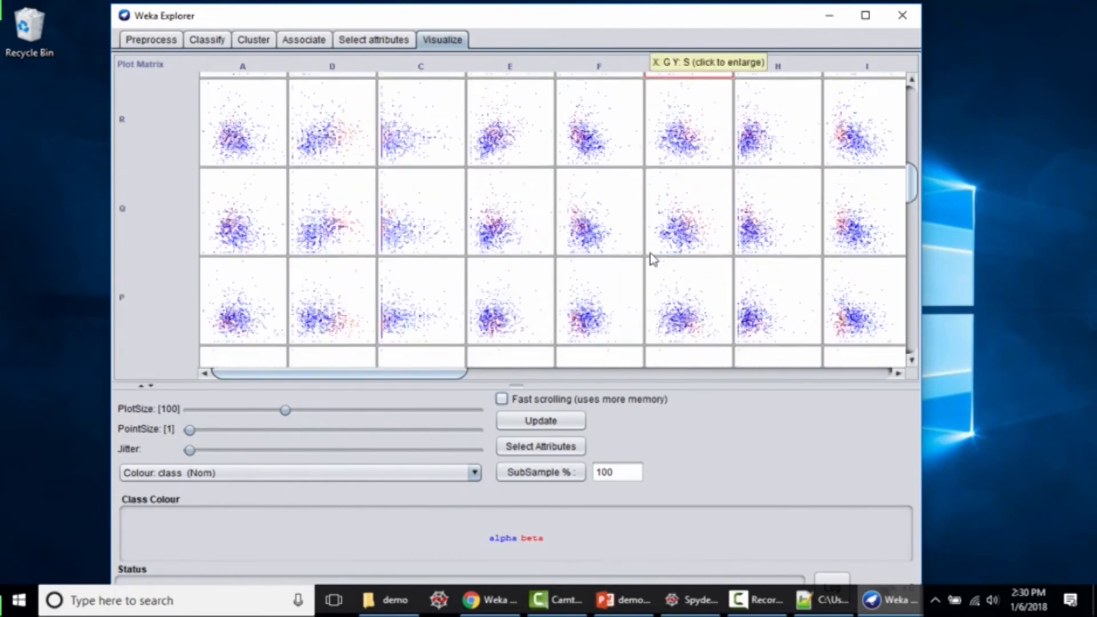
pyautogui.scroll(-1, 678, 262)
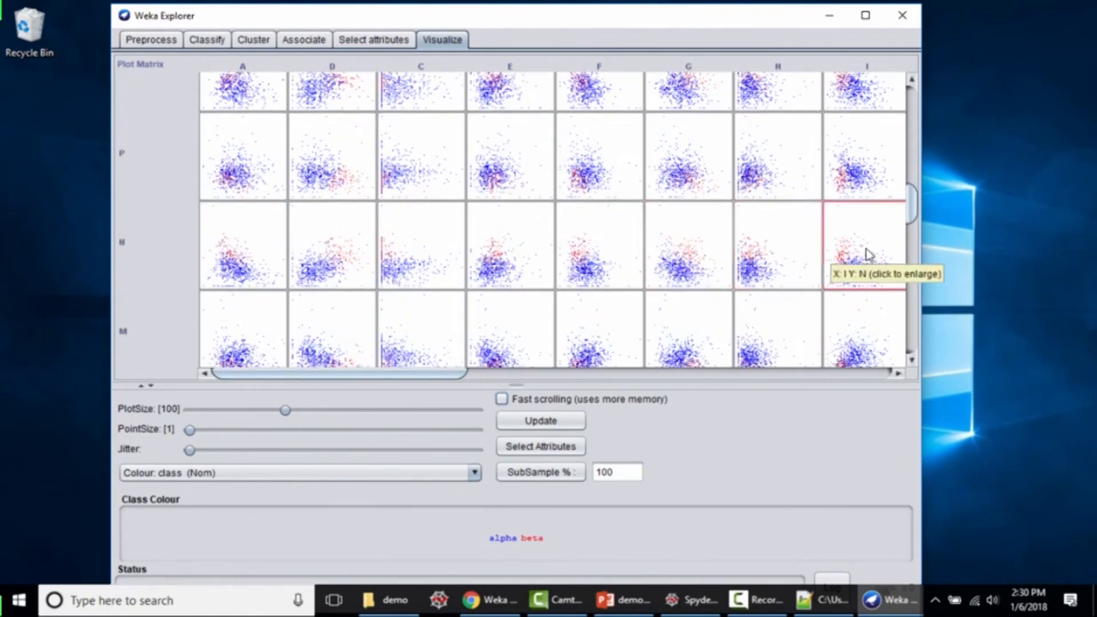
pyautogui.scroll(-1, 772, 246)
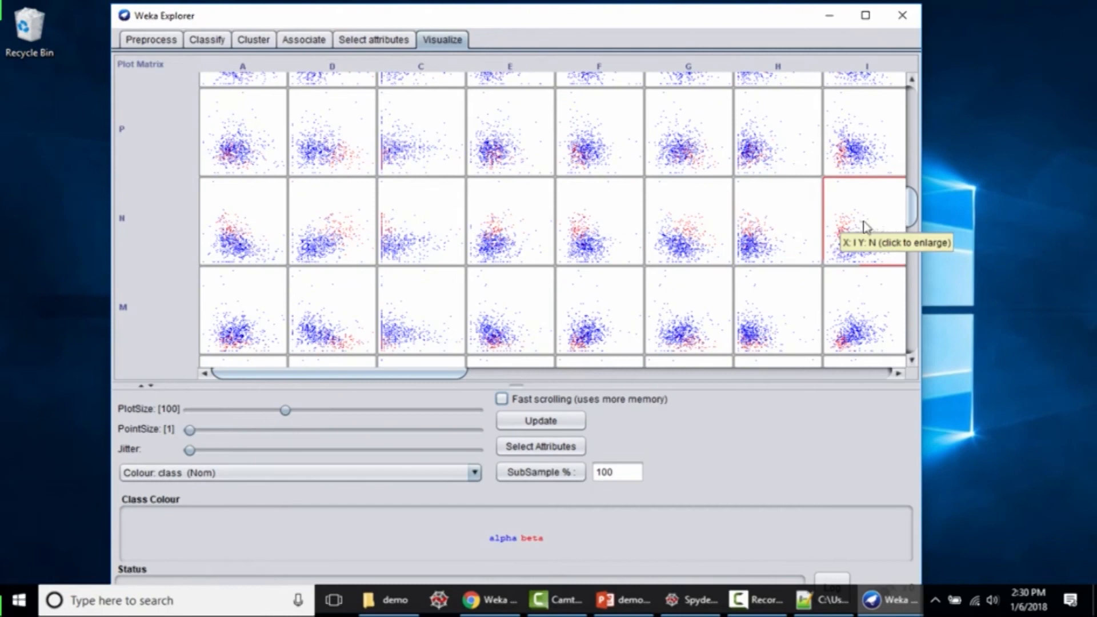
# Step: Enlarge the scatter plot of E against N and look through its attribute strips
pyautogui.click(491, 245)
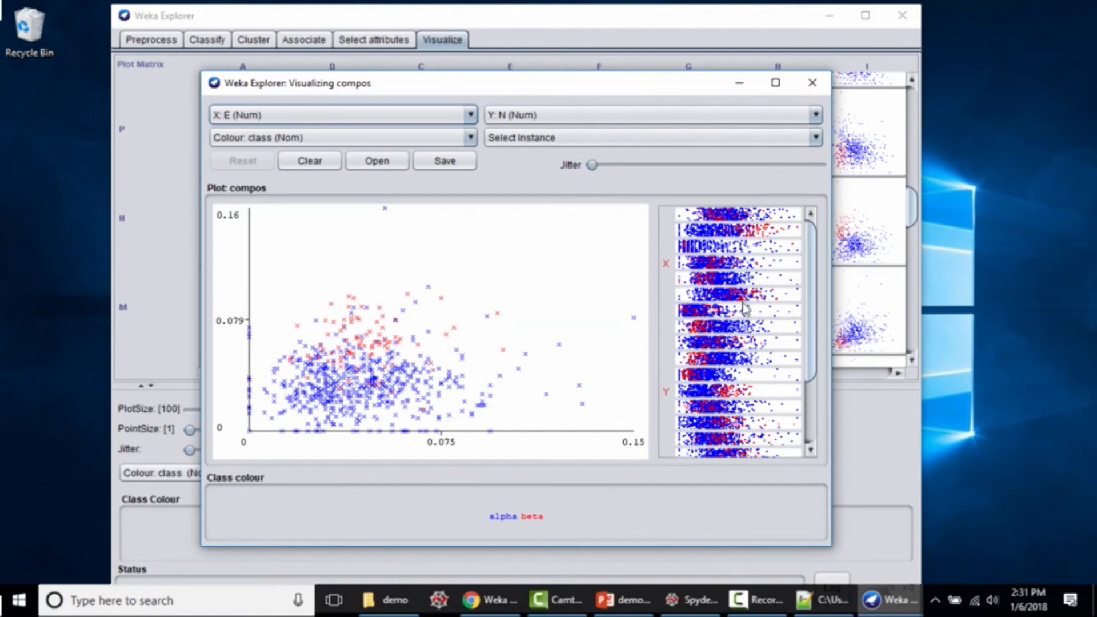
pyautogui.scroll(-2, 789, 309)
pyautogui.moveTo(811, 256); pyautogui.dragTo(811, 260)
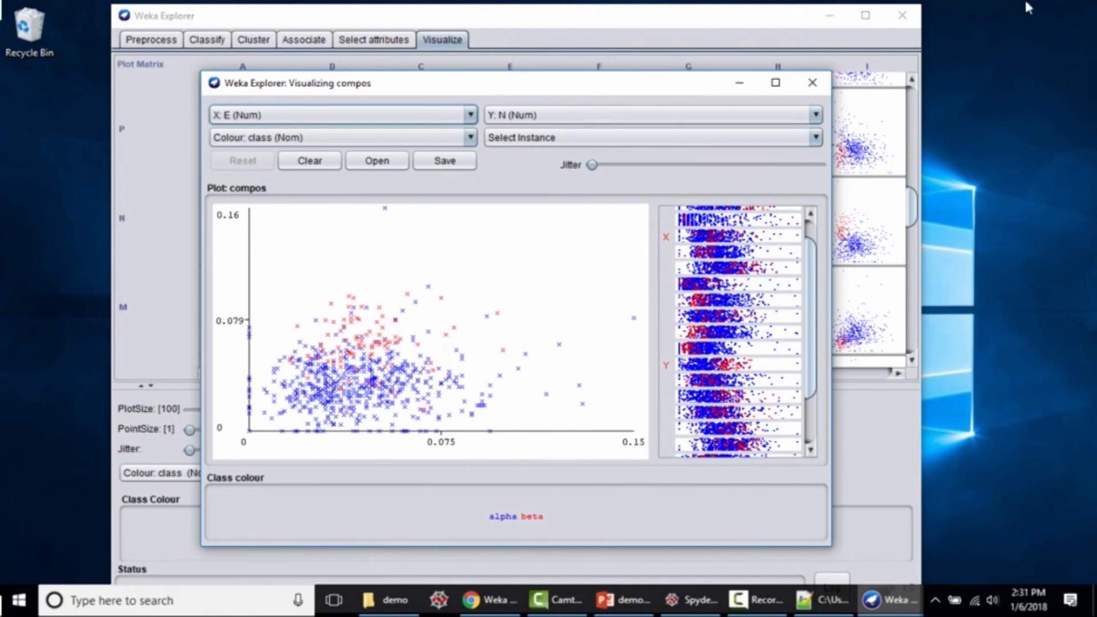
# Step: Change the enlarged plot's Y axis to V and W in turn, keeping E on X, and close the plot
pyautogui.click(522, 114)
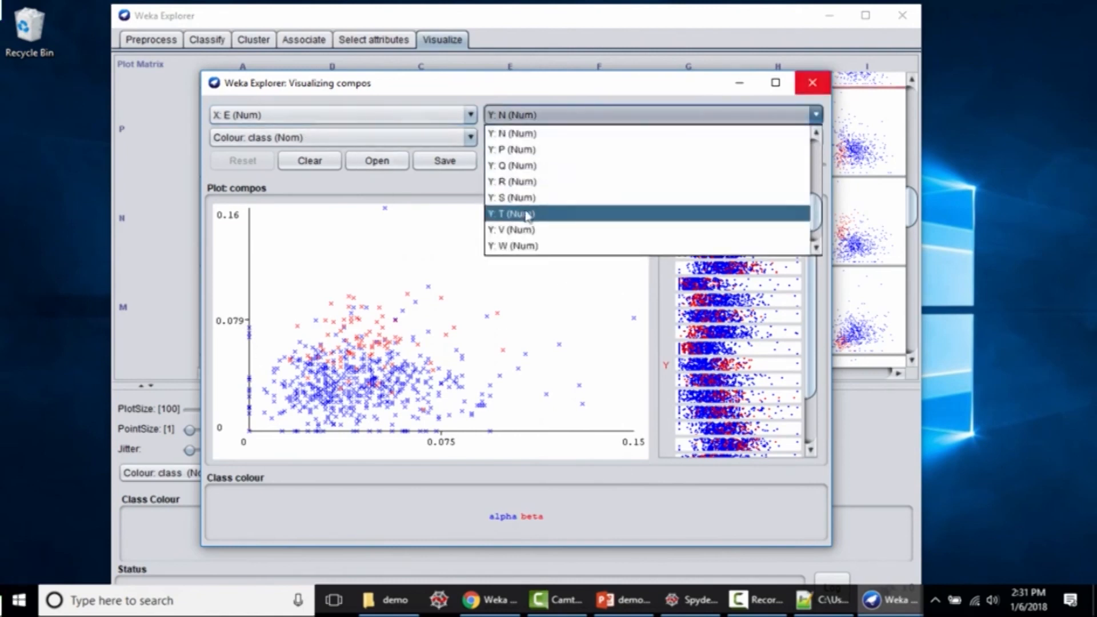
pyautogui.click(524, 248)
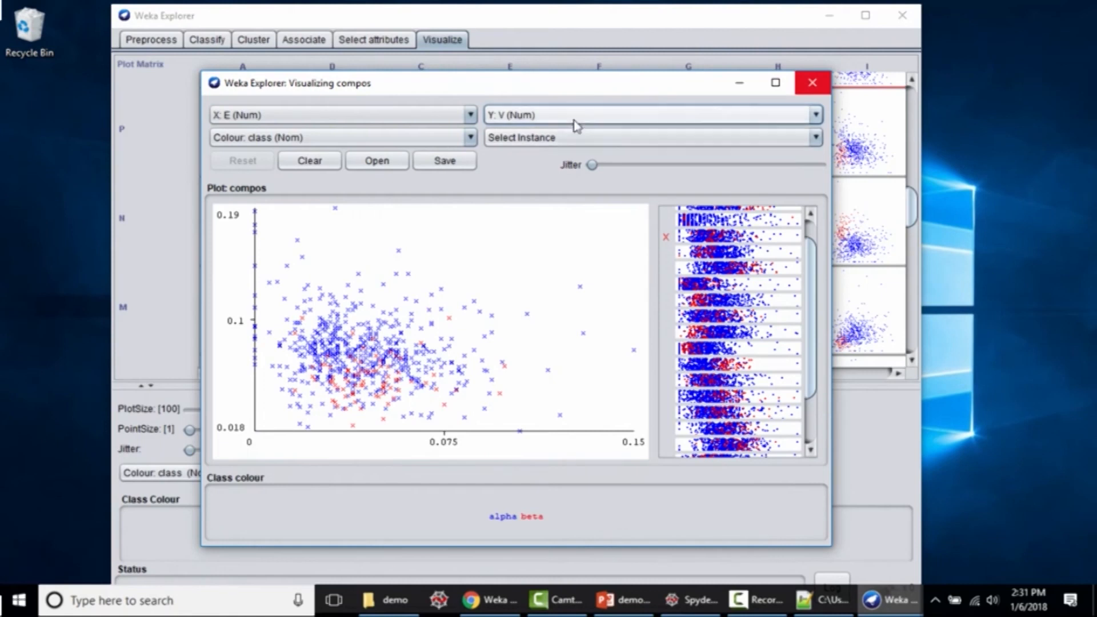
pyautogui.click(576, 117)
pyautogui.click(565, 222)
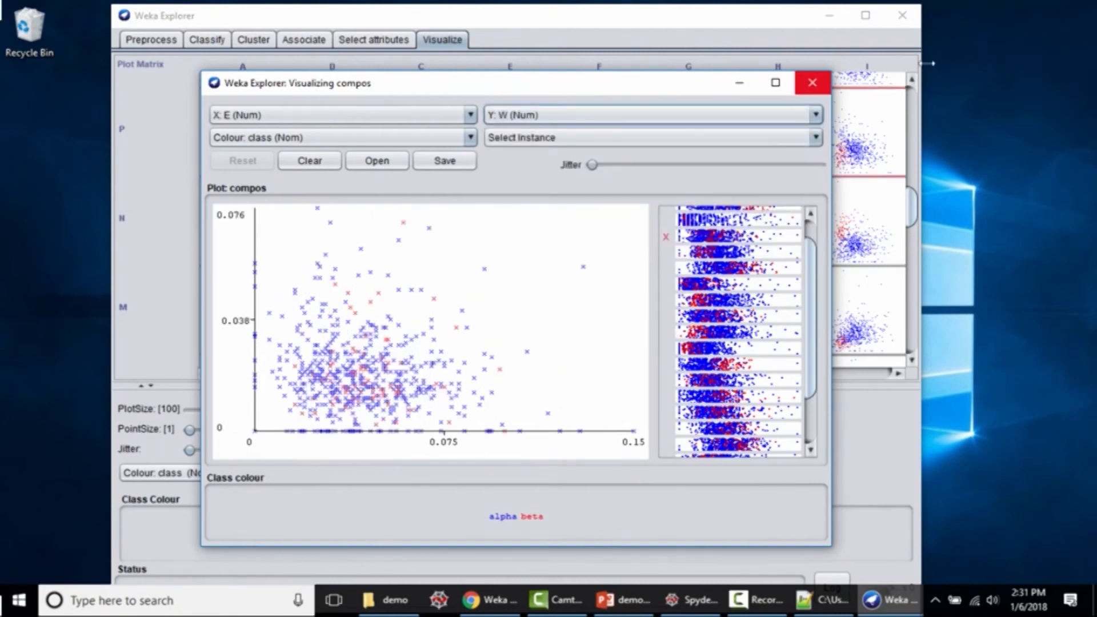
pyautogui.click(812, 82)
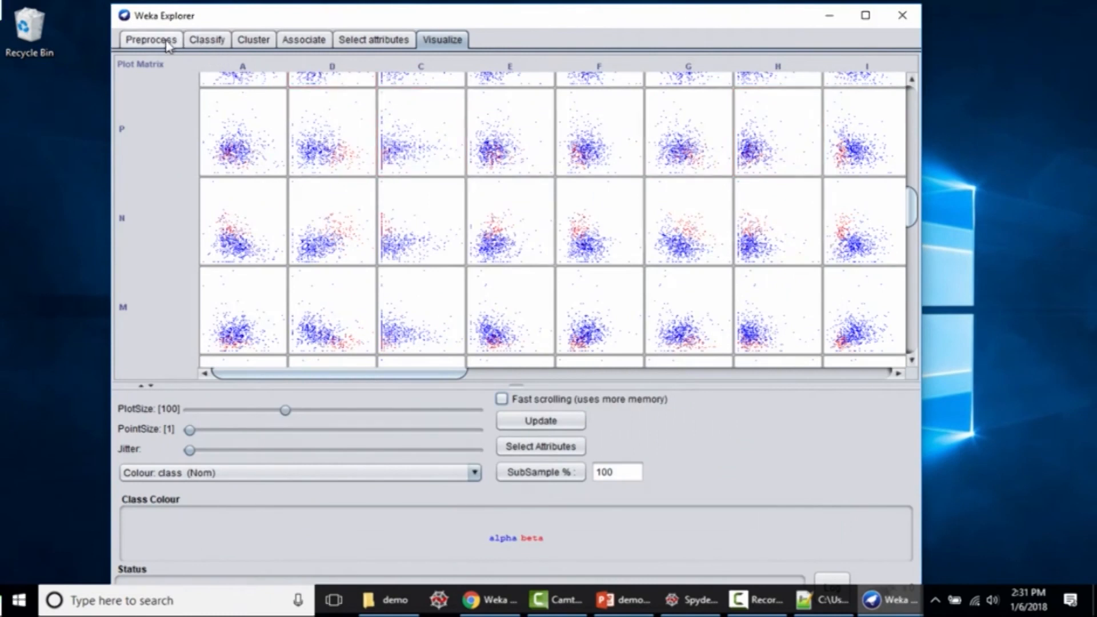
# Step: Examine the supervised attribute and instance filters available for preprocessing, and close the filter list without choosing one
pyautogui.click(150, 40)
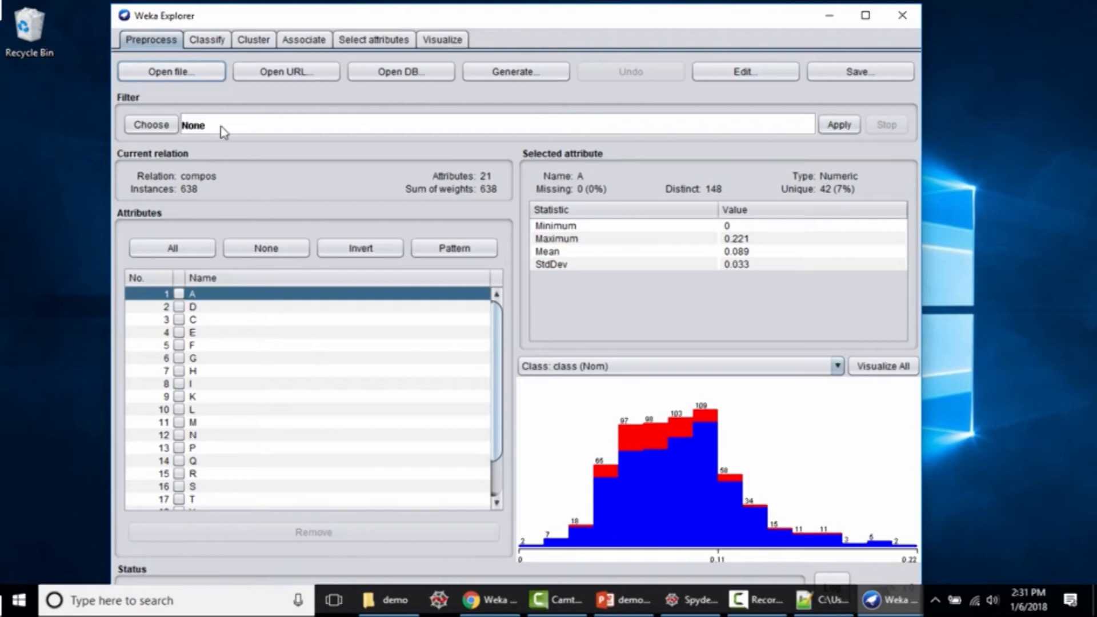
pyautogui.click(160, 129)
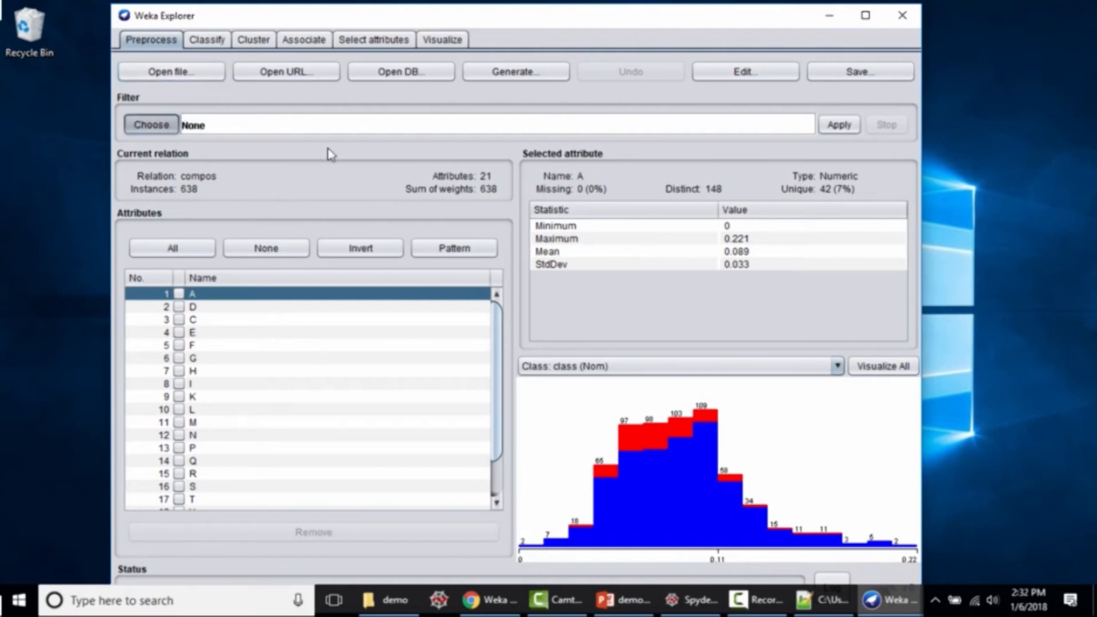
pyautogui.click(144, 144)
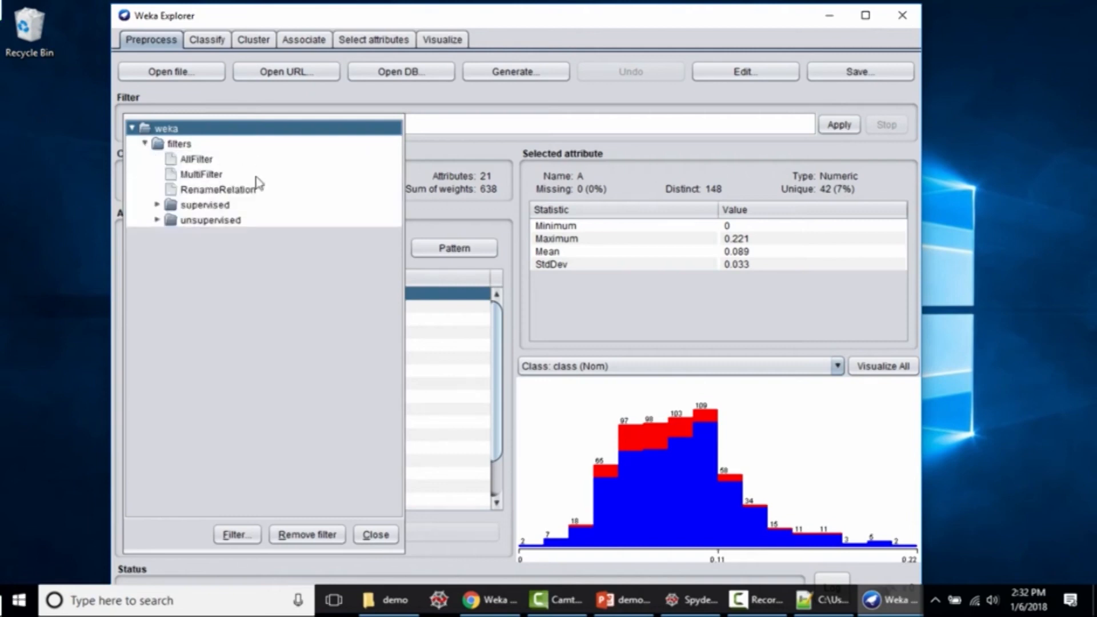
pyautogui.click(157, 221)
pyautogui.click(157, 205)
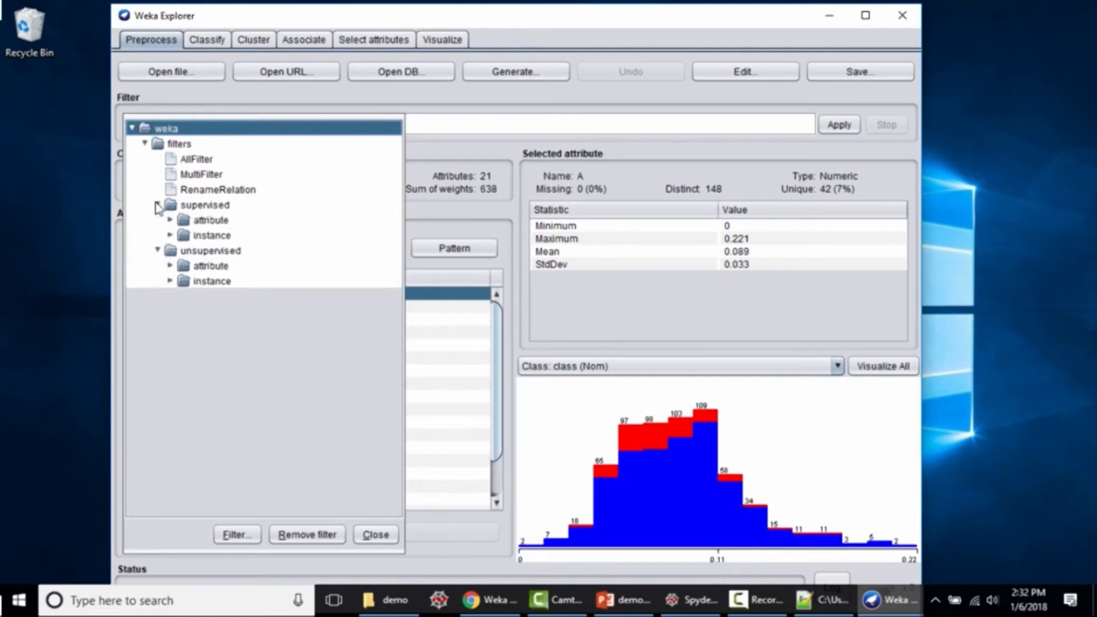
pyautogui.click(170, 220)
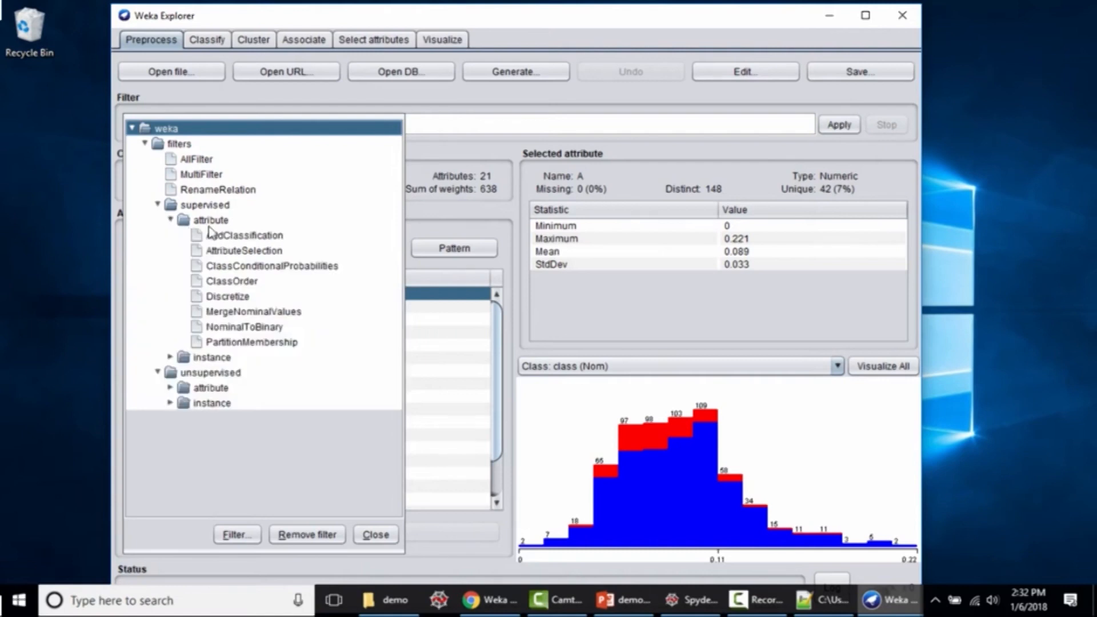
pyautogui.click(170, 220)
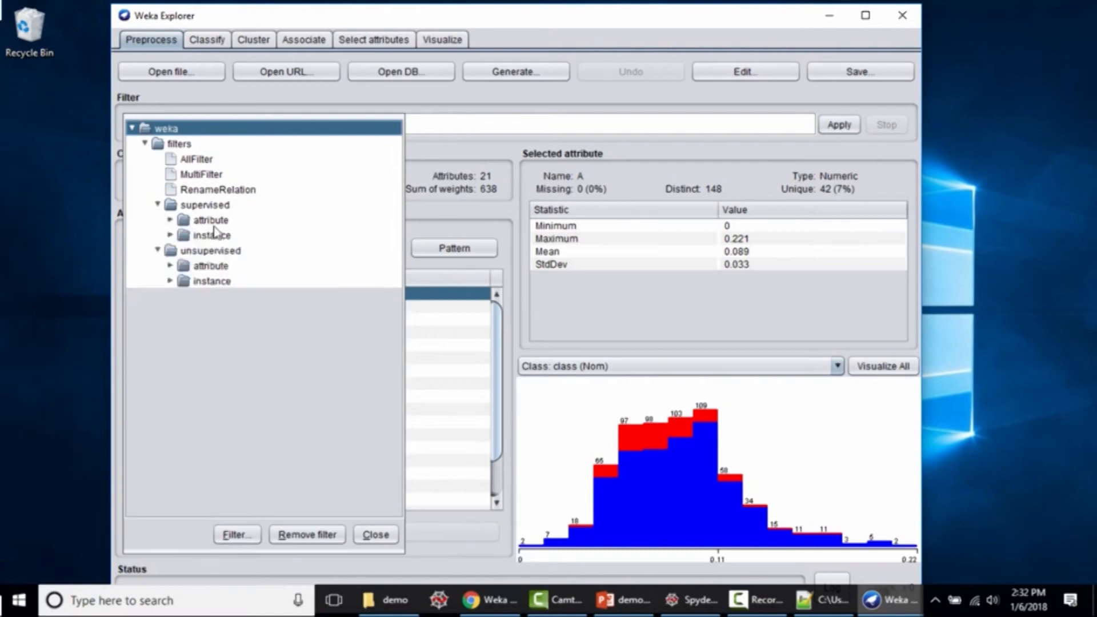
pyautogui.click(170, 221)
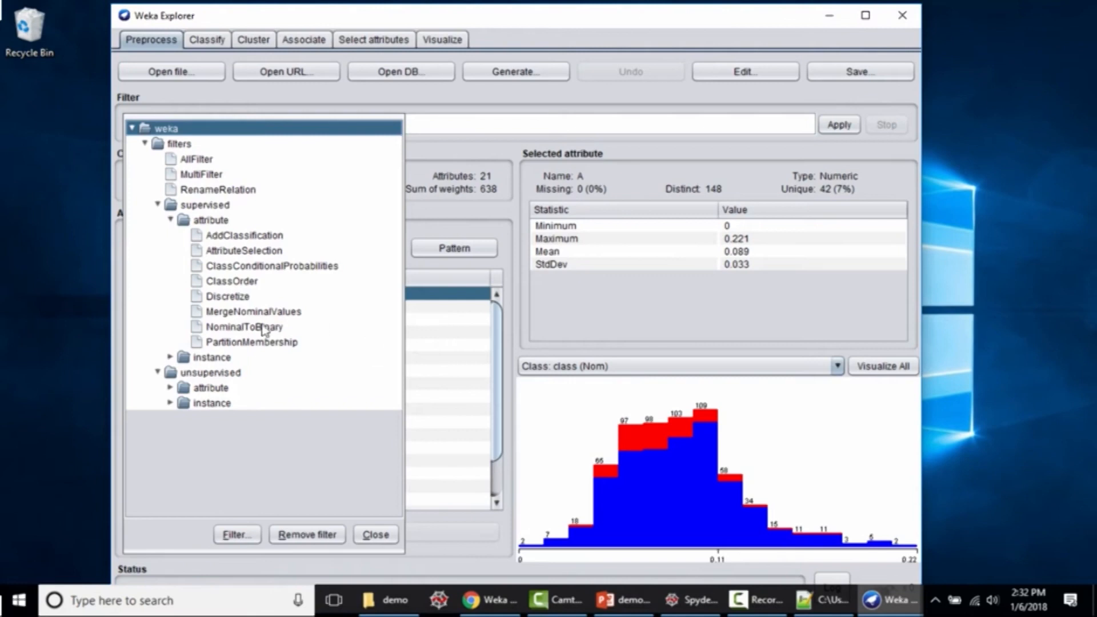
pyautogui.click(171, 358)
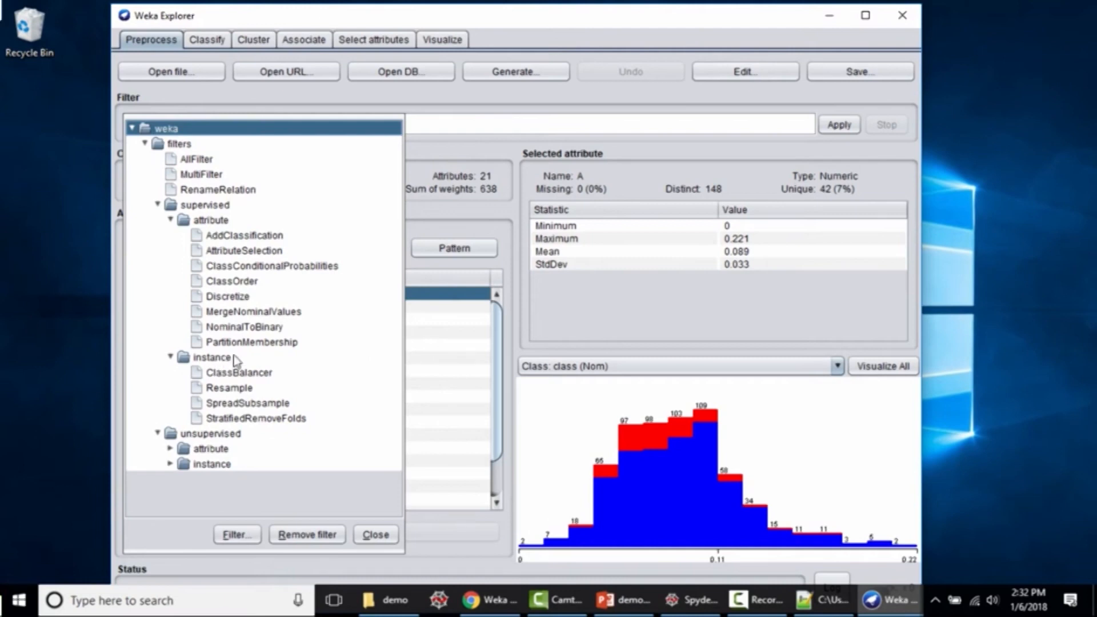
pyautogui.click(264, 247)
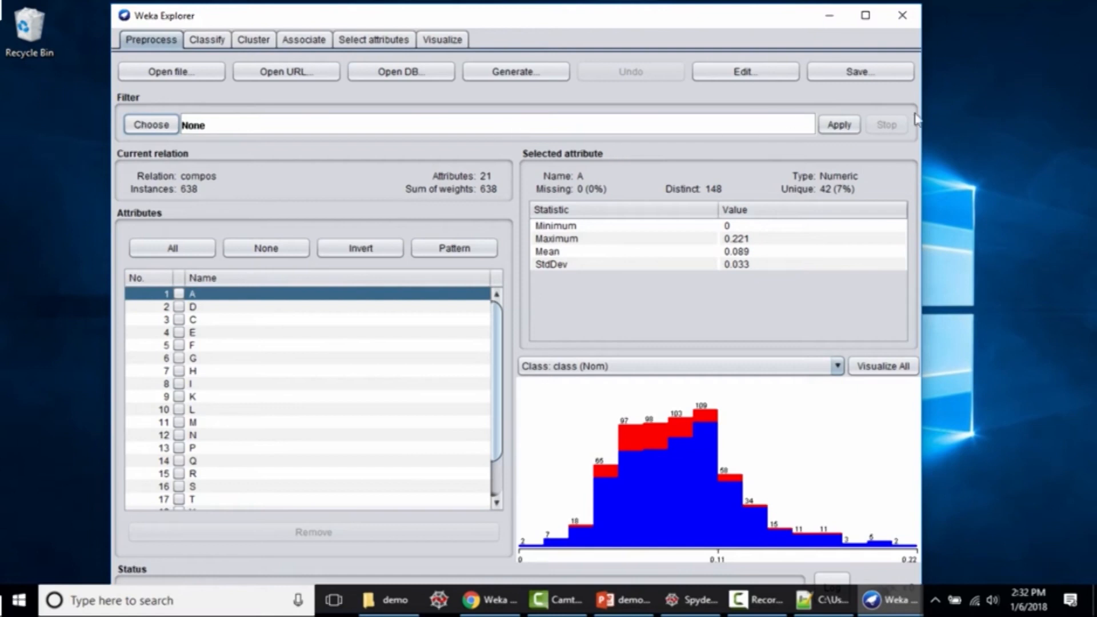
# Step: Show the statistics of attribute E, look through the instances of the compos dataset in the data viewer, and close it without changes
pyautogui.click(303, 332)
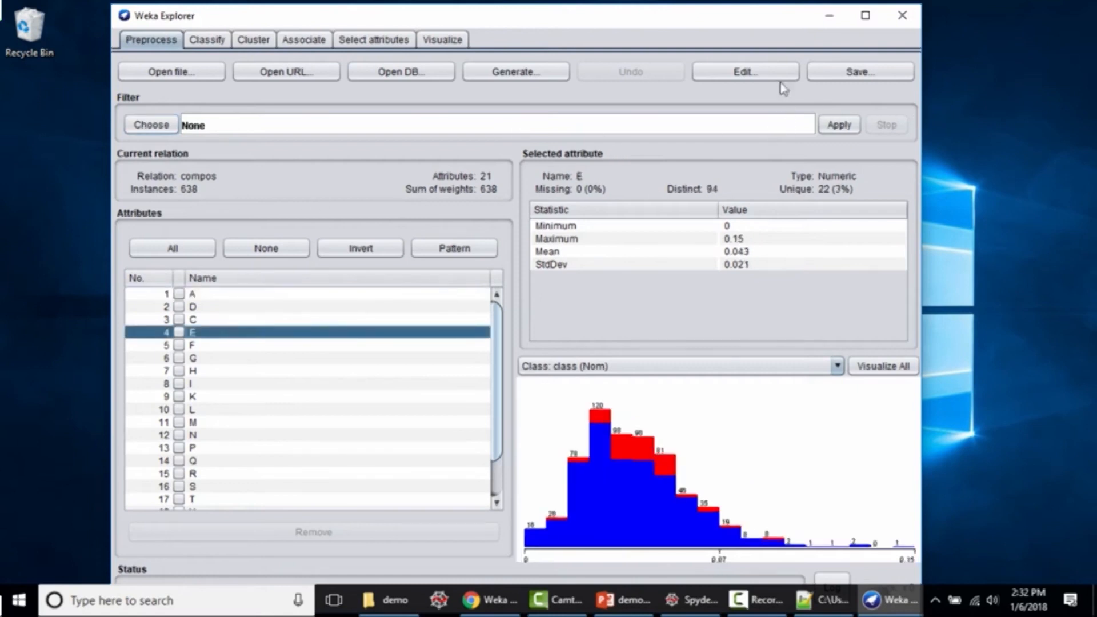
pyautogui.click(755, 74)
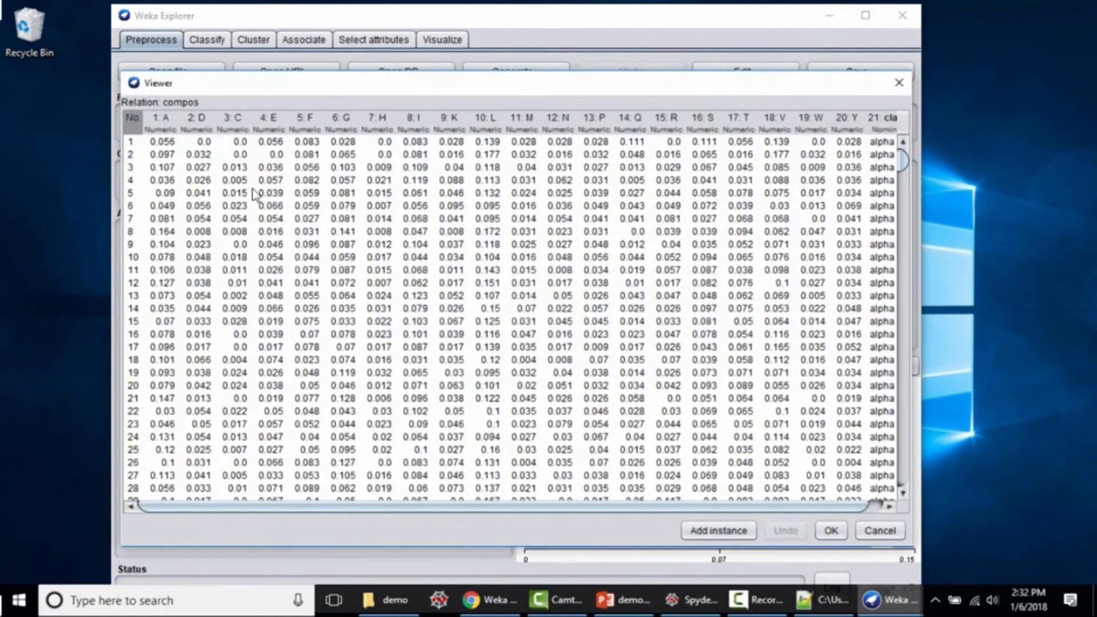
pyautogui.scroll(-2, 302, 300)
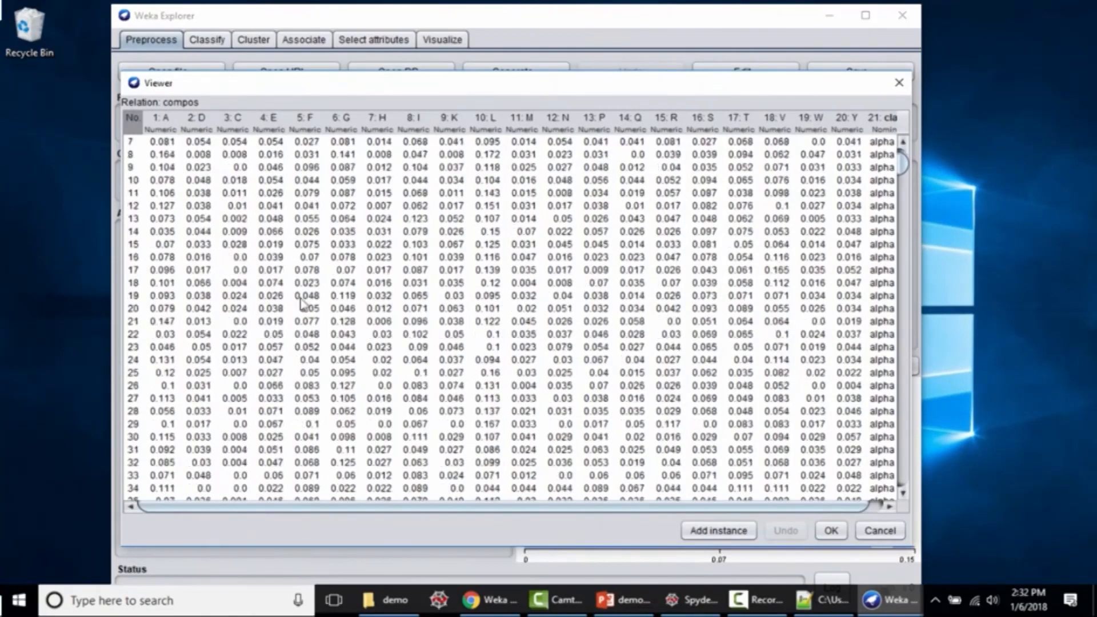
pyautogui.scroll(-1, 302, 300)
pyautogui.scroll(3, 803, 322)
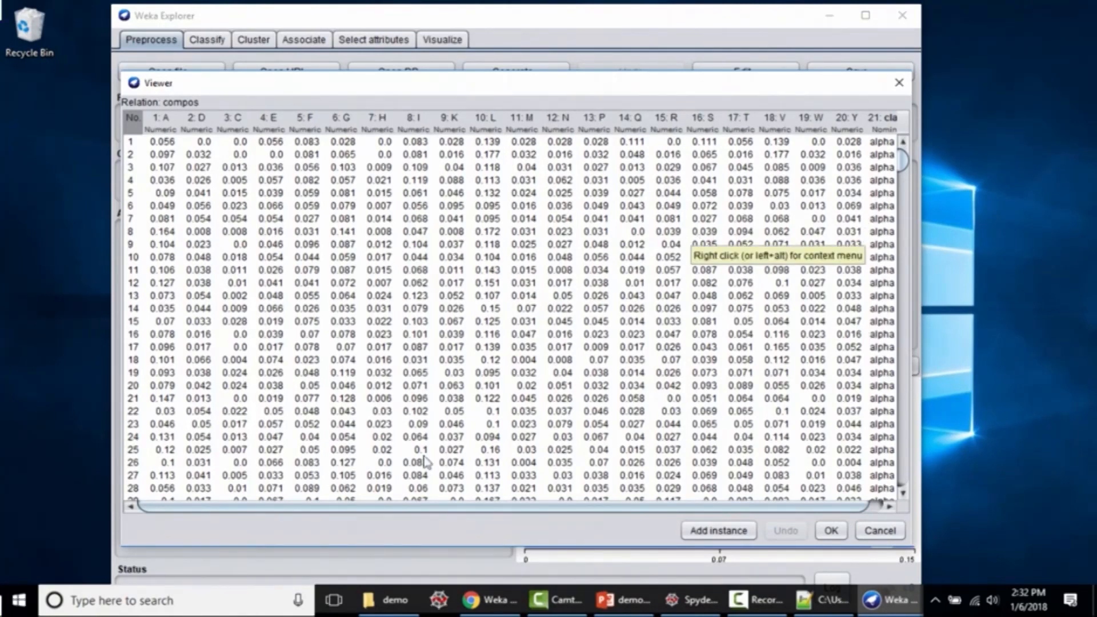
pyautogui.click(882, 529)
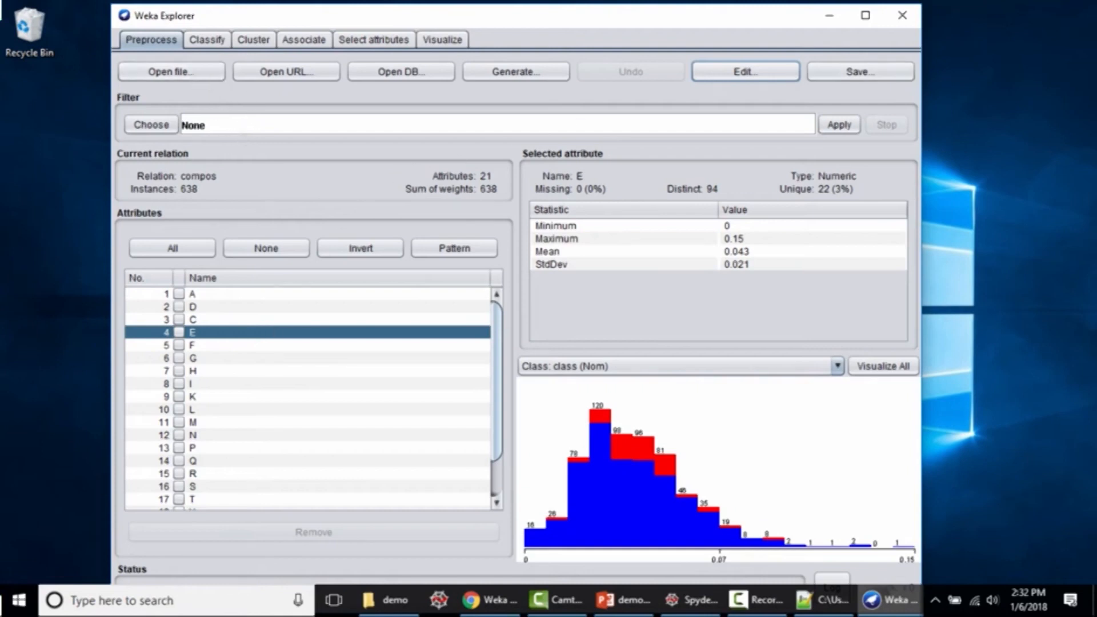
# Step: Open the list of classification algorithms and examine the bayes, trees and rules groups
pyautogui.click(206, 40)
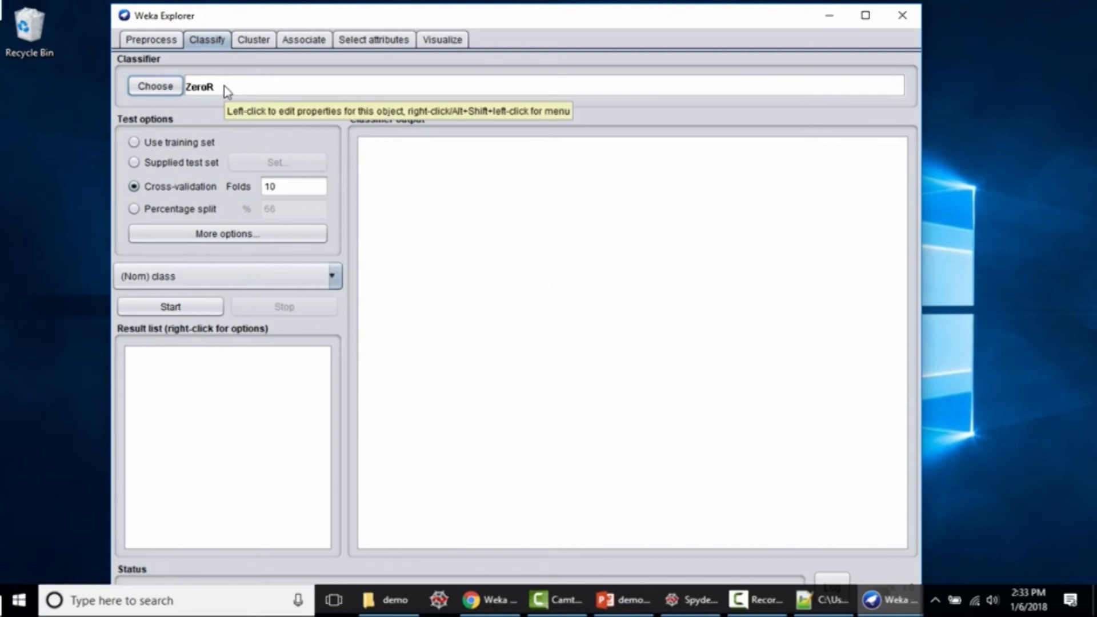
pyautogui.click(174, 89)
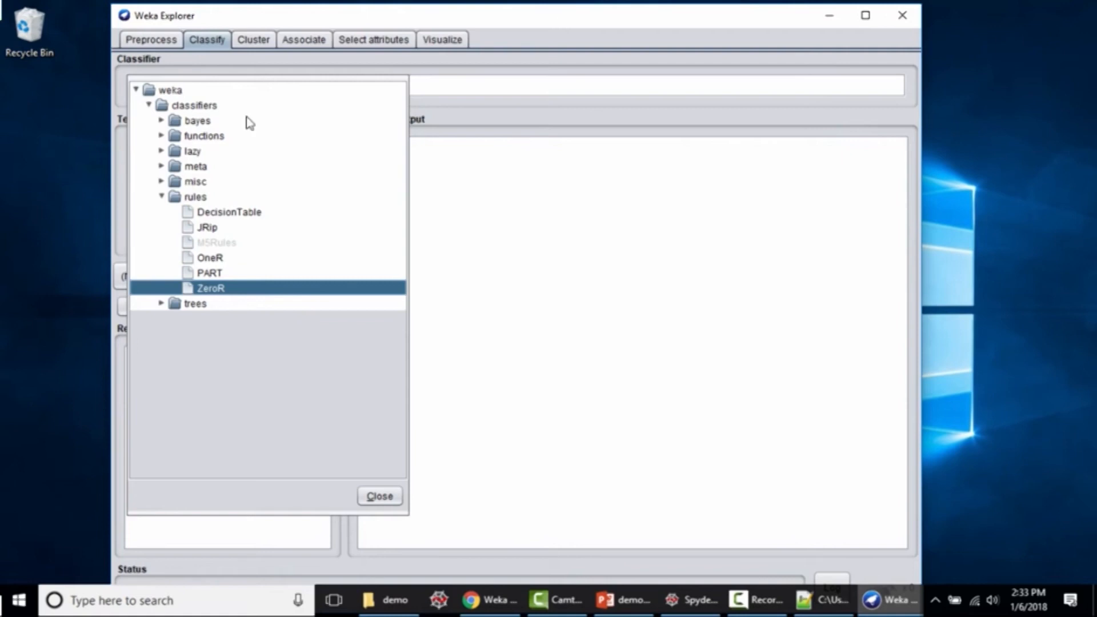
pyautogui.click(162, 121)
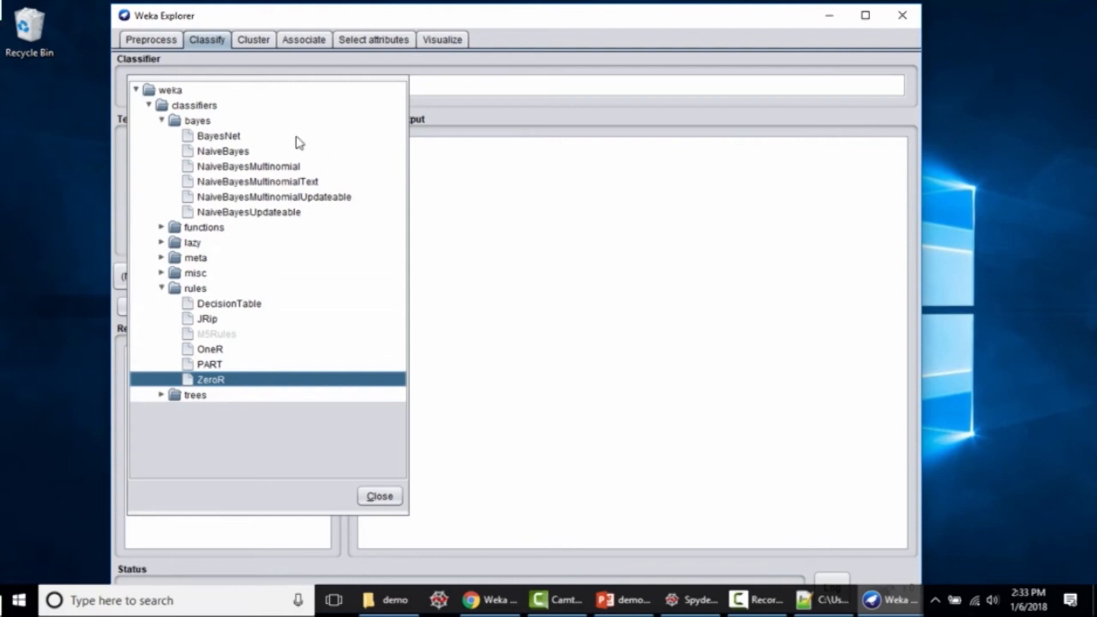
pyautogui.moveTo(232, 143)
pyautogui.click(163, 120)
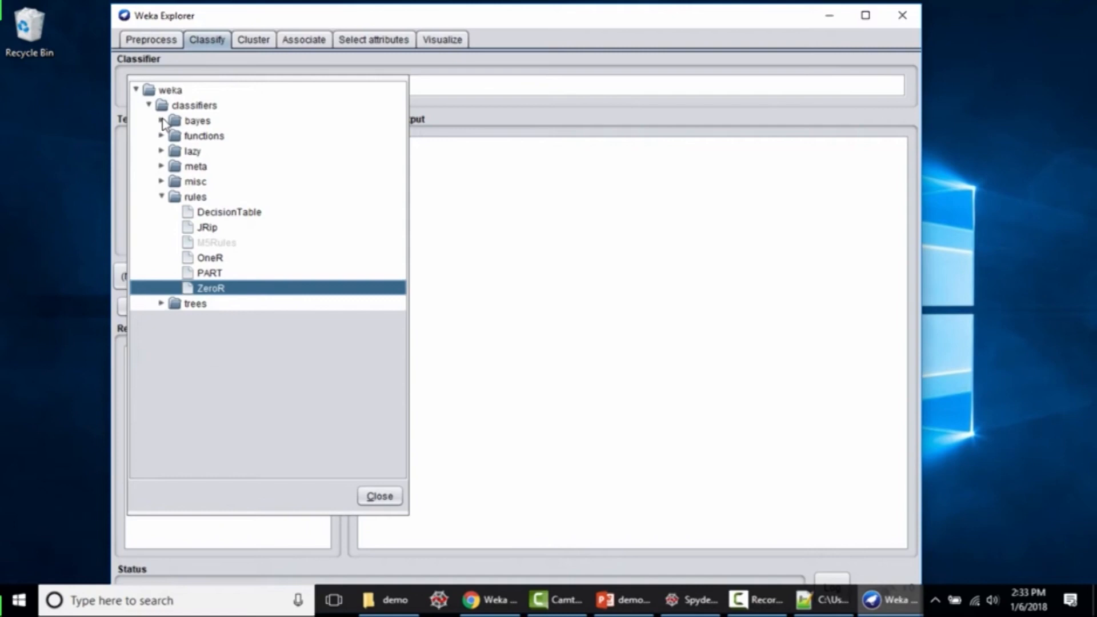
pyautogui.click(161, 304)
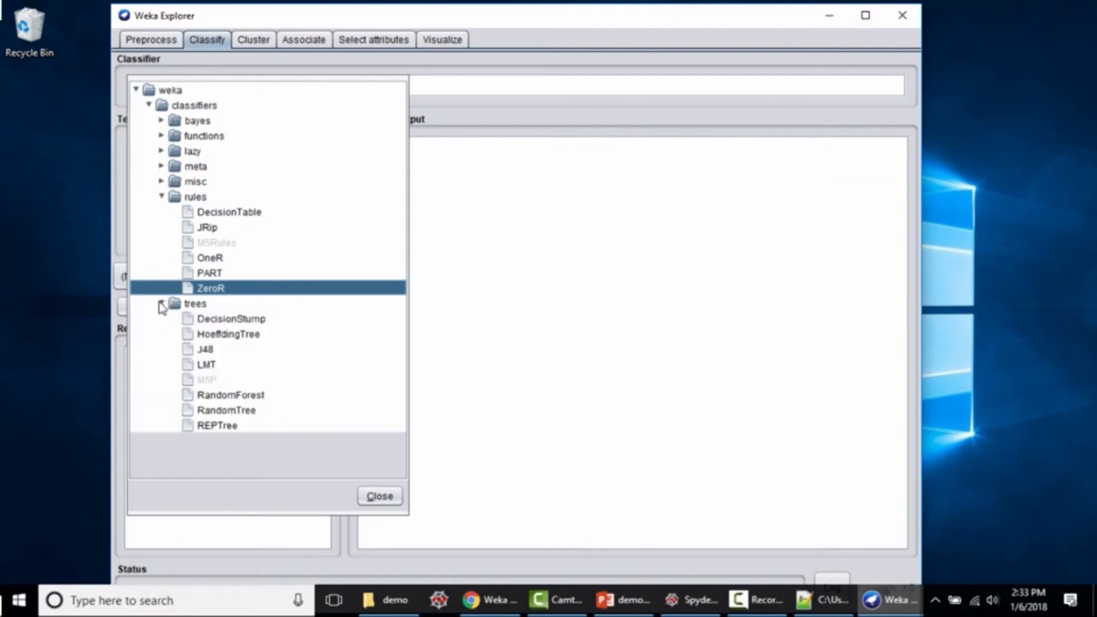
pyautogui.click(161, 304)
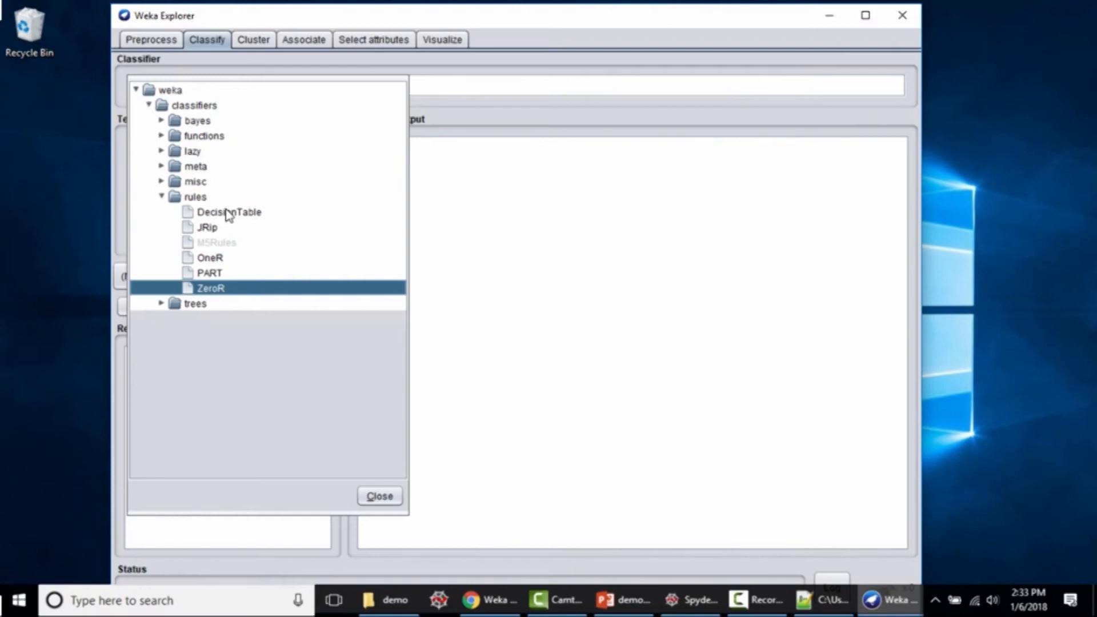
pyautogui.click(161, 196)
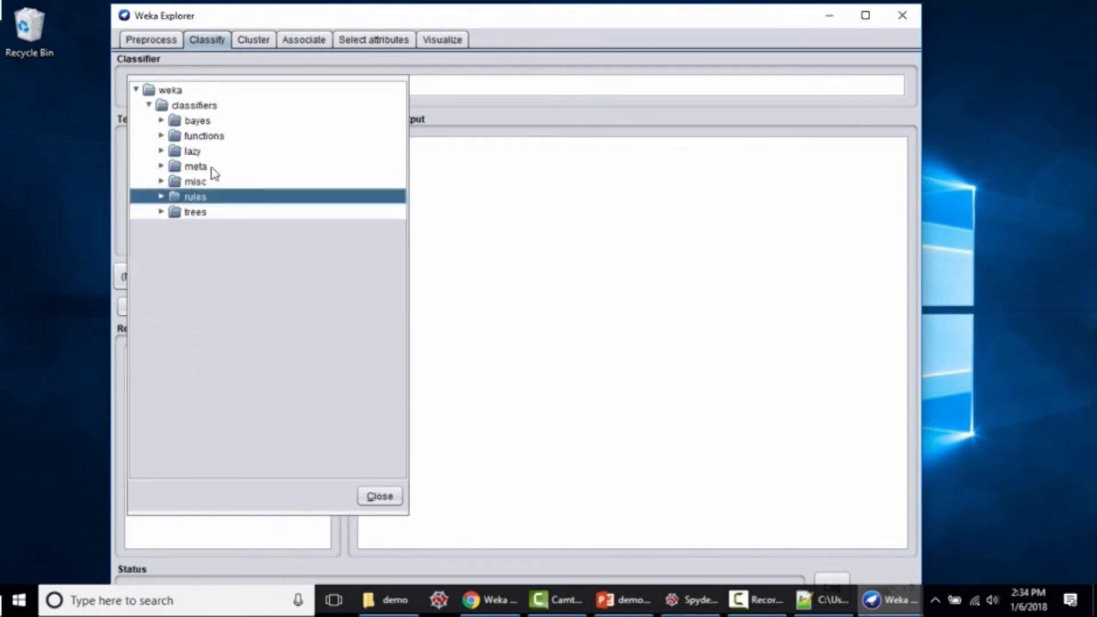
# Step: Examine the classifiers available in the meta group, including the description of CVParameterSelection
pyautogui.click(163, 166)
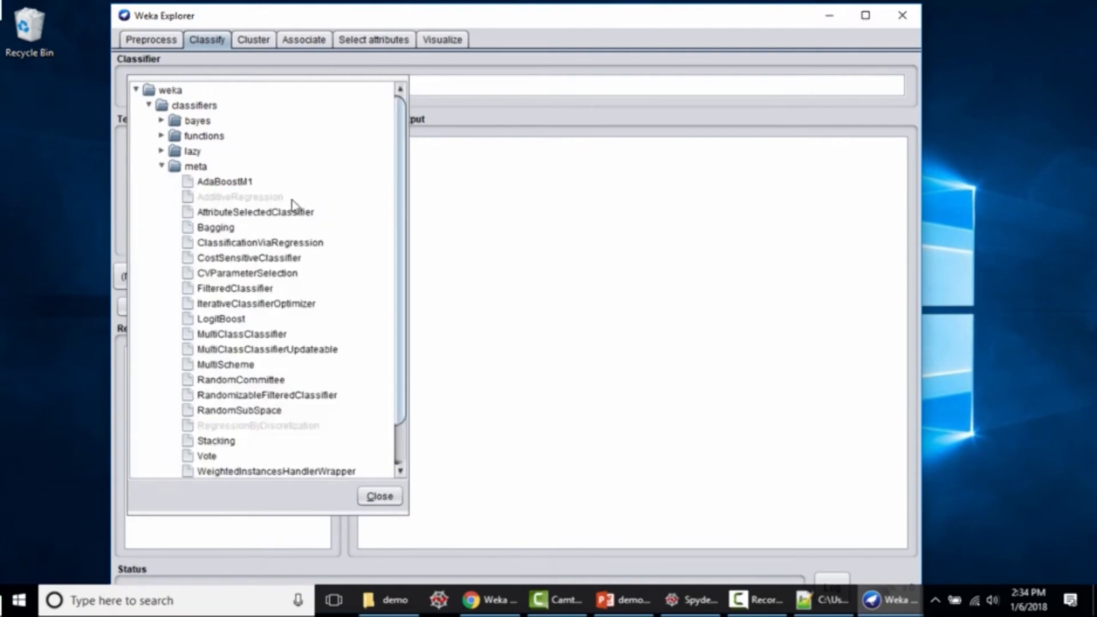
pyautogui.scroll(-1, 277, 240)
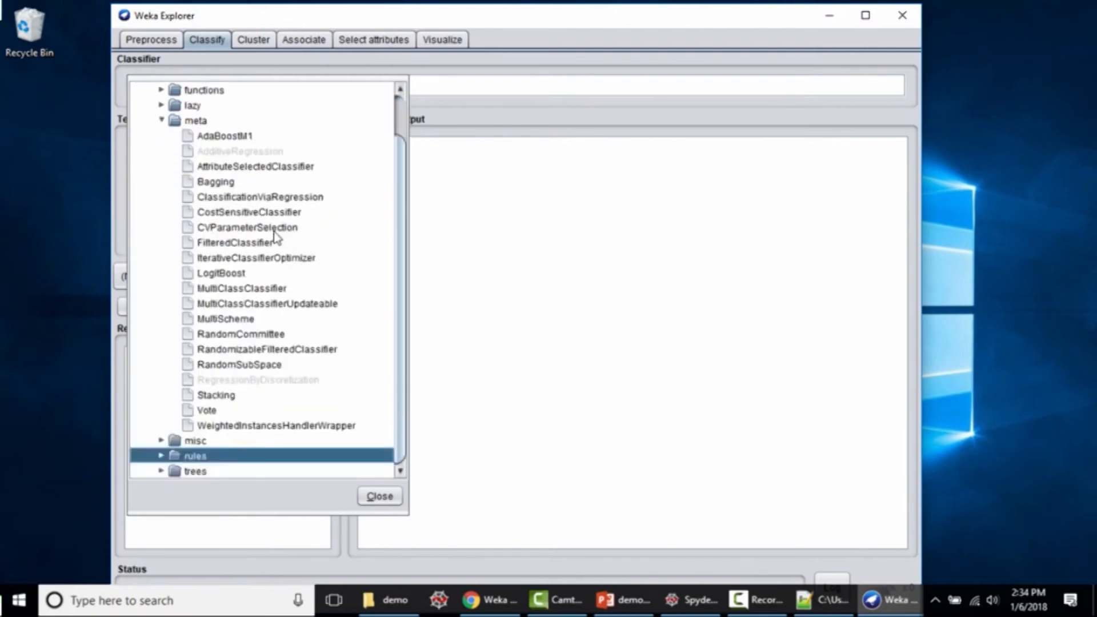
pyautogui.moveTo(274, 233)
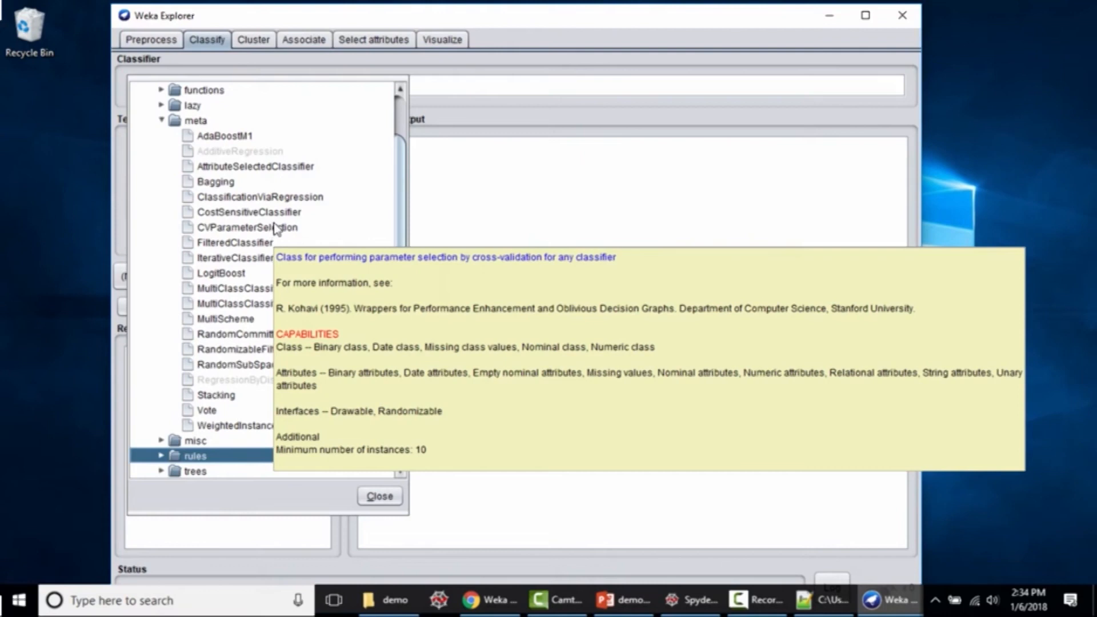
pyautogui.scroll(1, 276, 229)
pyautogui.moveTo(218, 183)
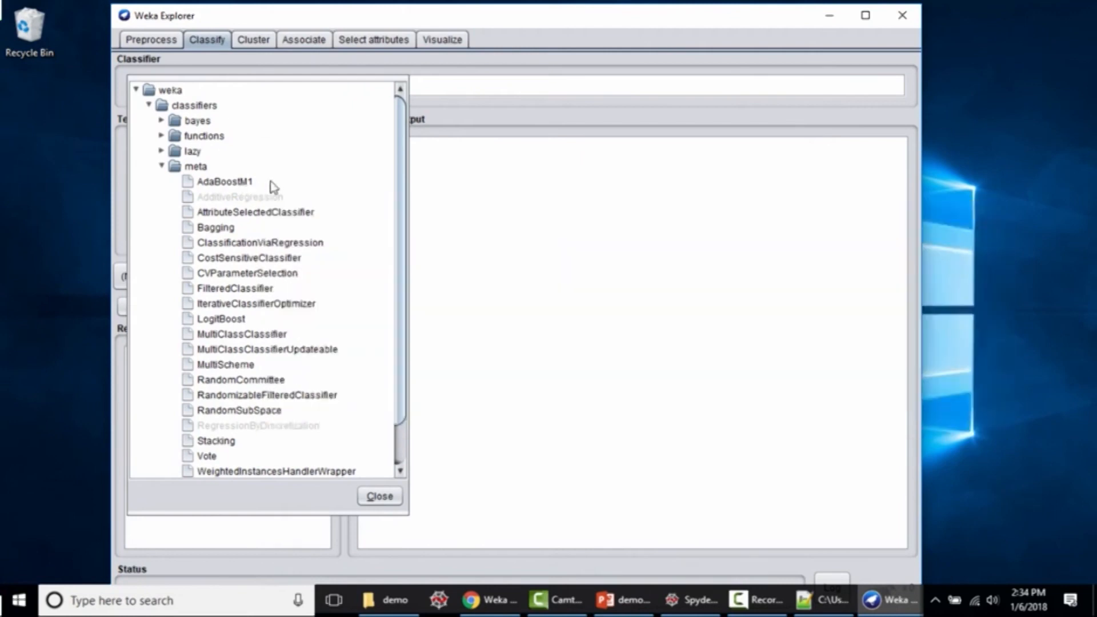
pyautogui.scroll(-1, 254, 258)
pyautogui.moveTo(183, 186)
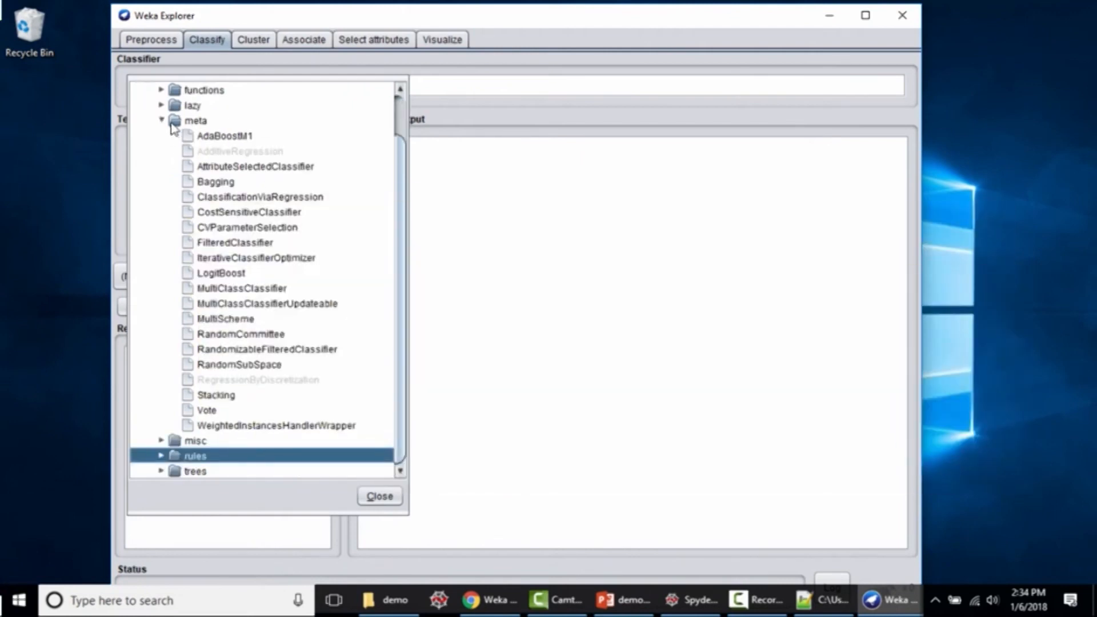
pyautogui.scroll(1, 195, 183)
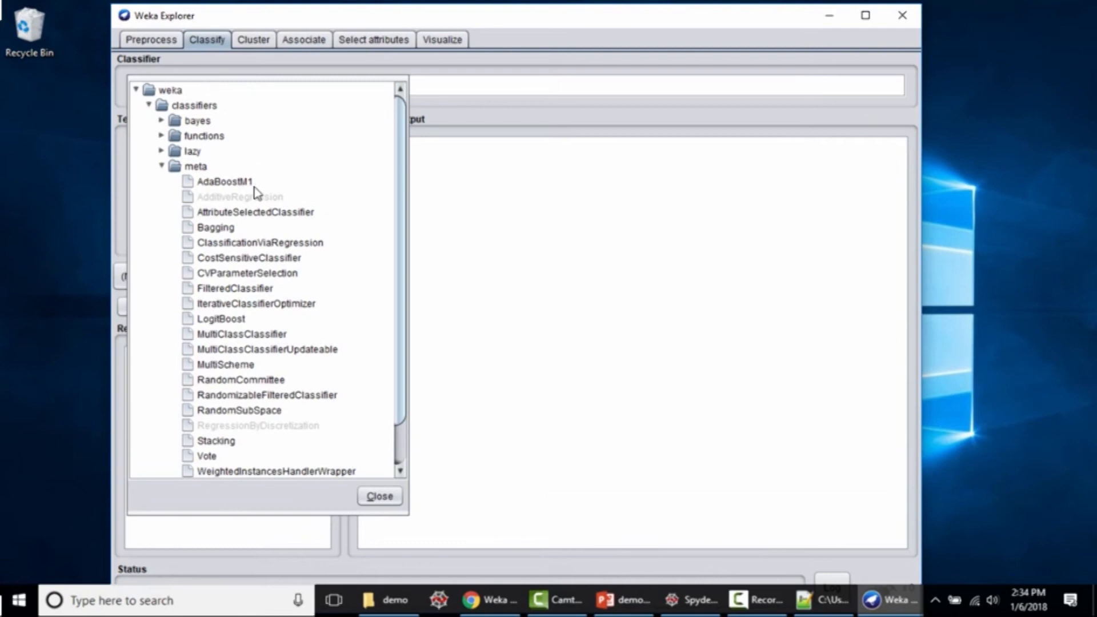
# Step: Collapse the meta group and choose BayesNet from the bayes group as the classifier
pyautogui.click(162, 166)
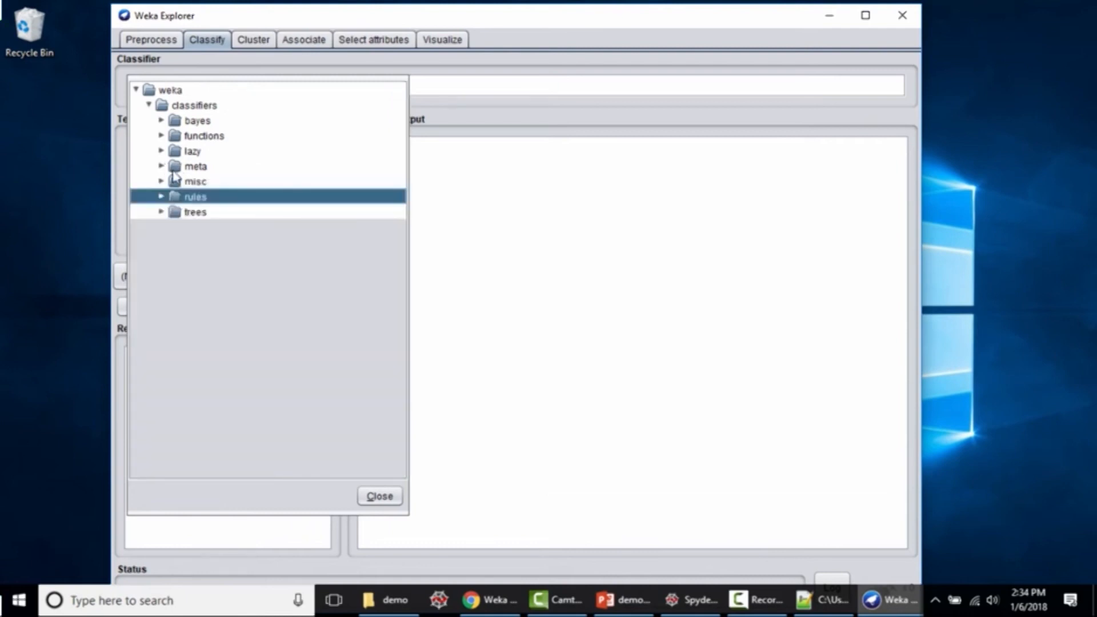
pyautogui.click(161, 121)
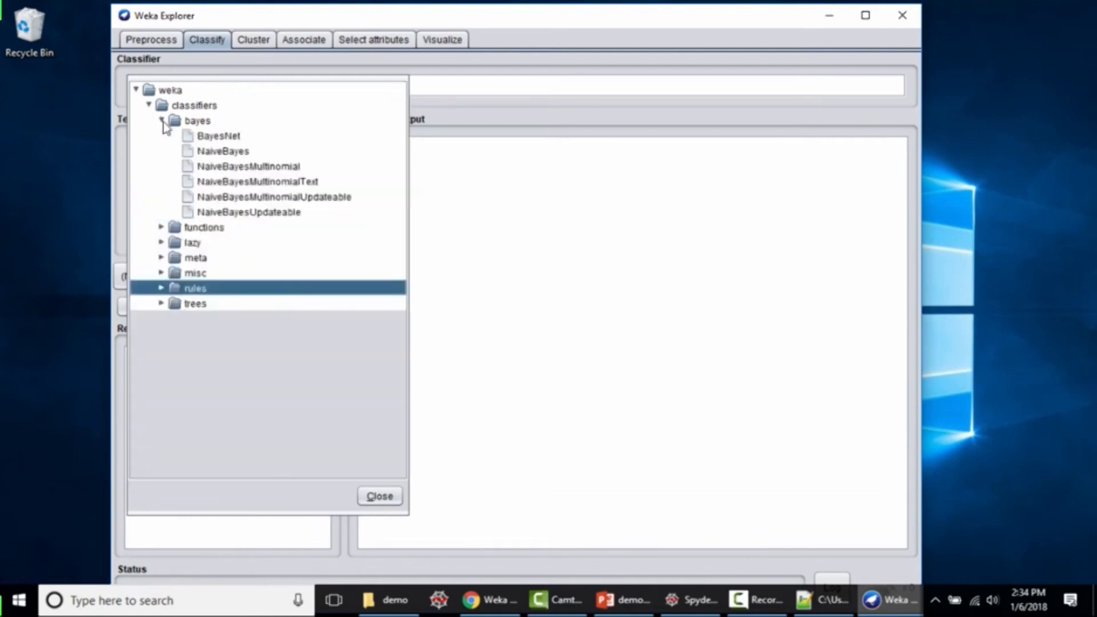
pyautogui.click(220, 137)
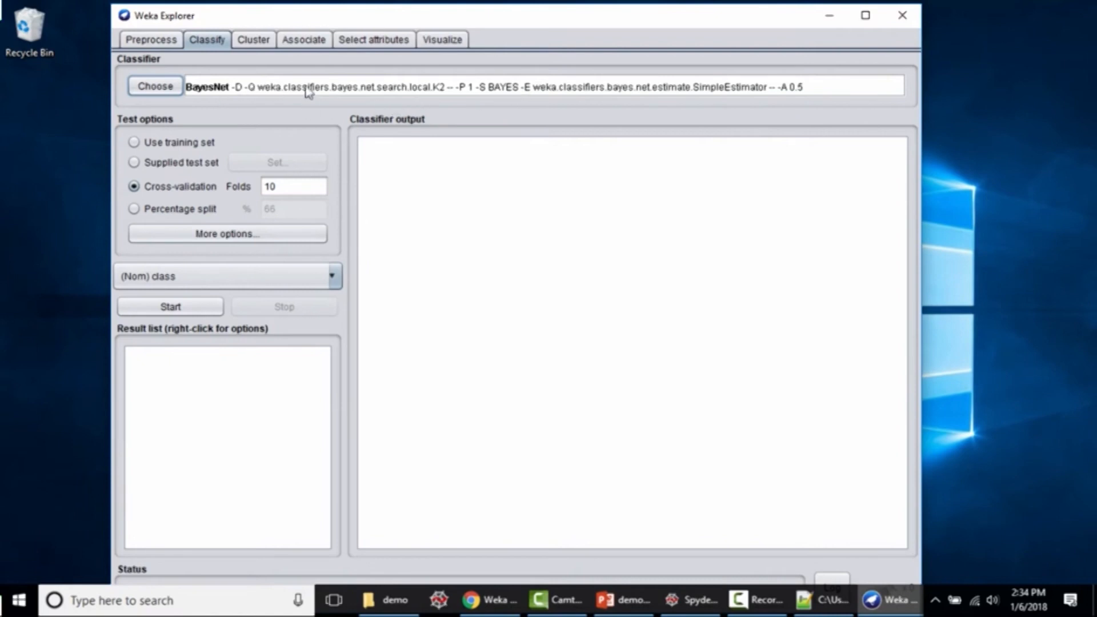
# Step: Examine the BayesNet parameters, its detailed option information and its capabilities, and leave the settings without changes
pyautogui.click(382, 88)
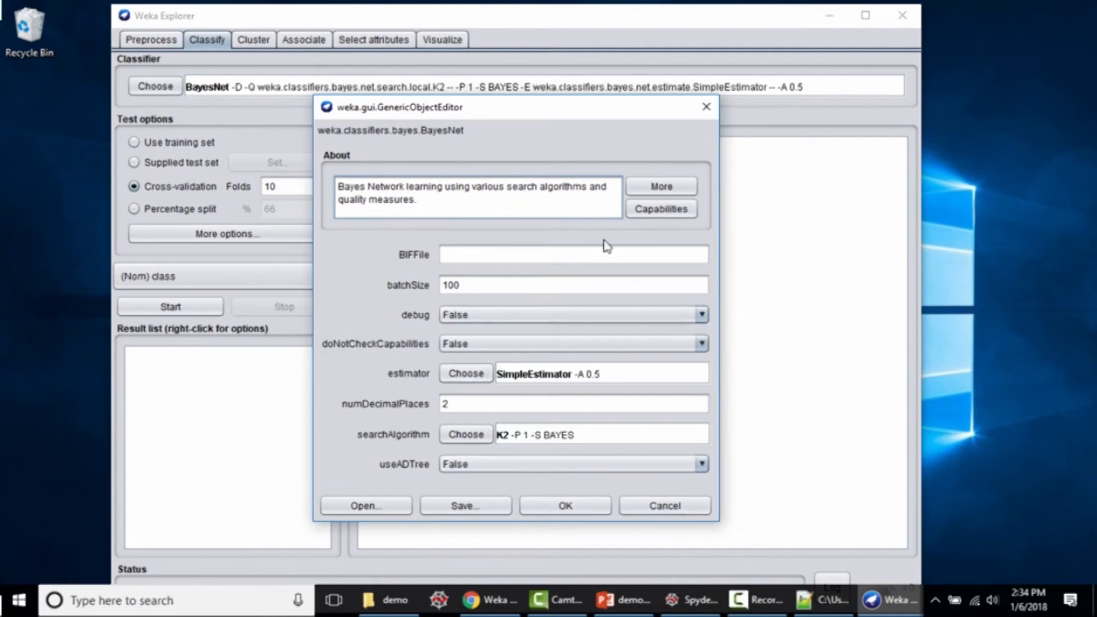
pyautogui.click(663, 189)
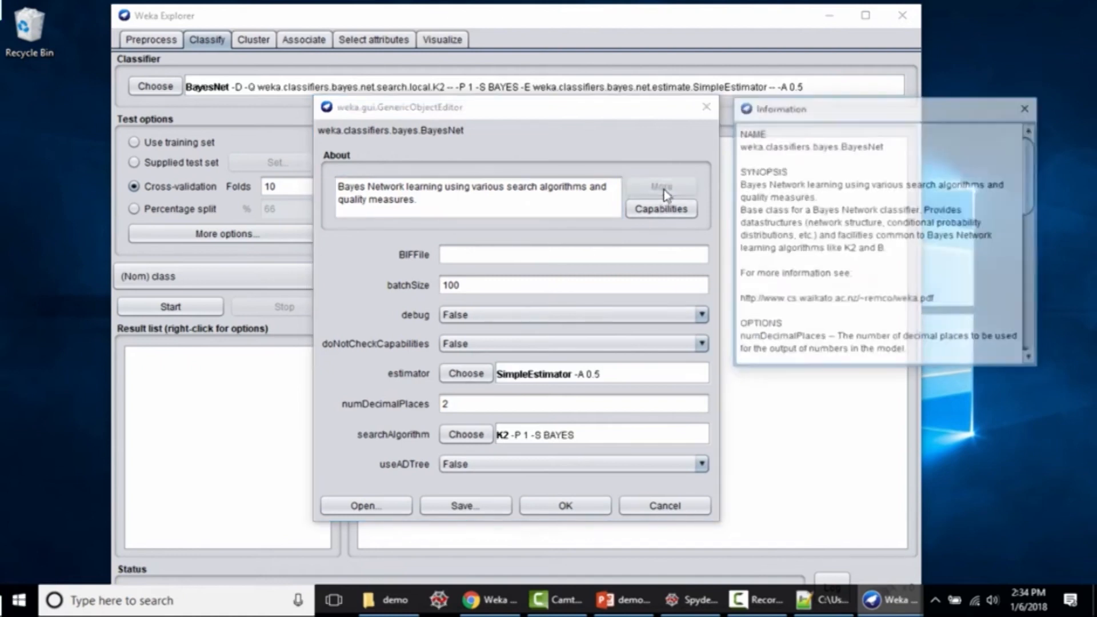
pyautogui.scroll(-8, 905, 218)
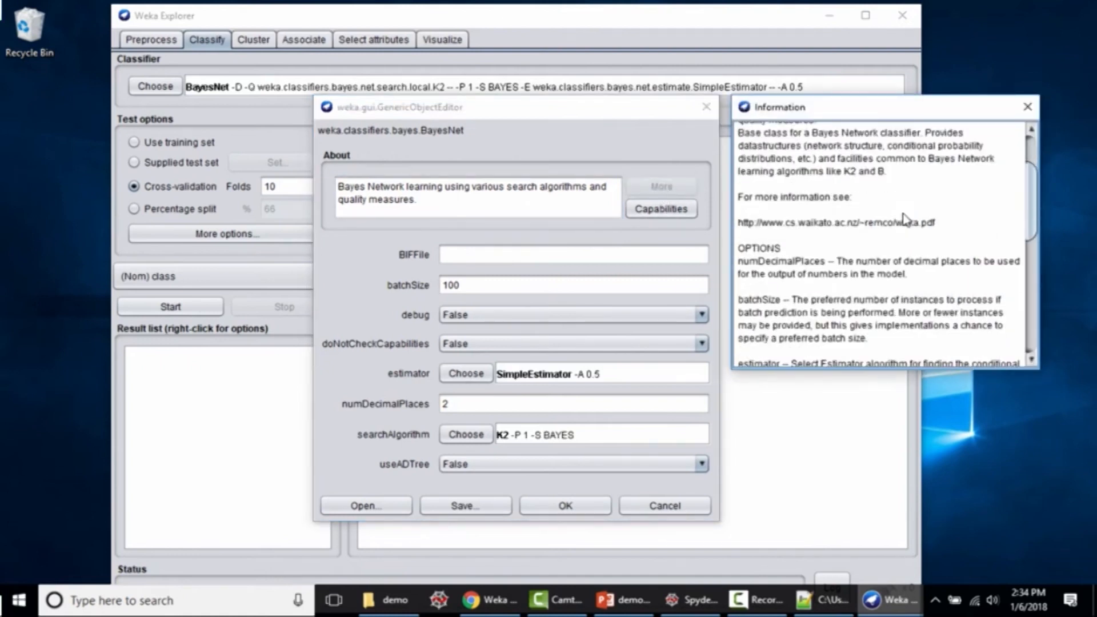
pyautogui.scroll(-3, 903, 225)
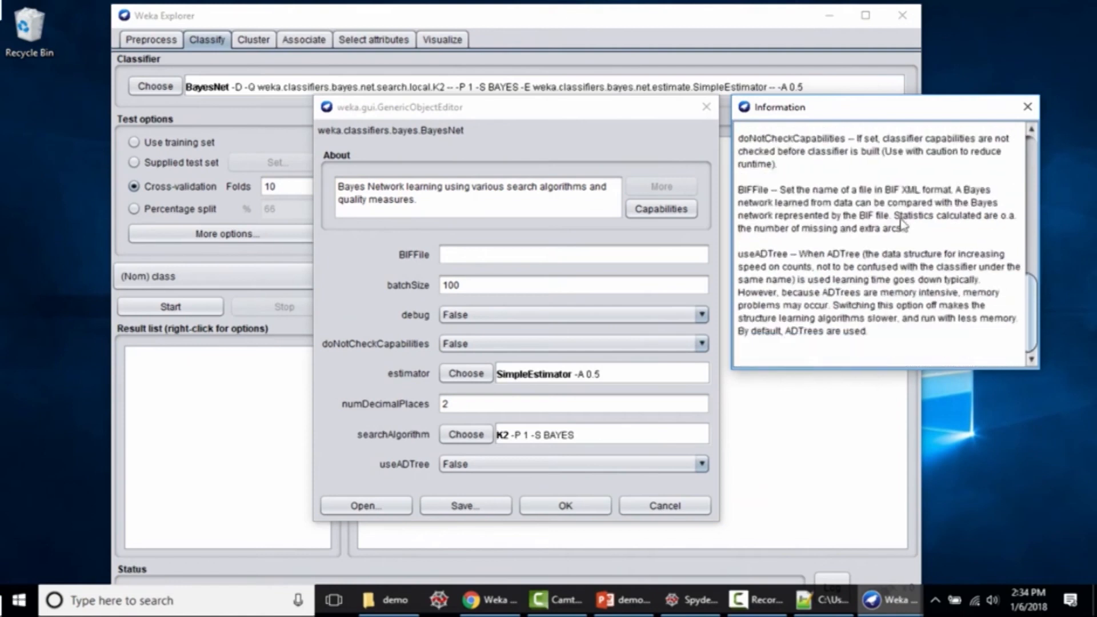
pyautogui.scroll(11, 903, 224)
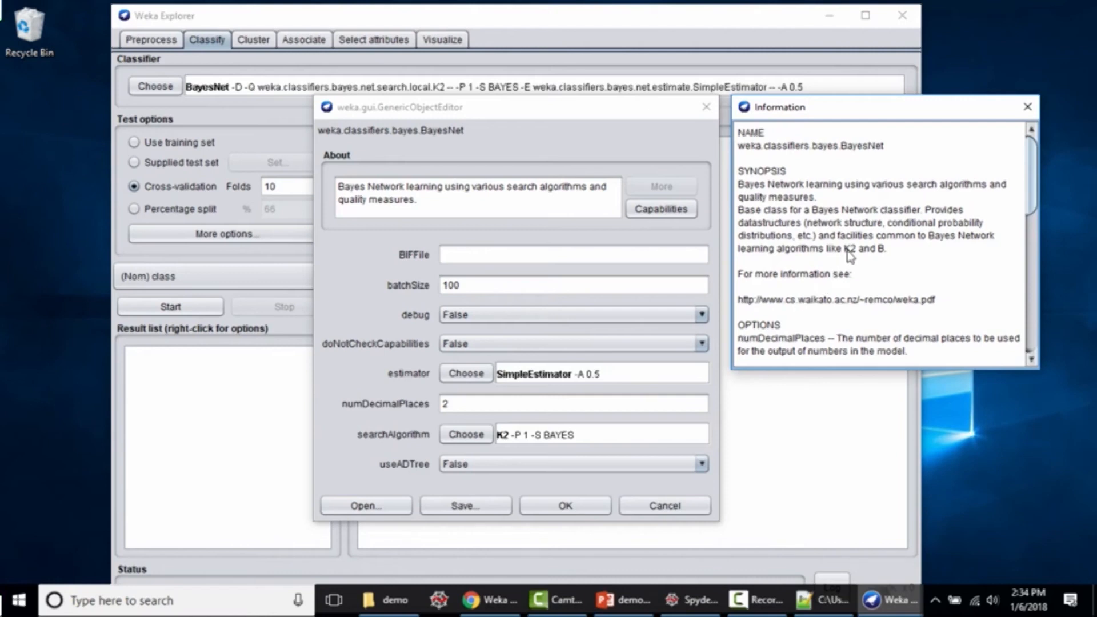
pyautogui.click(1019, 116)
pyautogui.click(677, 209)
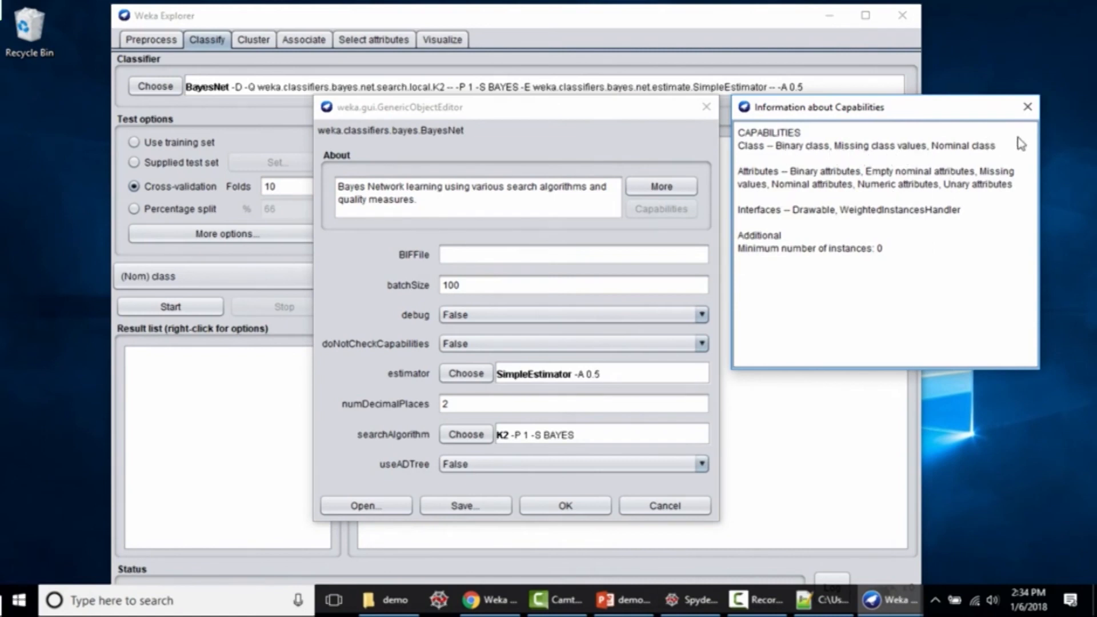
pyautogui.click(1029, 106)
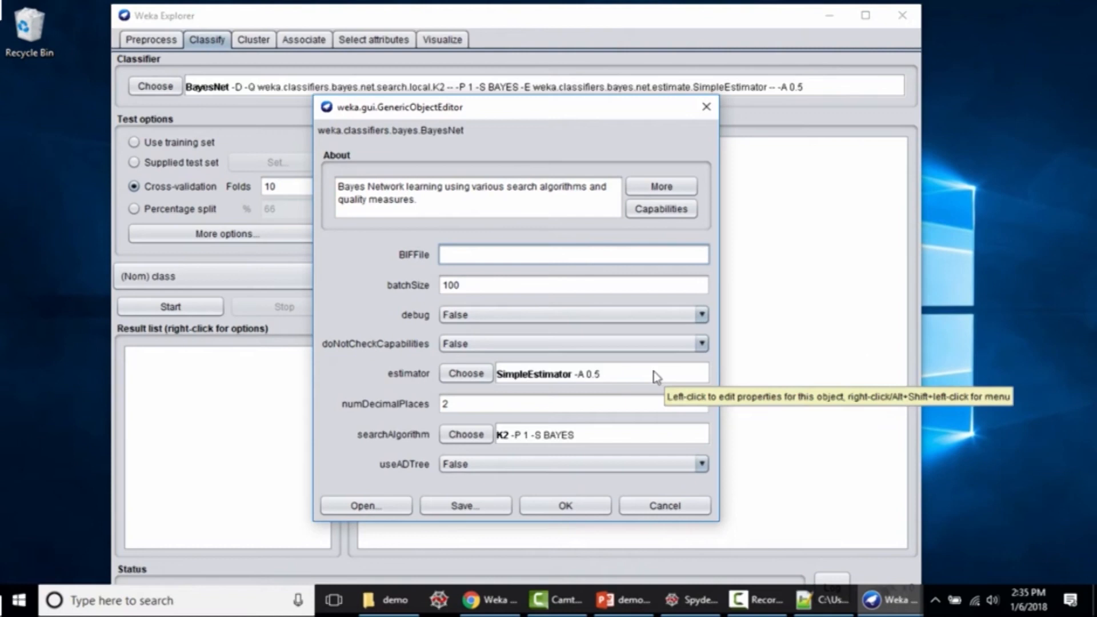
pyautogui.click(649, 507)
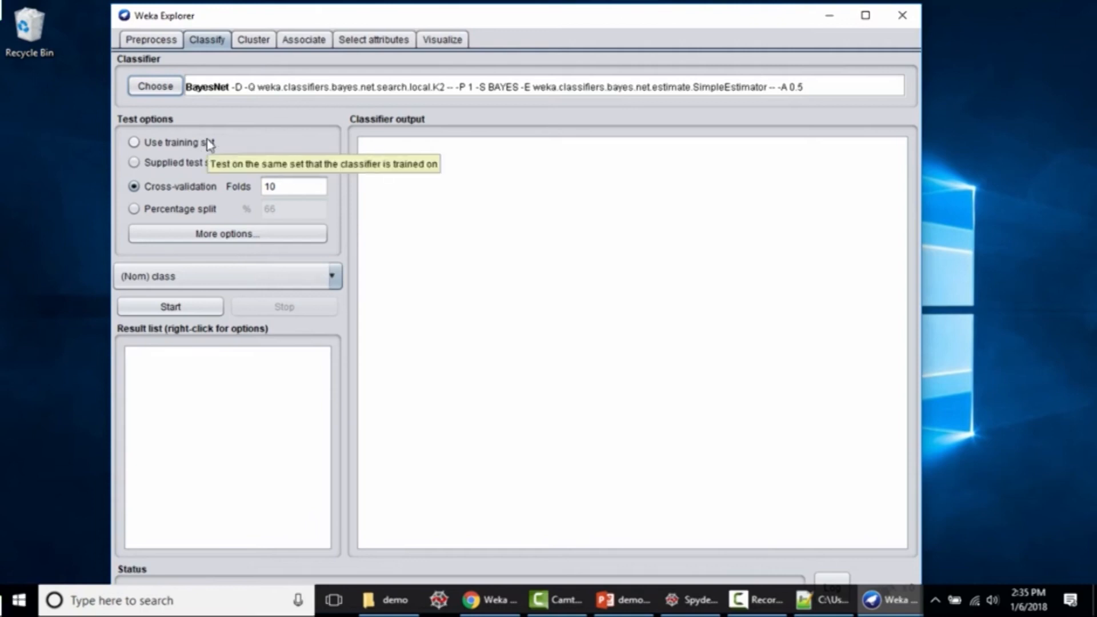
# Step: Switch the test option to the training set, a supplied test set and cross-validation in turn
pyautogui.click(189, 150)
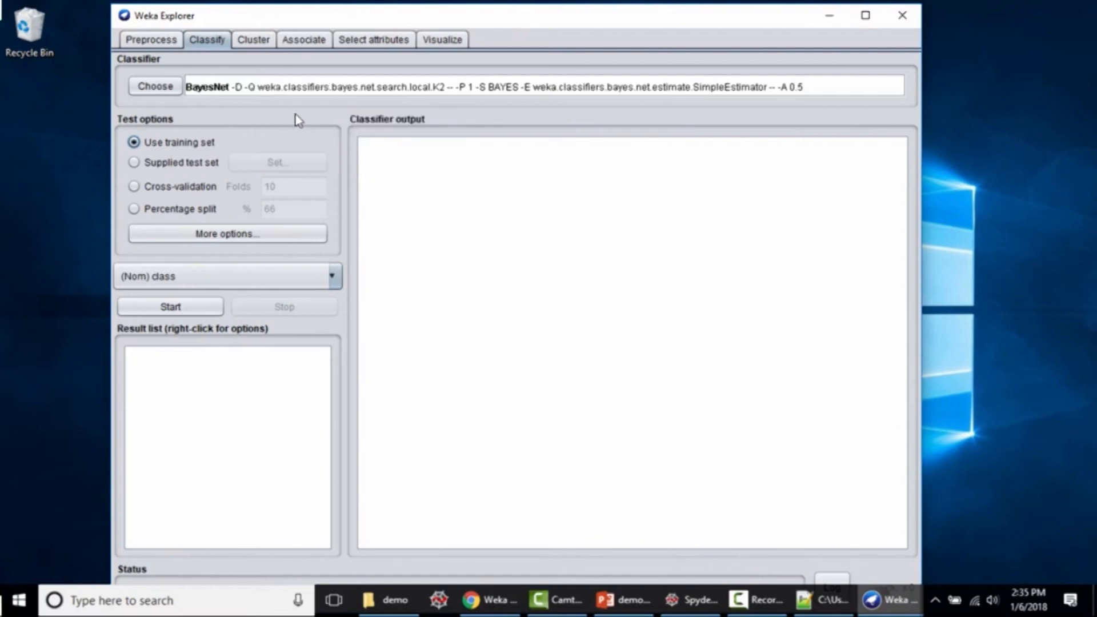
pyautogui.click(181, 165)
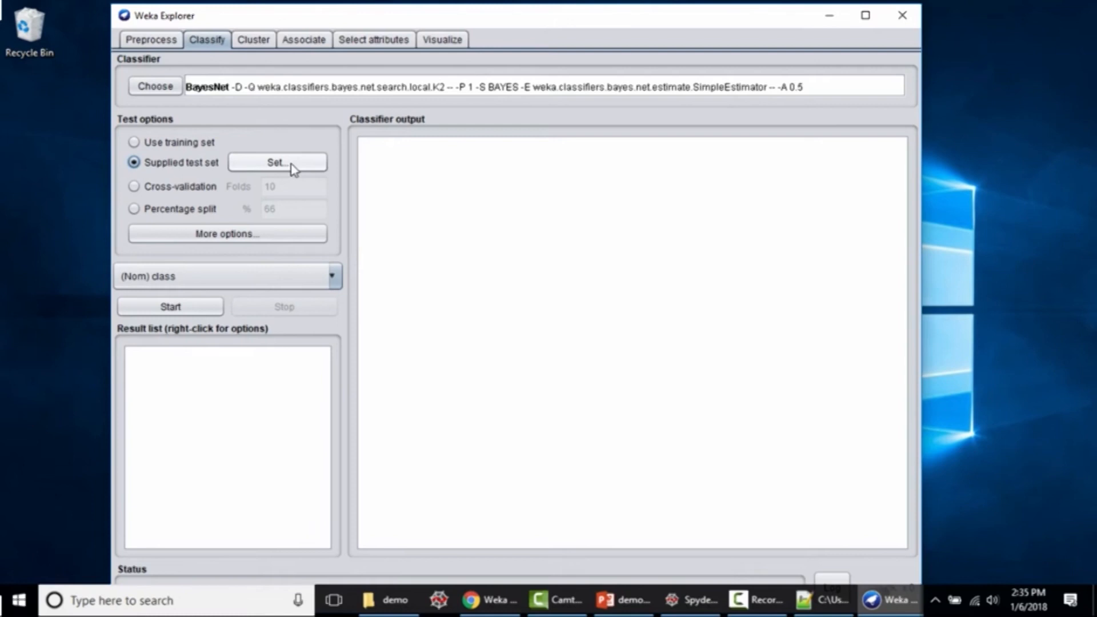
pyautogui.click(171, 188)
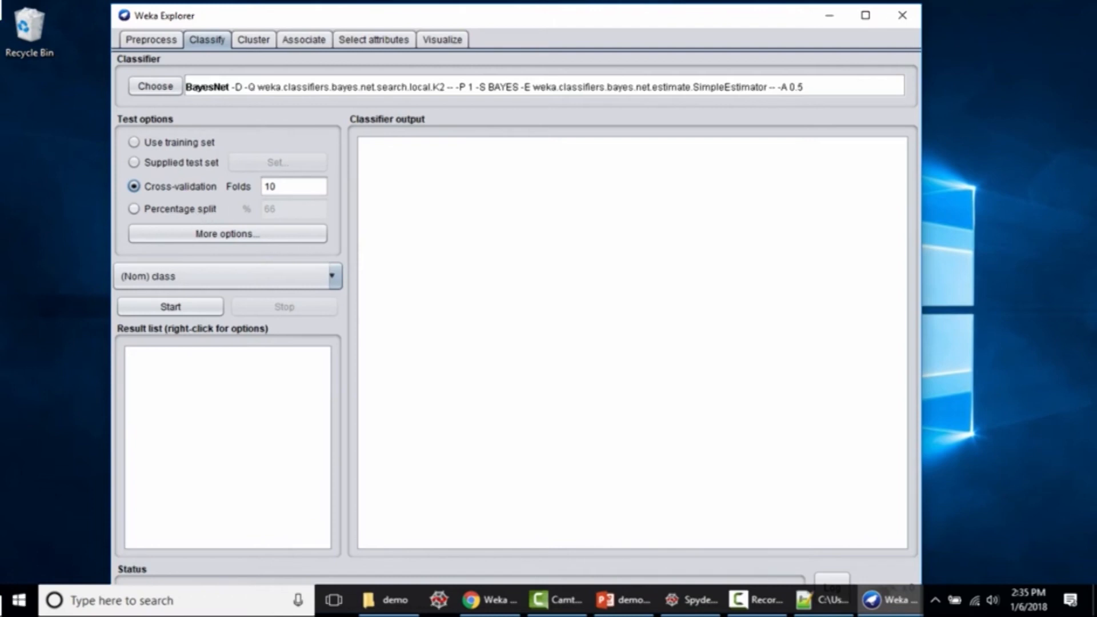
# Step: Use a percentage split as the test option and set it to 70%
pyautogui.click(171, 209)
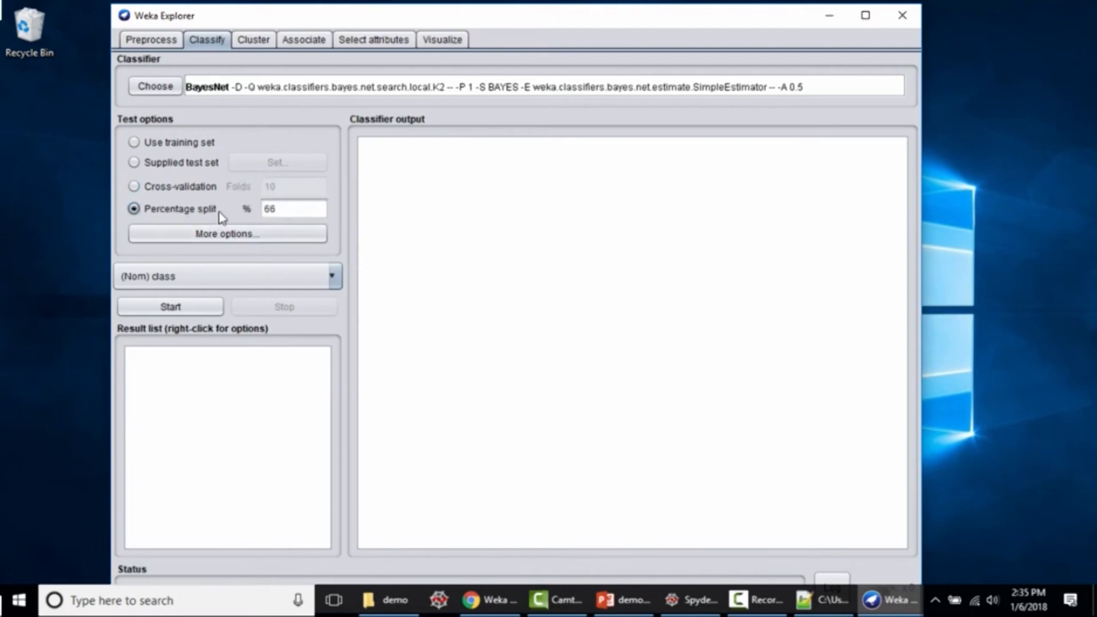
pyautogui.doubleClick(282, 209)
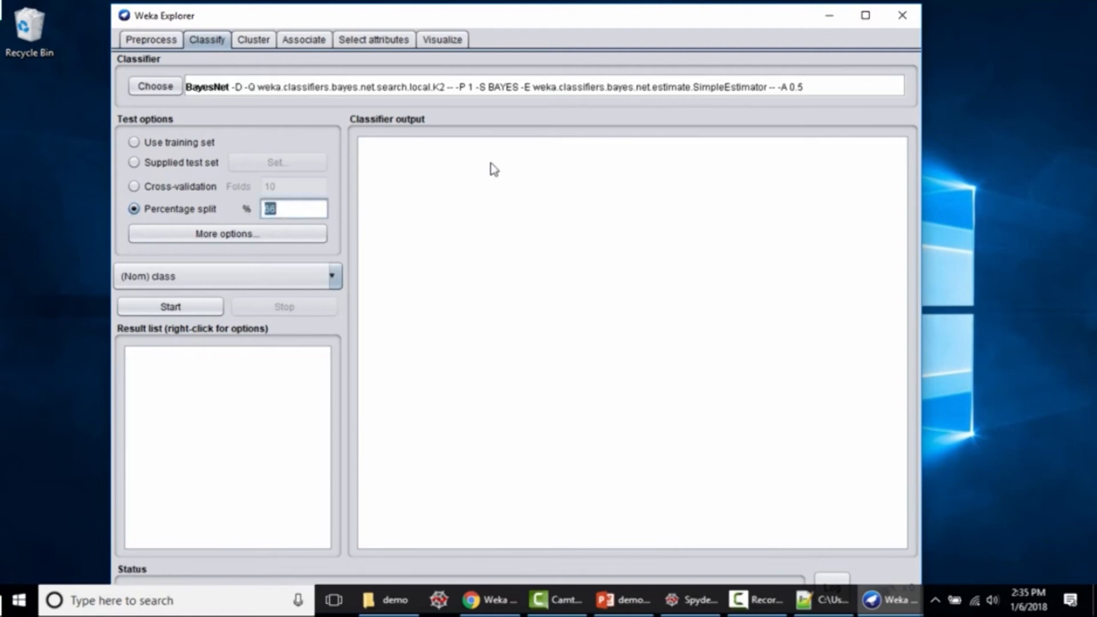
pyautogui.write('70')
# Step: Select the nominal class attribute as the prediction target and run BayesNet with the 70% split
pyautogui.click(334, 279)
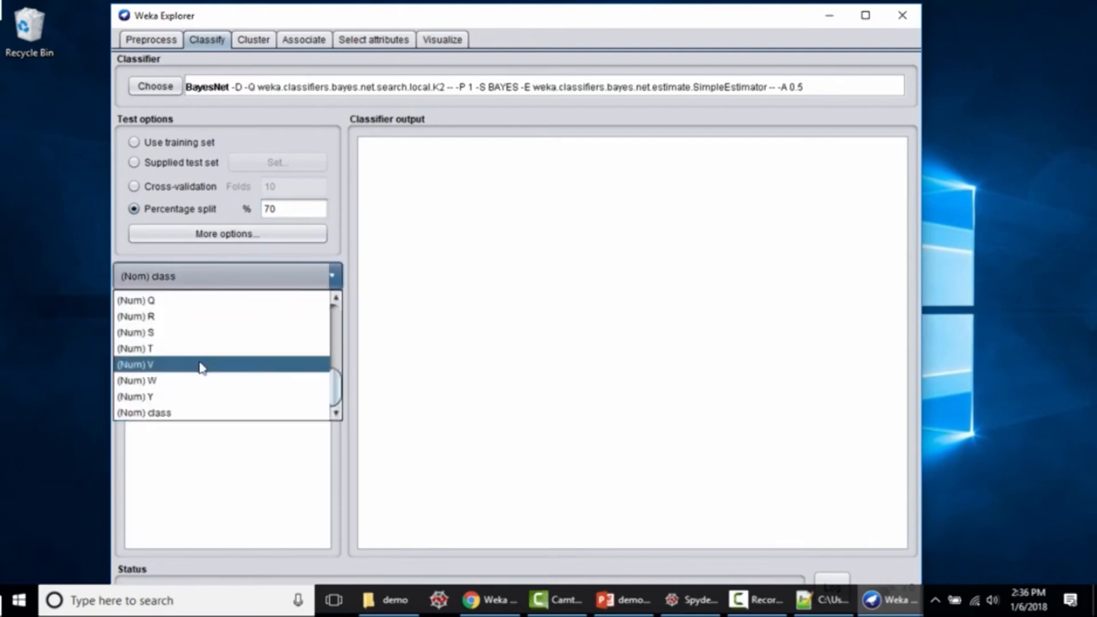
pyautogui.click(179, 414)
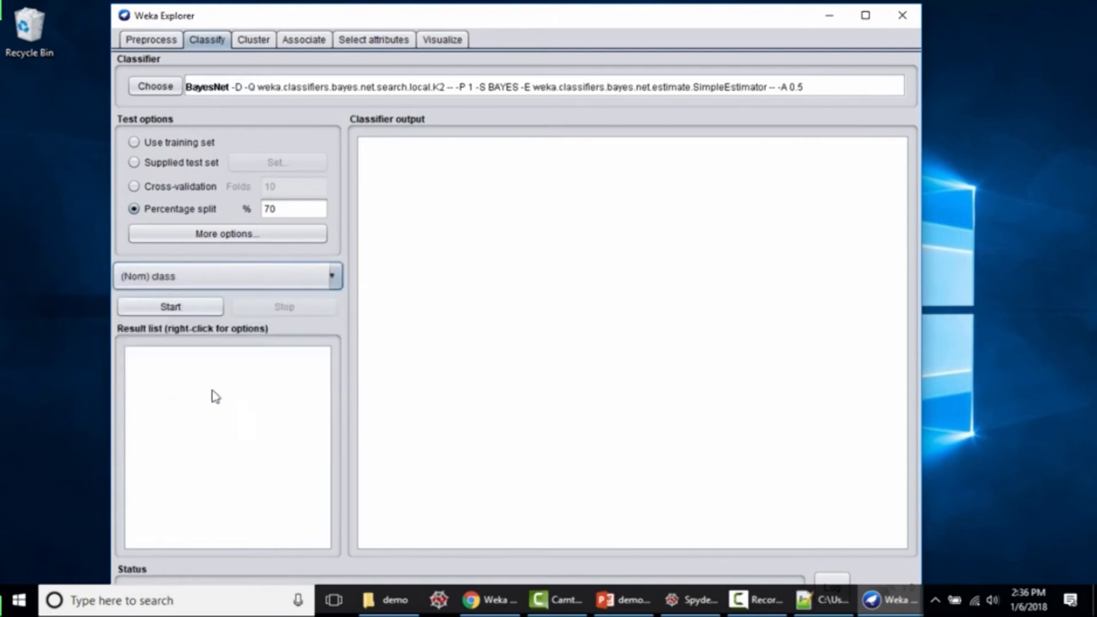
pyautogui.click(329, 283)
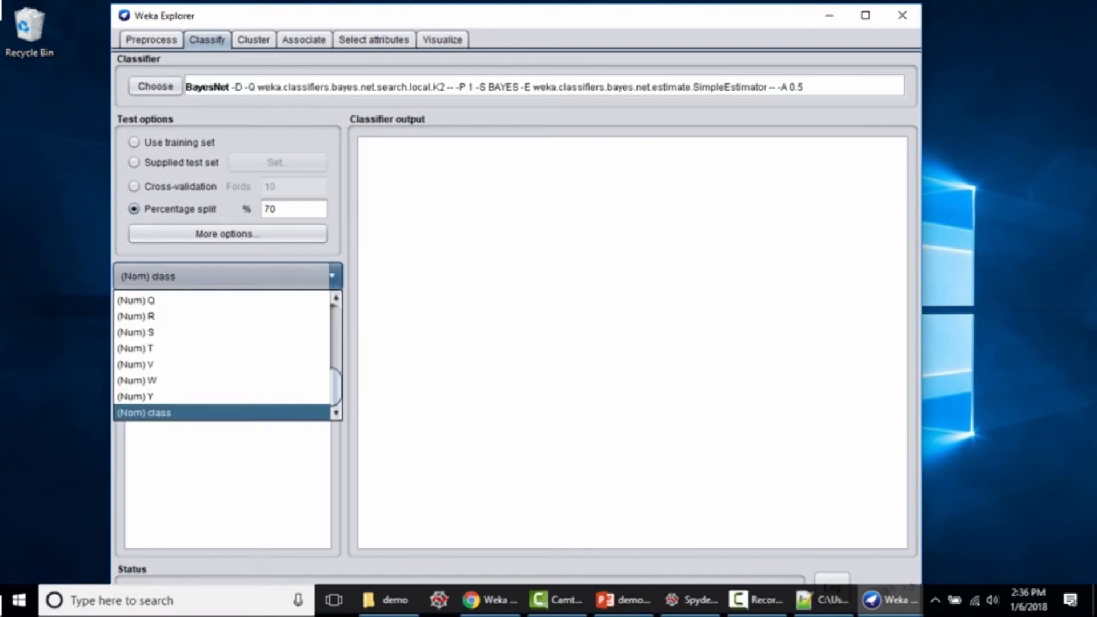
pyautogui.scroll(3, 275, 334)
pyautogui.scroll(-3, 267, 335)
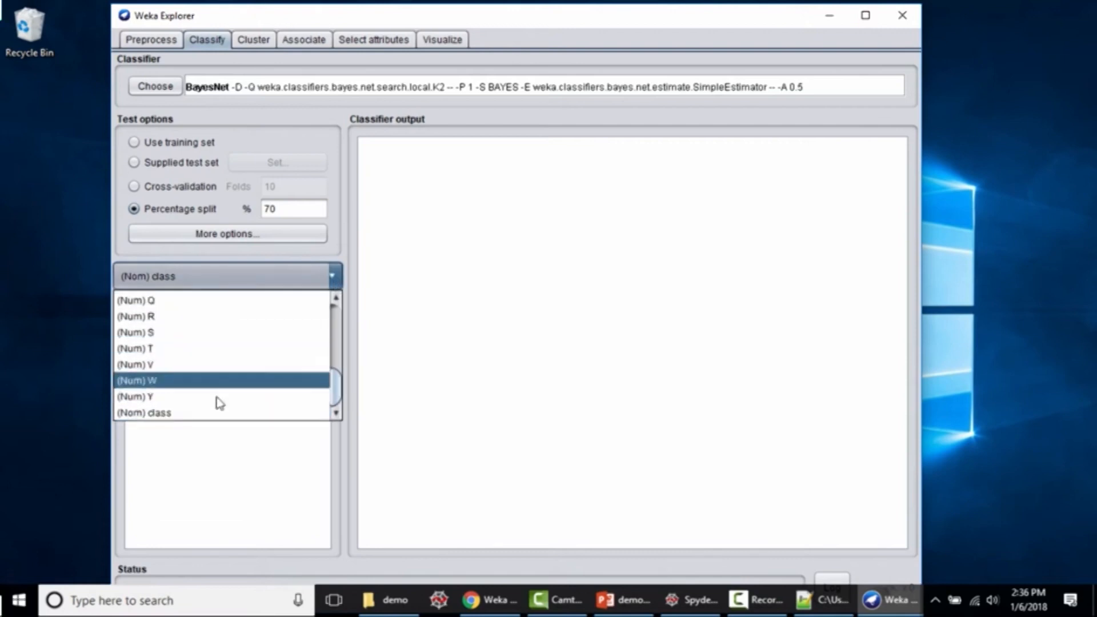
pyautogui.click(209, 418)
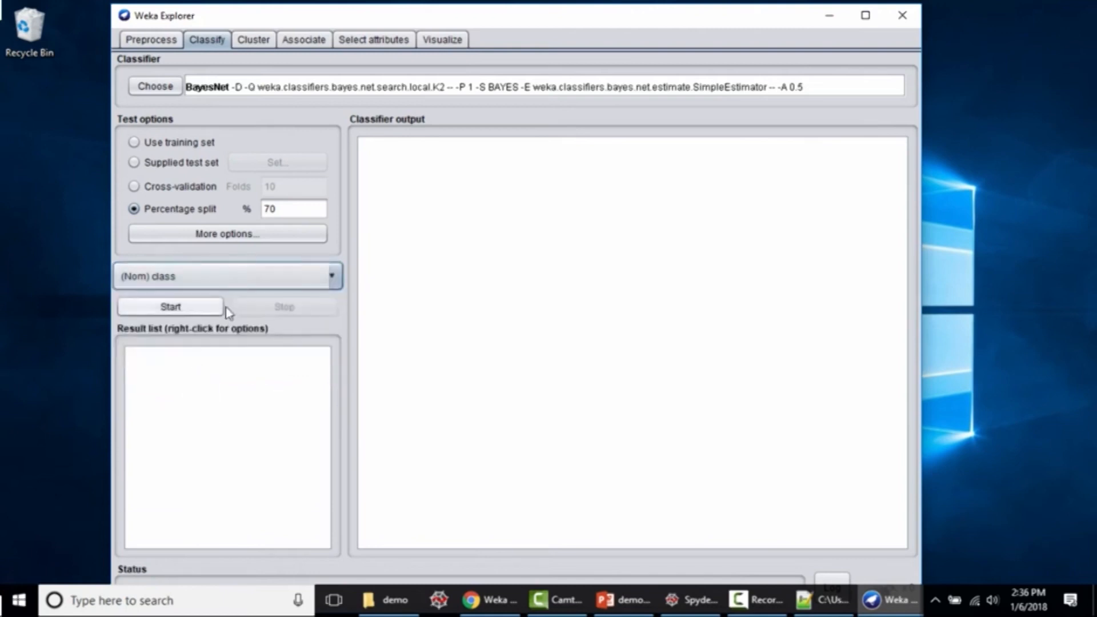
pyautogui.click(187, 310)
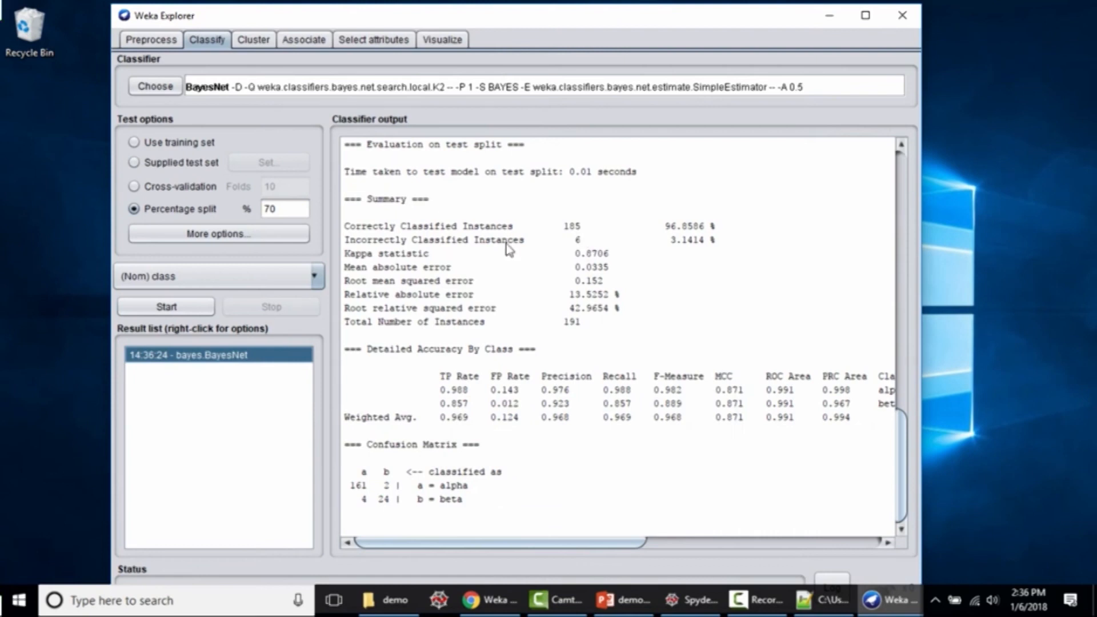
# Step: Read through the BayesNet output from the run information and network structure to the evaluation summary and confusion matrix
pyautogui.scroll(2, 518, 250)
pyautogui.scroll(7, 617, 337)
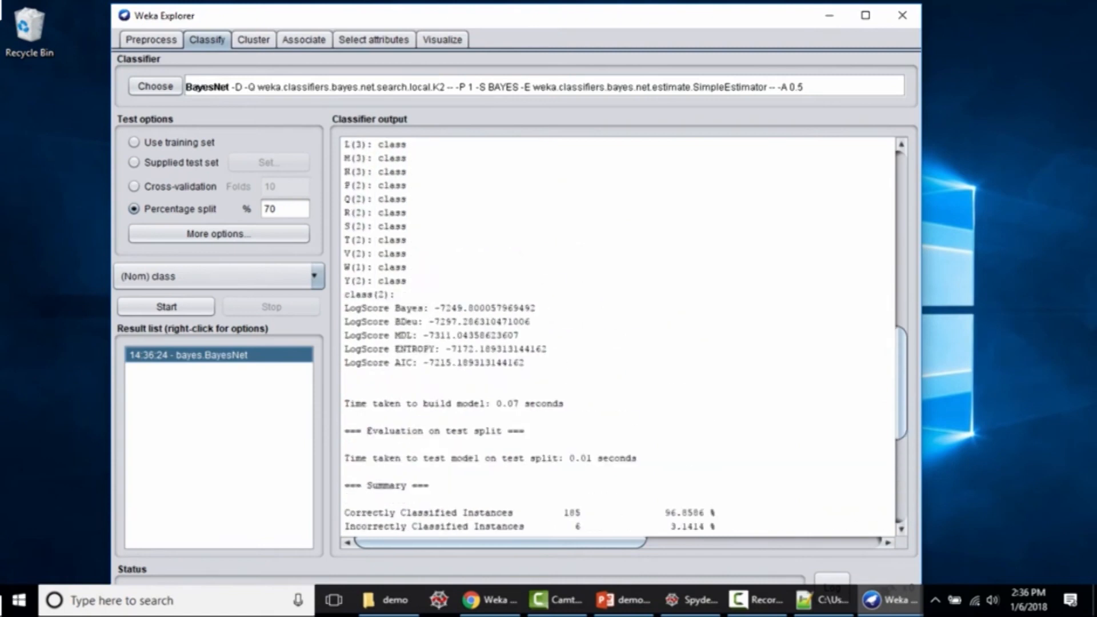
pyautogui.moveTo(906, 344); pyautogui.dragTo(886, 176)
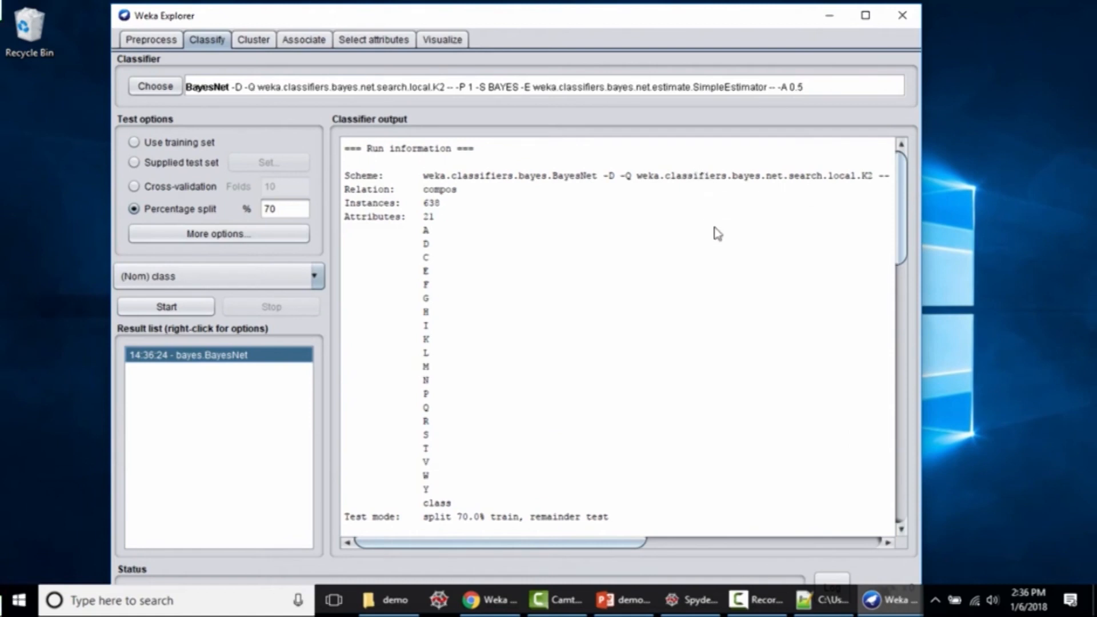
pyautogui.scroll(-1, 719, 235)
pyautogui.scroll(-15, 718, 234)
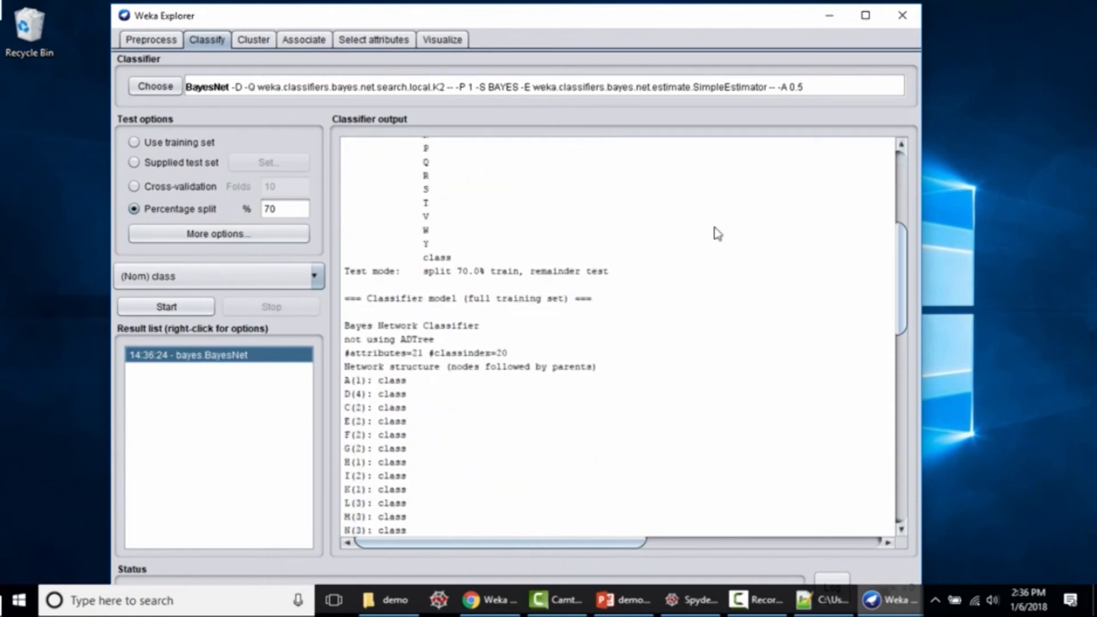
pyautogui.scroll(-4, 718, 235)
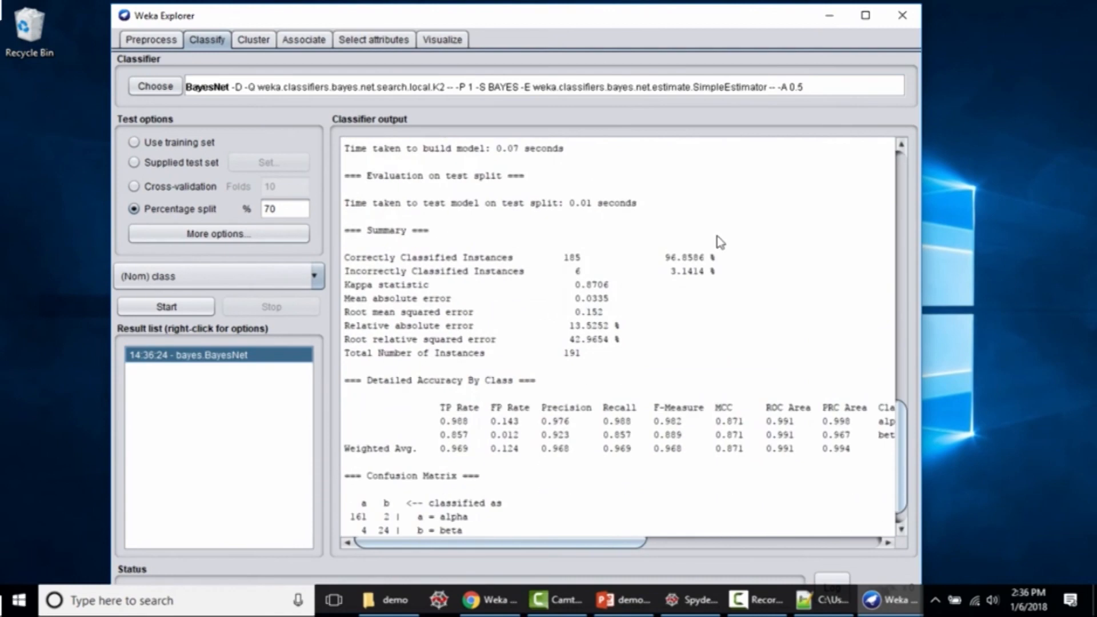
pyautogui.scroll(-1, 717, 235)
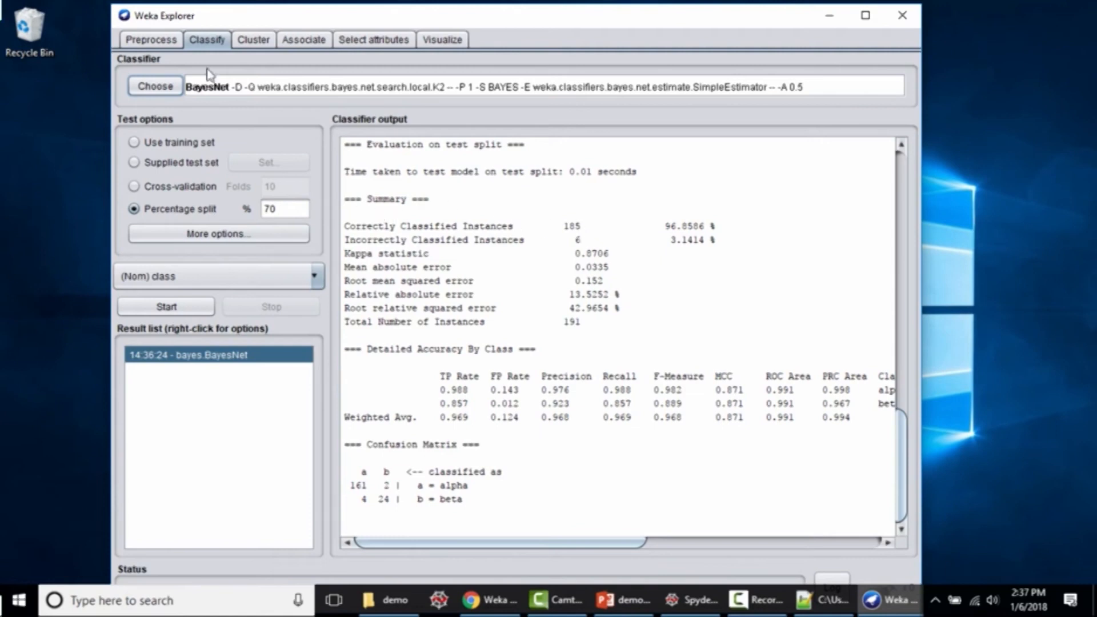
# Step: Check the alpha and beta class distribution in the loaded data, and examine the correctly and incorrectly classified instances
pyautogui.click(153, 40)
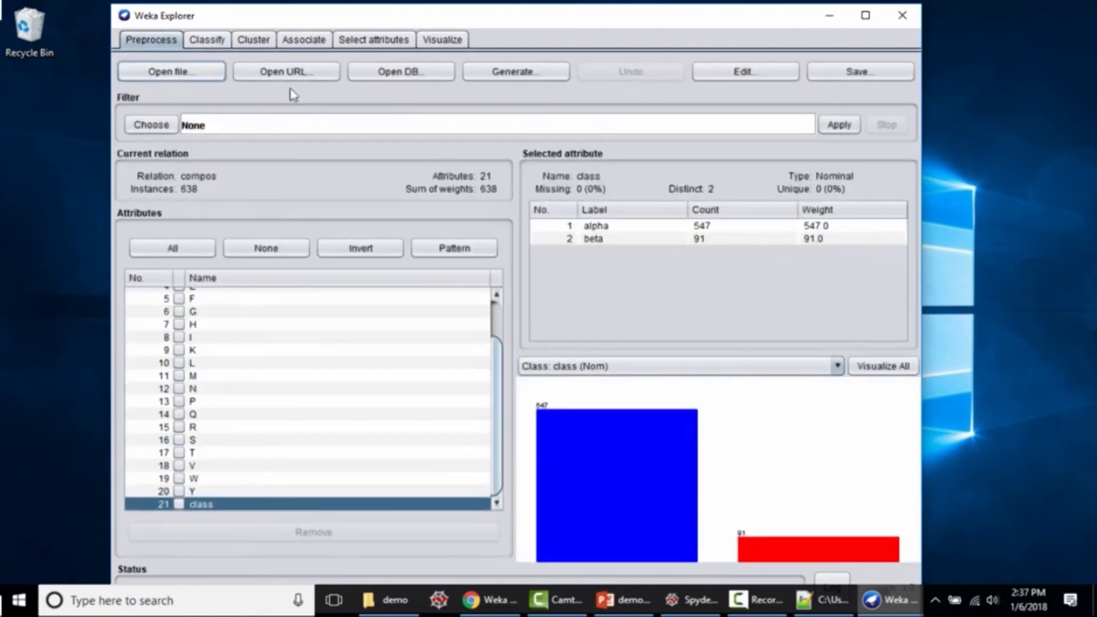
pyautogui.click(208, 42)
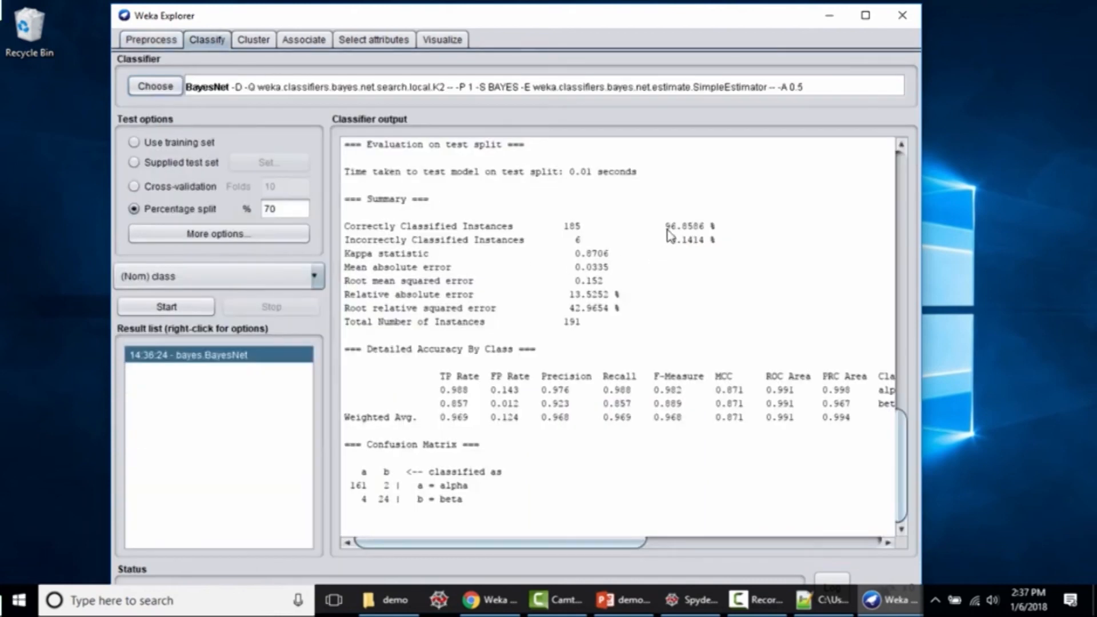
pyautogui.moveTo(666, 228); pyautogui.dragTo(716, 231)
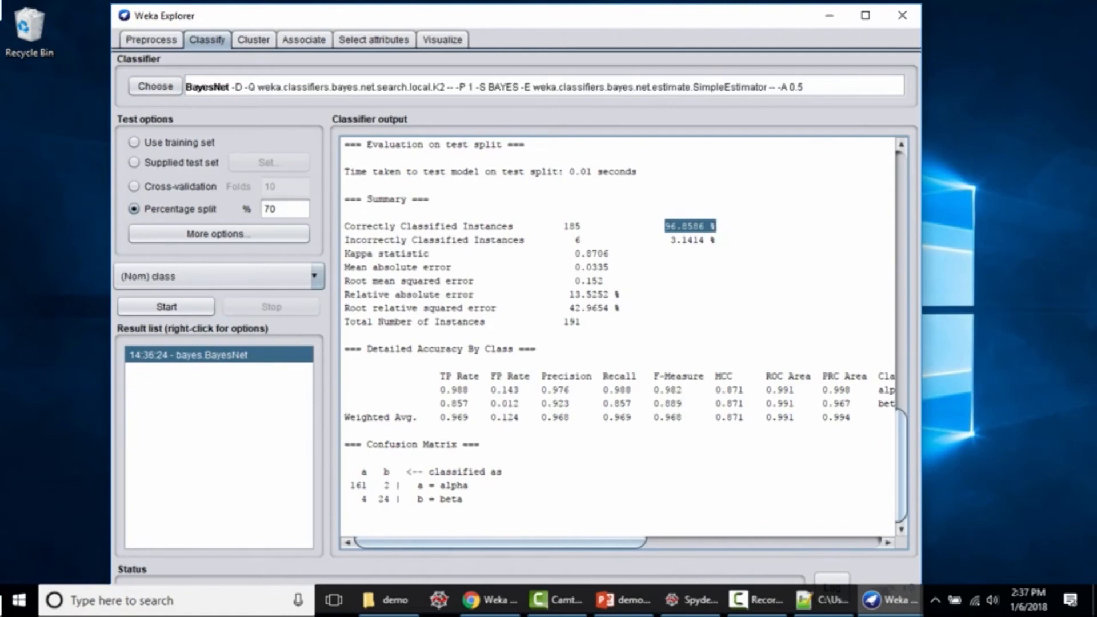
pyautogui.click(734, 225)
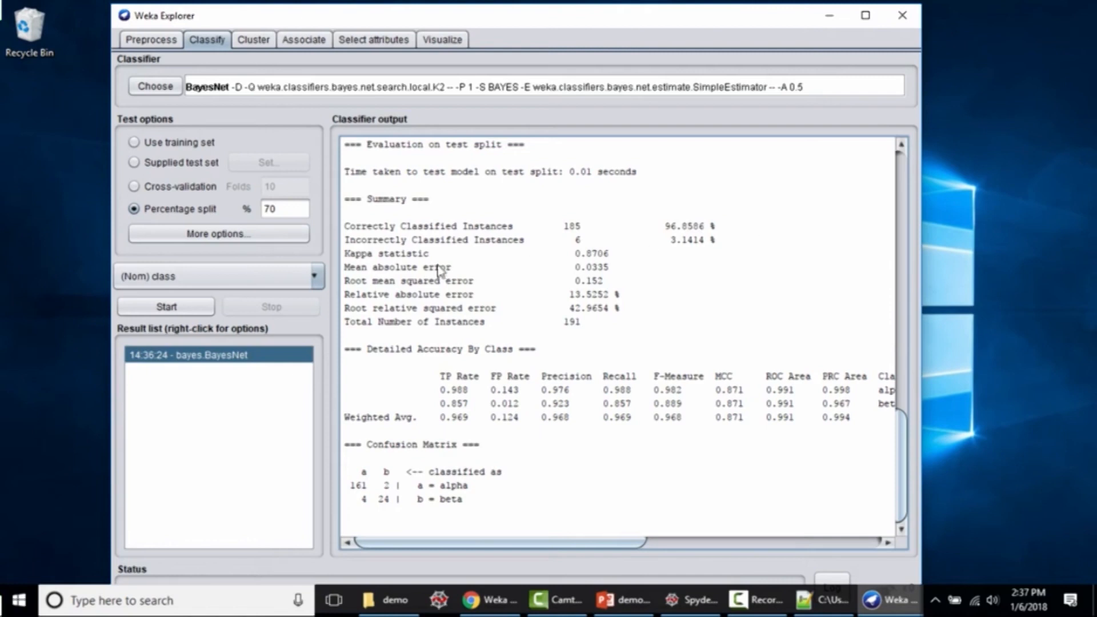
pyautogui.doubleClick(577, 240)
pyautogui.click(479, 362)
# Step: Examine the detailed accuracy by class, comparing the TP rates for alpha, beta and the weighted average
pyautogui.moveTo(637, 543); pyautogui.dragTo(647, 543)
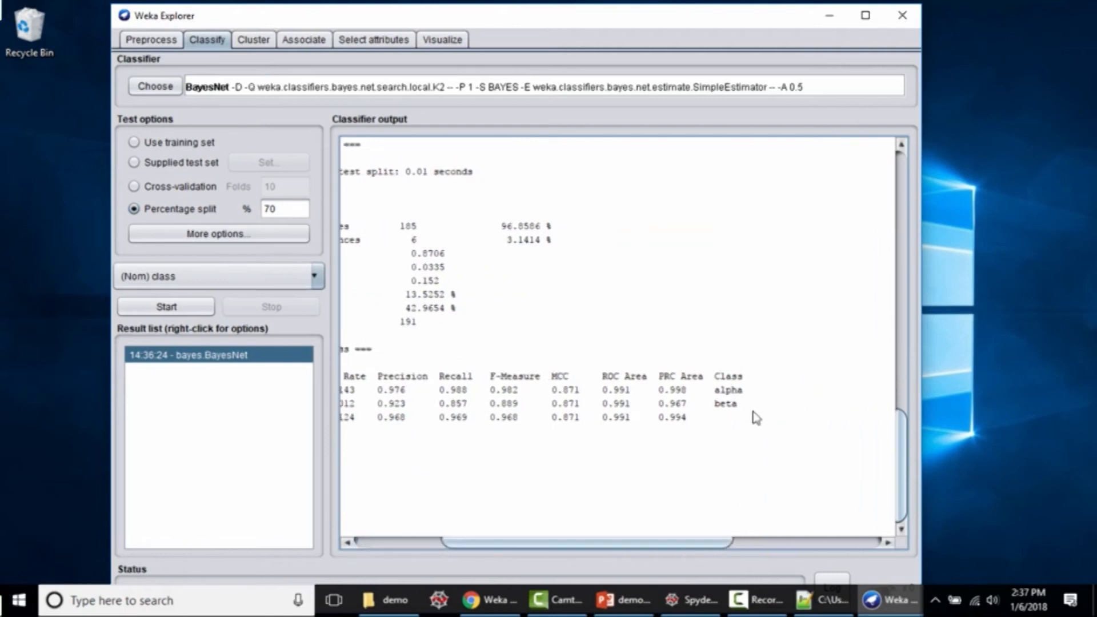
pyautogui.moveTo(724, 539); pyautogui.dragTo(565, 558)
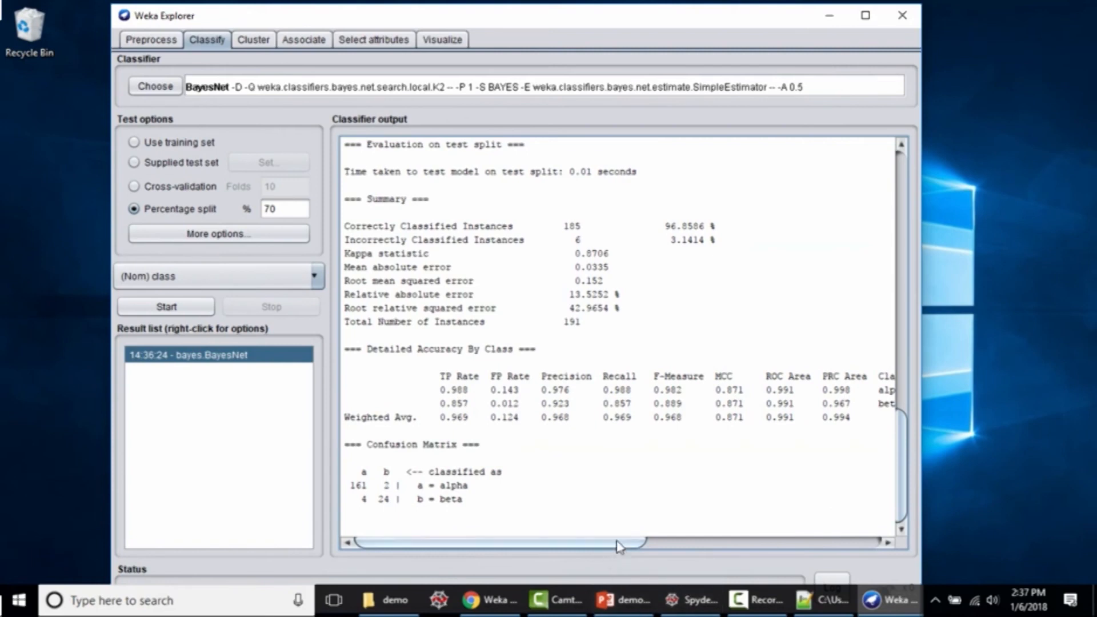
pyautogui.moveTo(440, 391); pyautogui.dragTo(470, 407)
pyautogui.click(438, 407)
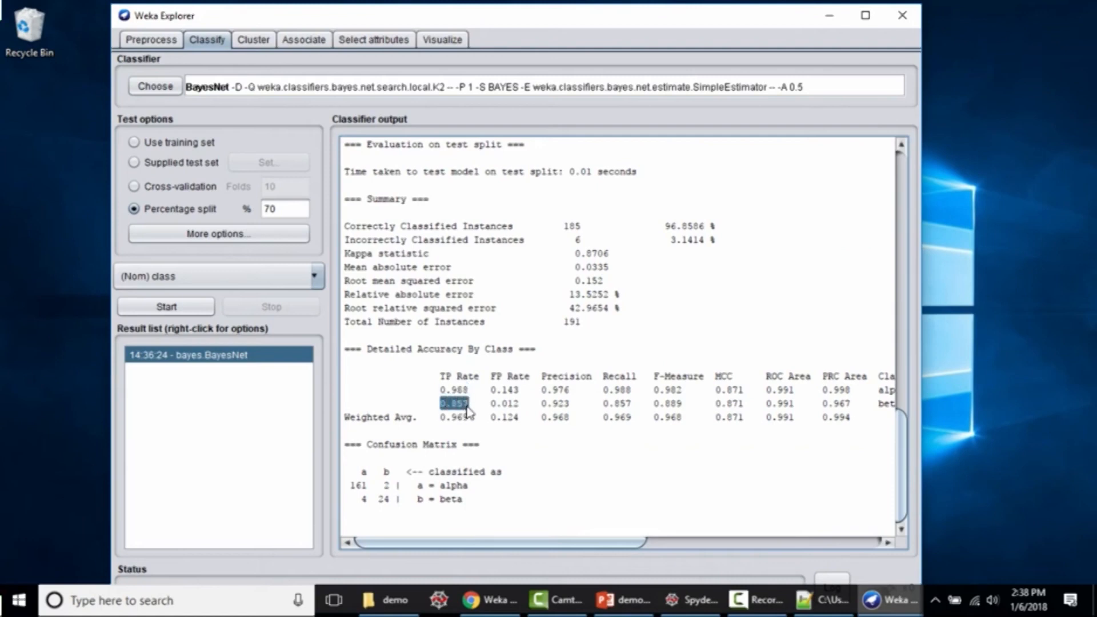
pyautogui.click(397, 425)
pyautogui.moveTo(445, 424); pyautogui.dragTo(465, 426)
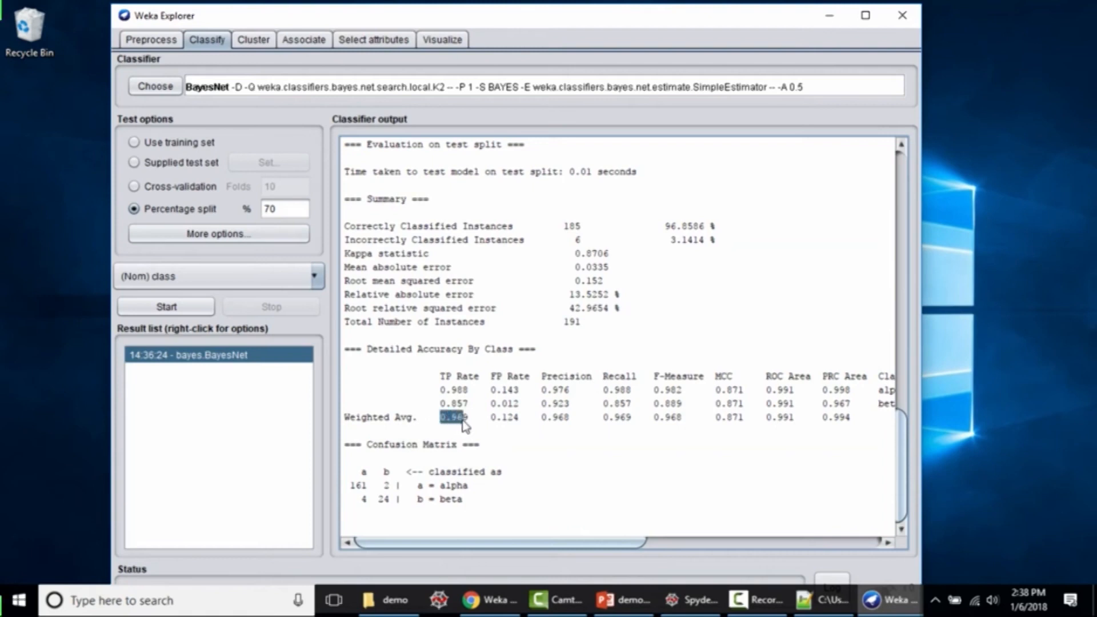
pyautogui.click(539, 471)
# Step: Review the test mode, network structure and log scores in the BayesNet output again
pyautogui.scroll(20, 538, 369)
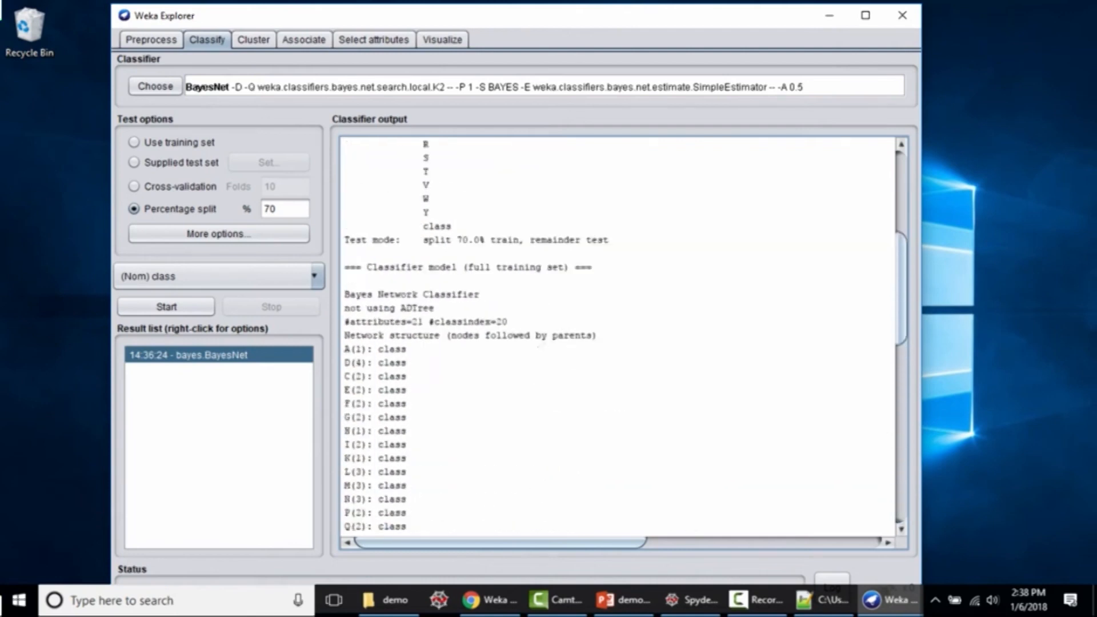
pyautogui.scroll(2, 553, 344)
pyautogui.scroll(-12, 553, 344)
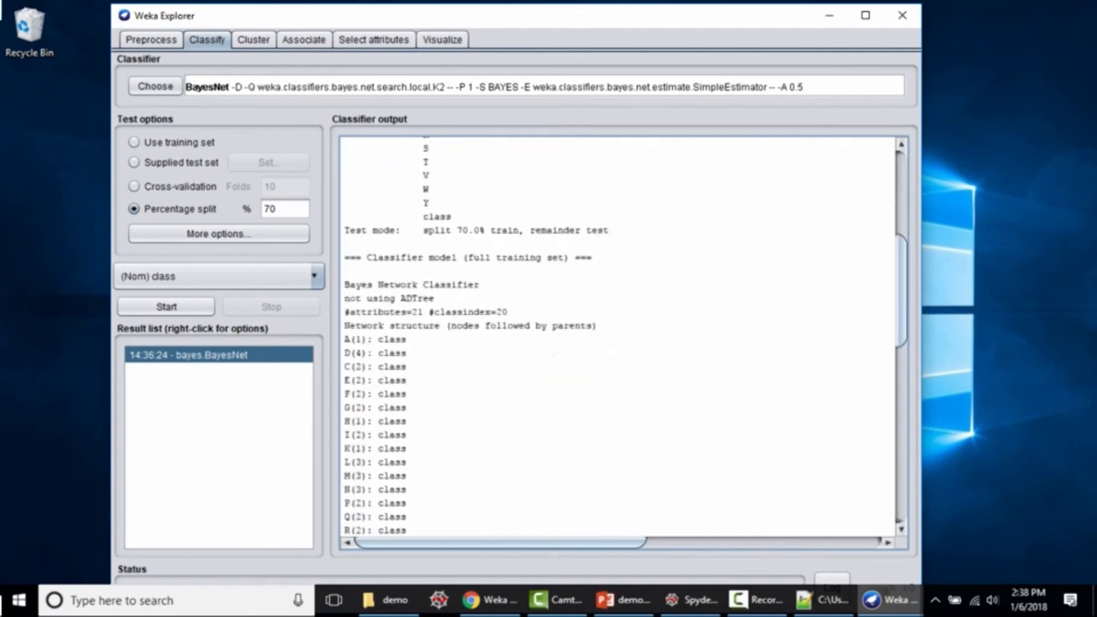
pyautogui.scroll(-6, 551, 341)
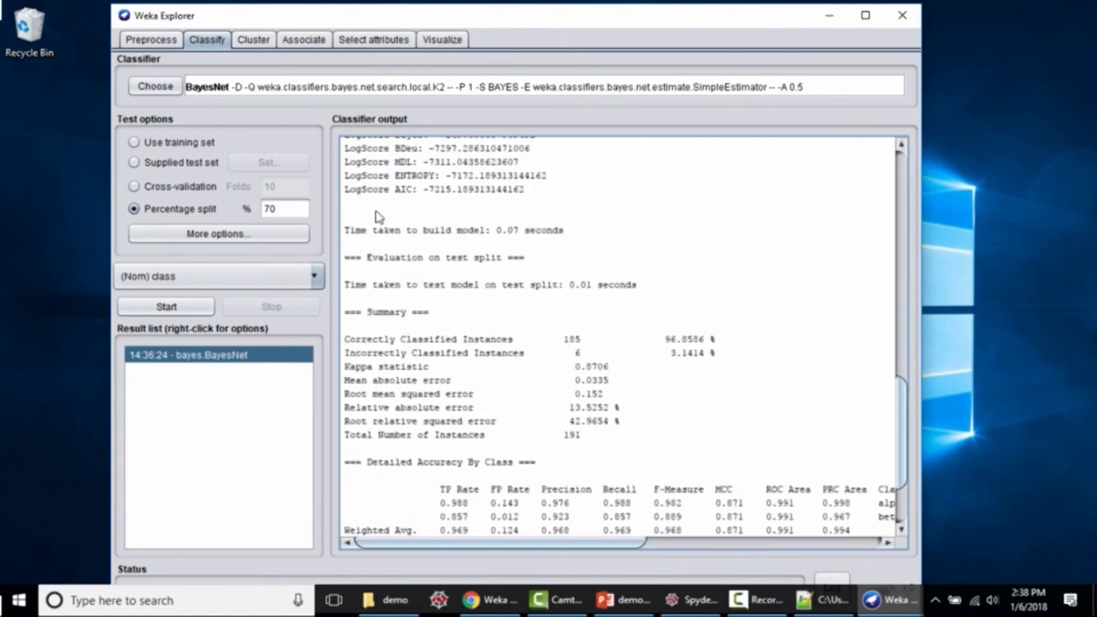
# Step: Look over the classifier evaluation options, close them and return to the evaluation summary
pyautogui.click(270, 235)
pyautogui.moveTo(266, 241); pyautogui.dragTo(373, 124)
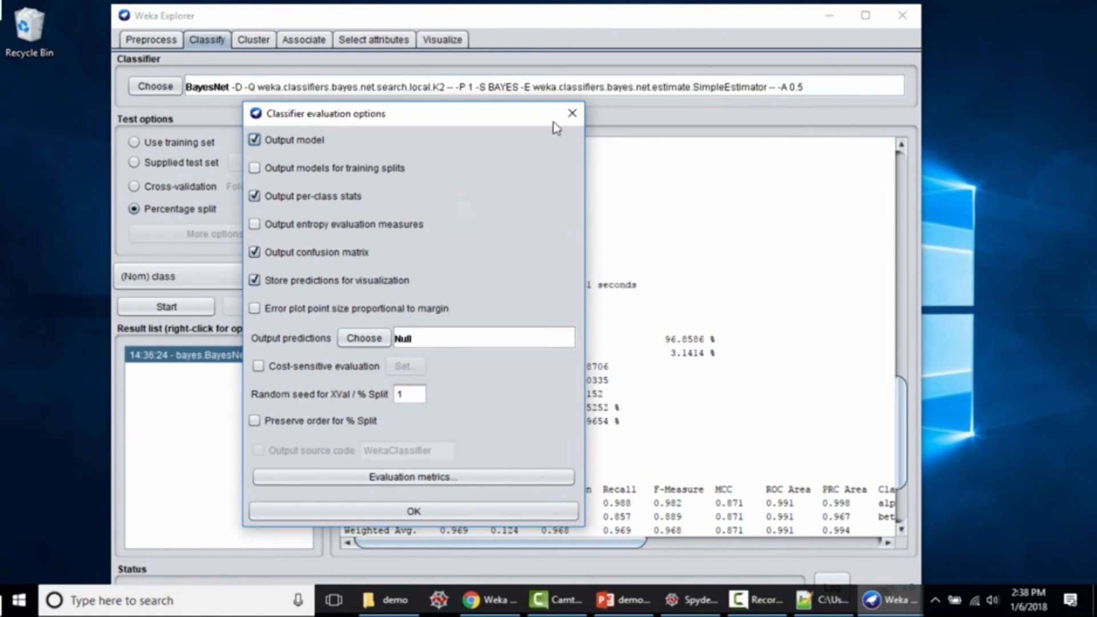
pyautogui.click(572, 114)
pyautogui.scroll(2, 626, 356)
pyautogui.scroll(-5, 629, 314)
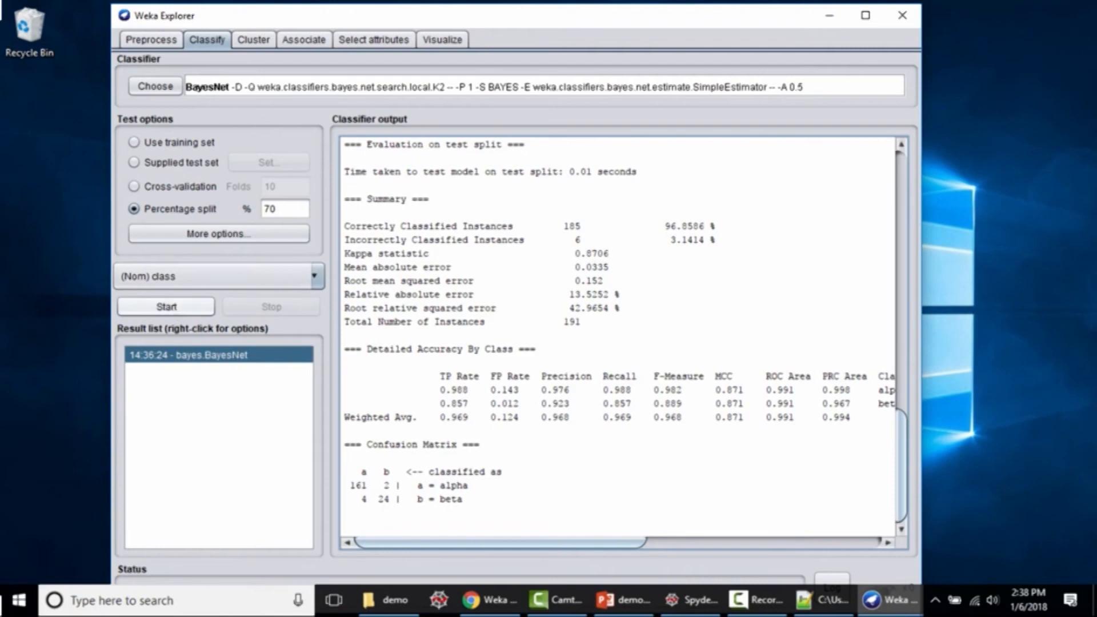
# Step: Run BayesNet again with the same settings and check its percentage of correctly classified instances
pyautogui.click(163, 309)
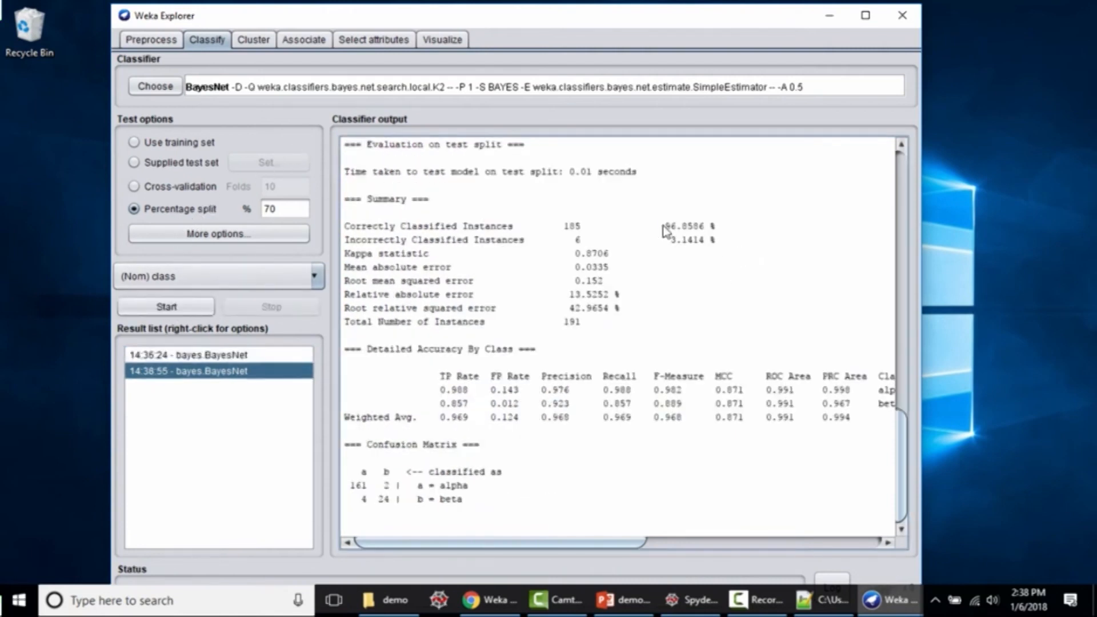
pyautogui.moveTo(664, 226); pyautogui.dragTo(716, 232)
pyautogui.click(695, 286)
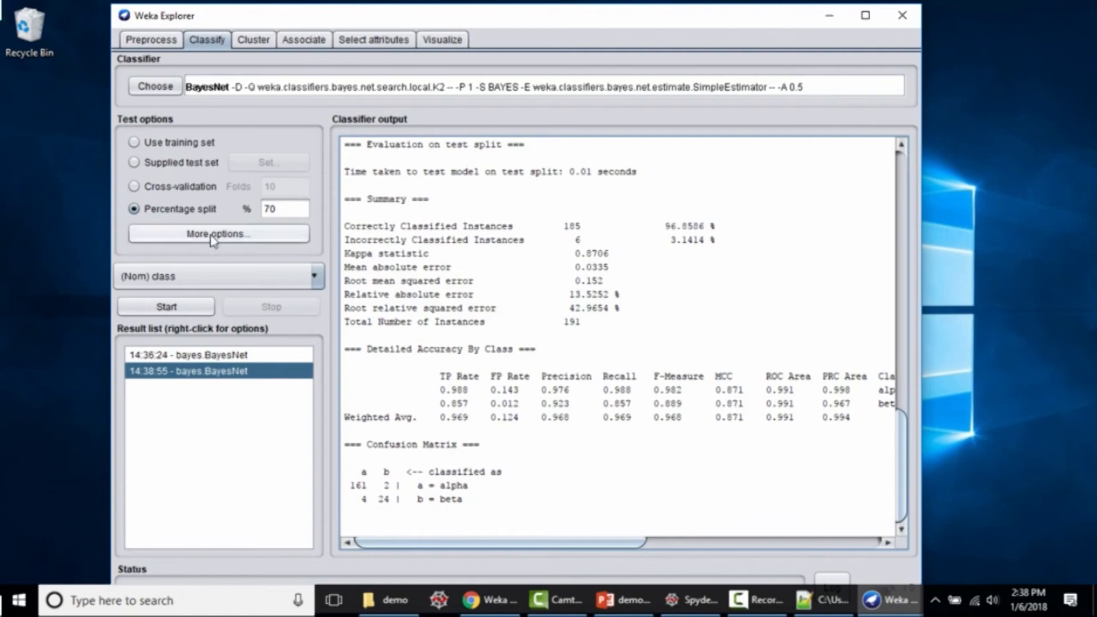
pyautogui.click(230, 235)
pyautogui.moveTo(388, 241); pyautogui.dragTo(514, 113)
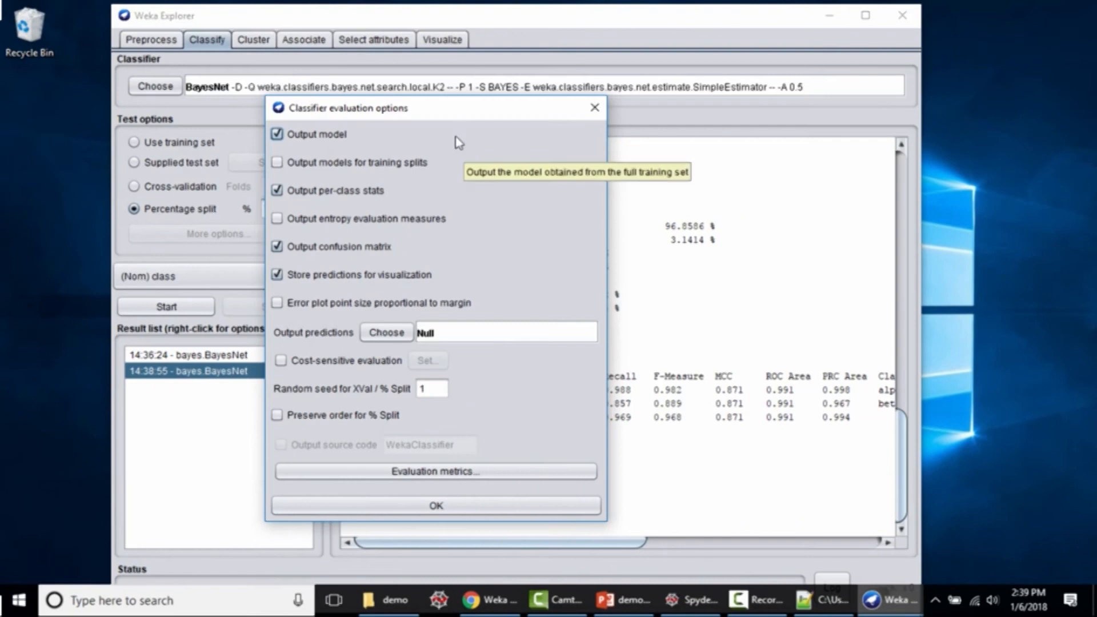
pyautogui.moveTo(438, 108); pyautogui.dragTo(503, 92)
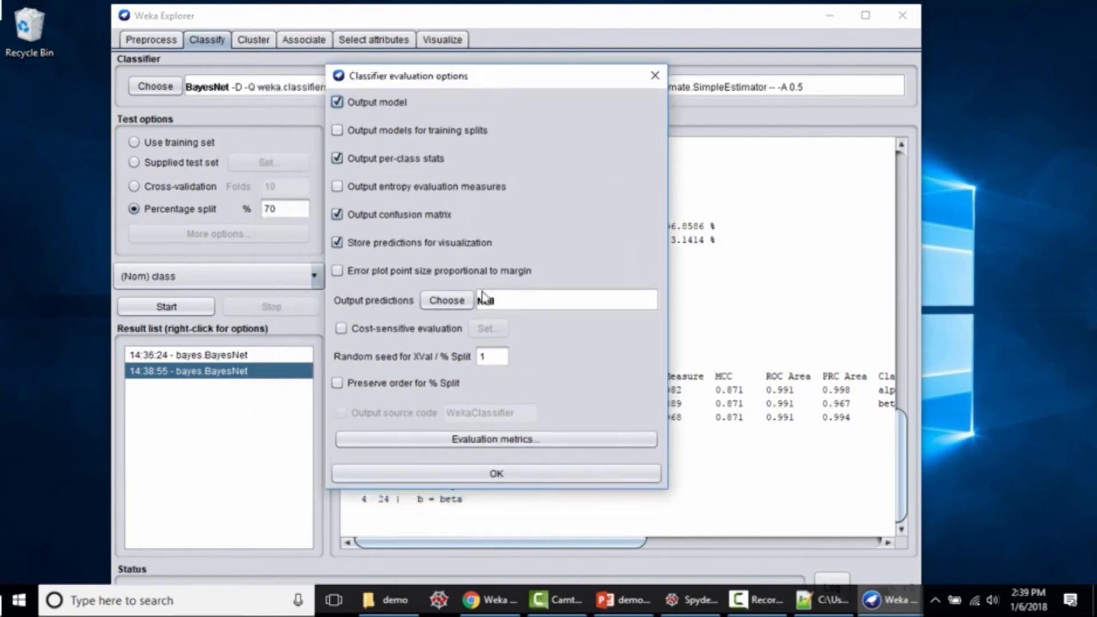
pyautogui.moveTo(424, 82); pyautogui.dragTo(518, 86)
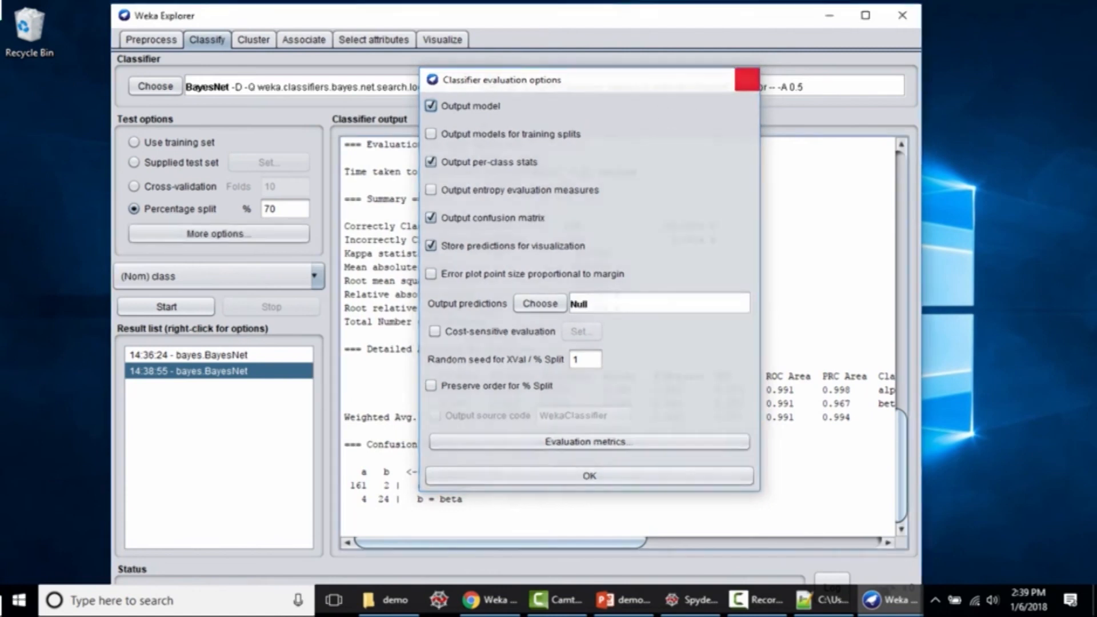
pyautogui.click(749, 78)
# Step: Set the random seed for the percentage split to 2 and rerun BayesNet to check its accuracy
pyautogui.click(215, 234)
pyautogui.moveTo(369, 249); pyautogui.dragTo(577, 104)
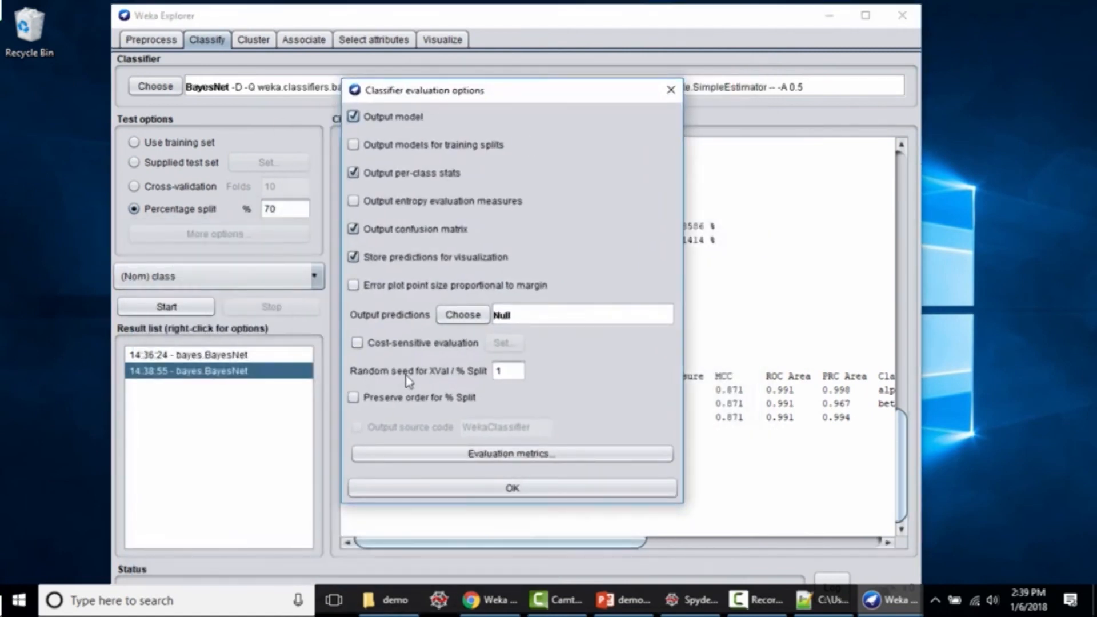
pyautogui.doubleClick(503, 371)
pyautogui.write('2')
pyautogui.click(576, 487)
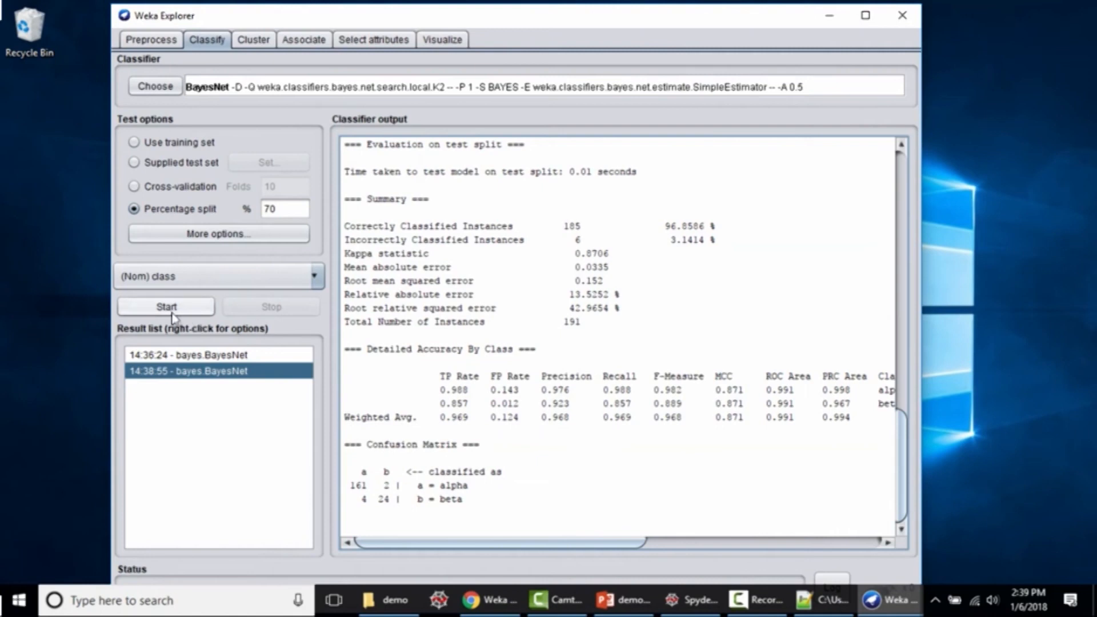
pyautogui.click(170, 310)
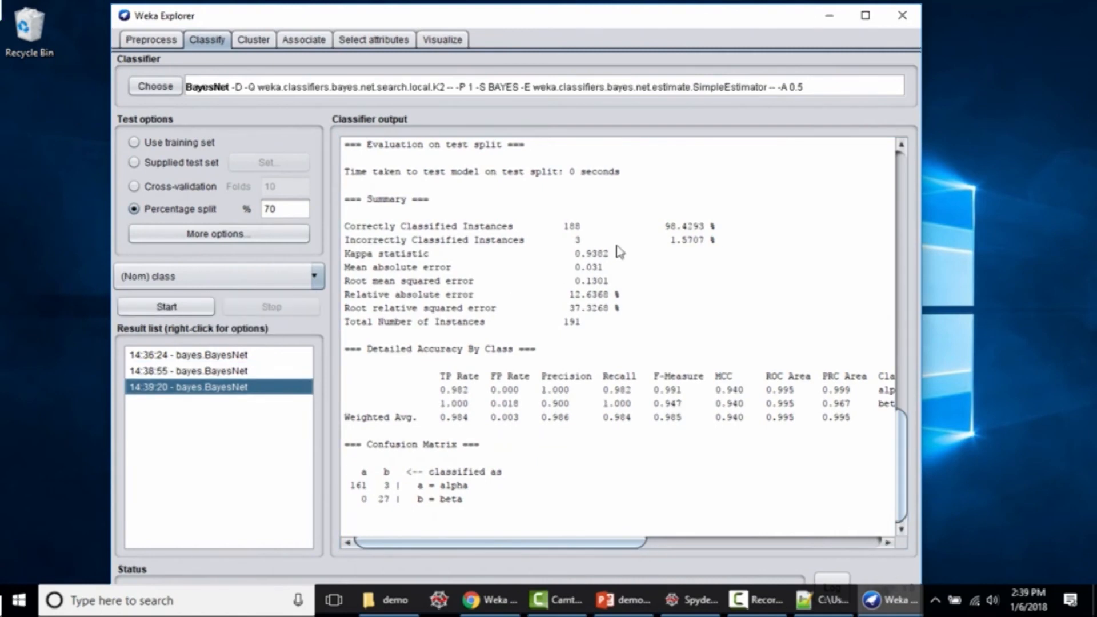
pyautogui.moveTo(662, 226); pyautogui.dragTo(718, 227)
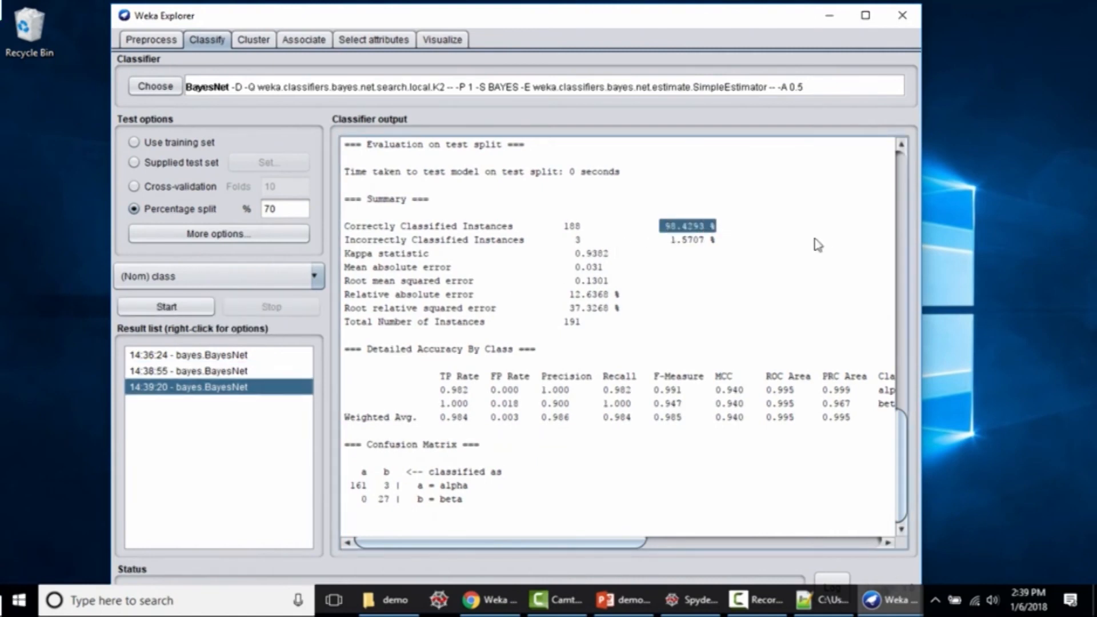
pyautogui.click(672, 240)
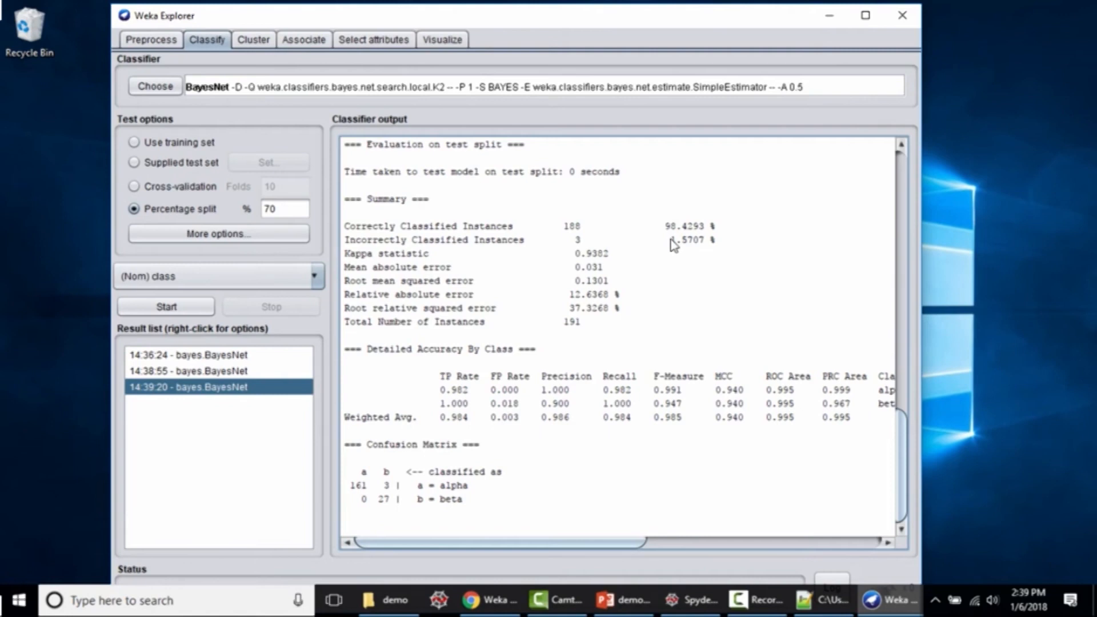
# Step: Check the percentage split setting against the percentage of correctly classified instances in the latest BayesNet run
pyautogui.moveTo(288, 209); pyautogui.dragTo(258, 209)
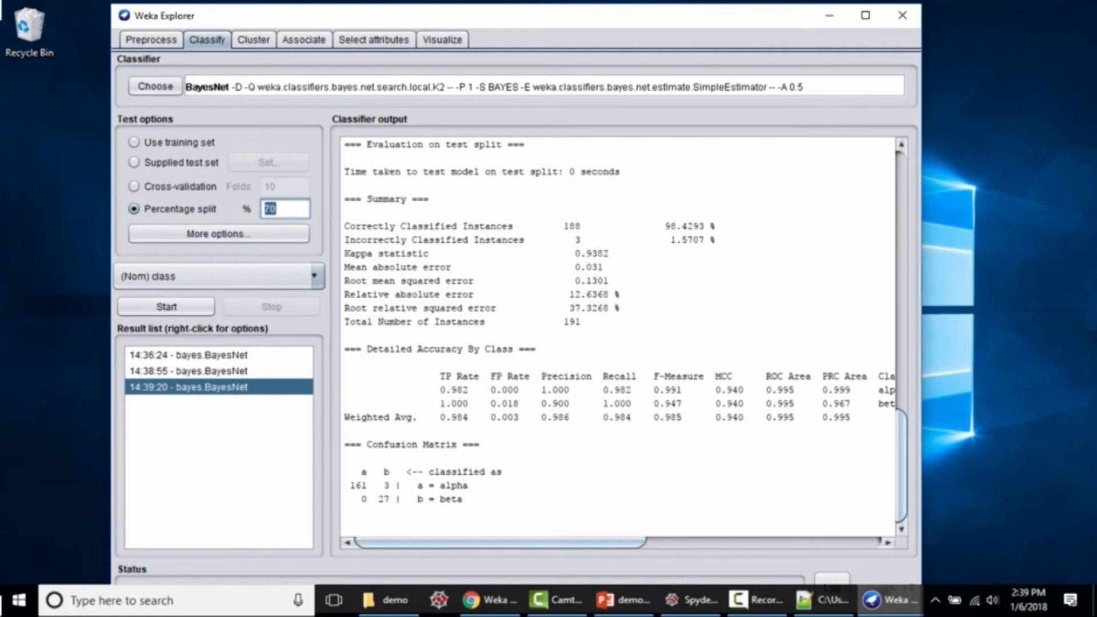
pyautogui.moveTo(662, 226); pyautogui.dragTo(705, 226)
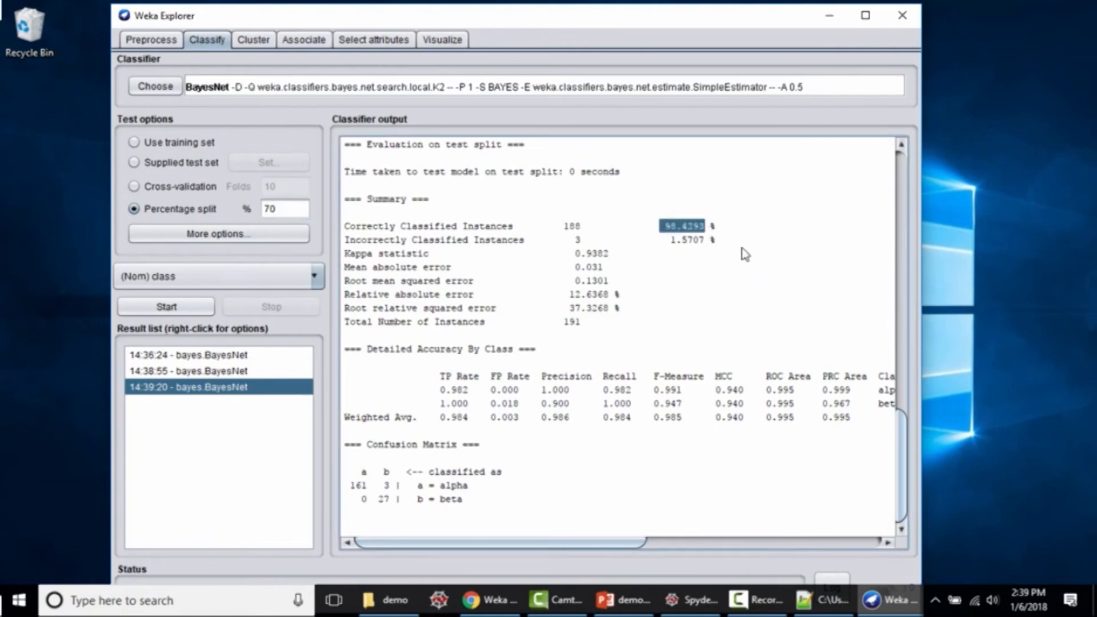
pyautogui.click(635, 252)
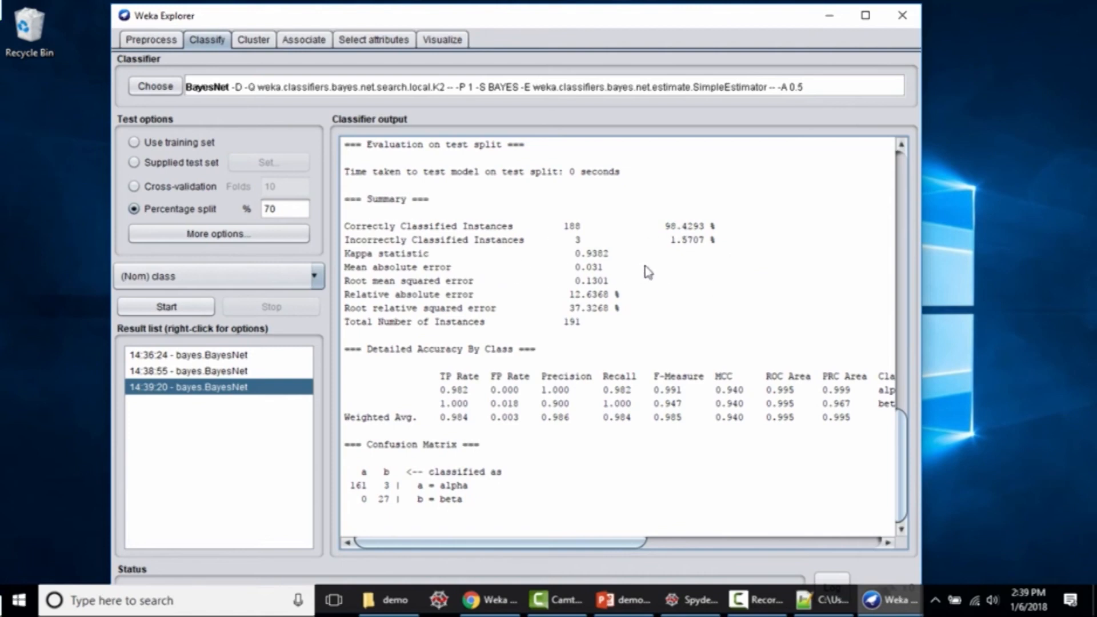
pyautogui.moveTo(666, 226); pyautogui.dragTo(718, 226)
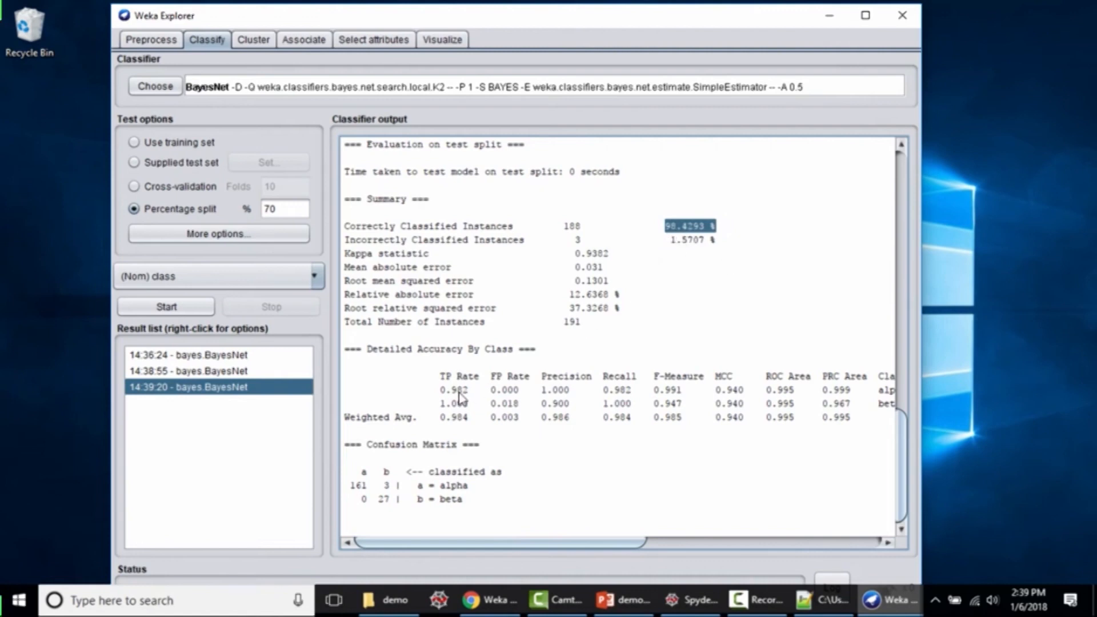
pyautogui.click(523, 379)
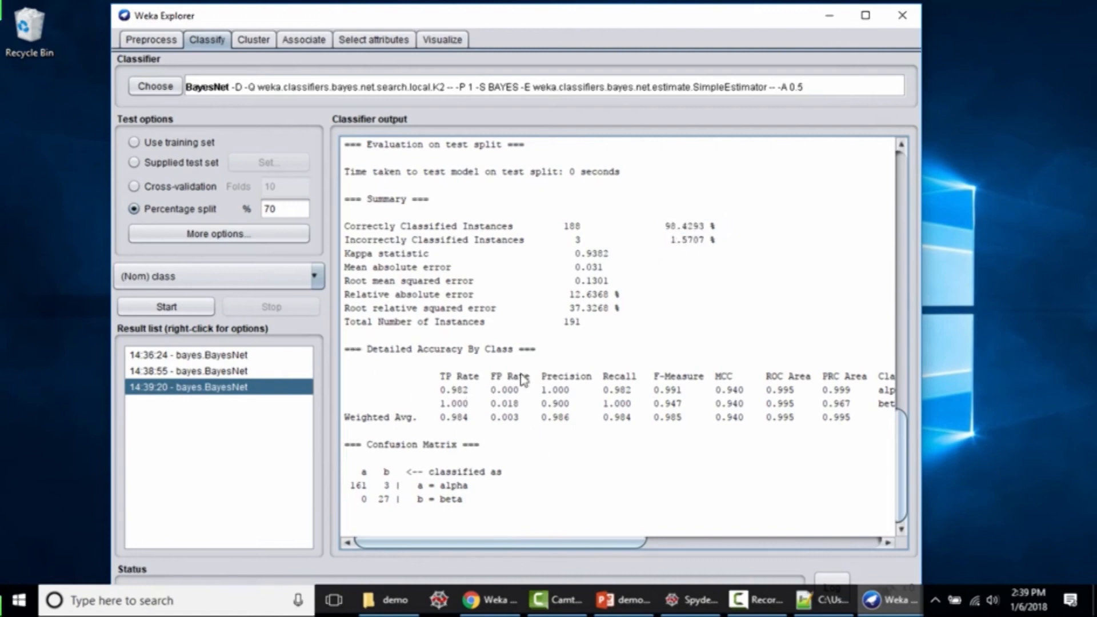
# Step: Run BayesNet with 10-fold cross-validation and check its percentage of correctly classified instances
pyautogui.click(188, 191)
pyautogui.moveTo(287, 187); pyautogui.dragTo(252, 187)
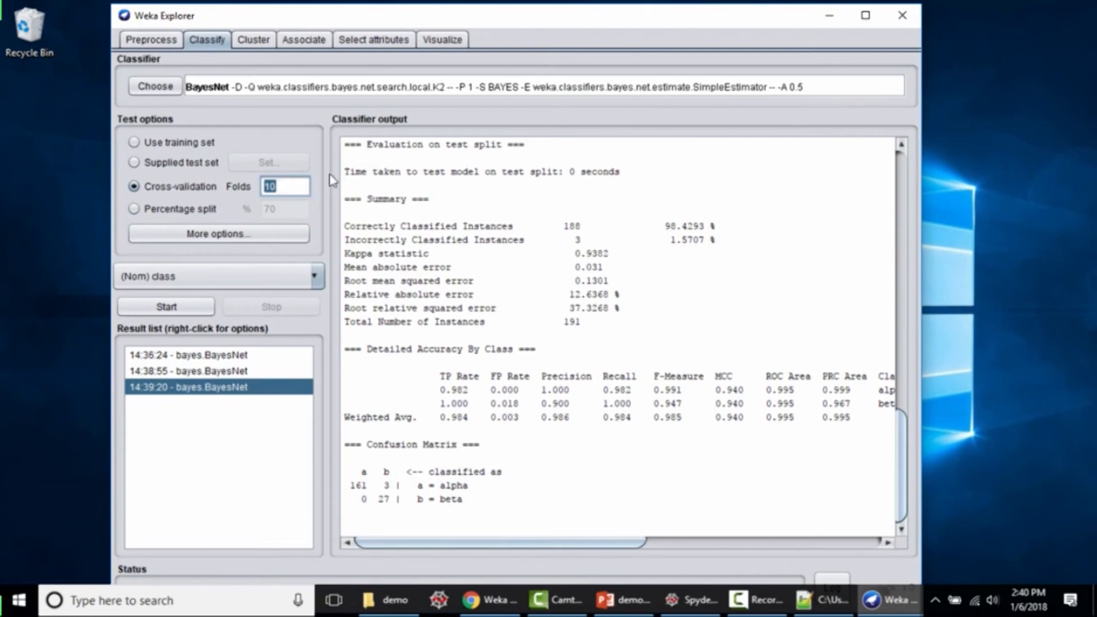
pyautogui.click(215, 191)
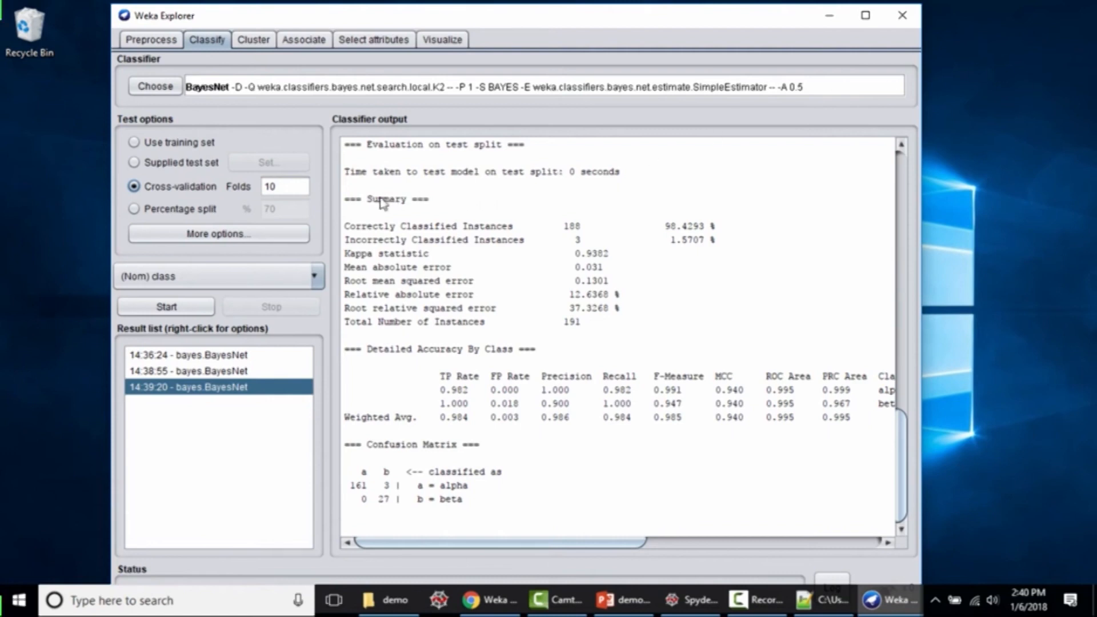
pyautogui.click(156, 312)
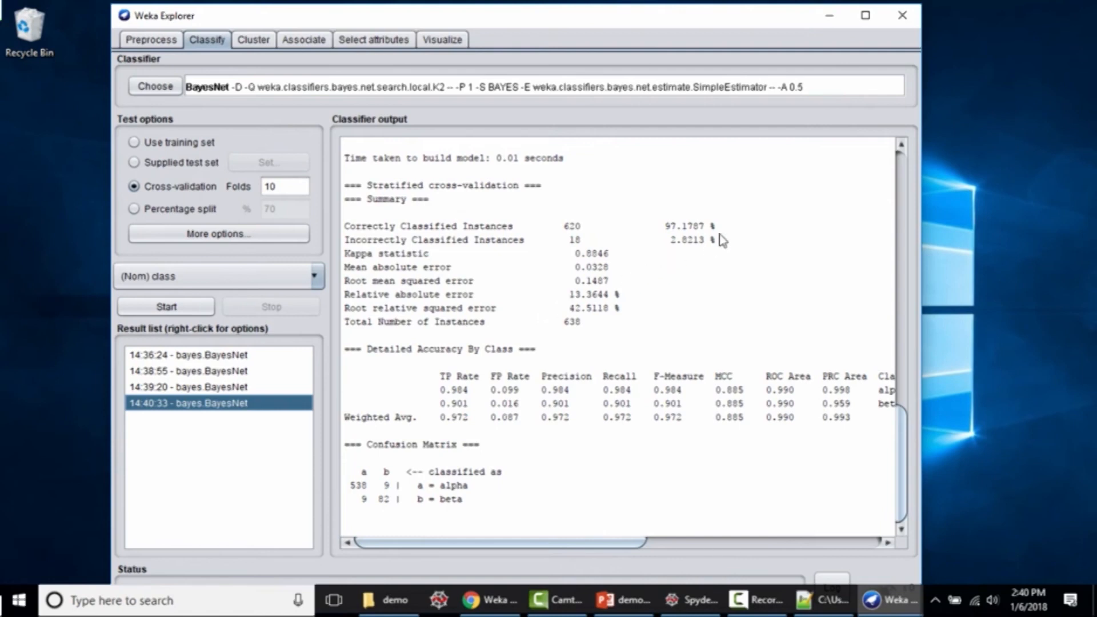
pyautogui.moveTo(664, 226); pyautogui.dragTo(716, 228)
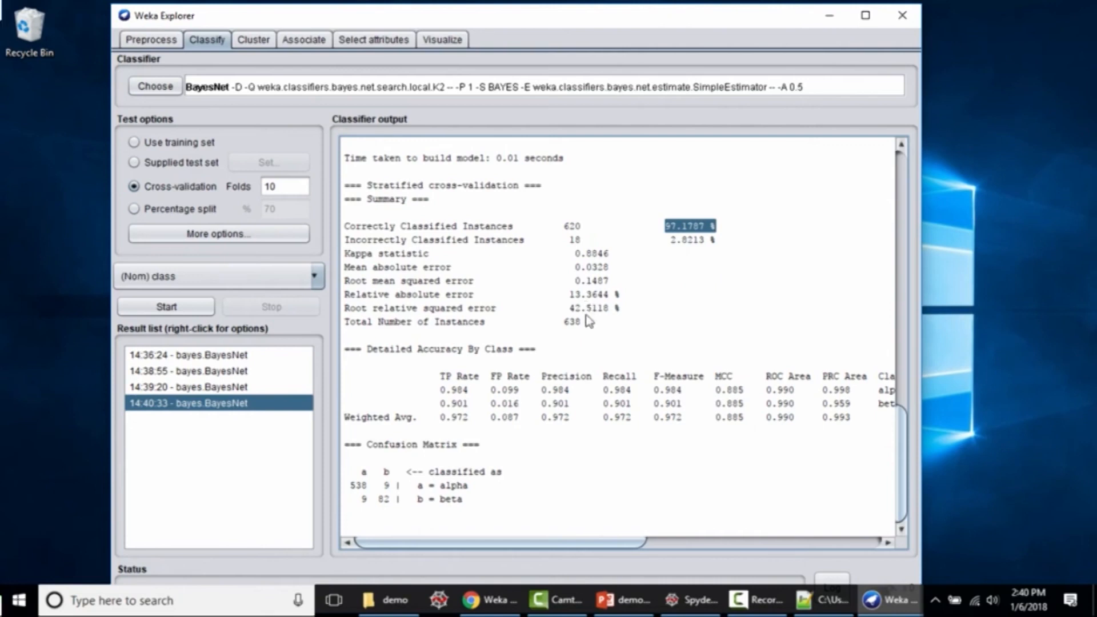
pyautogui.click(549, 346)
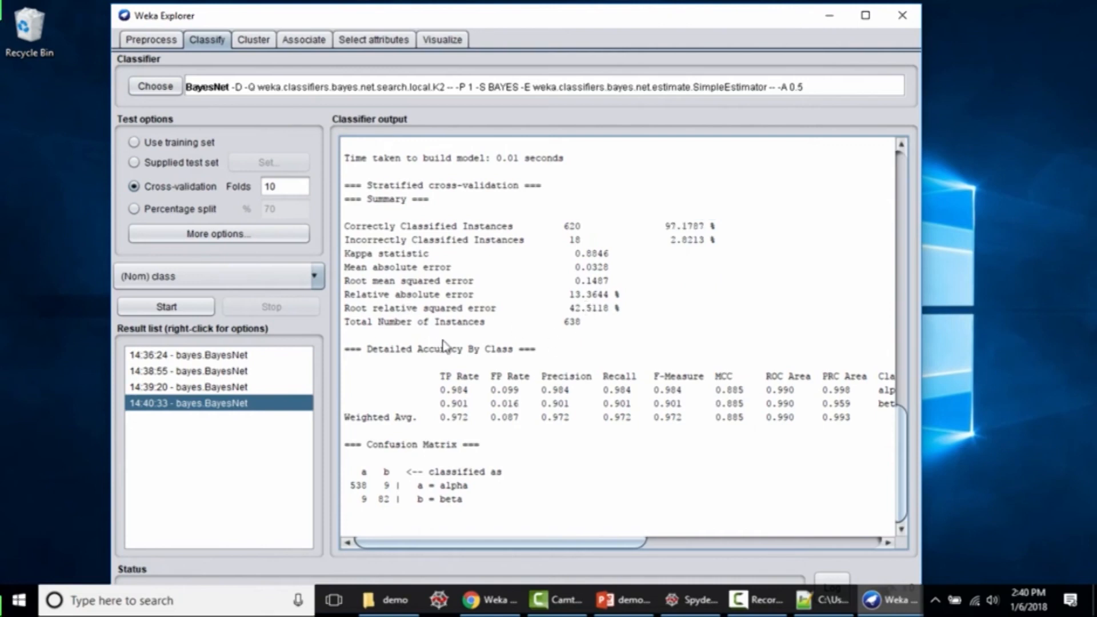
# Step: Look through the available meta classifiers and select Bagging as the classifier
pyautogui.click(147, 88)
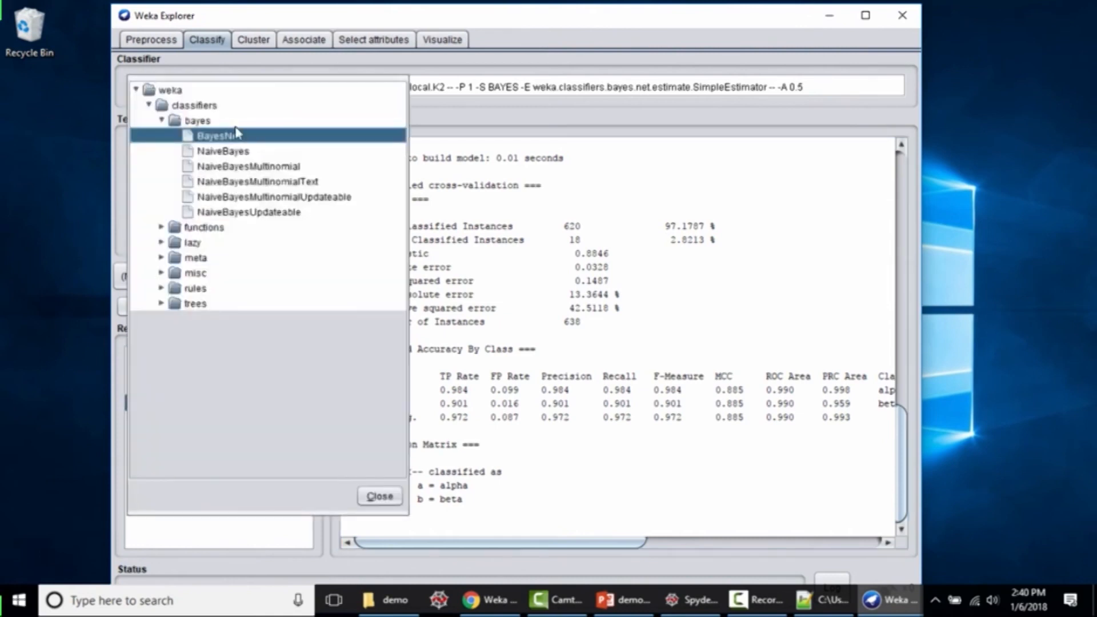
pyautogui.click(163, 228)
pyautogui.scroll(-1, 266, 181)
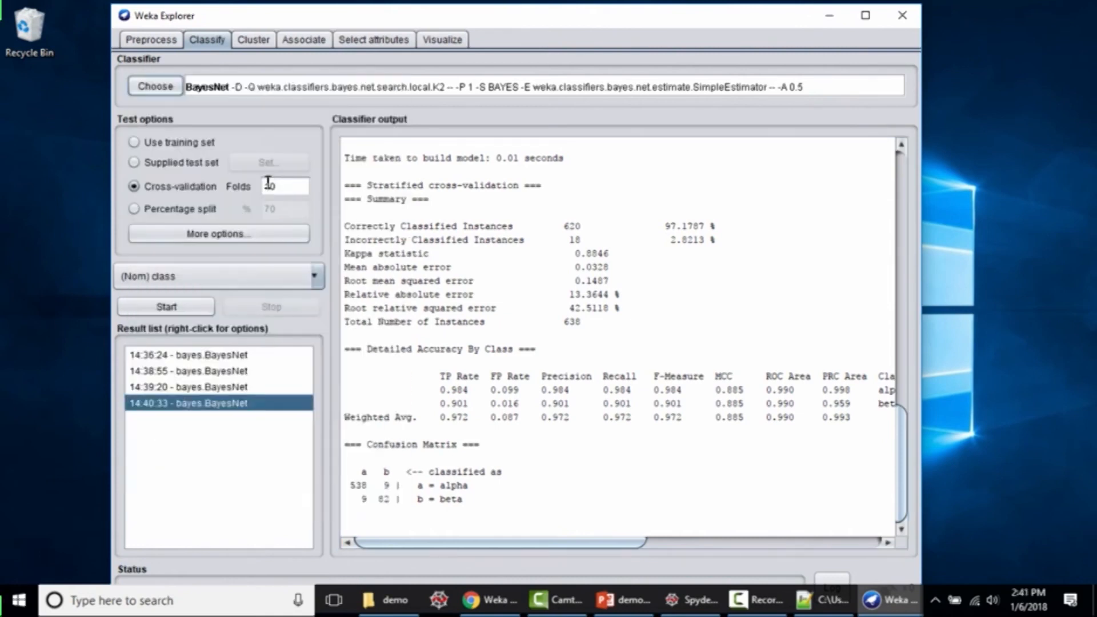
pyautogui.click(160, 86)
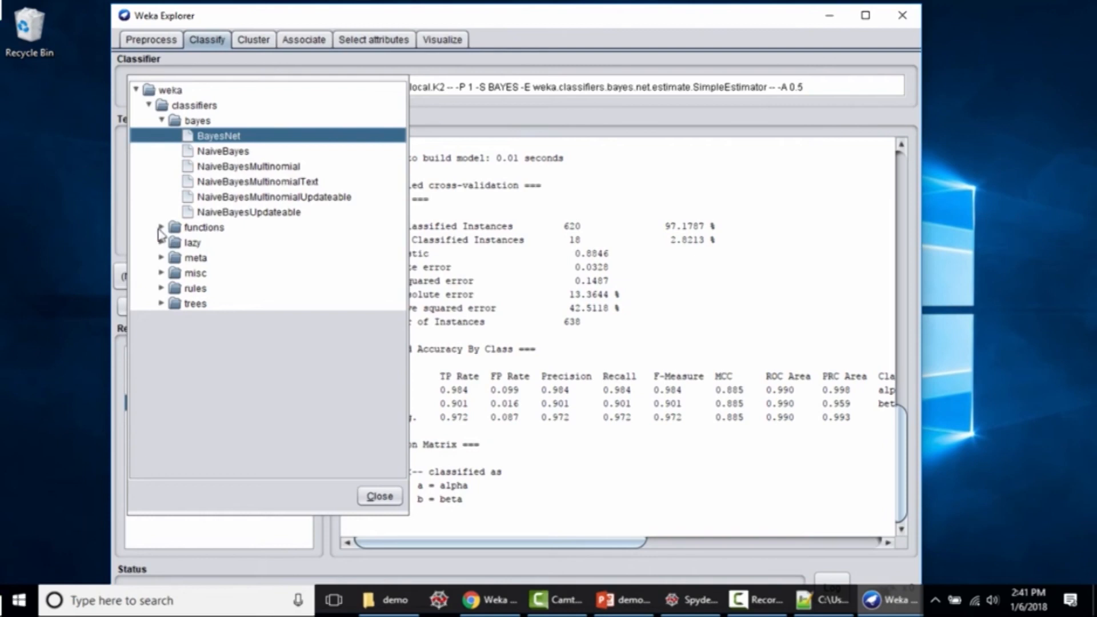
pyautogui.click(164, 256)
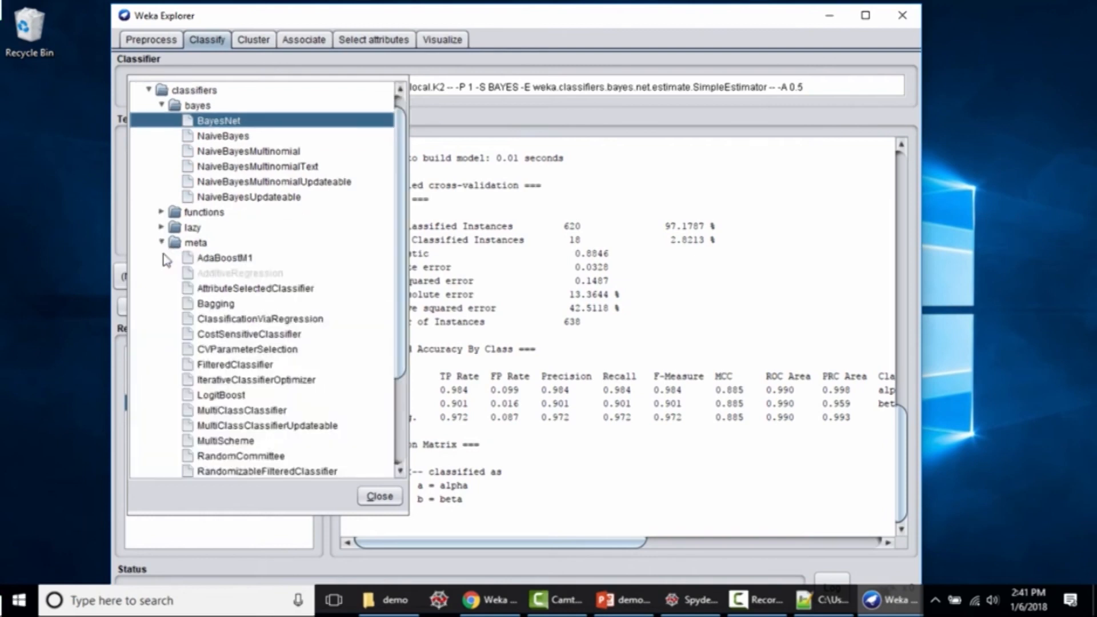
pyautogui.scroll(-2, 217, 237)
pyautogui.moveTo(254, 228)
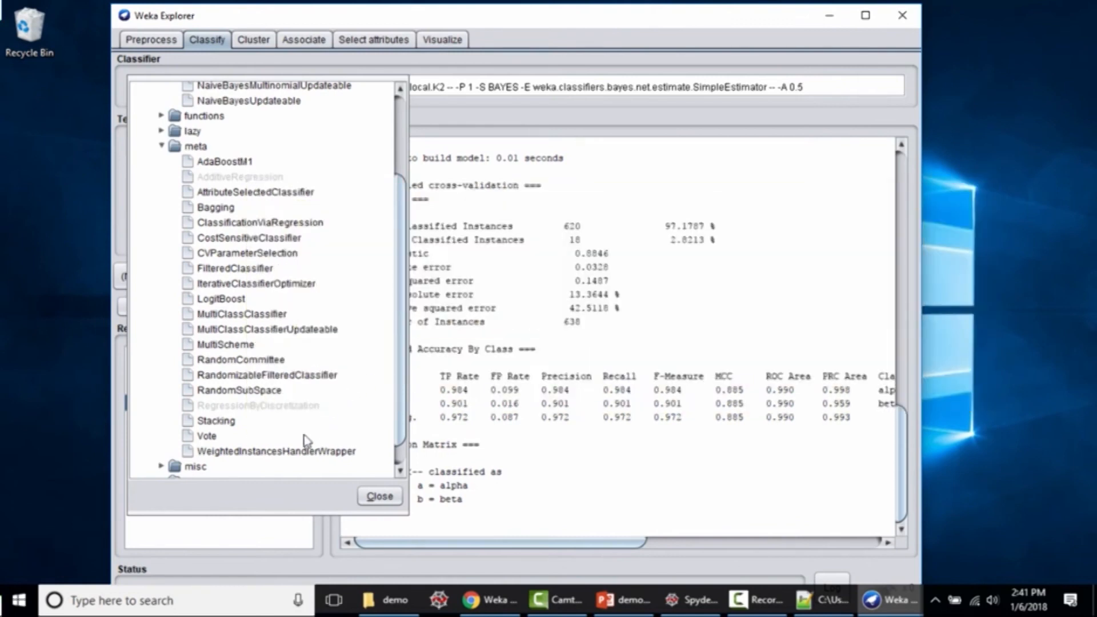
pyautogui.moveTo(226, 423)
pyautogui.click(227, 208)
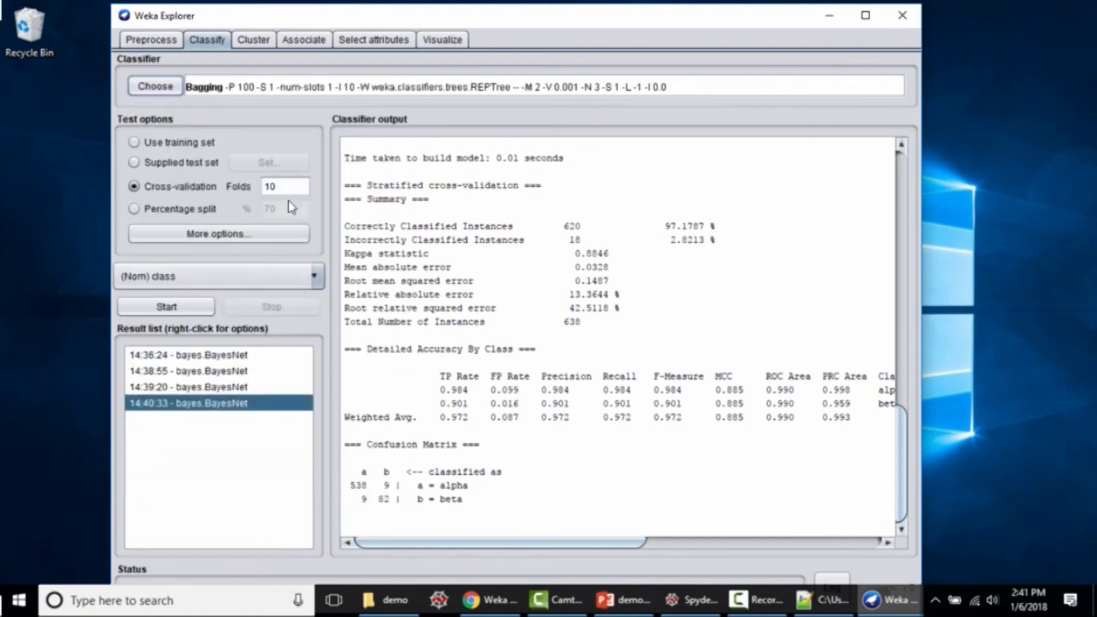
# Step: Set J48 as the base classifier for Bagging and run it with 10-fold cross-validation
pyautogui.click(432, 90)
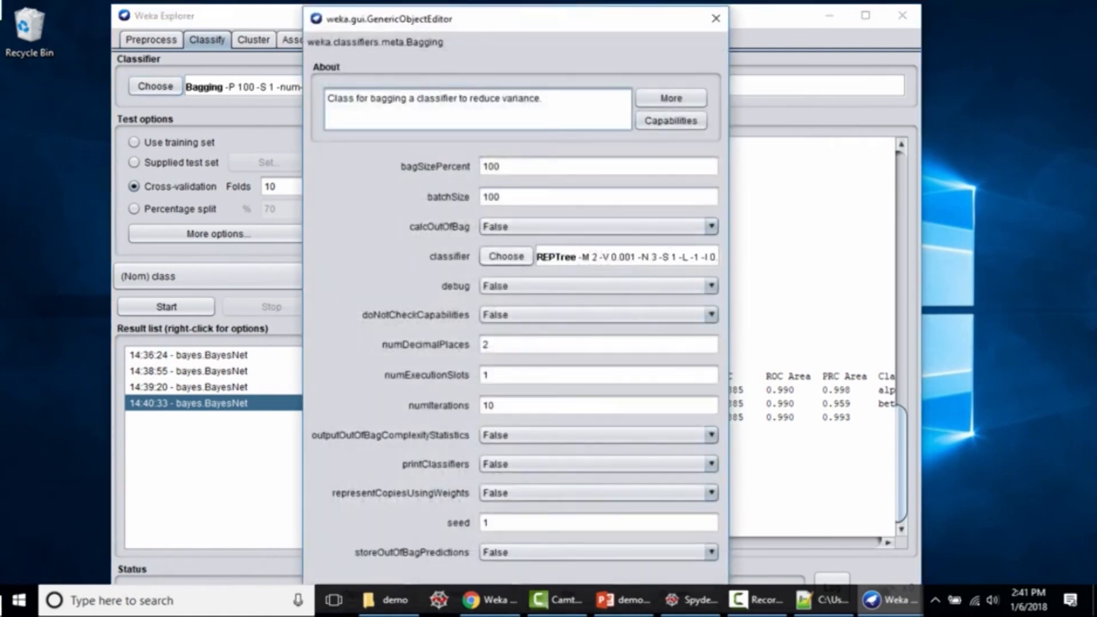
pyautogui.moveTo(483, 19); pyautogui.dragTo(583, 12)
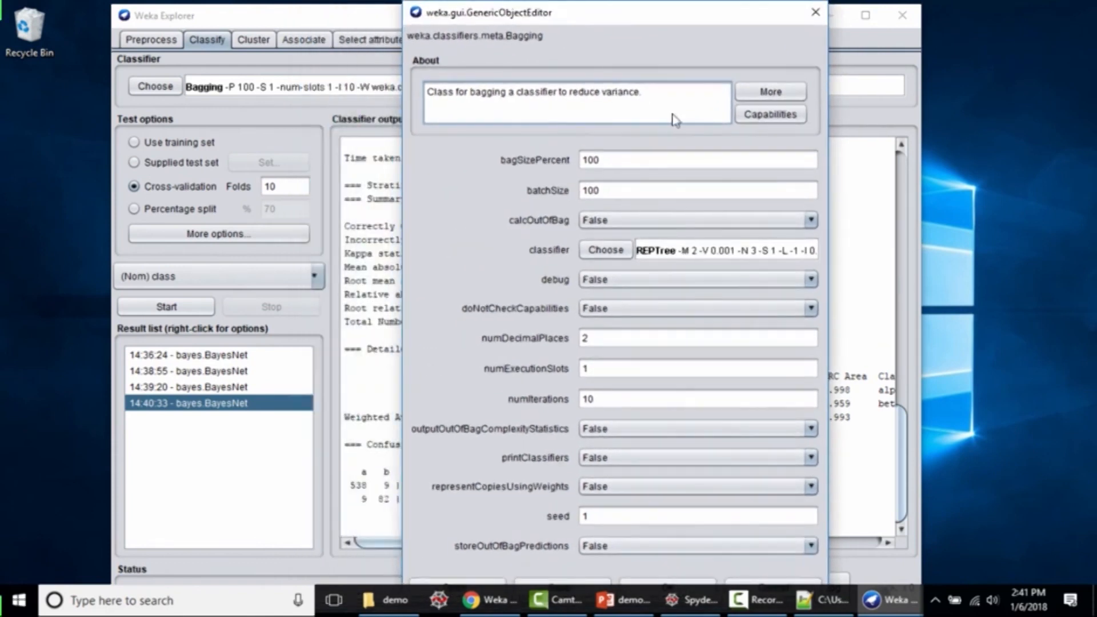
pyautogui.click(606, 250)
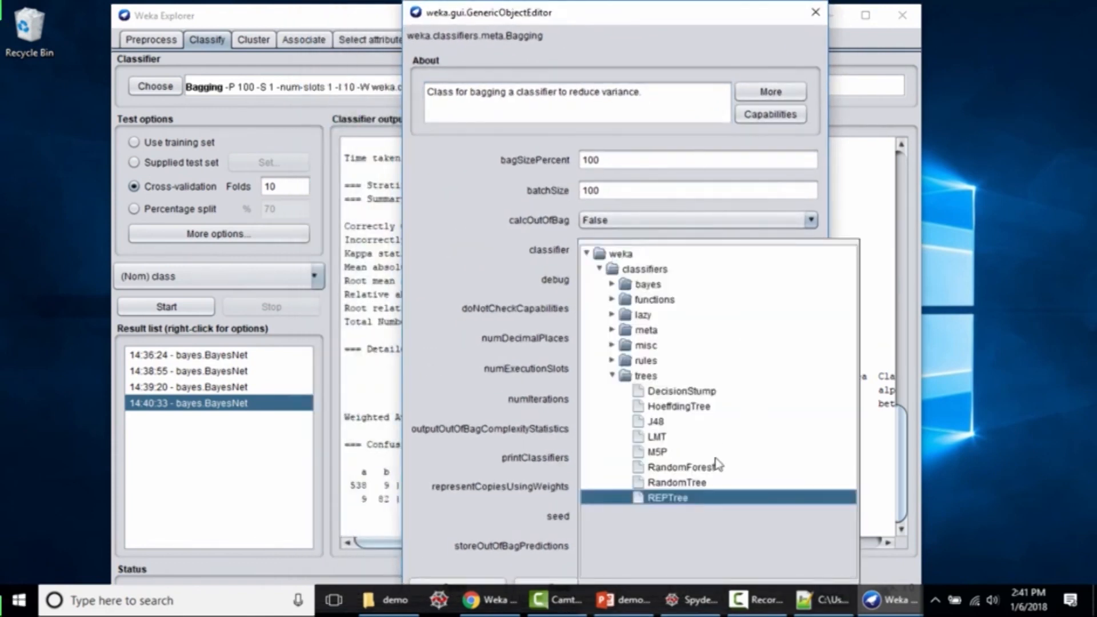
pyautogui.click(655, 423)
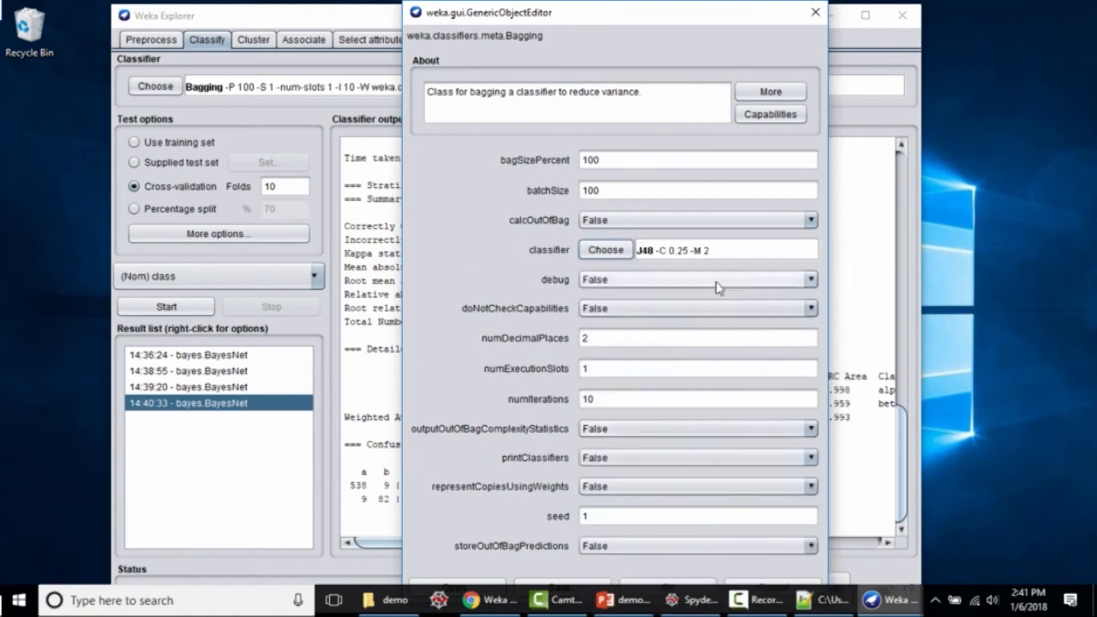
pyautogui.click(621, 254)
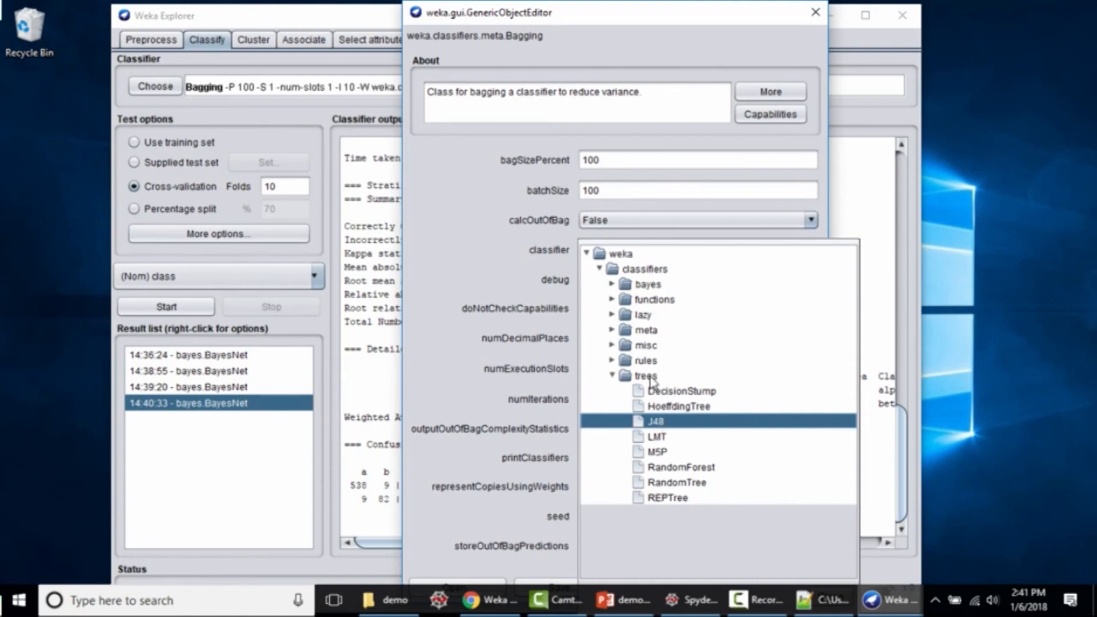
pyautogui.click(716, 421)
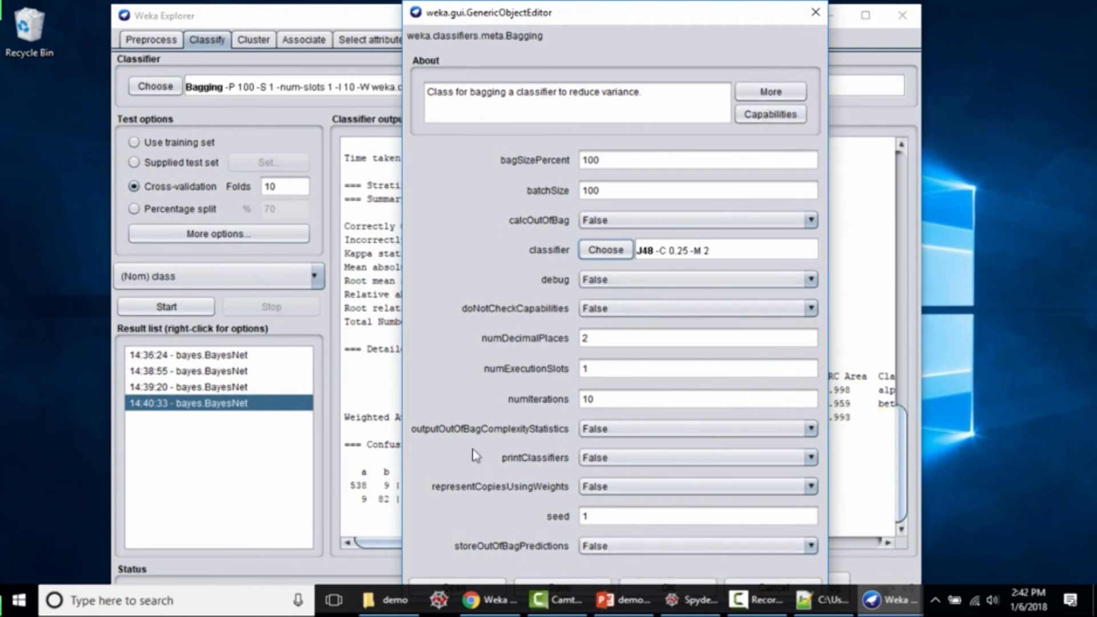
pyautogui.moveTo(677, 4); pyautogui.dragTo(687, 28)
pyautogui.click(662, 527)
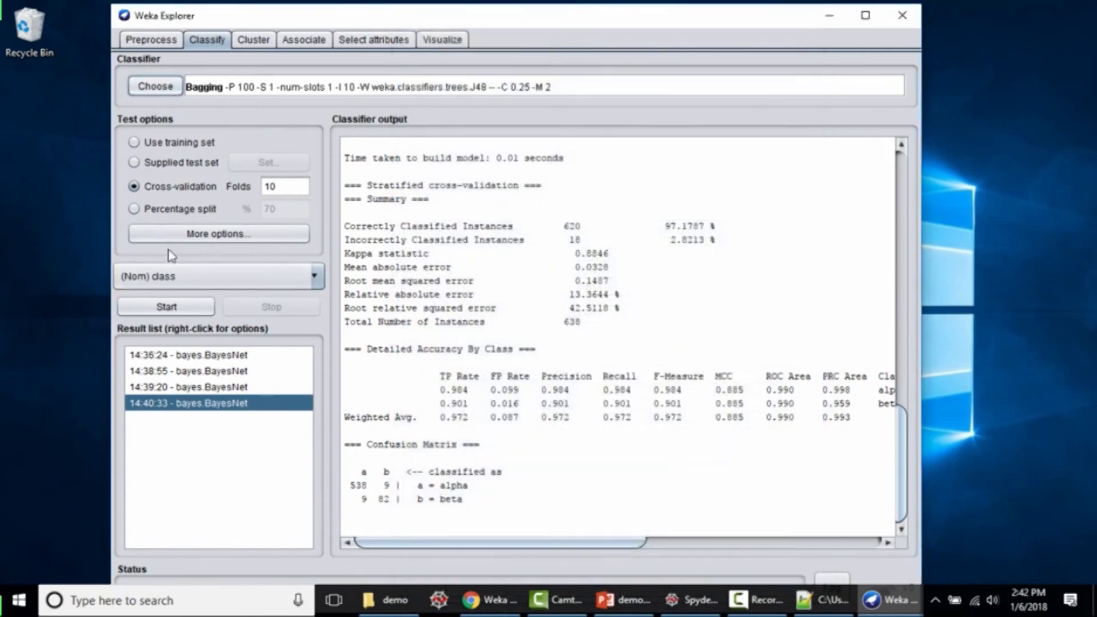
pyautogui.click(164, 308)
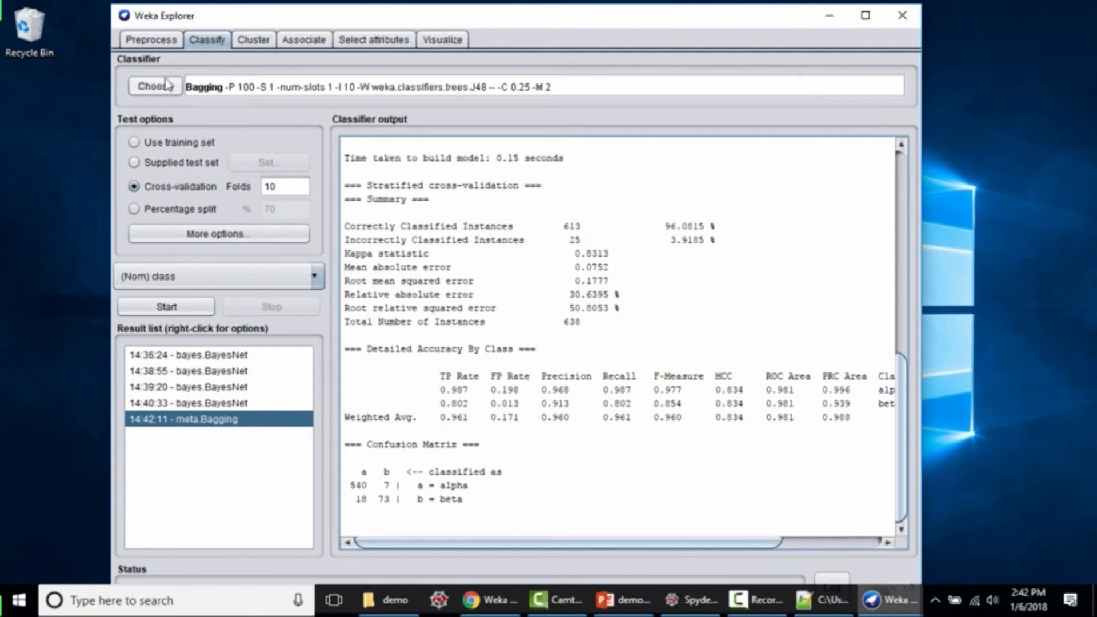
# Step: Review the full list of amino acid attributes in the compos dataset, then return to the Bagging results
pyautogui.click(158, 40)
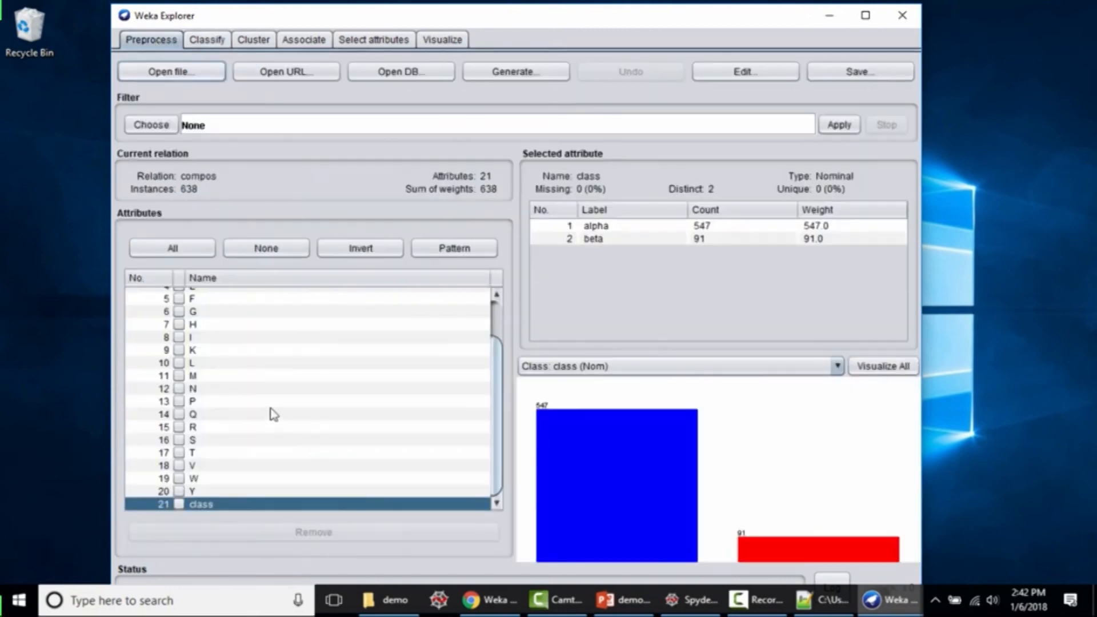
pyautogui.scroll(2, 268, 407)
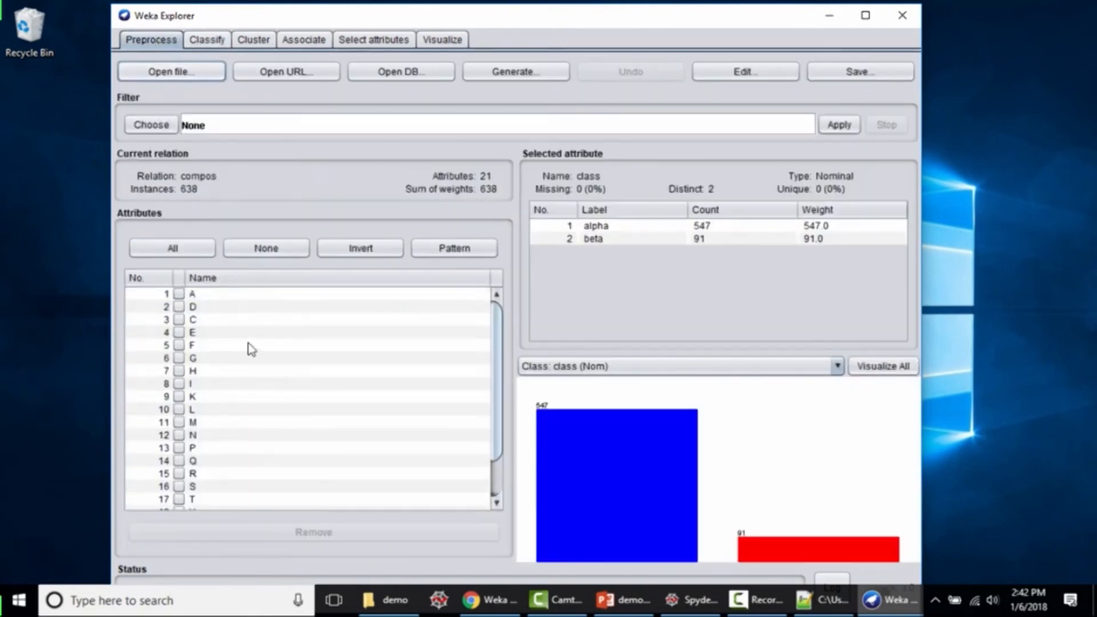
pyautogui.scroll(-2, 251, 349)
pyautogui.scroll(1, 256, 346)
pyautogui.scroll(1, 256, 346)
pyautogui.scroll(-2, 229, 340)
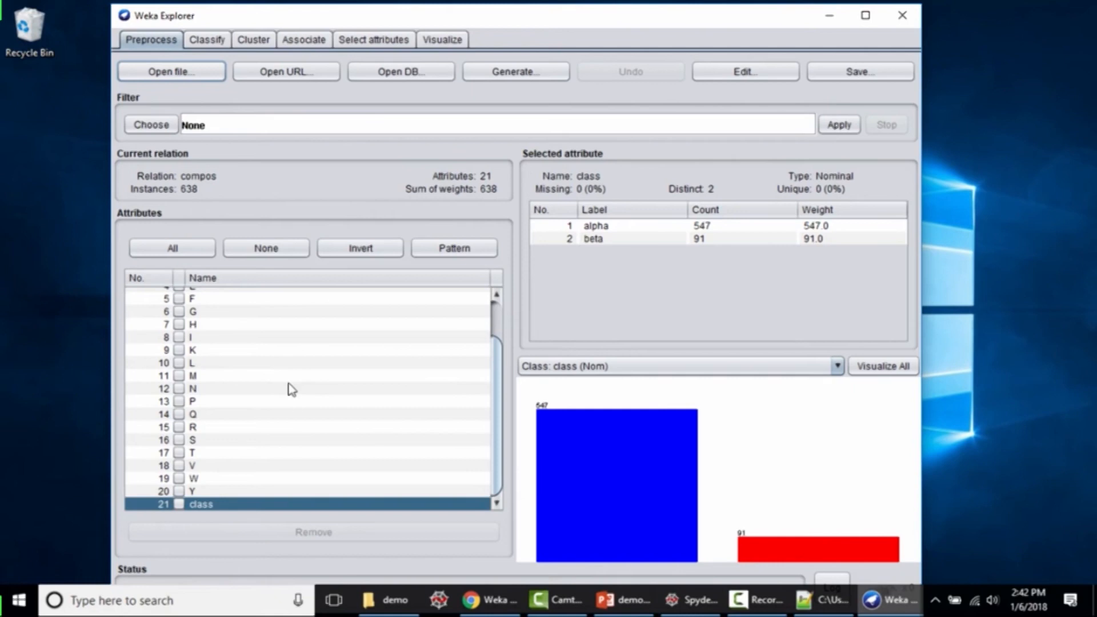
pyautogui.scroll(2, 293, 385)
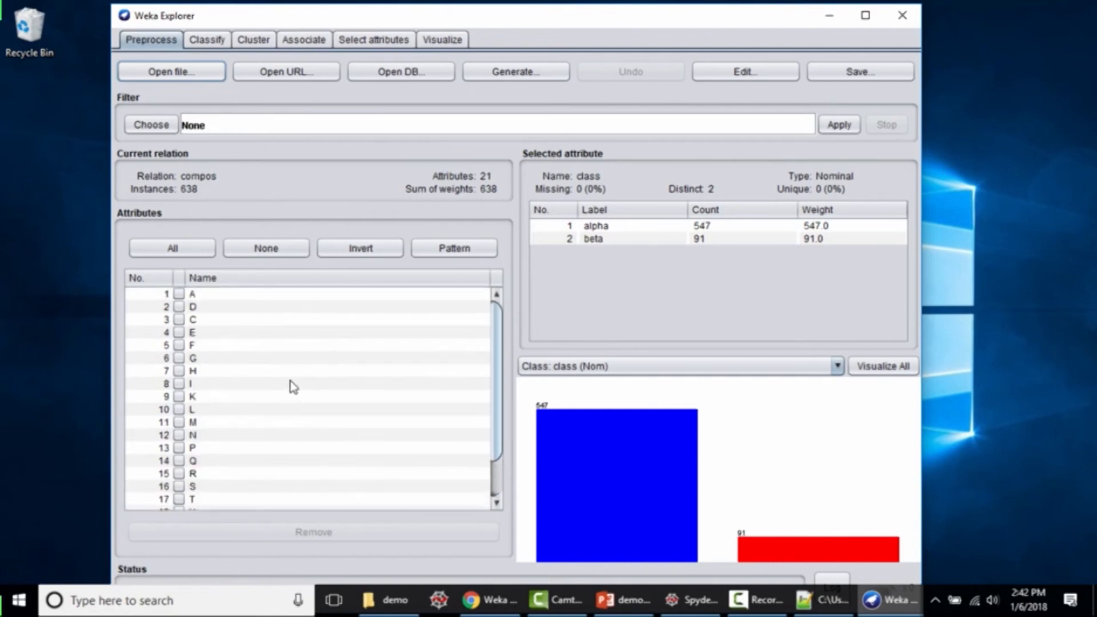
pyautogui.click(207, 40)
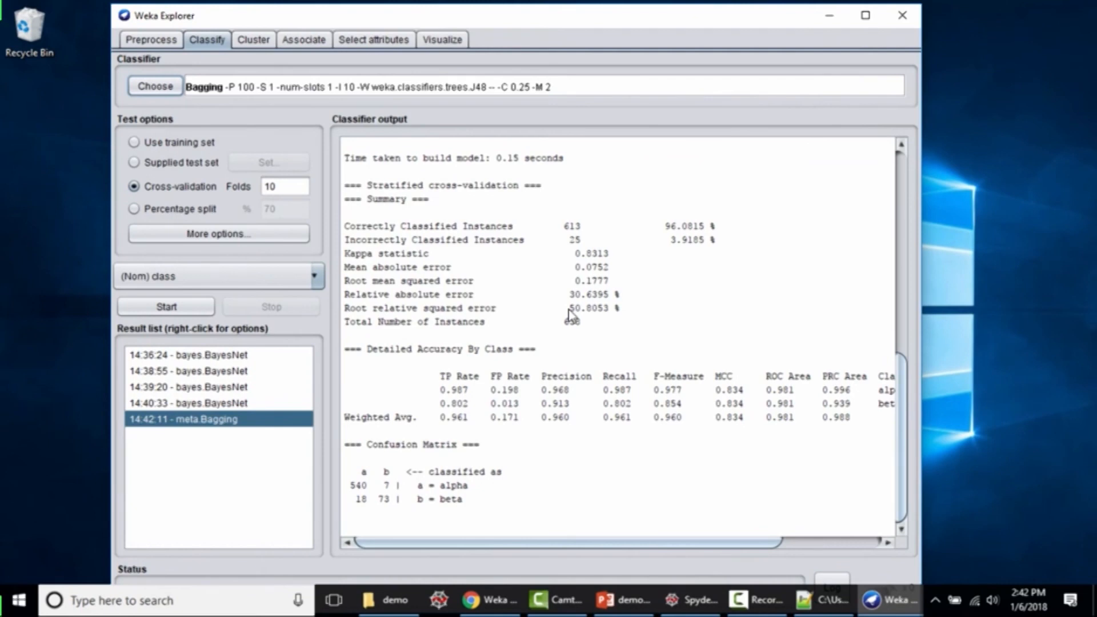
# Step: Set up attribute selection with ClassifierAttributeEval as the evaluator and Ranker as the search method
pyautogui.click(387, 41)
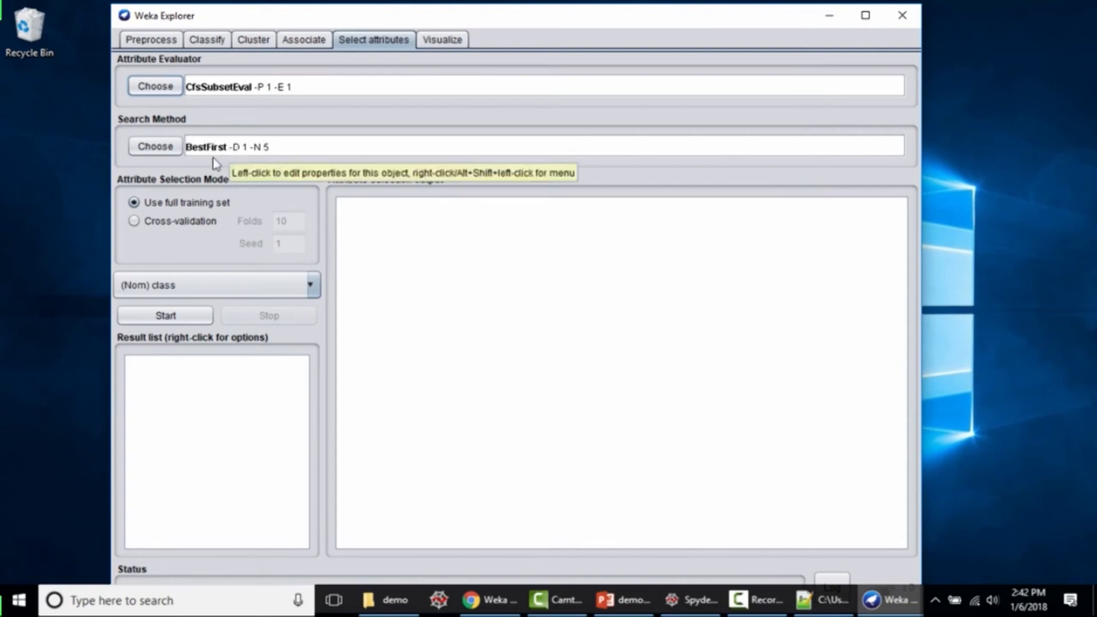
pyautogui.click(173, 91)
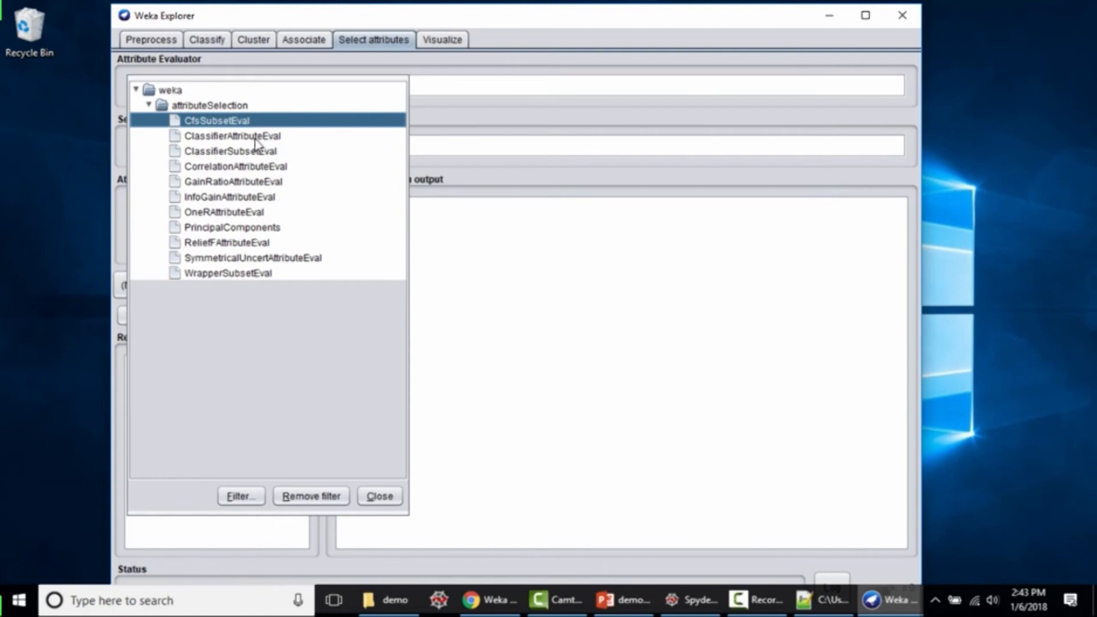
pyautogui.moveTo(253, 143)
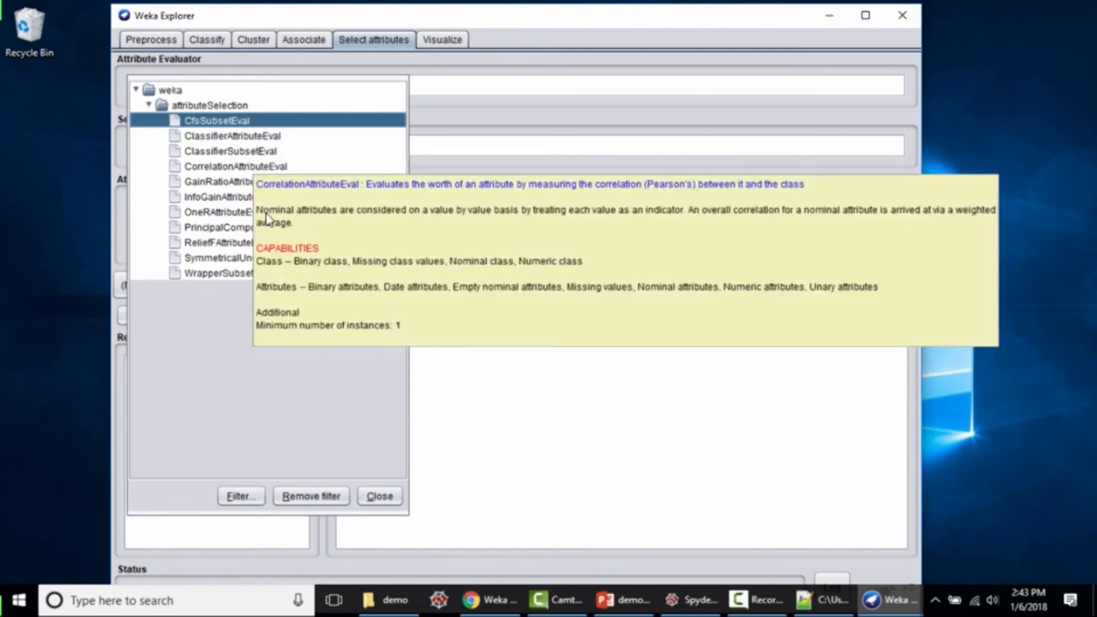
pyautogui.click(238, 136)
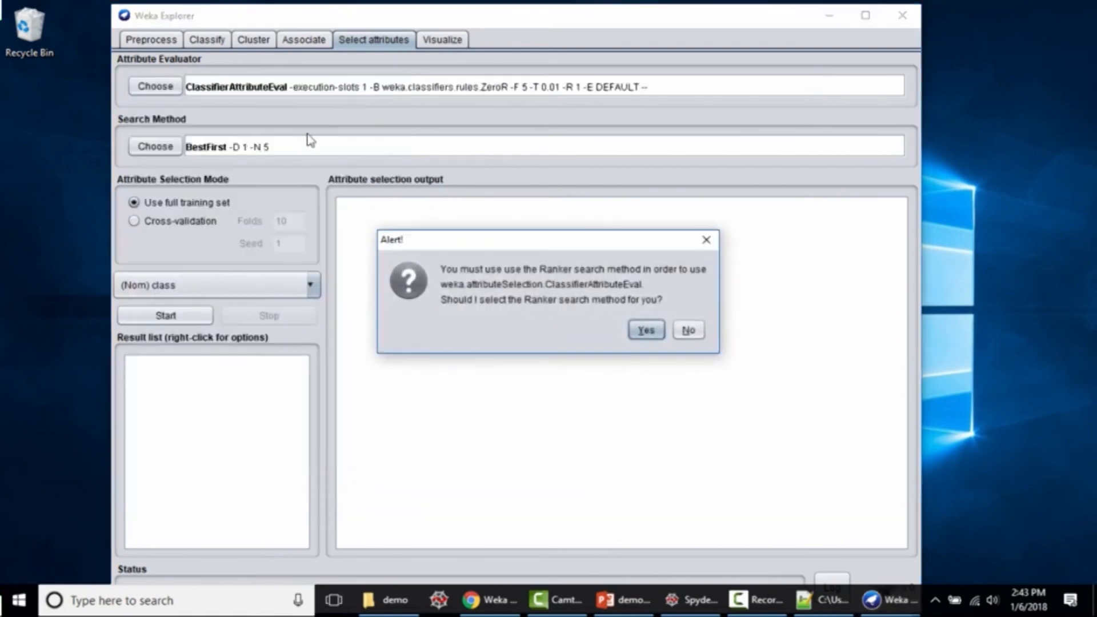
pyautogui.click(646, 331)
pyautogui.click(157, 147)
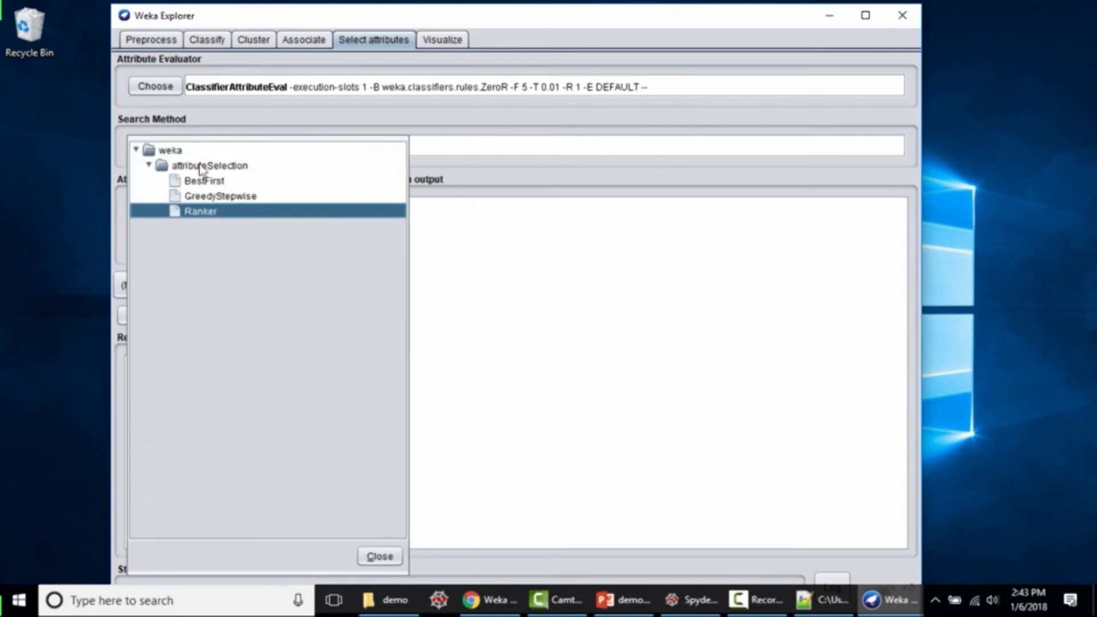
pyautogui.click(220, 213)
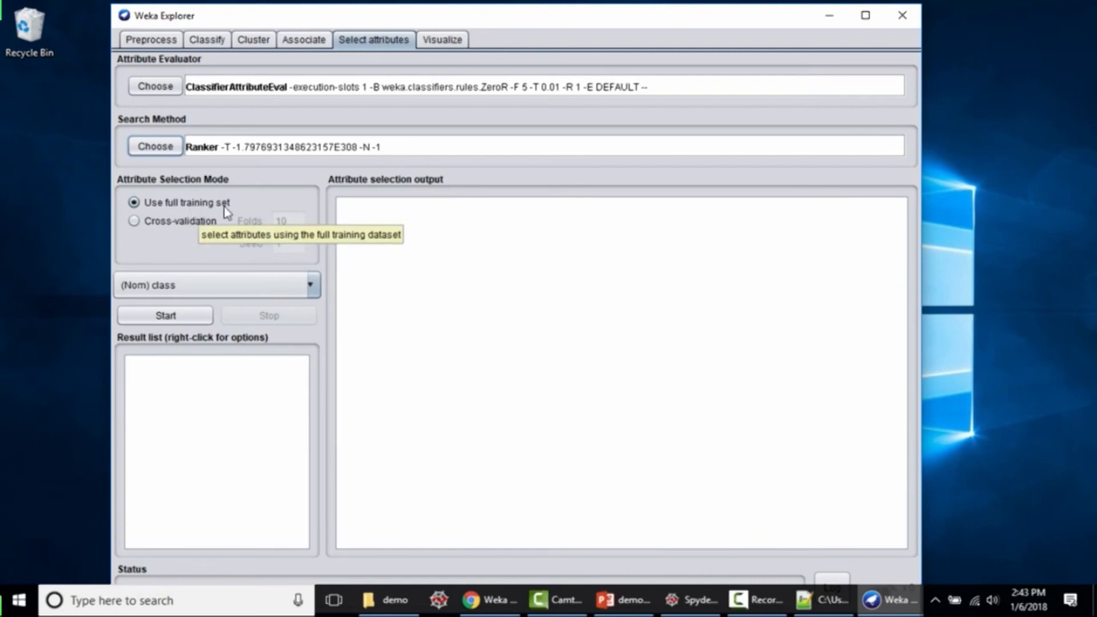
# Step: Set J48 from the trees classifiers as the classifier used by the ClassifierAttributeEval evaluator
pyautogui.click(538, 91)
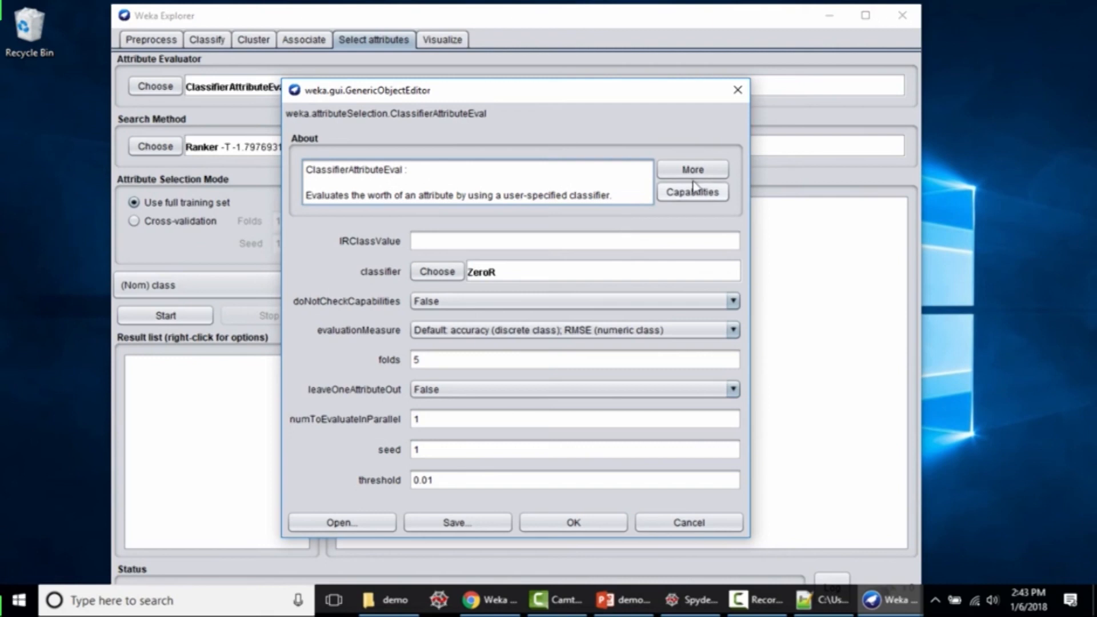
pyautogui.moveTo(586, 97); pyautogui.dragTo(739, 82)
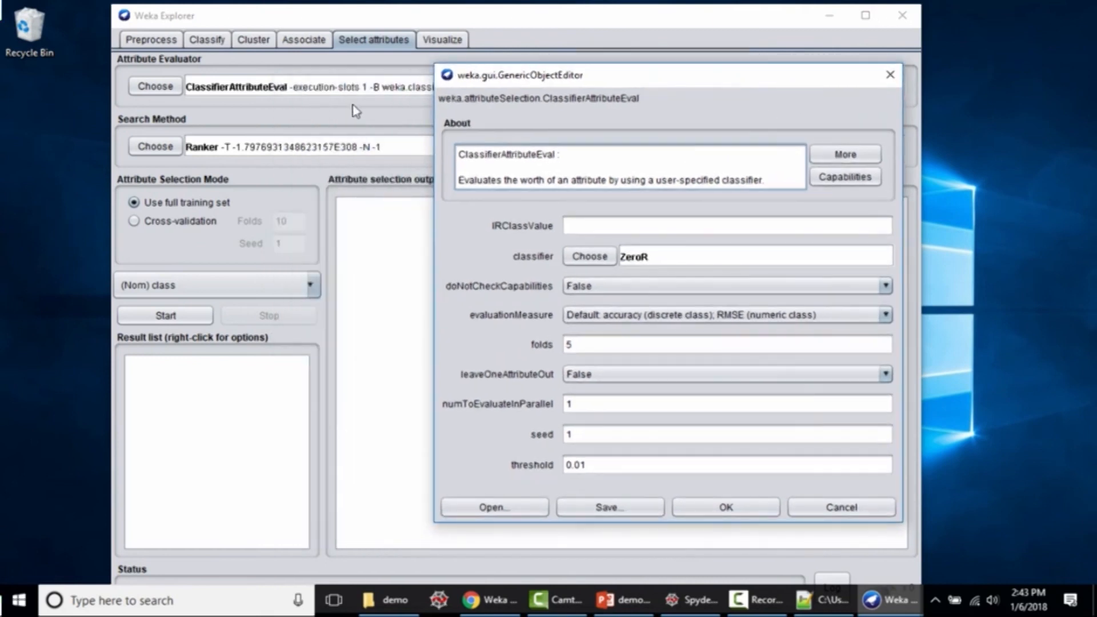
pyautogui.moveTo(536, 82); pyautogui.dragTo(589, 69)
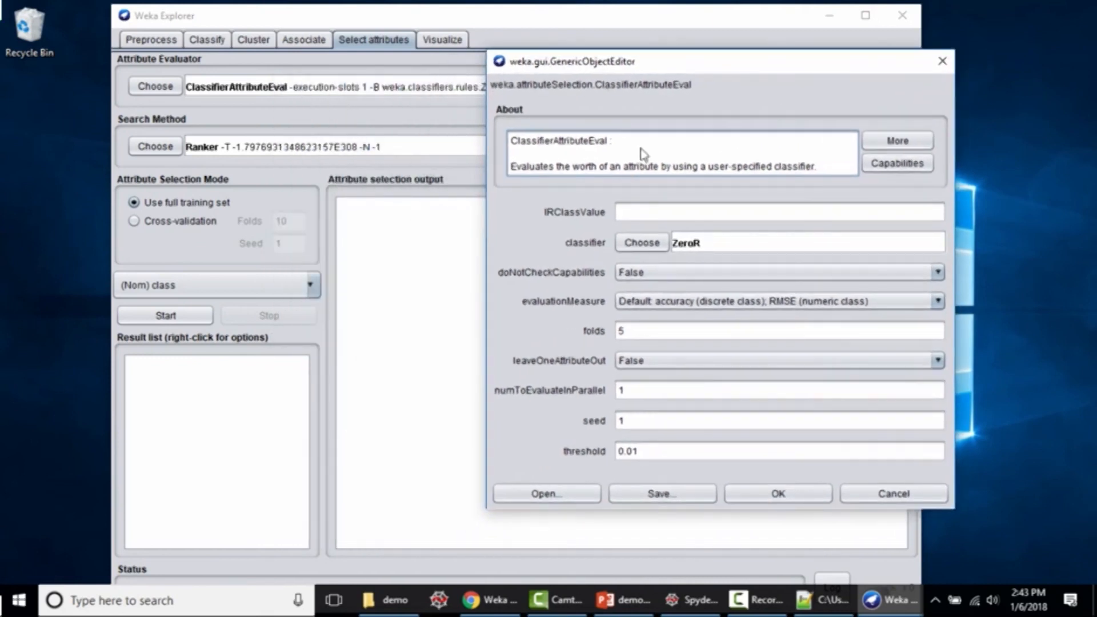
pyautogui.click(642, 243)
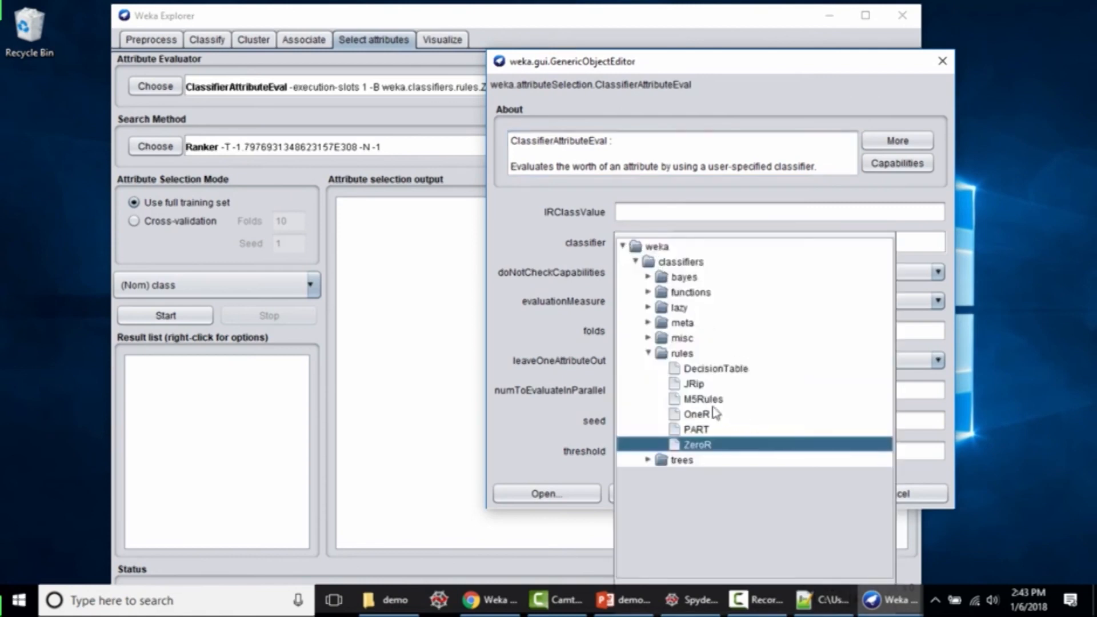
pyautogui.click(674, 356)
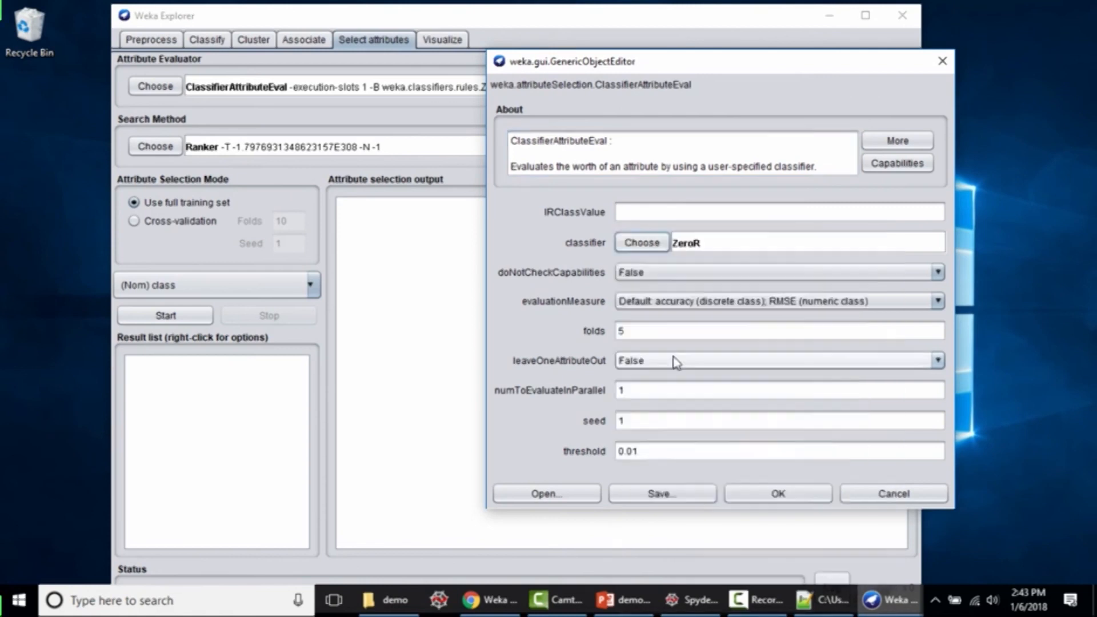
pyautogui.click(665, 243)
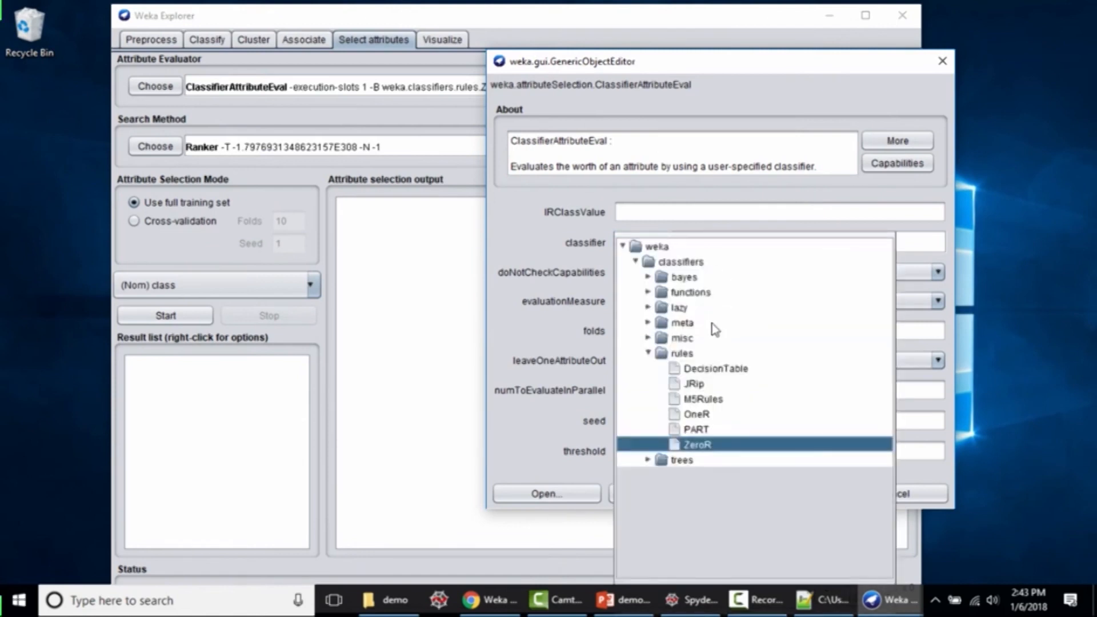
pyautogui.click(650, 461)
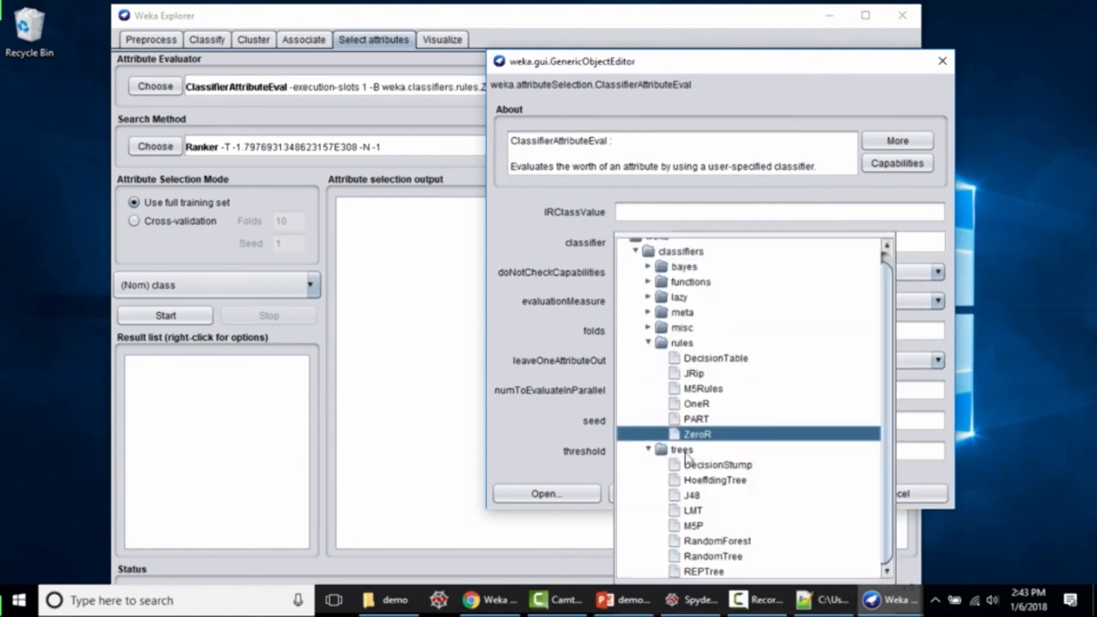
pyautogui.click(702, 506)
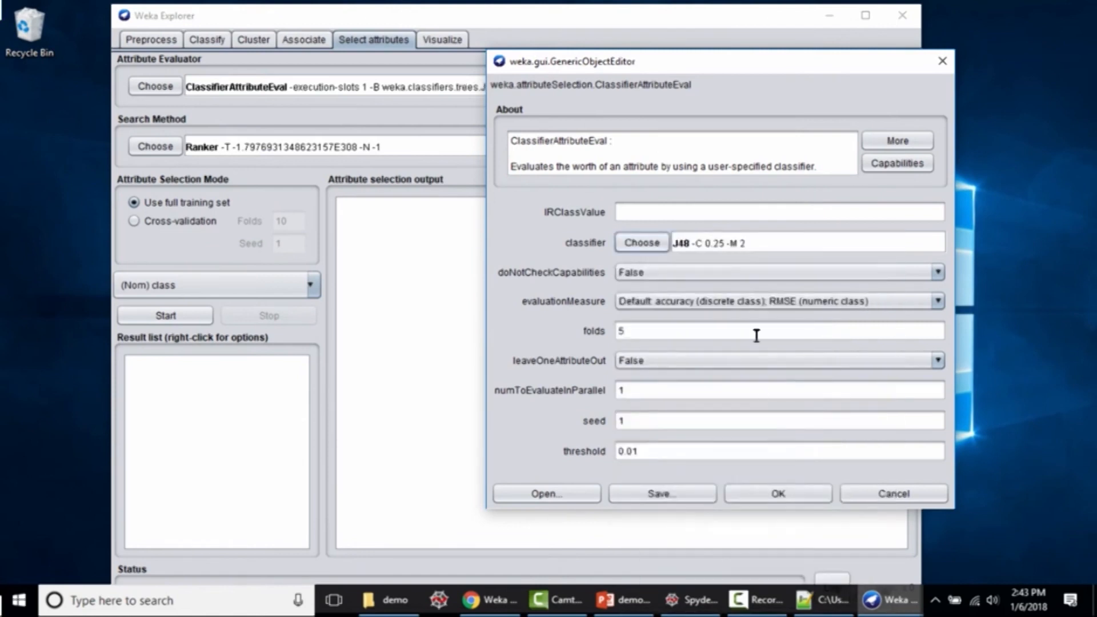
pyautogui.click(775, 493)
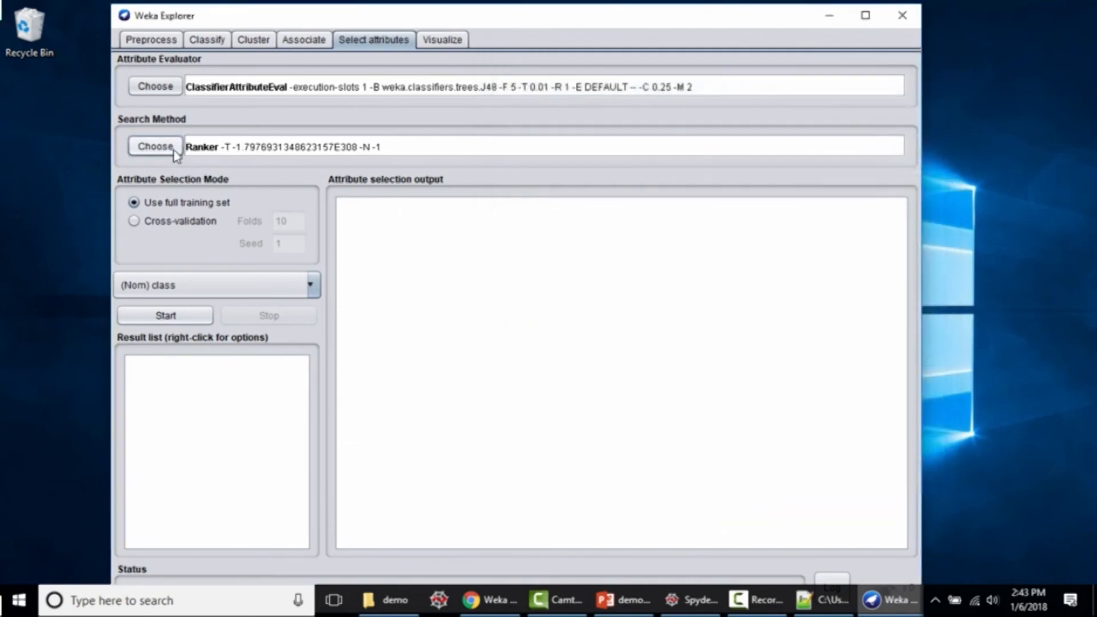
# Step: Run the attribute selection on the full training set and review the ranked attributes
pyautogui.click(171, 318)
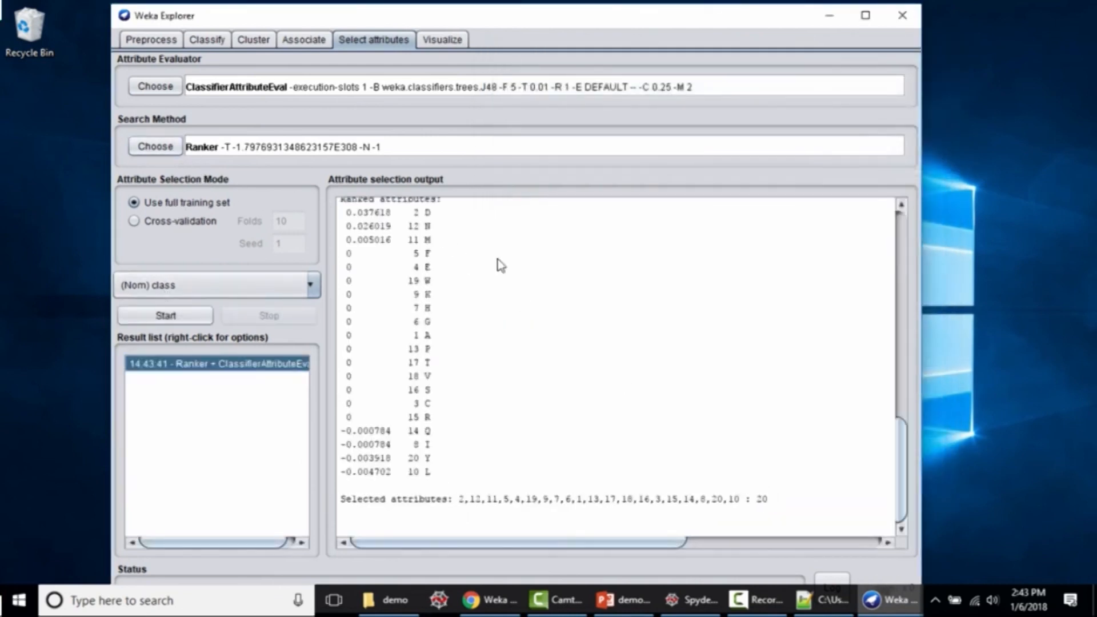
pyautogui.scroll(1, 499, 258)
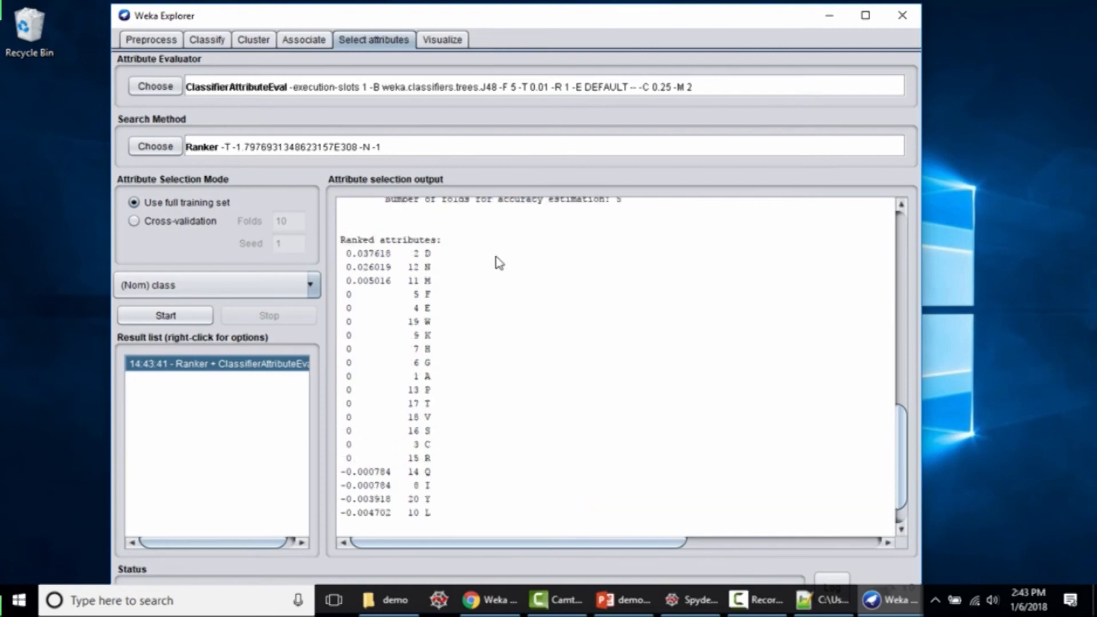
pyautogui.scroll(-1, 499, 258)
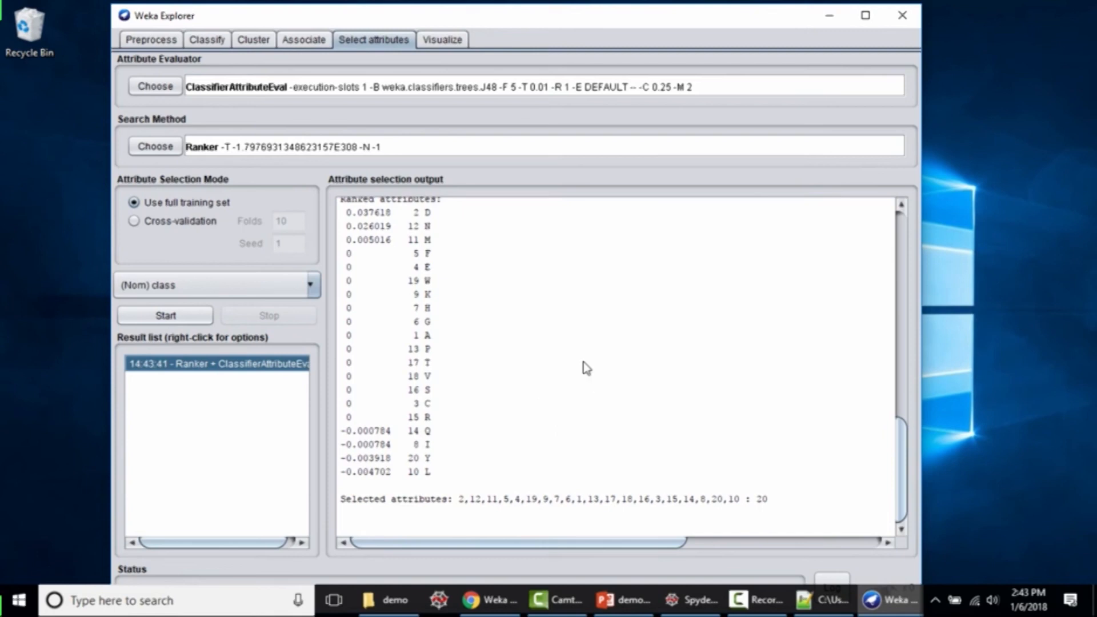
pyautogui.scroll(1, 582, 360)
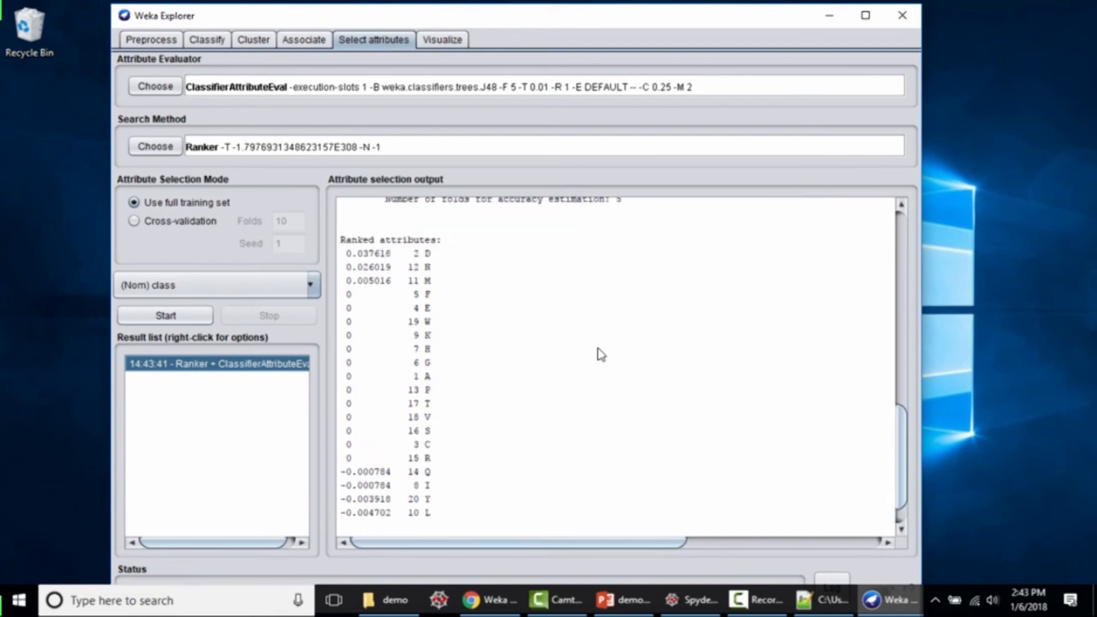
pyautogui.scroll(-1, 506, 423)
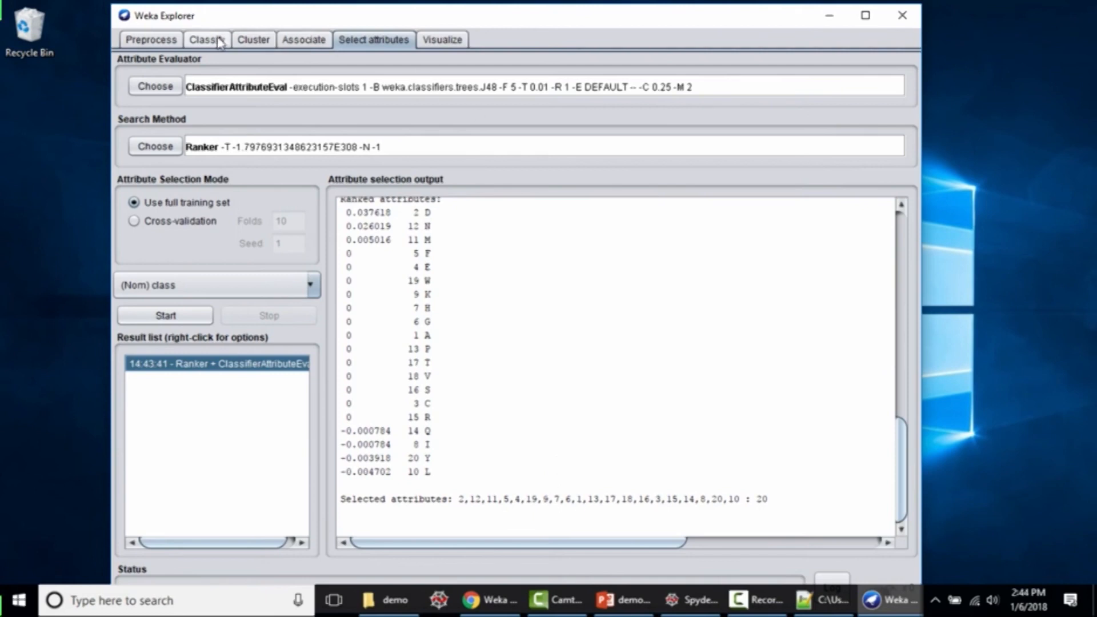
# Step: Remove the attributes C, L, M and Y from the compos dataset
pyautogui.click(167, 41)
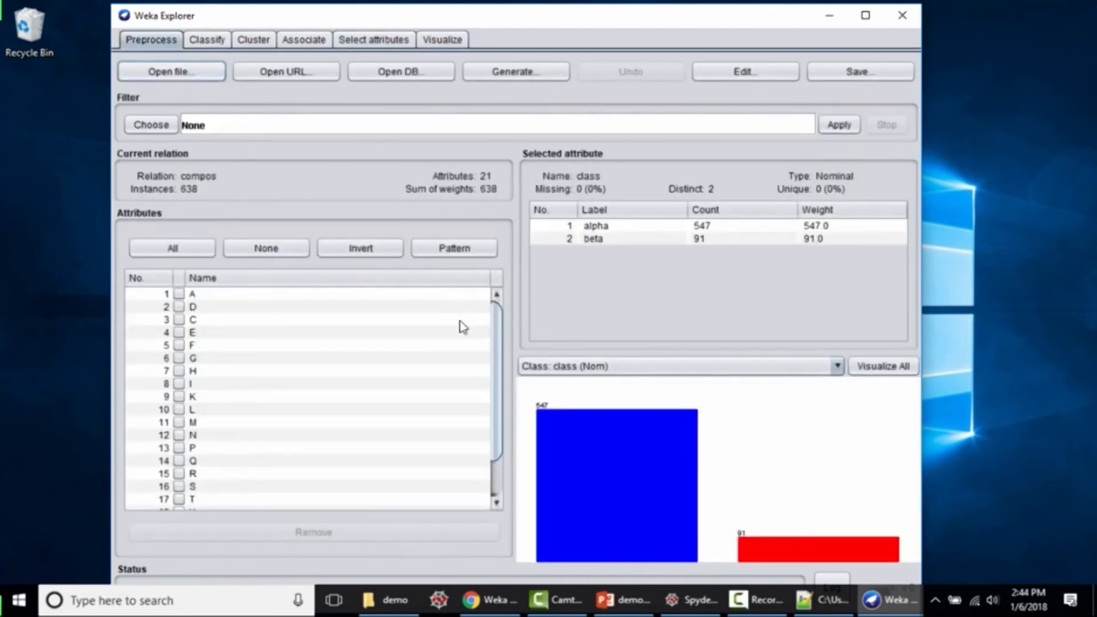
pyautogui.scroll(-2, 326, 380)
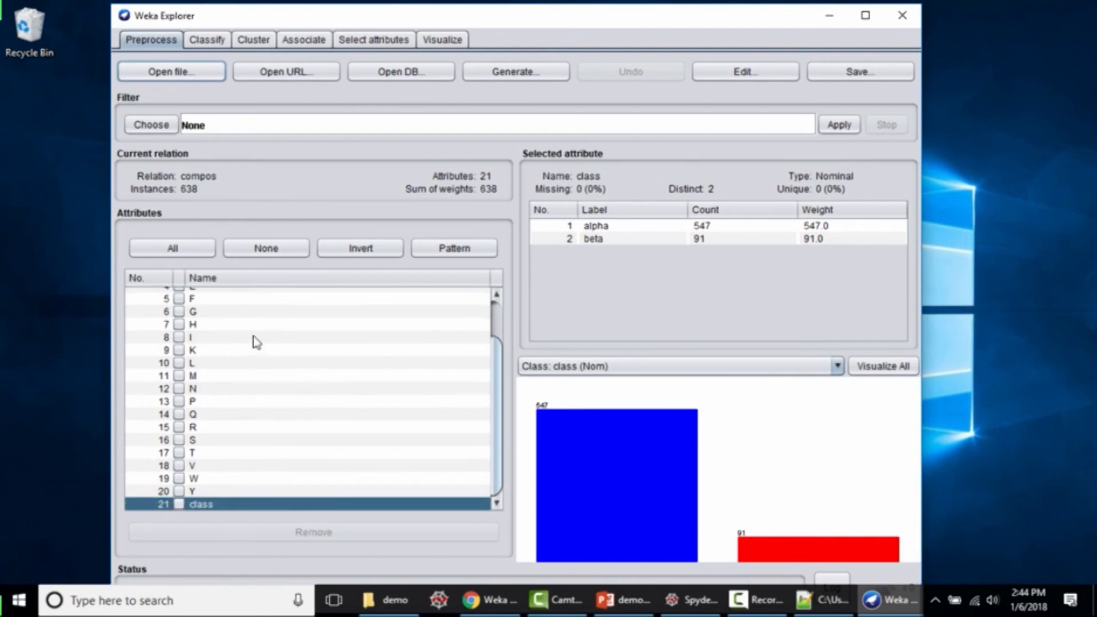
pyautogui.scroll(1, 200, 340)
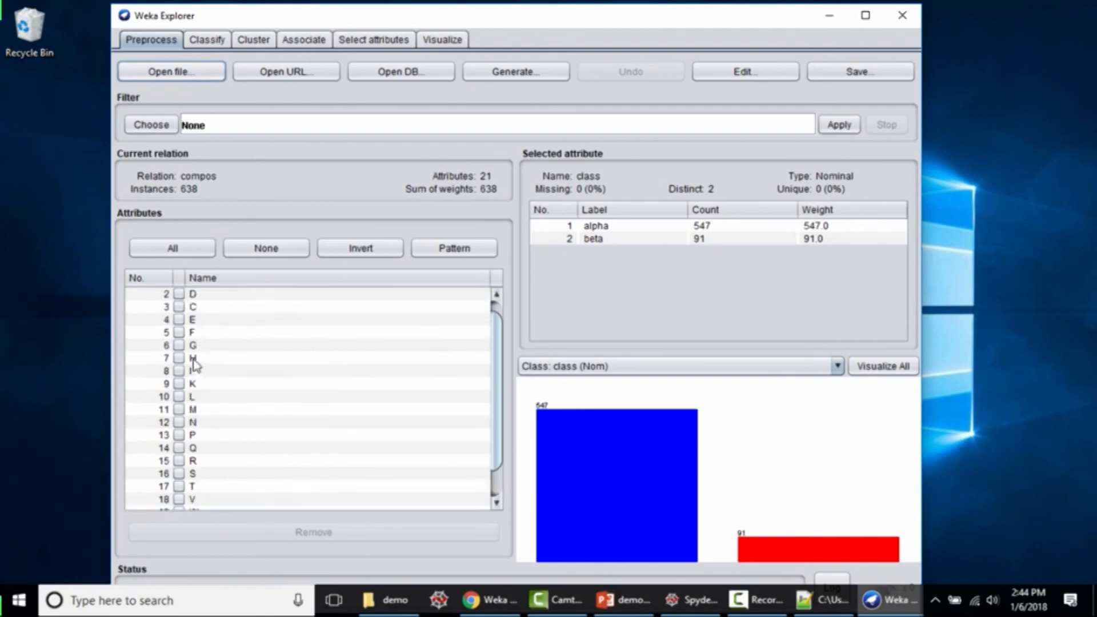
pyautogui.scroll(1, 204, 358)
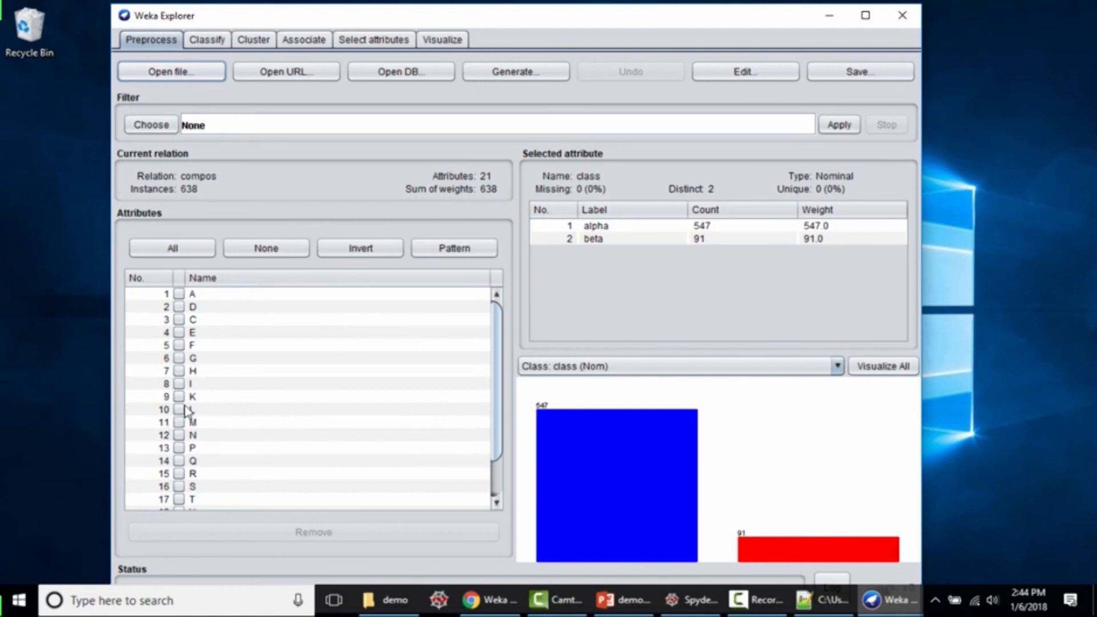
pyautogui.scroll(-3, 186, 409)
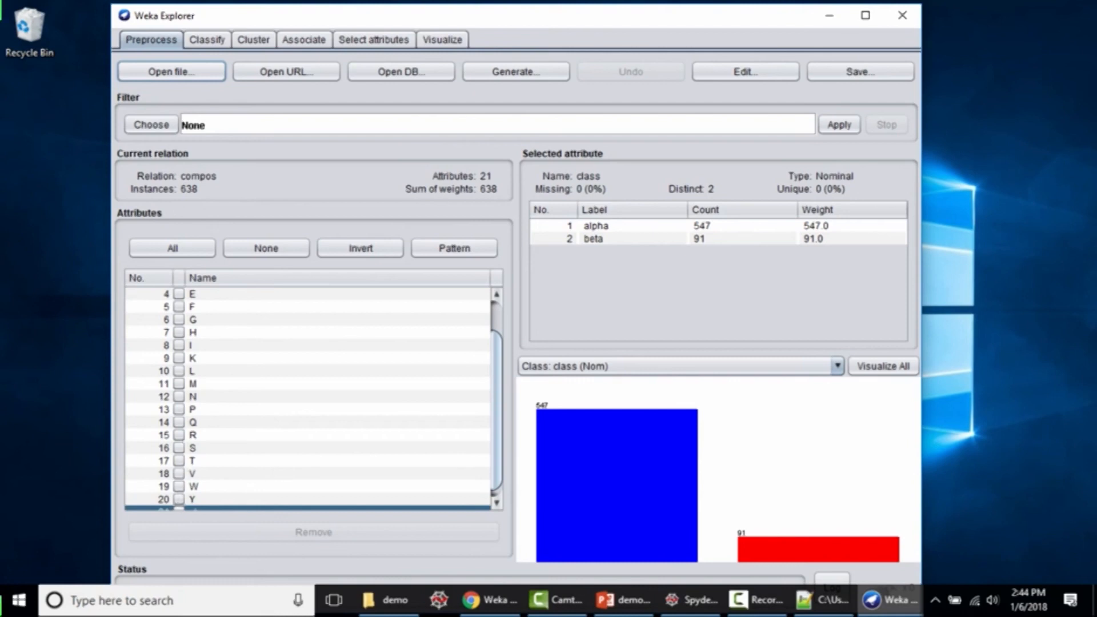
pyautogui.scroll(1, 184, 383)
pyautogui.click(179, 320)
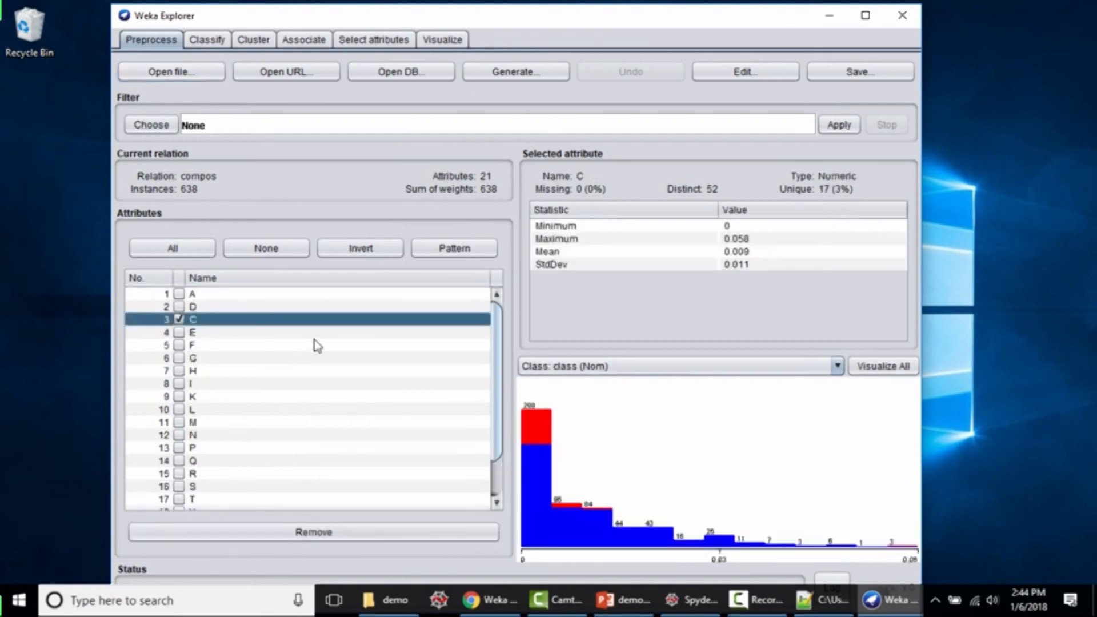
pyautogui.scroll(-1, 212, 379)
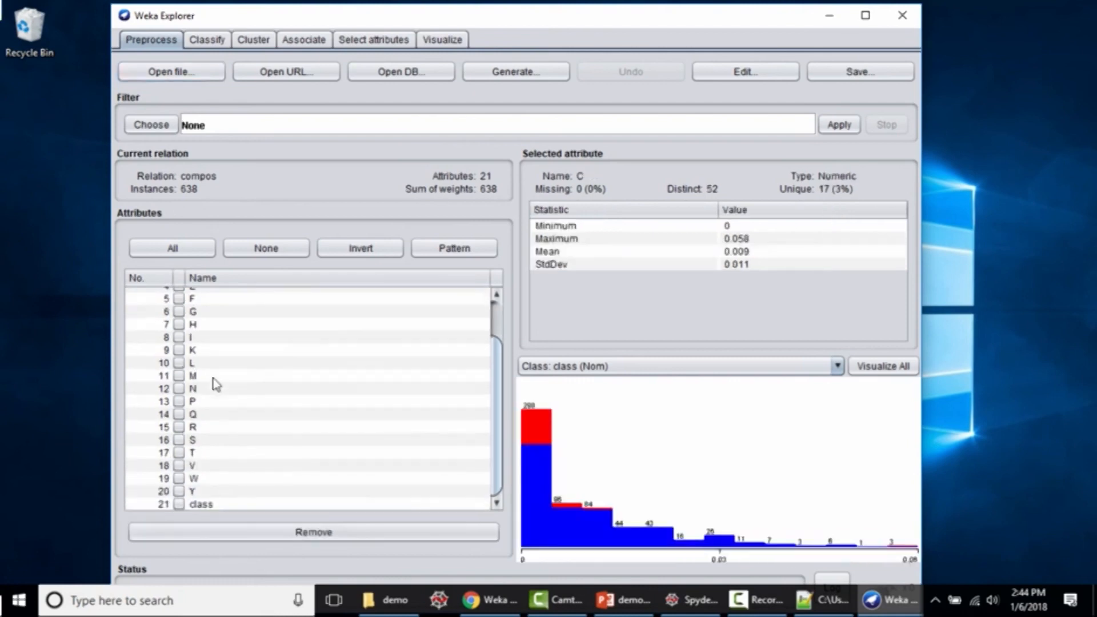
pyautogui.click(179, 491)
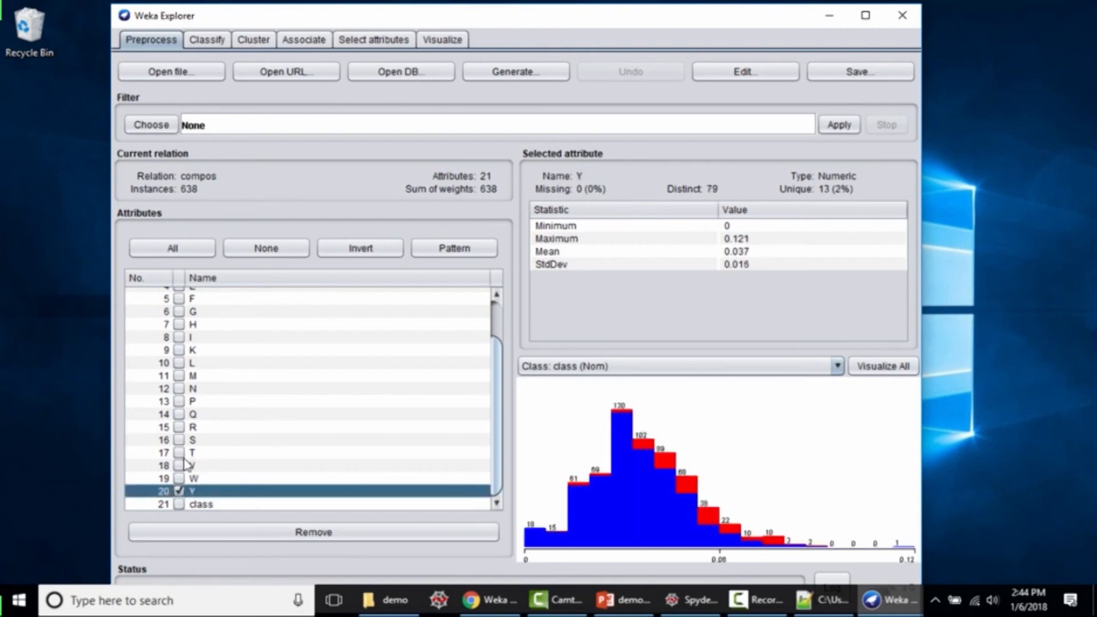
pyautogui.click(179, 364)
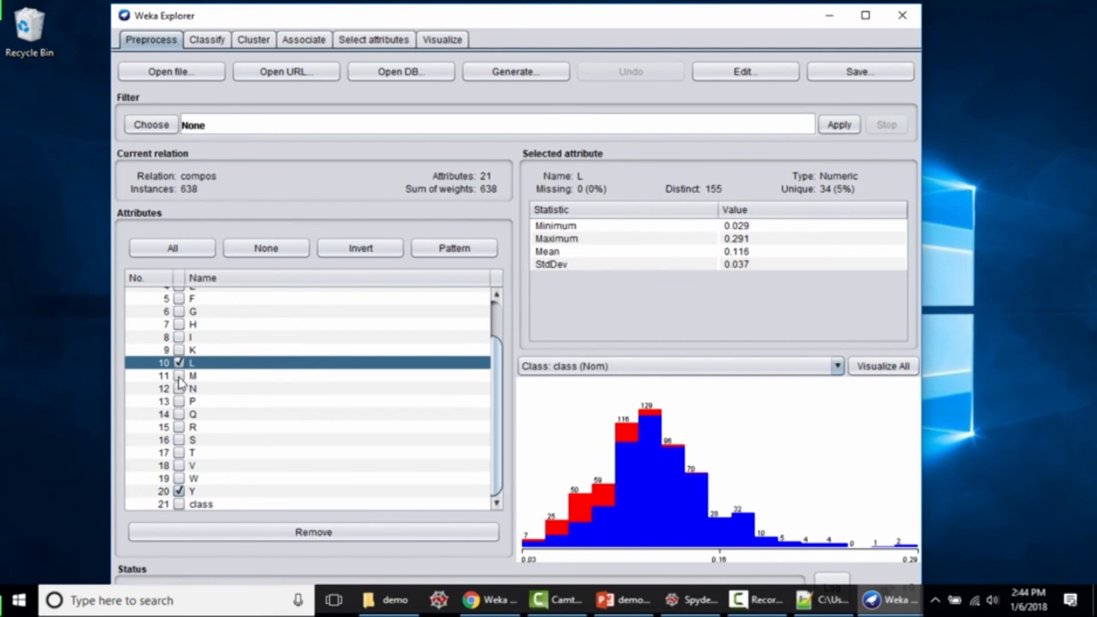
pyautogui.click(179, 377)
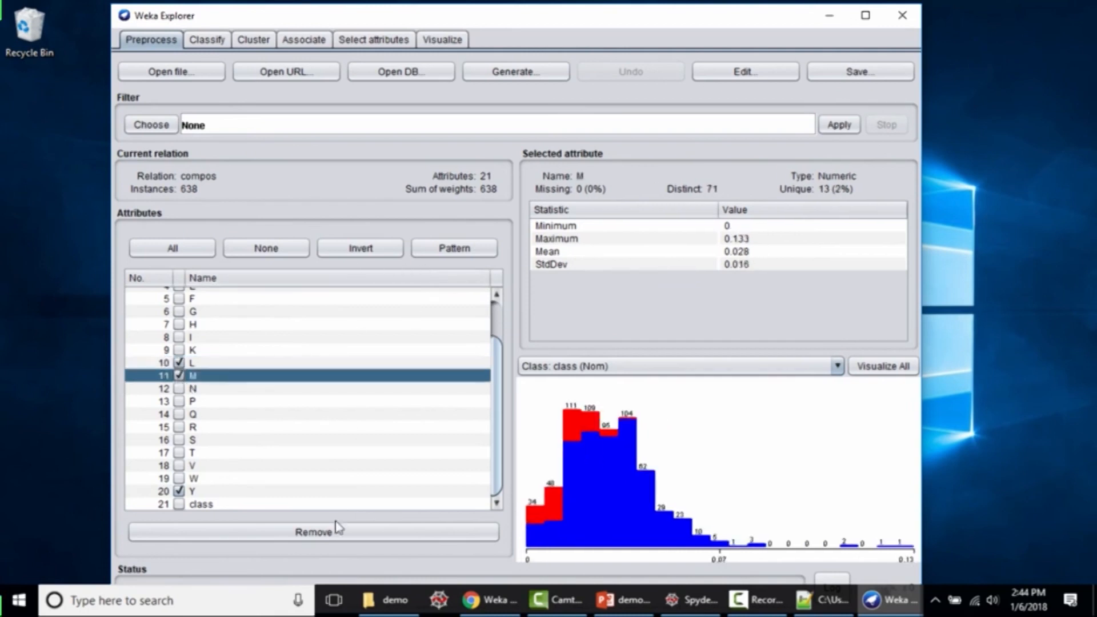
pyautogui.click(321, 529)
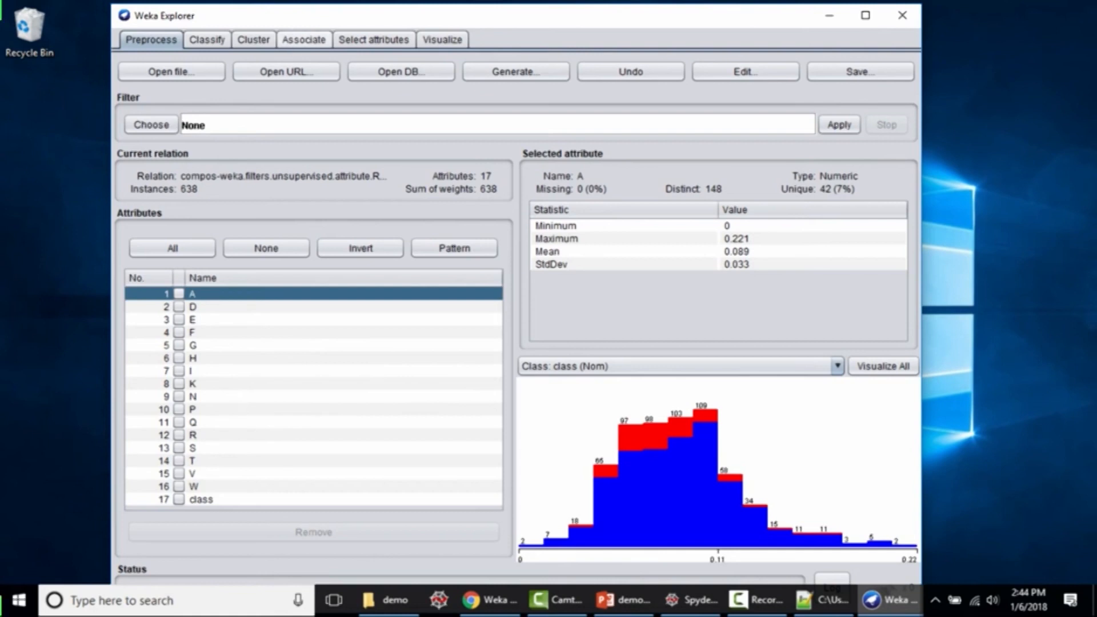
# Step: Rerun Bagging with 10-fold cross-validation on the reduced dataset and compare its results with the previous Bagging run
pyautogui.click(208, 39)
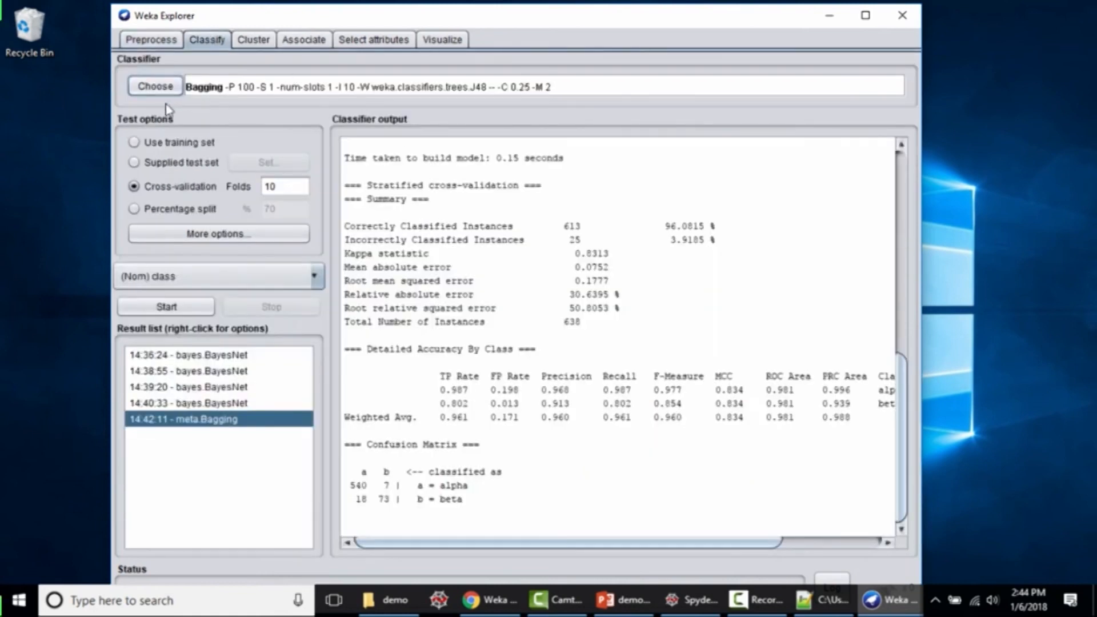
pyautogui.click(171, 310)
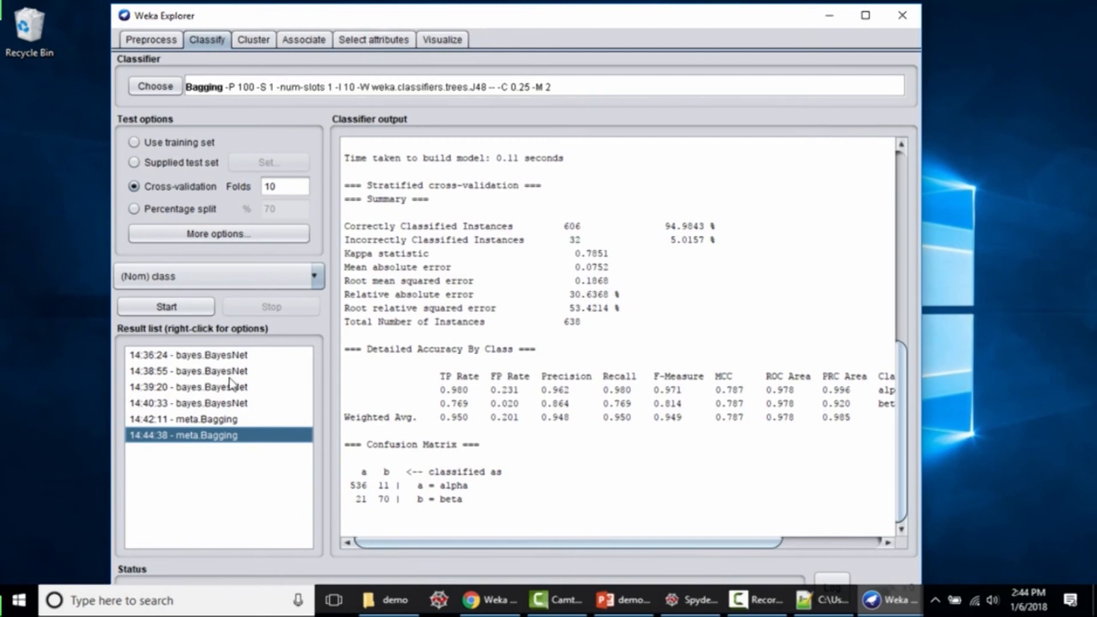
pyautogui.click(212, 422)
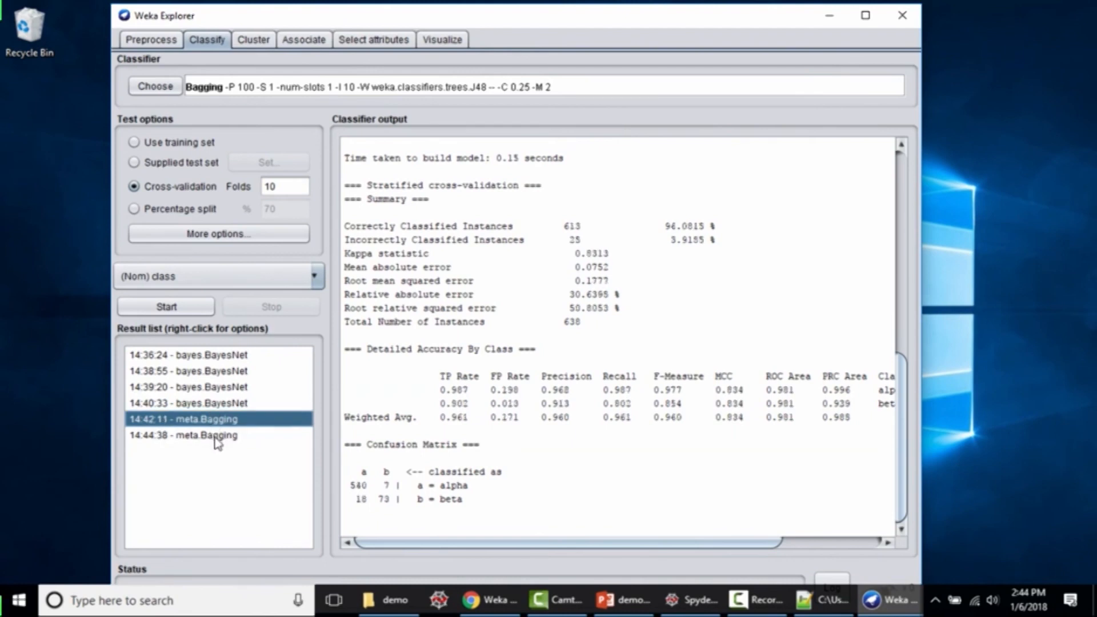
pyautogui.click(217, 438)
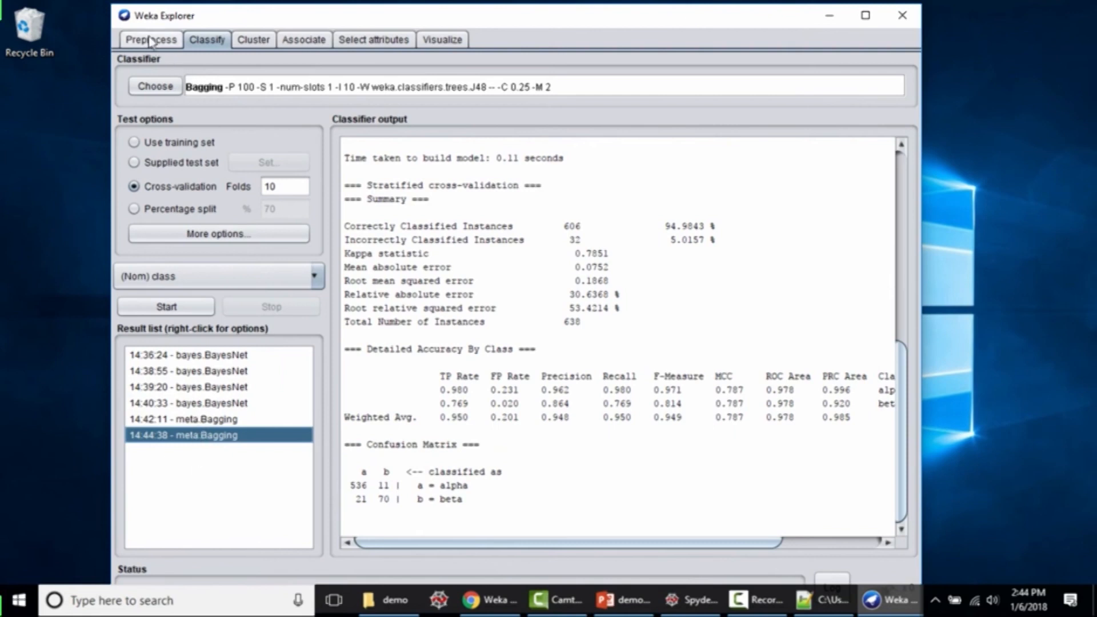
# Step: Choose NaiveBayes as the classifier and run it with 10-fold cross-validation
pyautogui.click(158, 86)
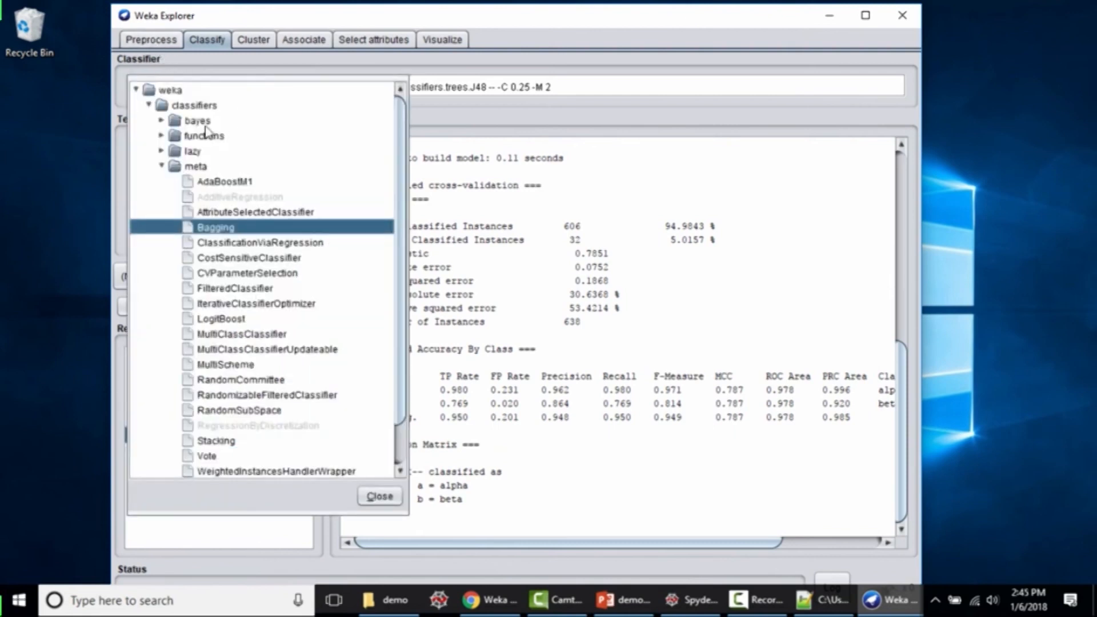
pyautogui.click(162, 121)
pyautogui.click(207, 151)
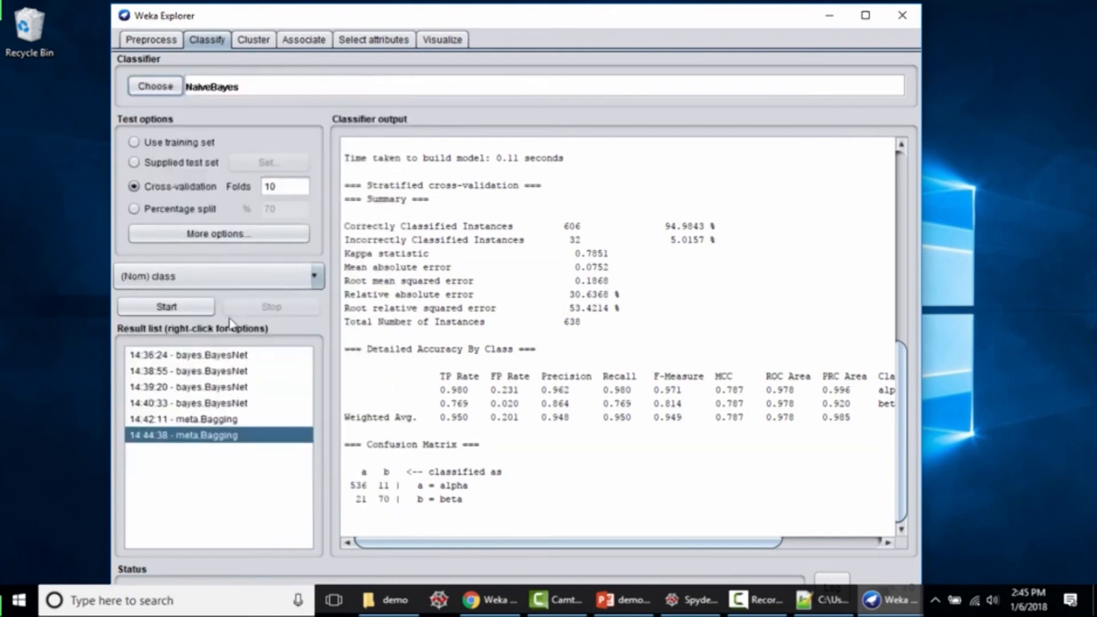
pyautogui.click(203, 306)
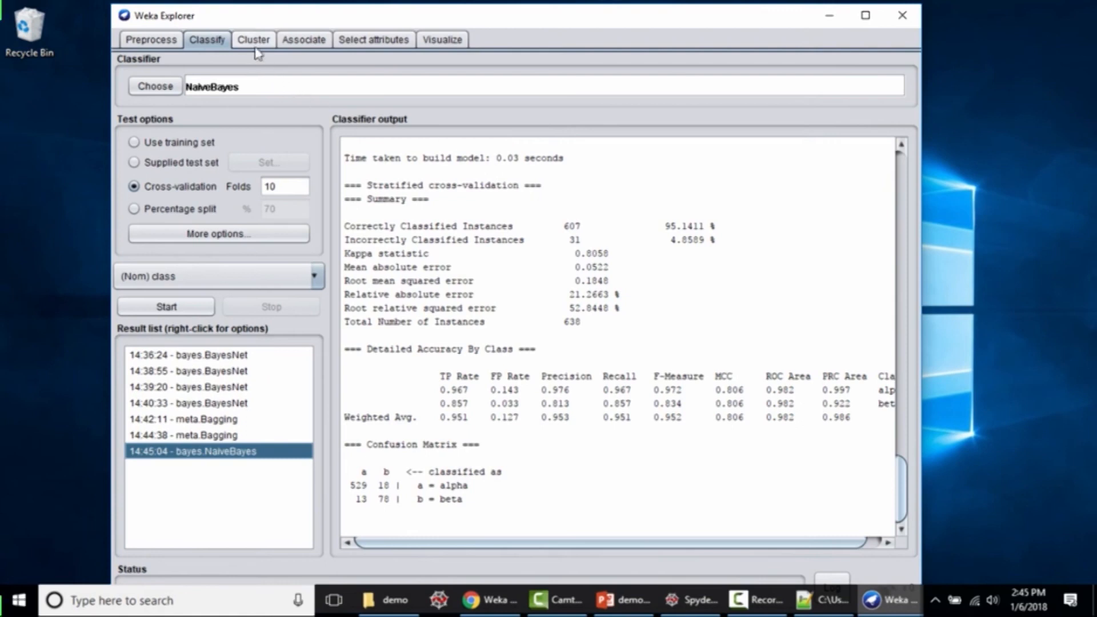
# Step: Choose the rule-based ZeroR classifier and run it with 10-fold cross-validation
pyautogui.click(171, 88)
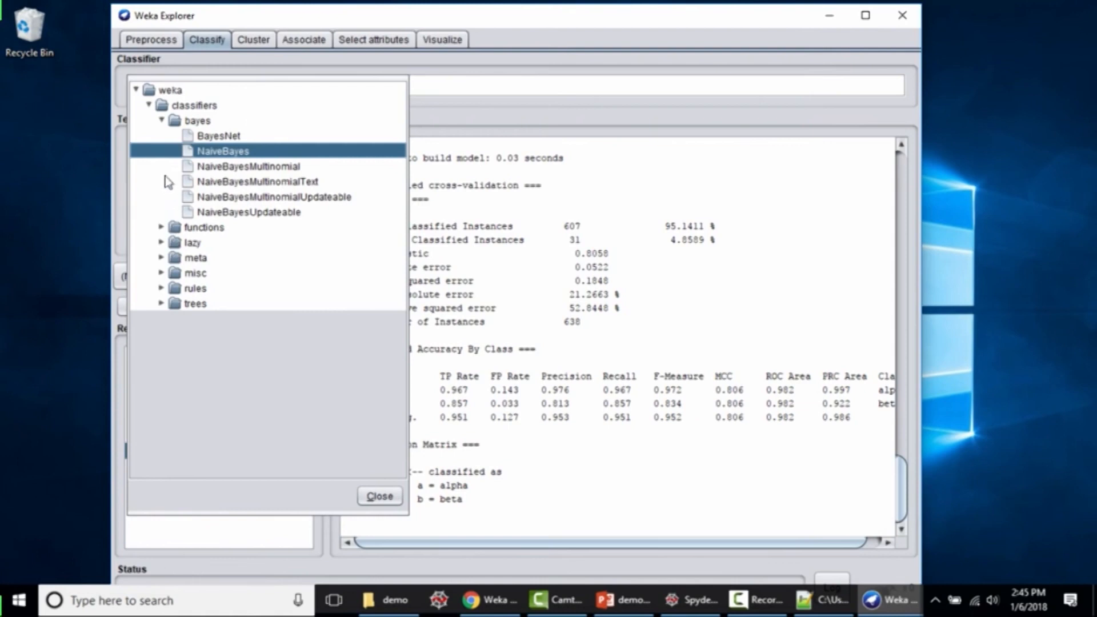
pyautogui.click(161, 288)
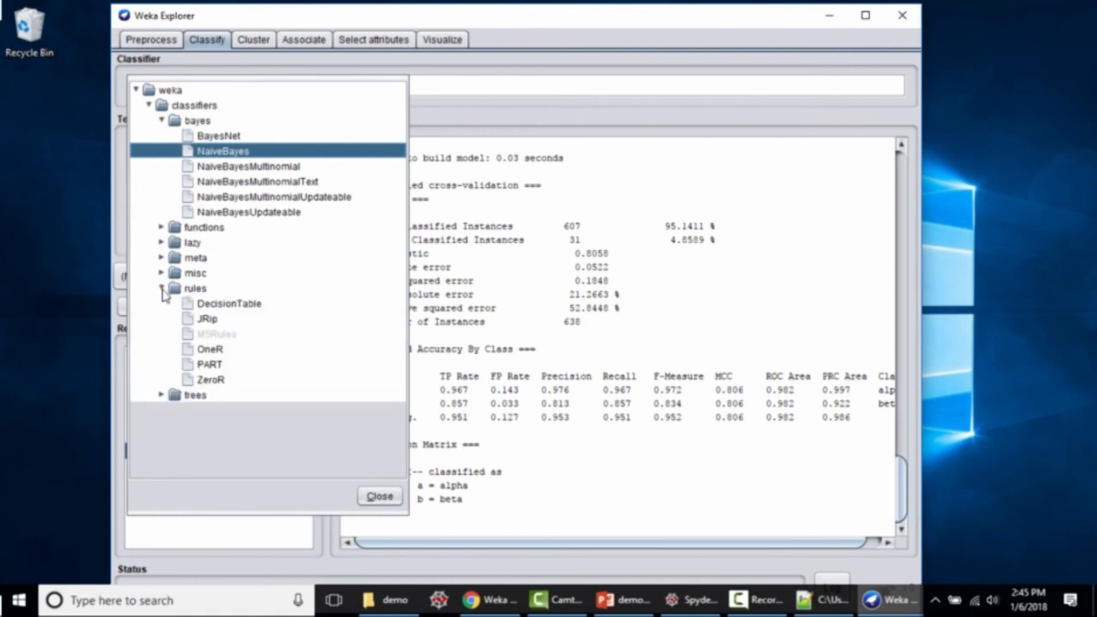
pyautogui.click(201, 380)
pyautogui.click(171, 307)
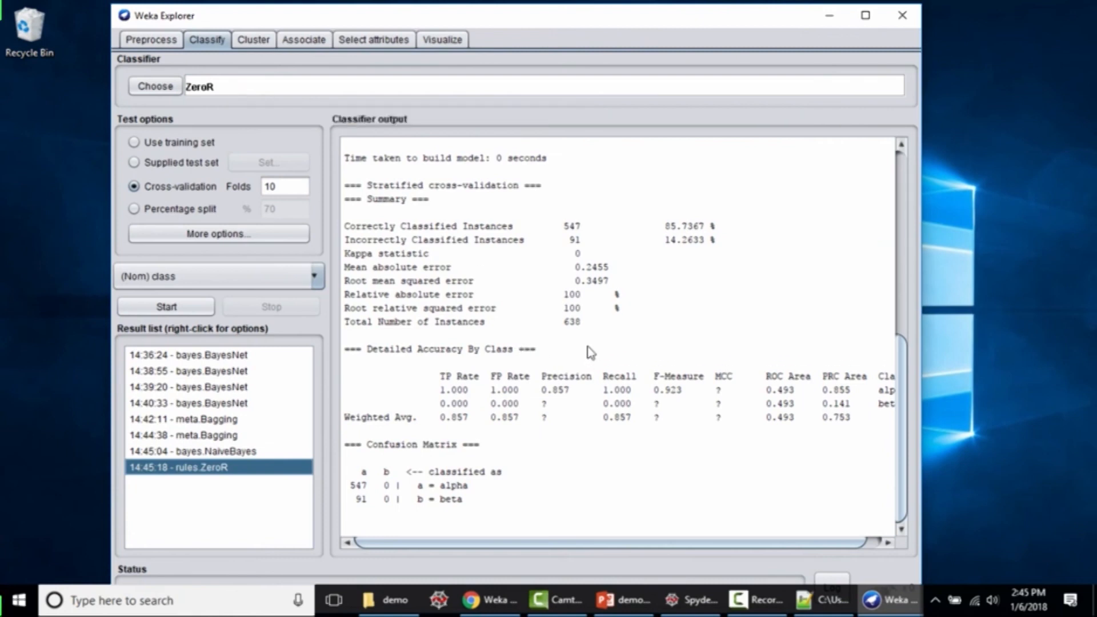
# Step: Rerun ZeroR with 10-fold cross-validation and inspect the distribution of the class attribute
pyautogui.click(167, 307)
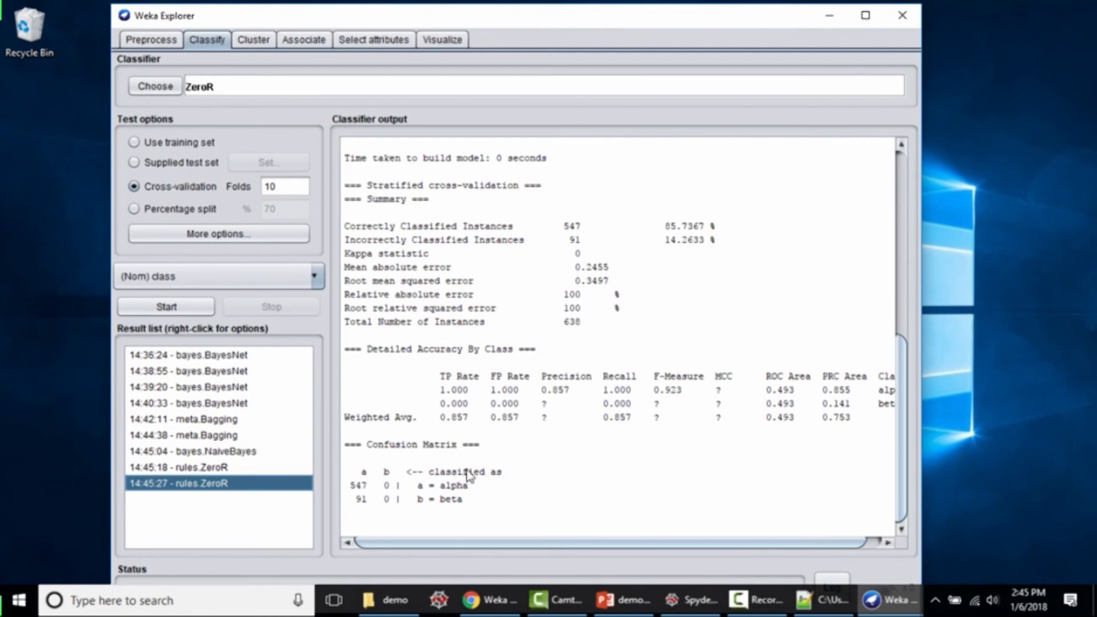
pyautogui.click(151, 39)
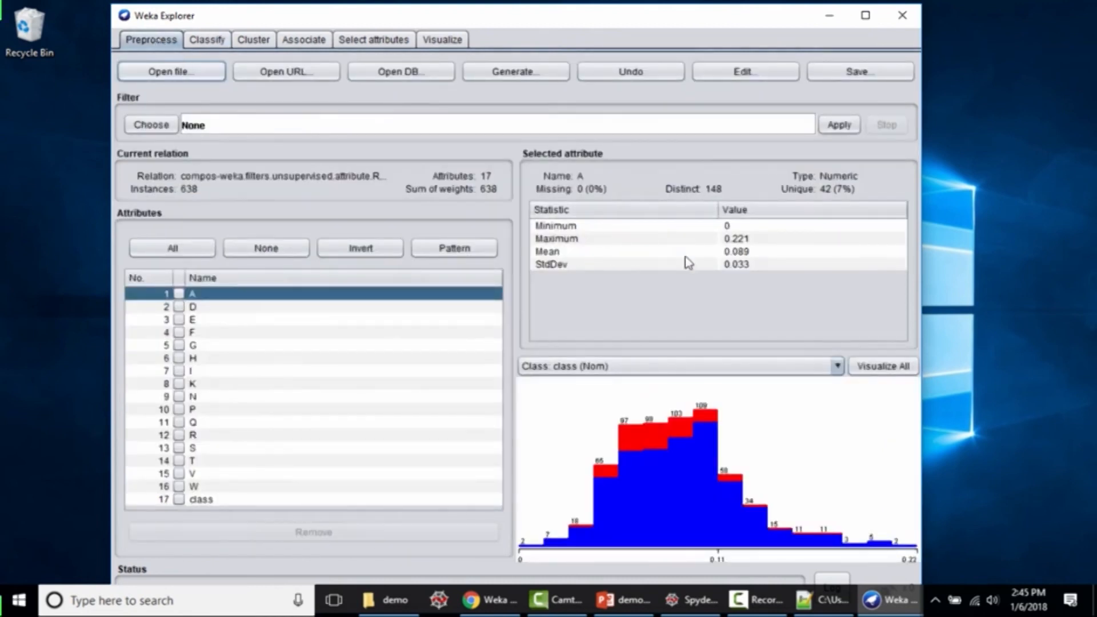
pyautogui.click(220, 499)
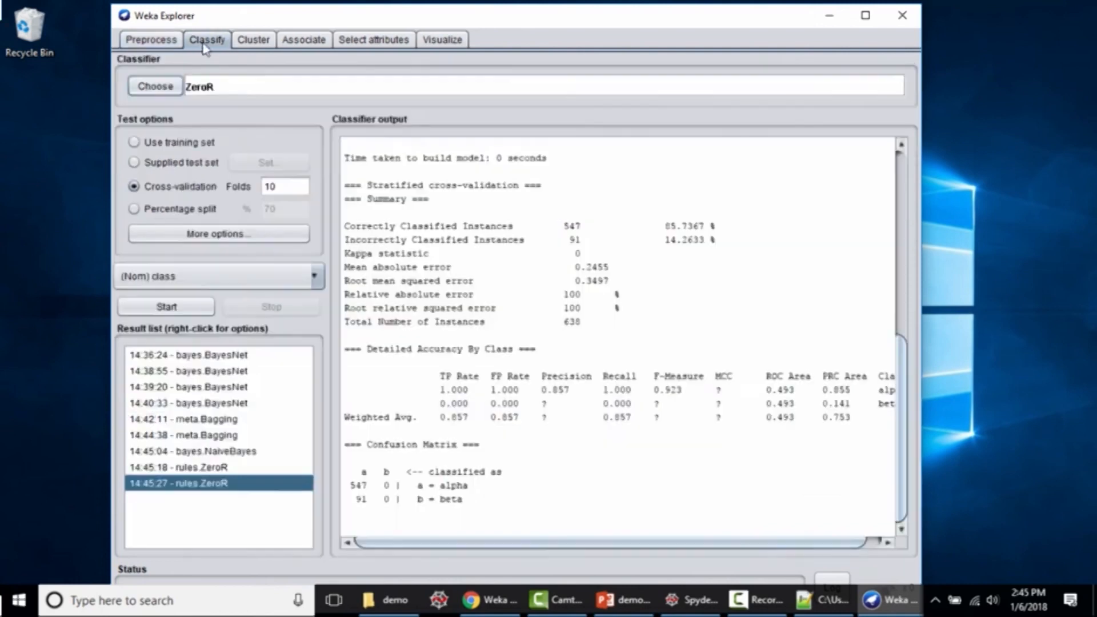
# Step: Examine ZeroR's TP rate for the alpha class and its weighted average TP rate in the detailed accuracy results
pyautogui.click(205, 41)
pyautogui.moveTo(439, 394); pyautogui.dragTo(474, 394)
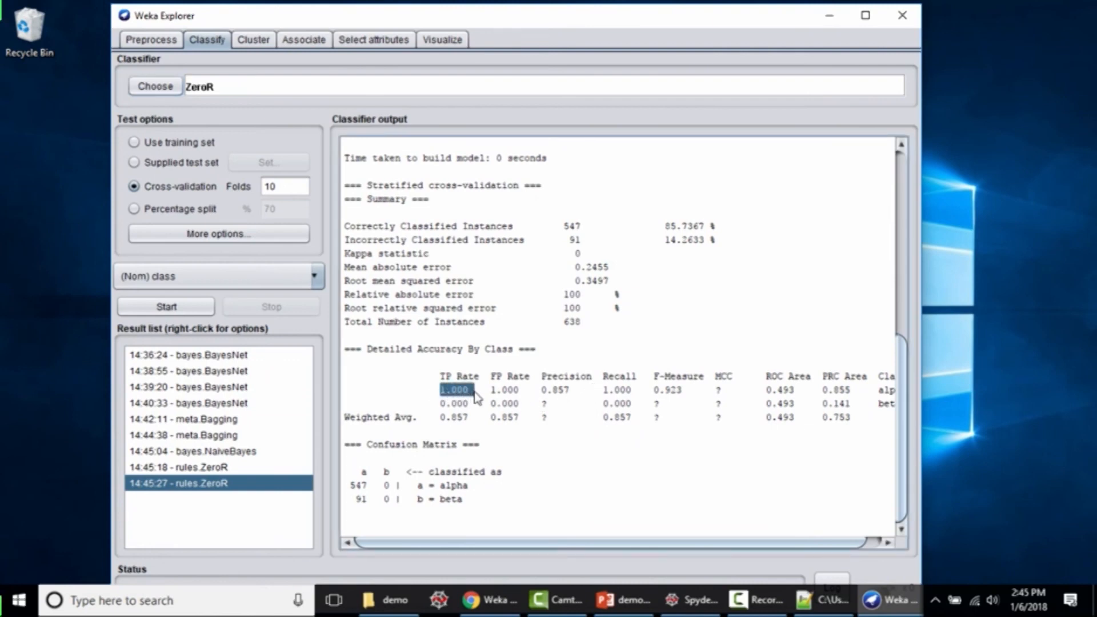
pyautogui.click(433, 422)
pyautogui.moveTo(434, 423); pyautogui.dragTo(465, 417)
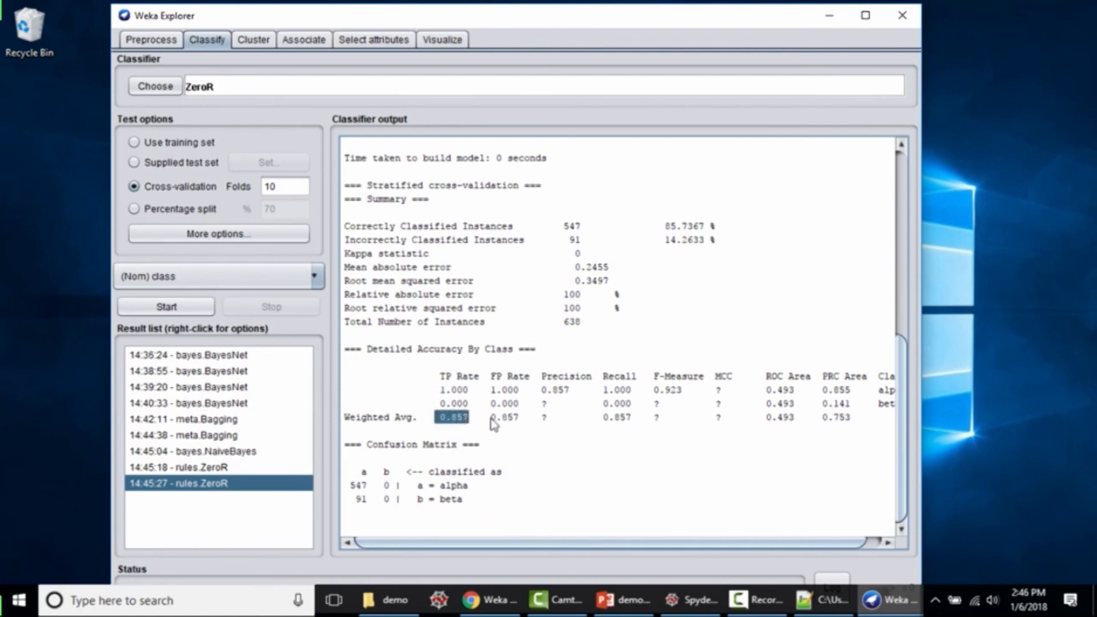
pyautogui.click(478, 430)
pyautogui.moveTo(436, 417); pyautogui.dragTo(470, 418)
pyautogui.click(483, 435)
pyautogui.moveTo(440, 418); pyautogui.dragTo(462, 419)
pyautogui.click(492, 452)
pyautogui.moveTo(441, 416); pyautogui.dragTo(469, 417)
pyautogui.click(474, 420)
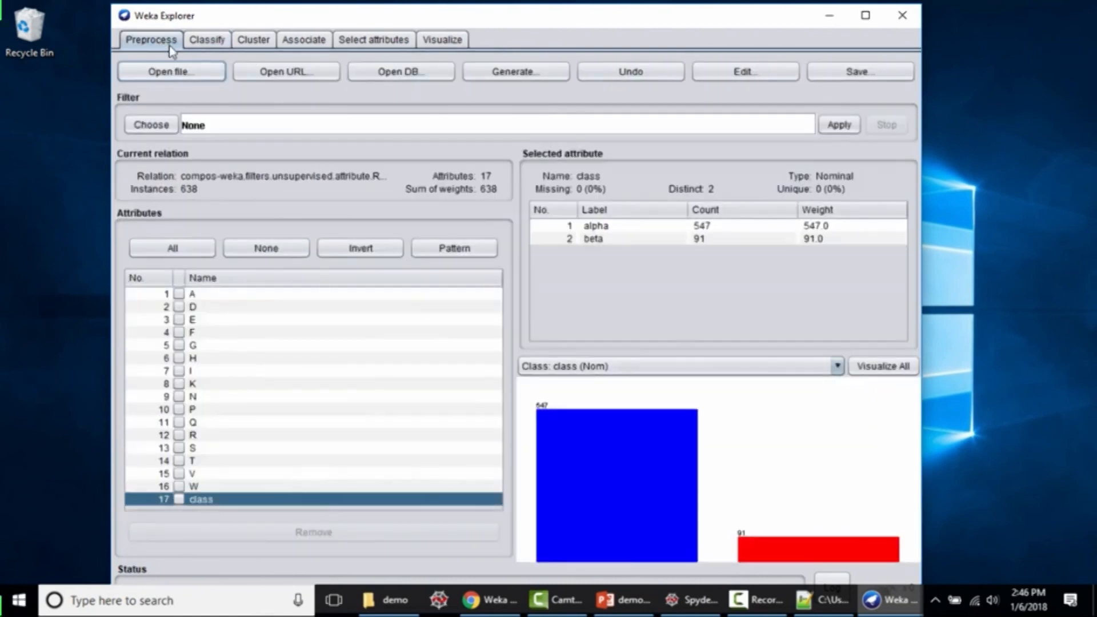
# Step: Run attribute selection with the CfsSubsetEval evaluator and GreedyStepwise search, using 10-fold cross-validation with seed 1
pyautogui.click(160, 41)
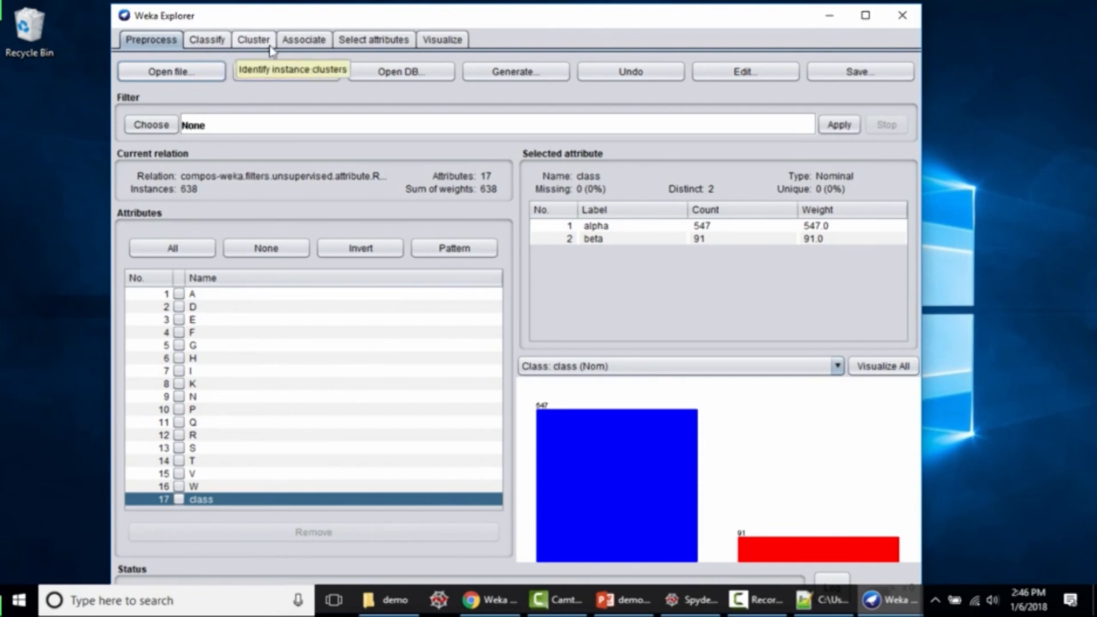
pyautogui.click(372, 40)
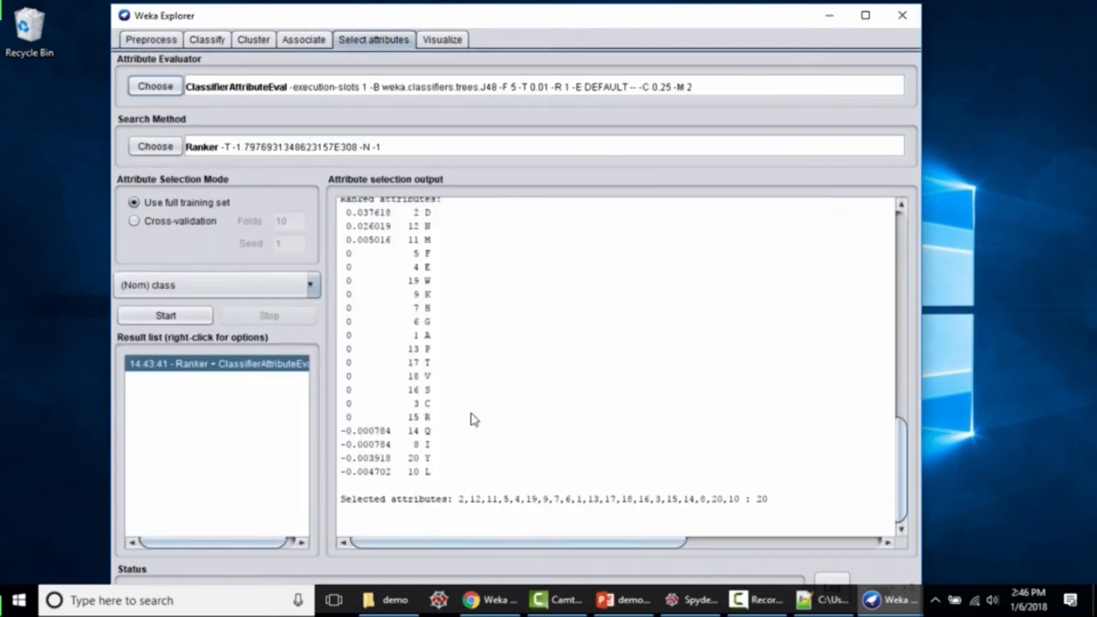
pyautogui.scroll(1, 424, 282)
pyautogui.scroll(-1, 407, 276)
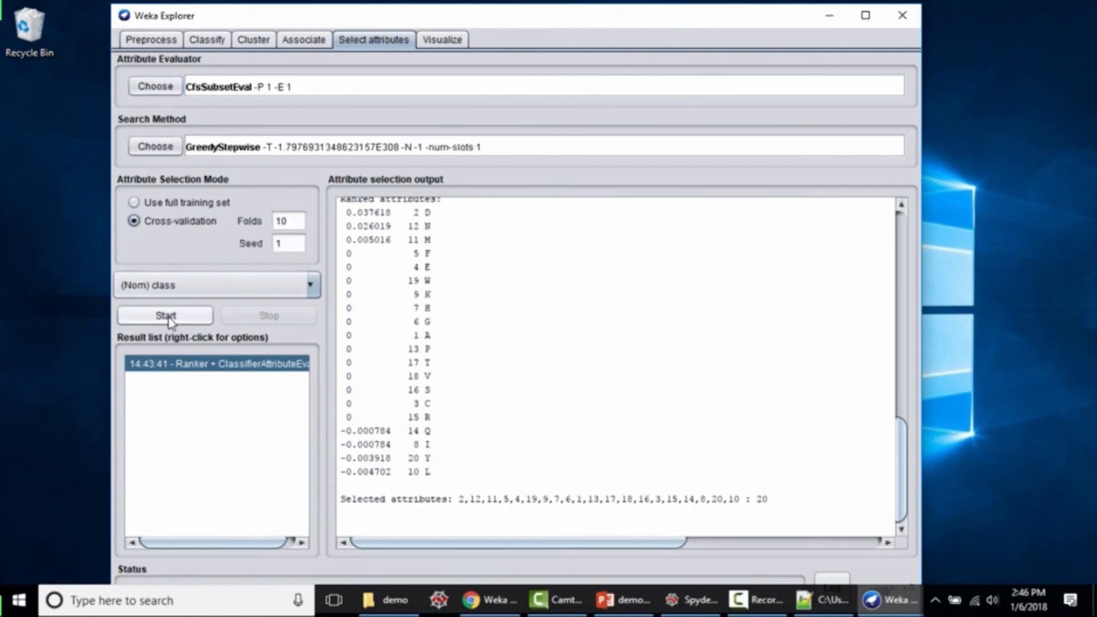
pyautogui.click(165, 316)
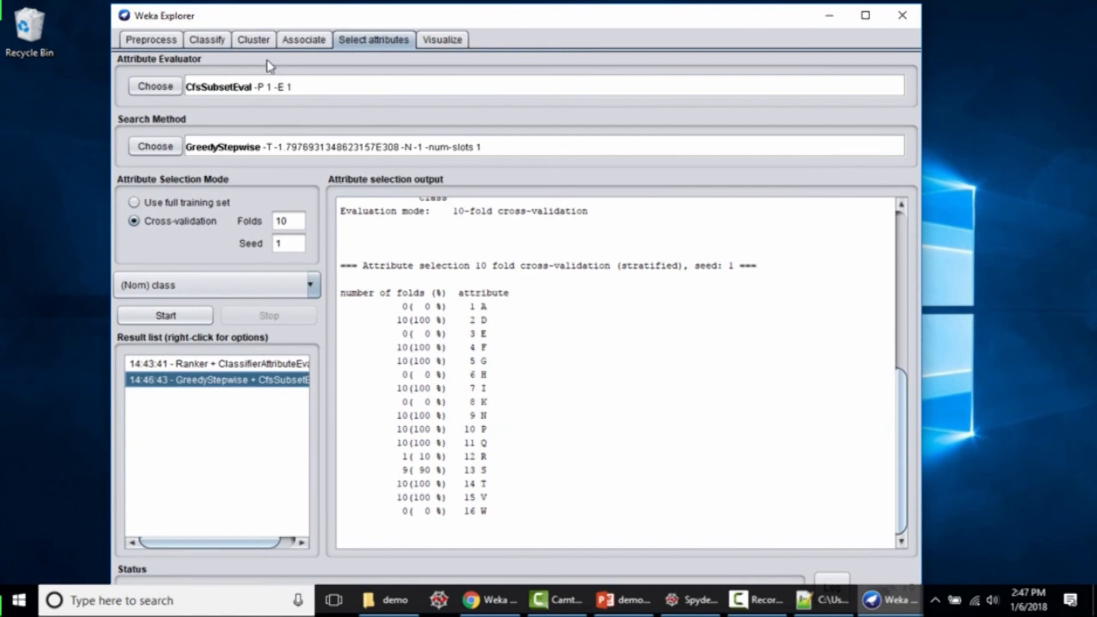
# Step: Remove the attributes A, E, H, K, R and S from the dataset, consulting the GreedyStepwise selection results
pyautogui.click(141, 41)
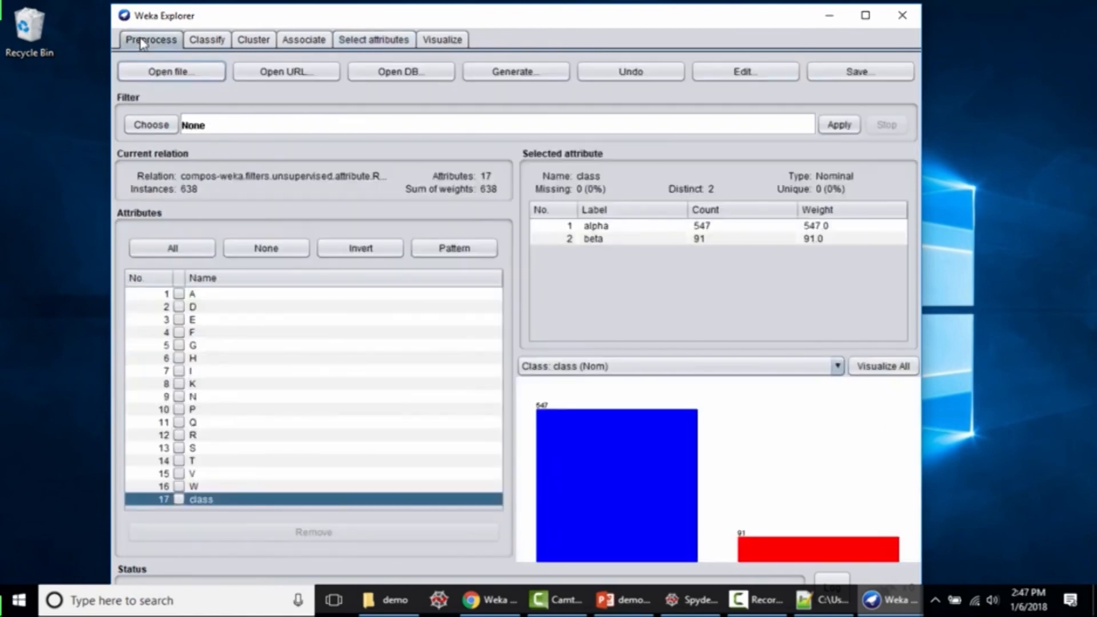
pyautogui.click(179, 294)
pyautogui.click(179, 320)
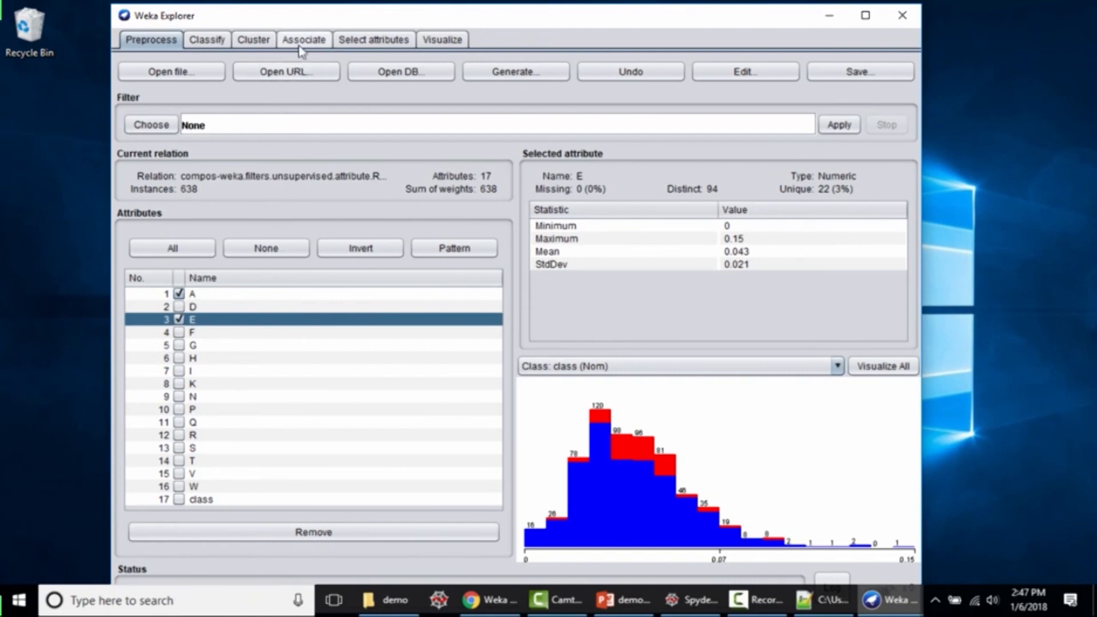
pyautogui.click(366, 41)
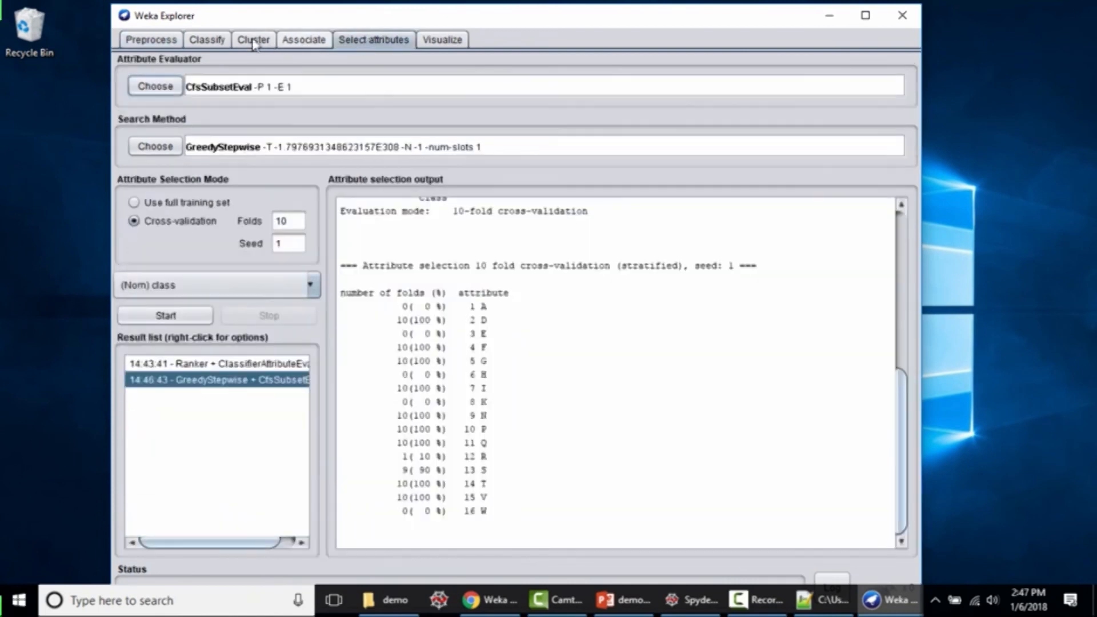
pyautogui.click(157, 45)
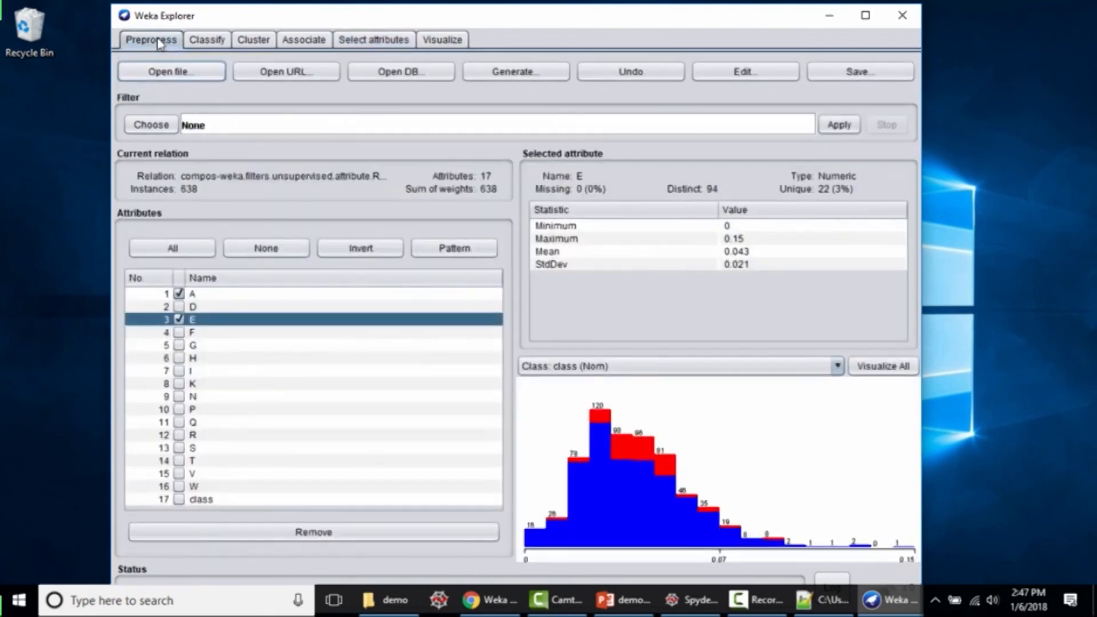
pyautogui.click(178, 358)
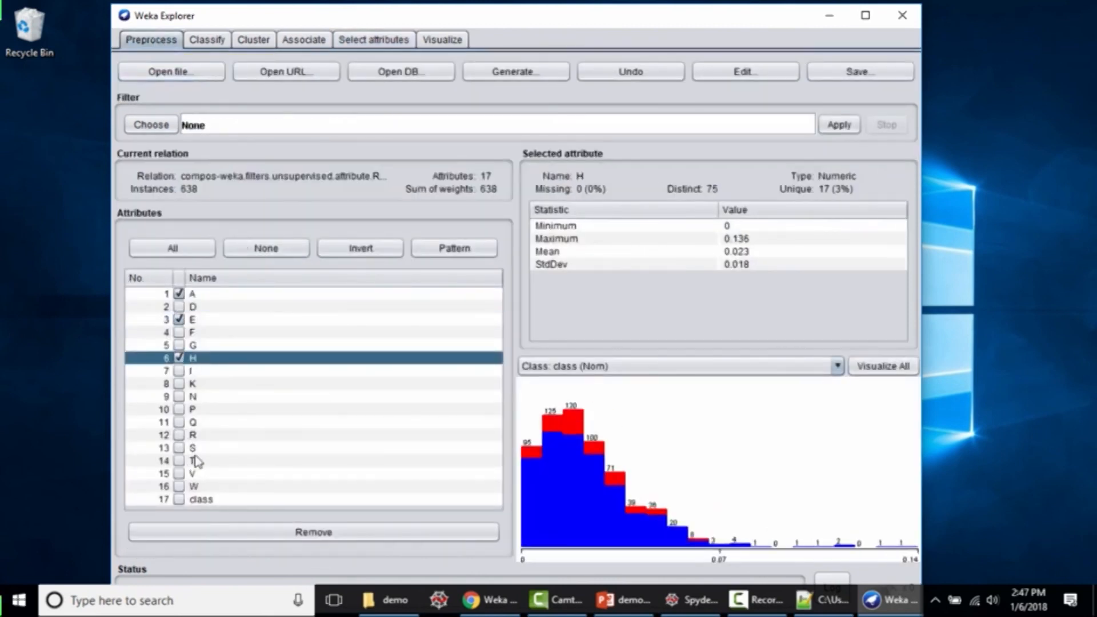
pyautogui.click(179, 384)
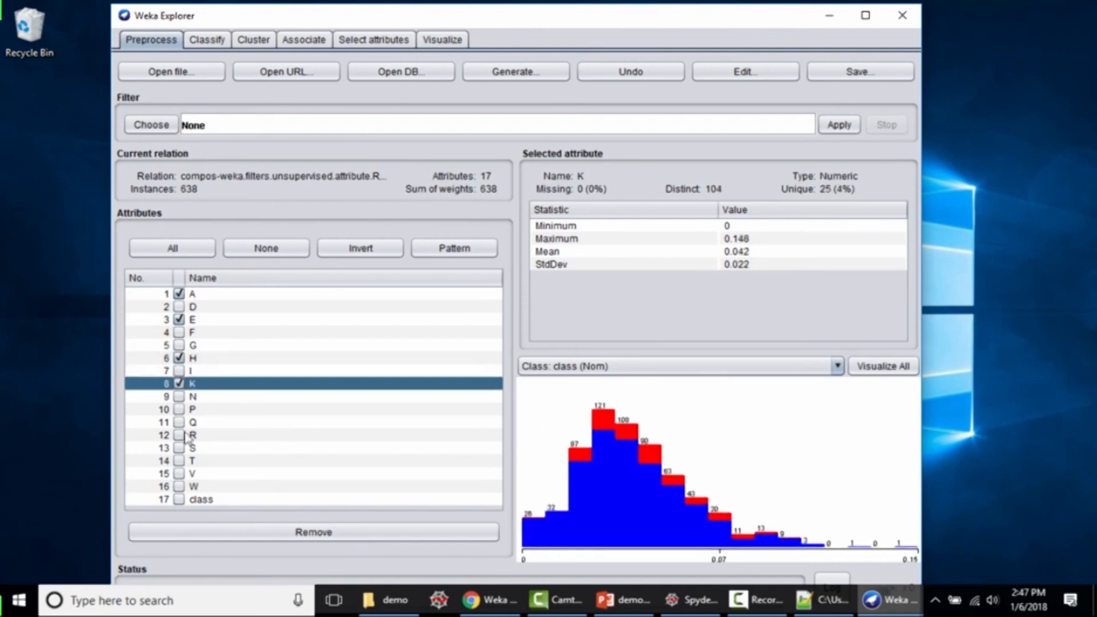
pyautogui.click(179, 435)
pyautogui.click(179, 448)
pyautogui.click(266, 532)
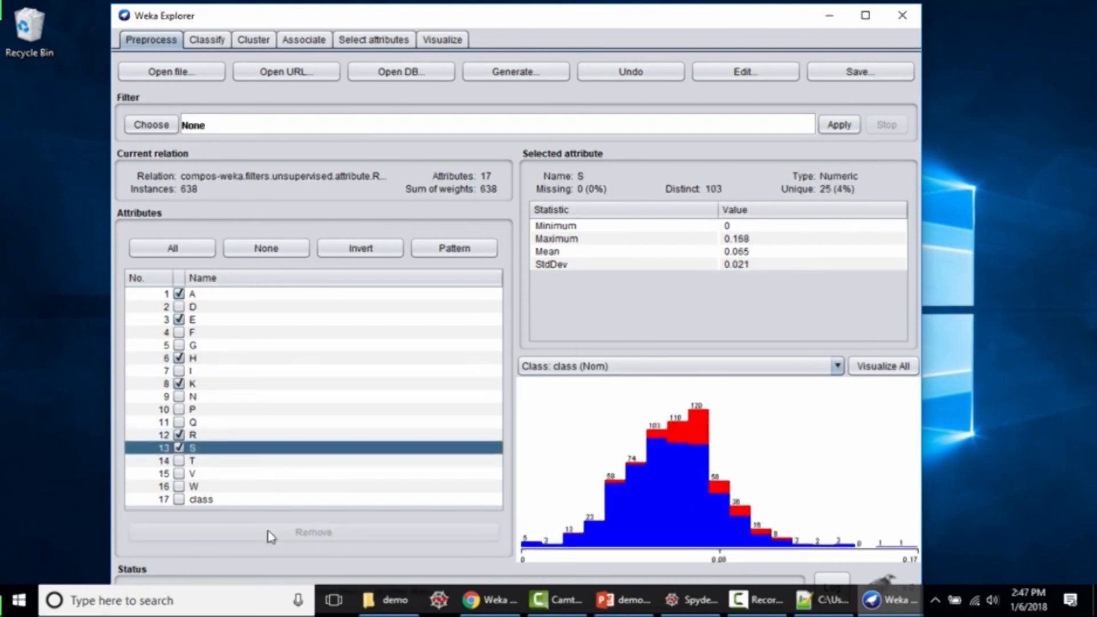
# Step: Remove the attribute W as well and check the remaining attributes against the GreedyStepwise selection results
pyautogui.click(366, 42)
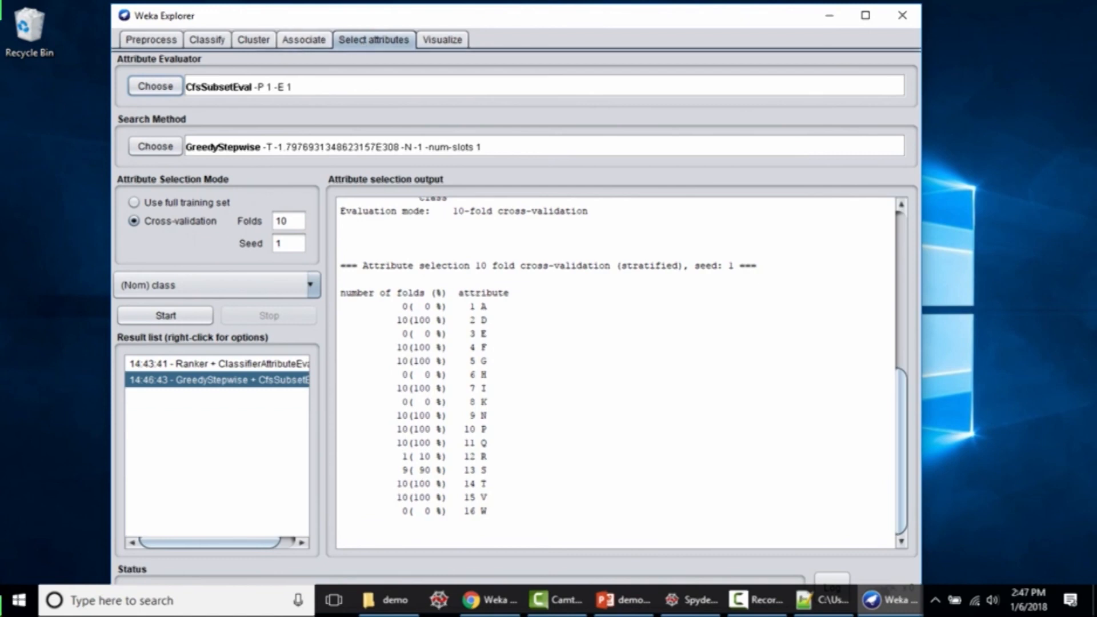
pyautogui.click(143, 41)
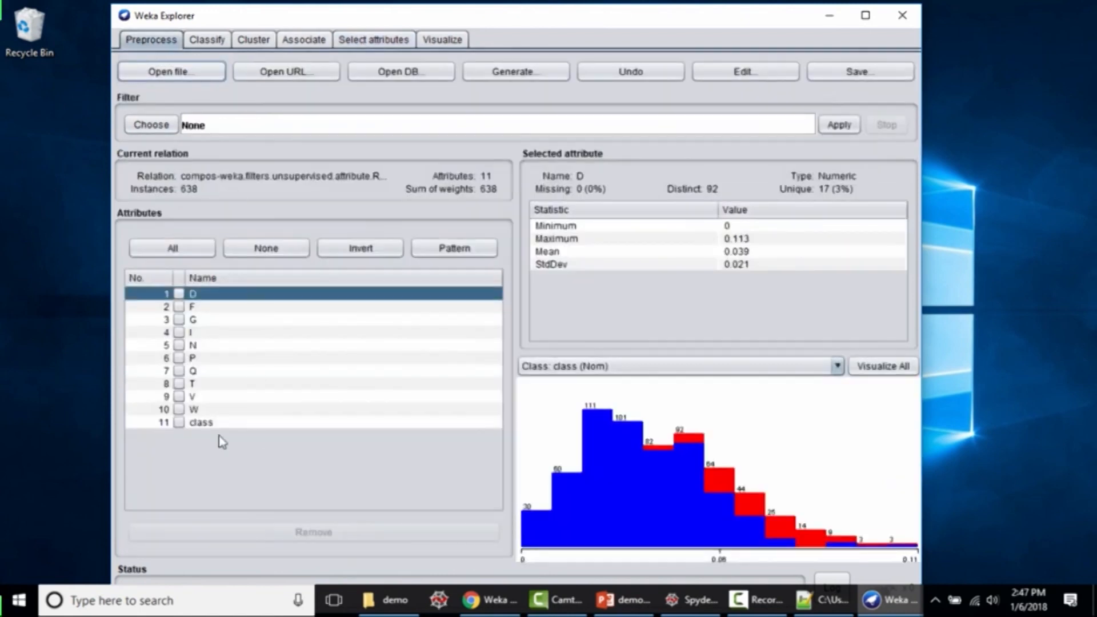
pyautogui.click(179, 409)
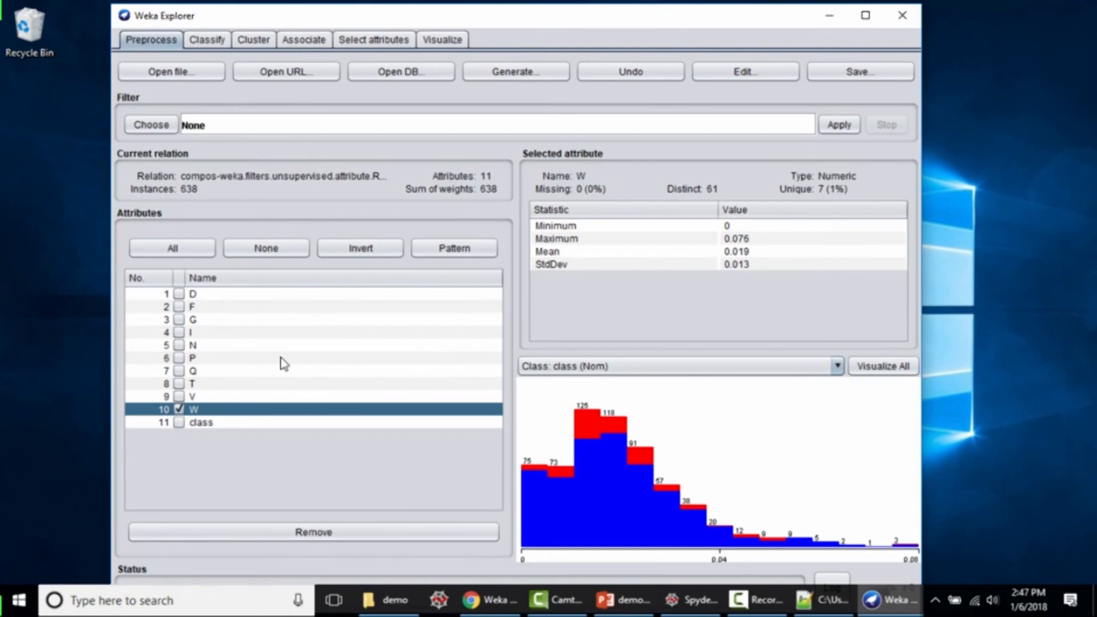
pyautogui.click(263, 536)
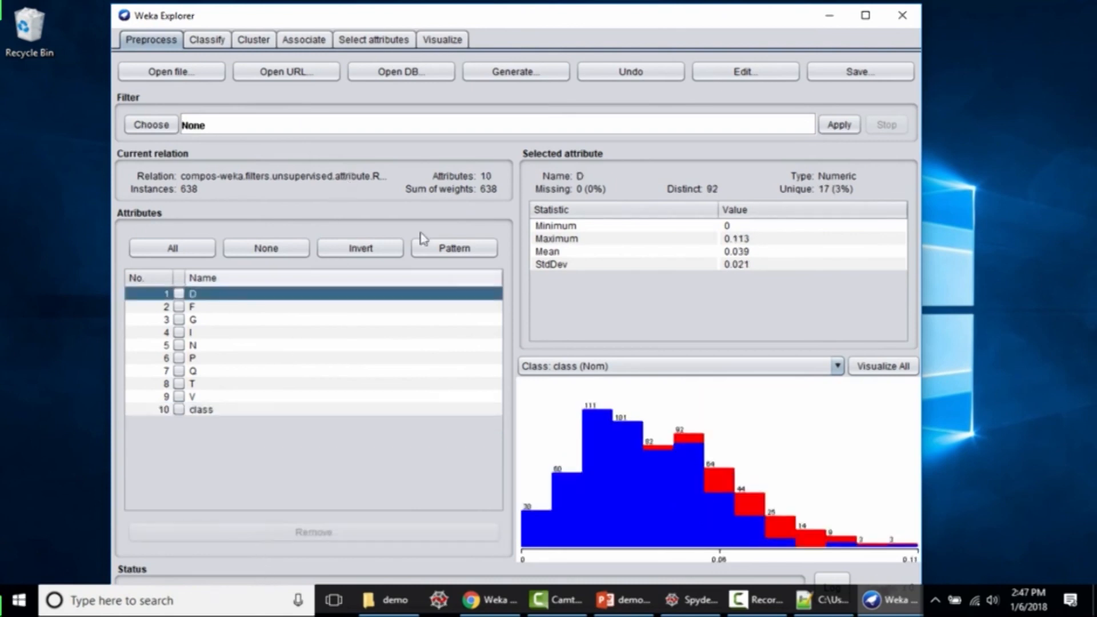
pyautogui.click(357, 43)
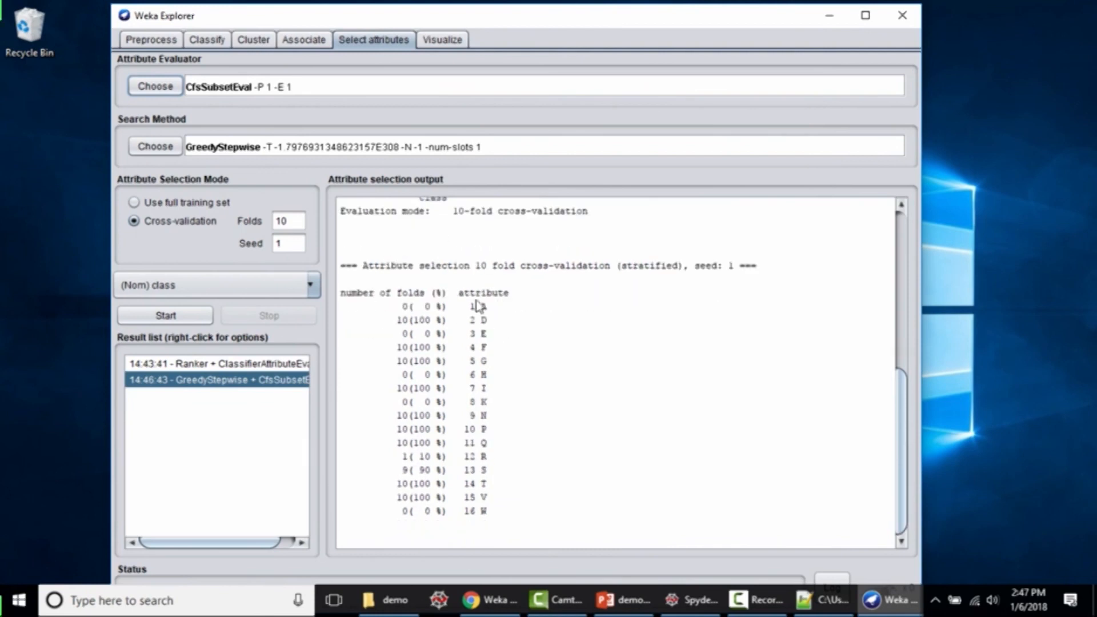
pyautogui.click(151, 42)
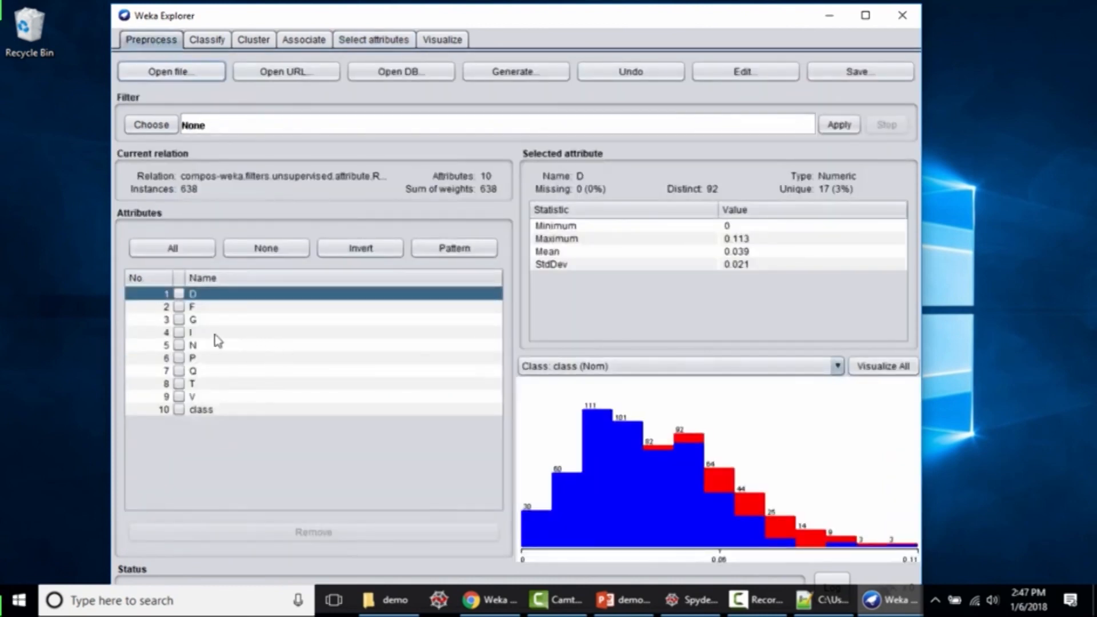
pyautogui.click(192, 309)
pyautogui.click(203, 294)
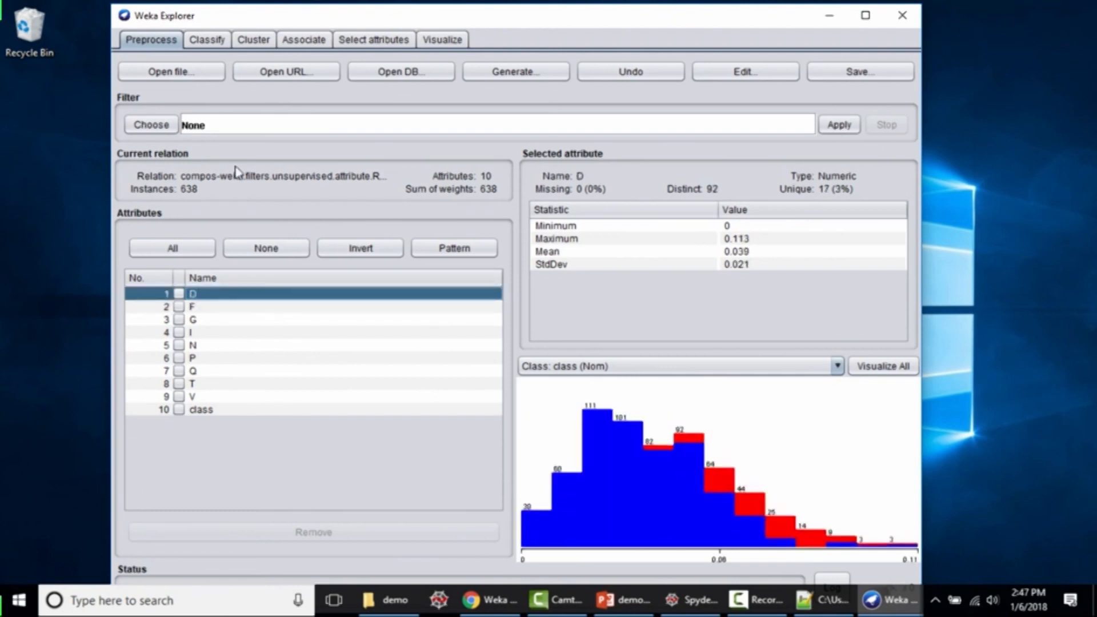
# Step: Choose BayesNet as the classifier and run it with 10-fold cross-validation on the reduced dataset
pyautogui.click(209, 42)
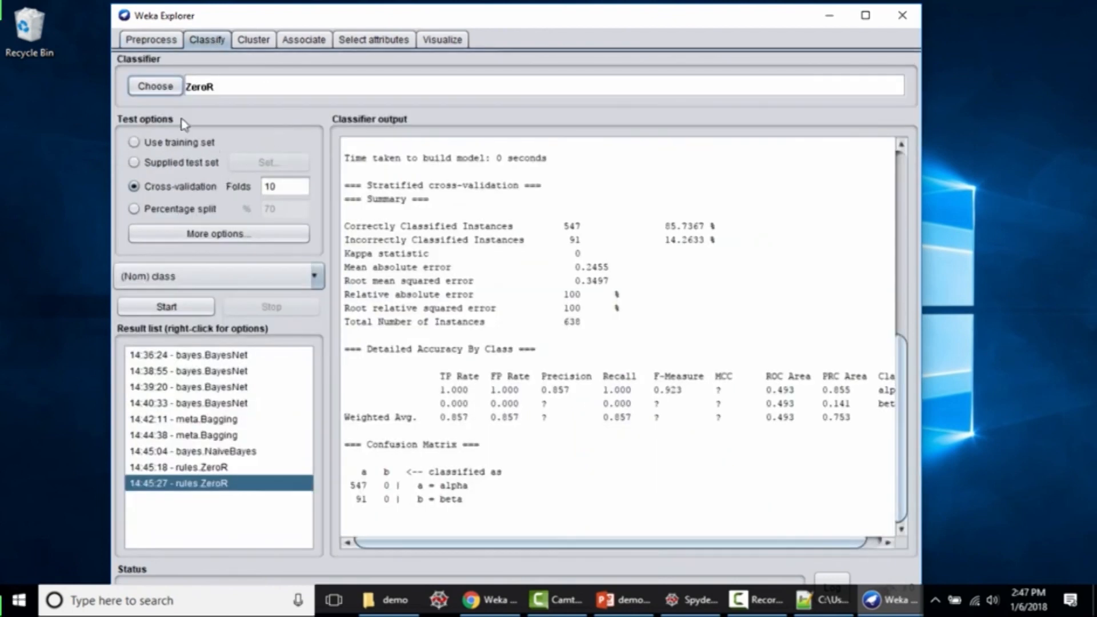
pyautogui.click(155, 86)
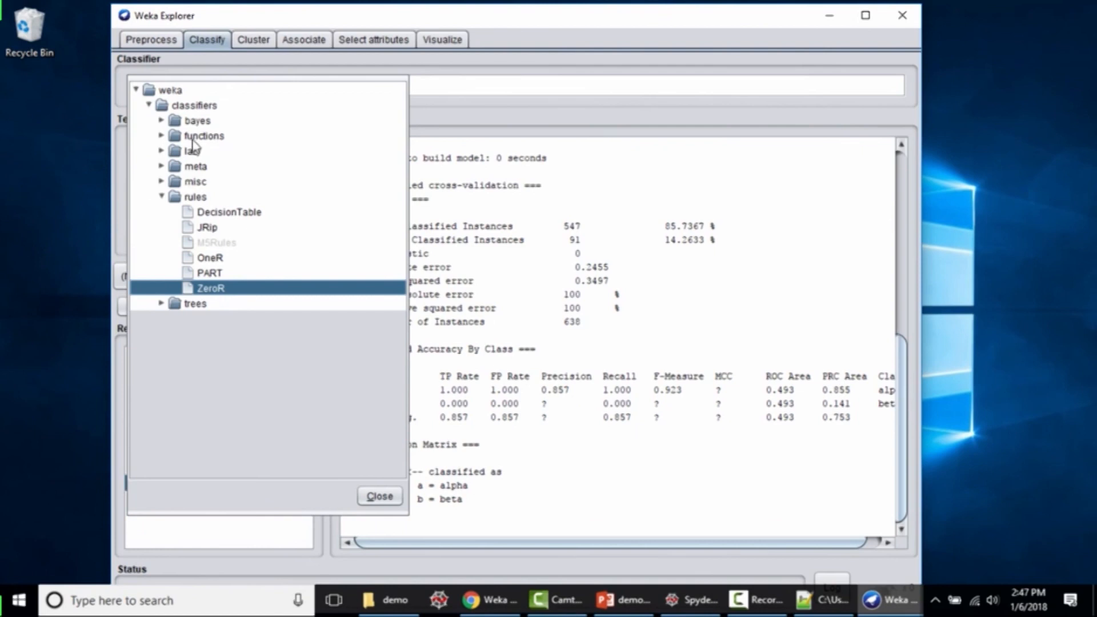
pyautogui.click(162, 122)
pyautogui.click(203, 138)
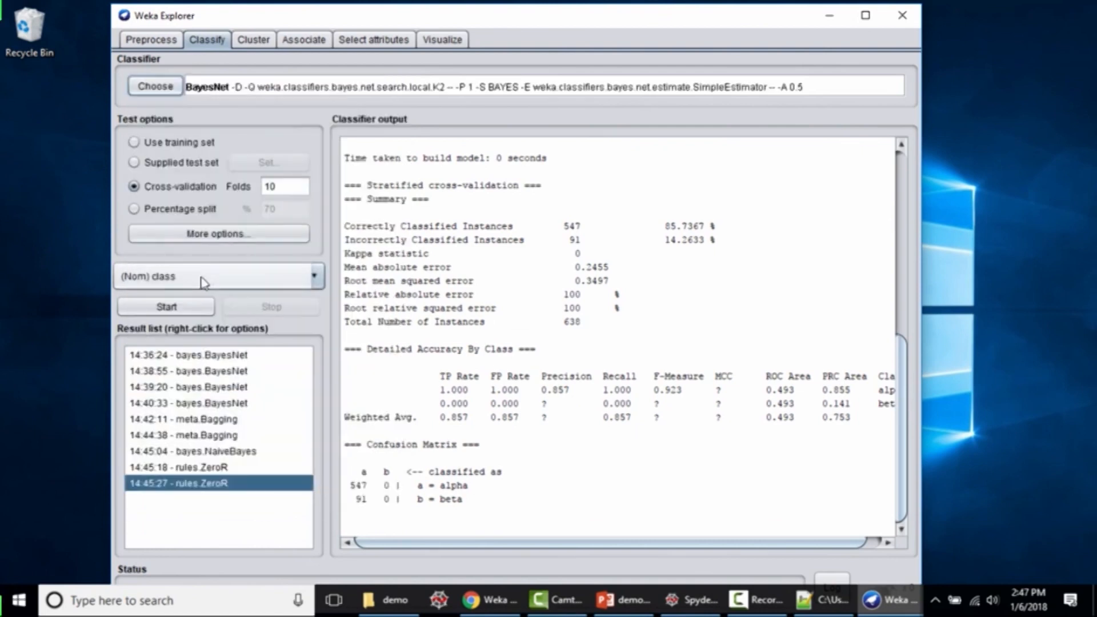
pyautogui.click(189, 311)
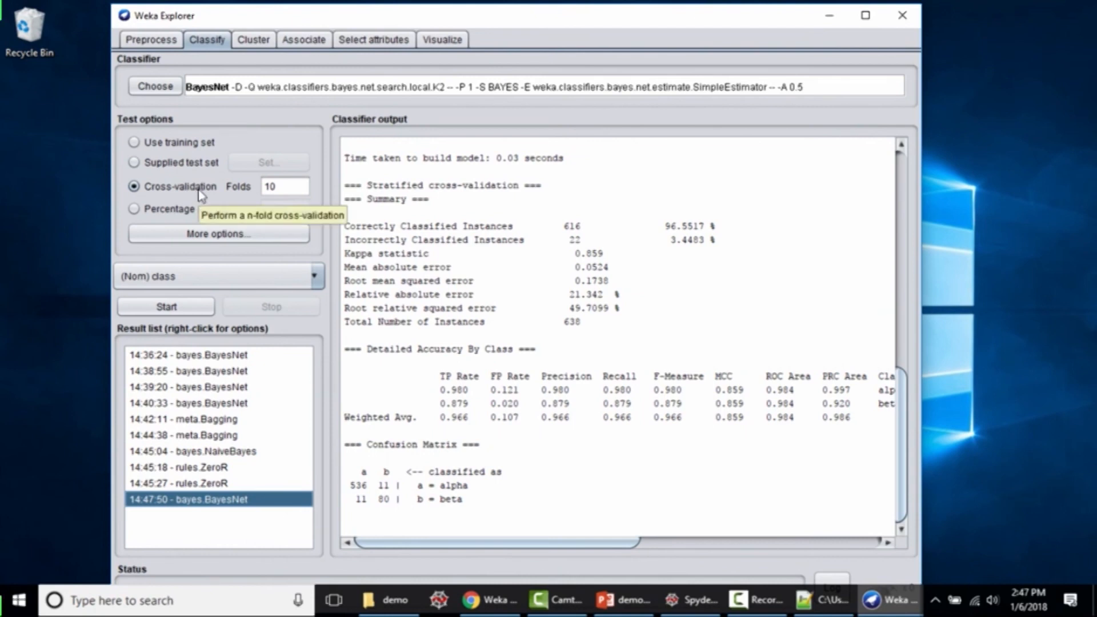
# Step: Switch the evaluation to a supplied test set and browse the demo folder for the test file
pyautogui.click(185, 166)
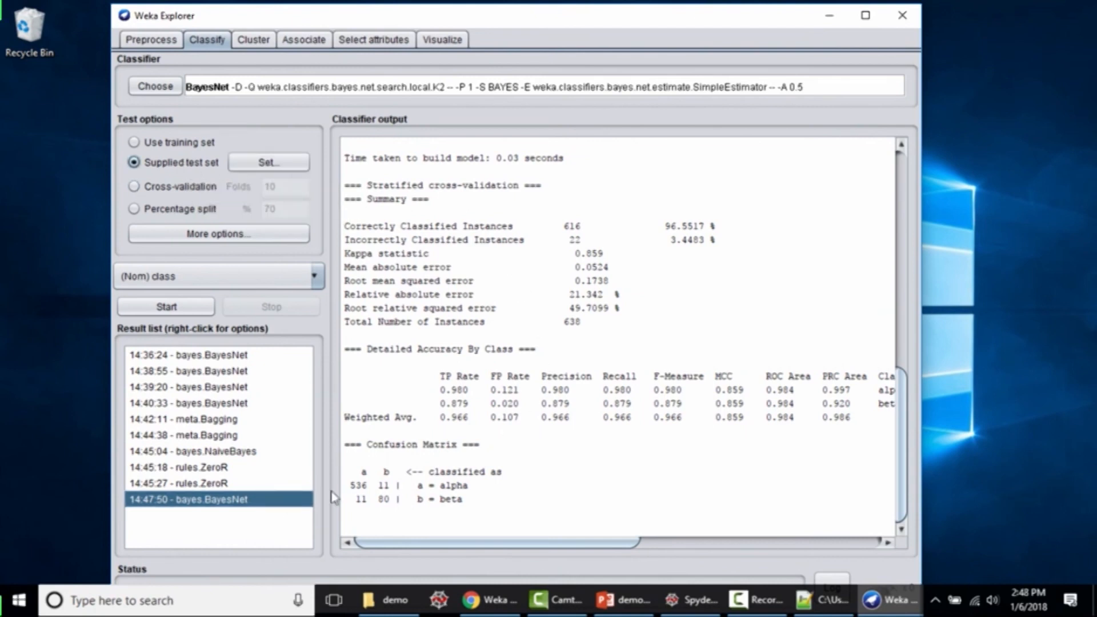
pyautogui.click(265, 164)
pyautogui.click(408, 313)
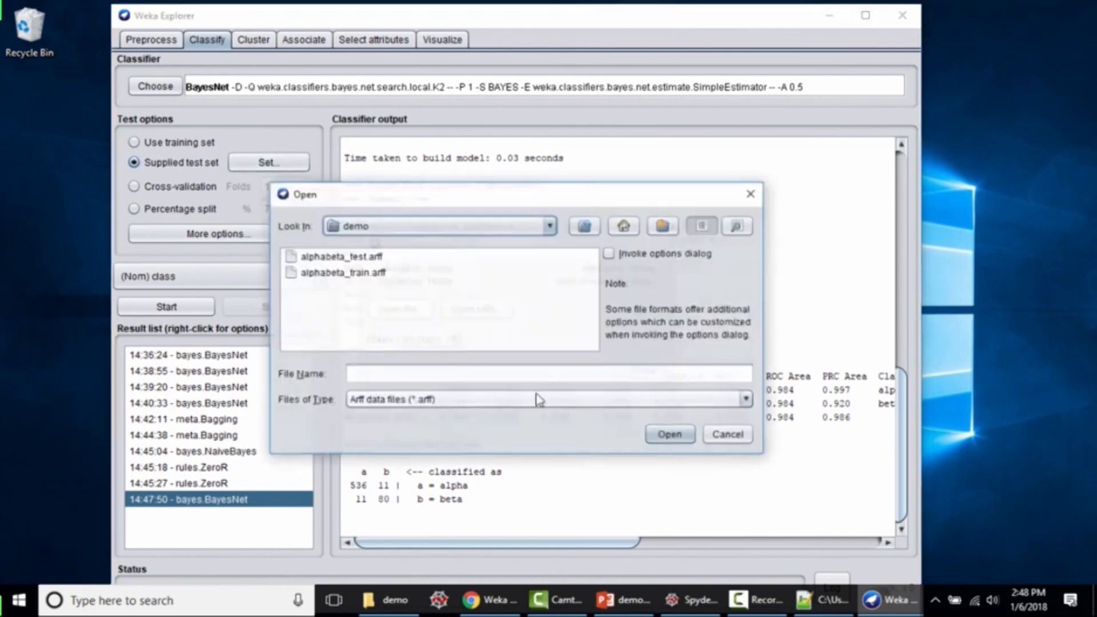
pyautogui.moveTo(478, 195); pyautogui.dragTo(731, 155)
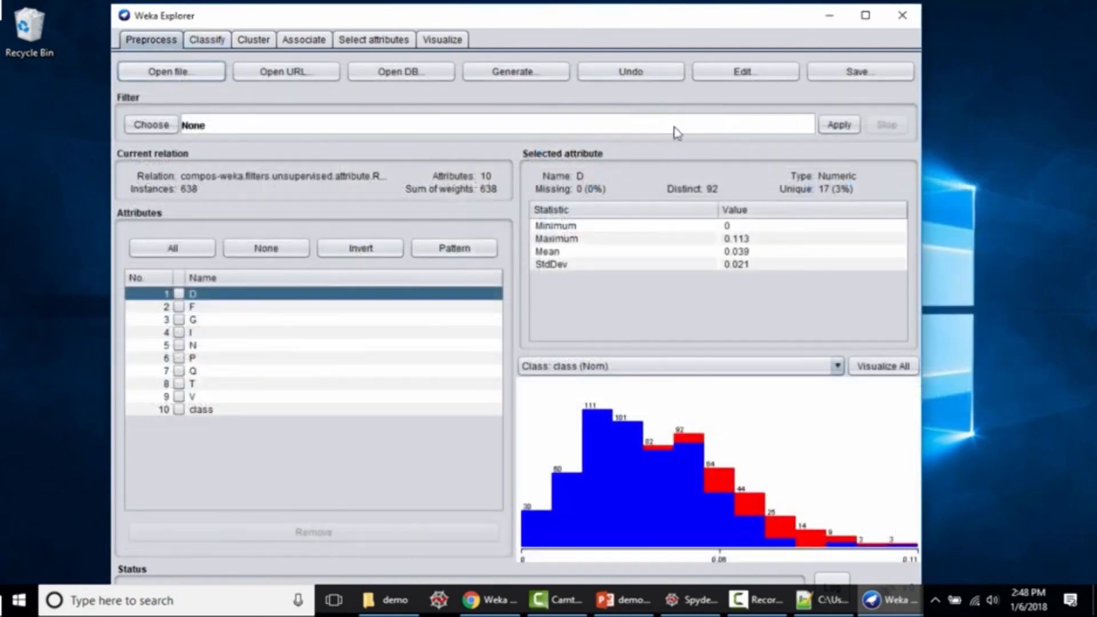
# Step: Undo the attribute removals to restore the full compos dataset and evaluate BayesNet on the supplied test set
pyautogui.click(630, 71)
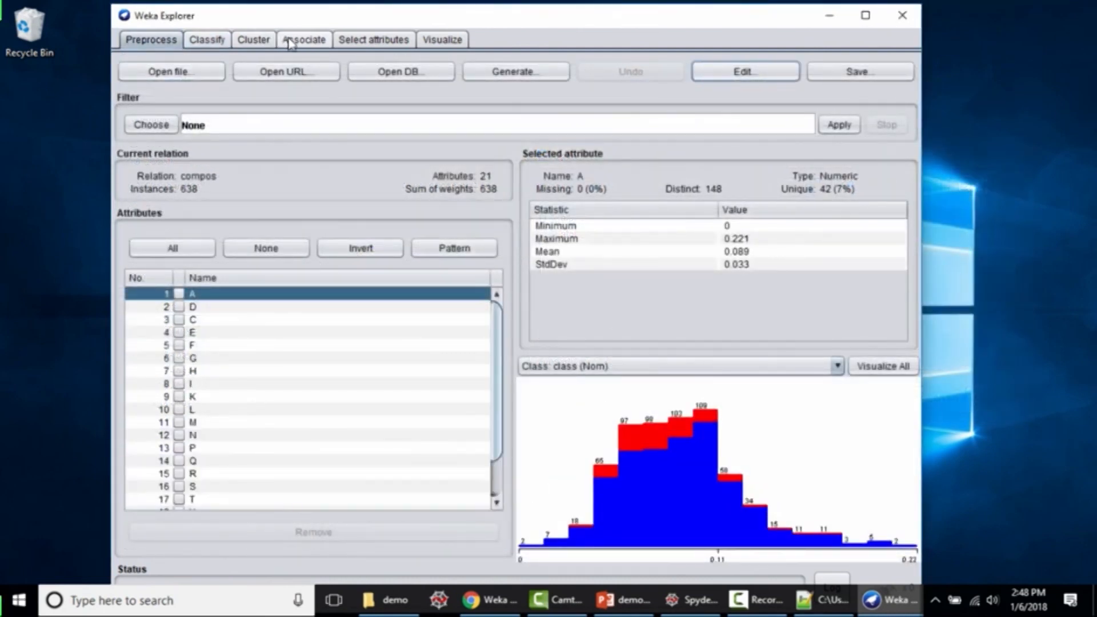
pyautogui.click(358, 40)
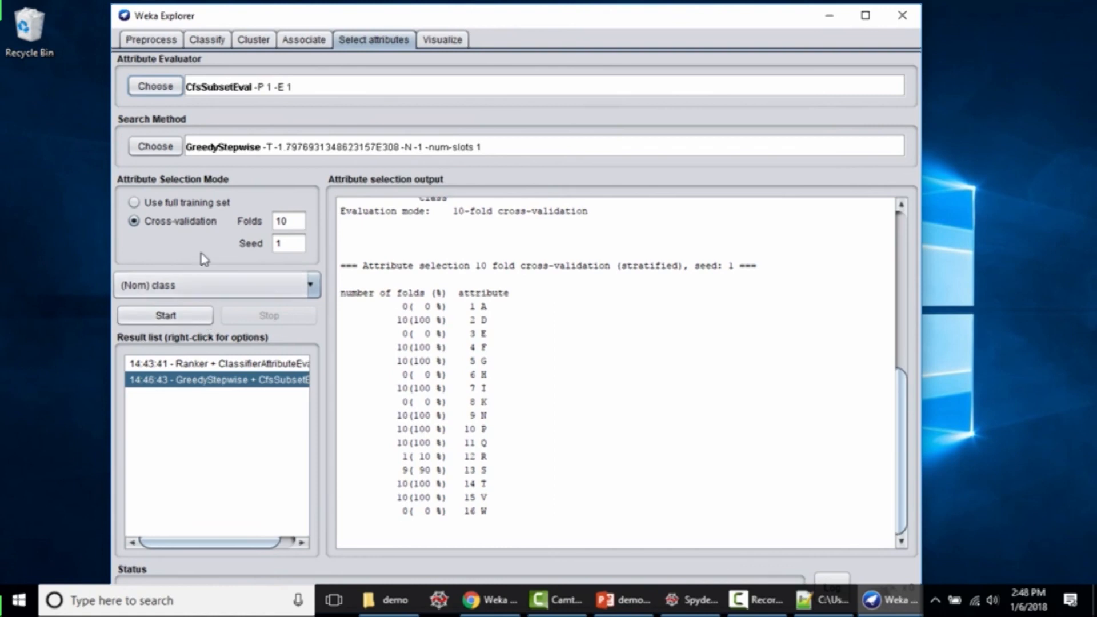
pyautogui.click(209, 41)
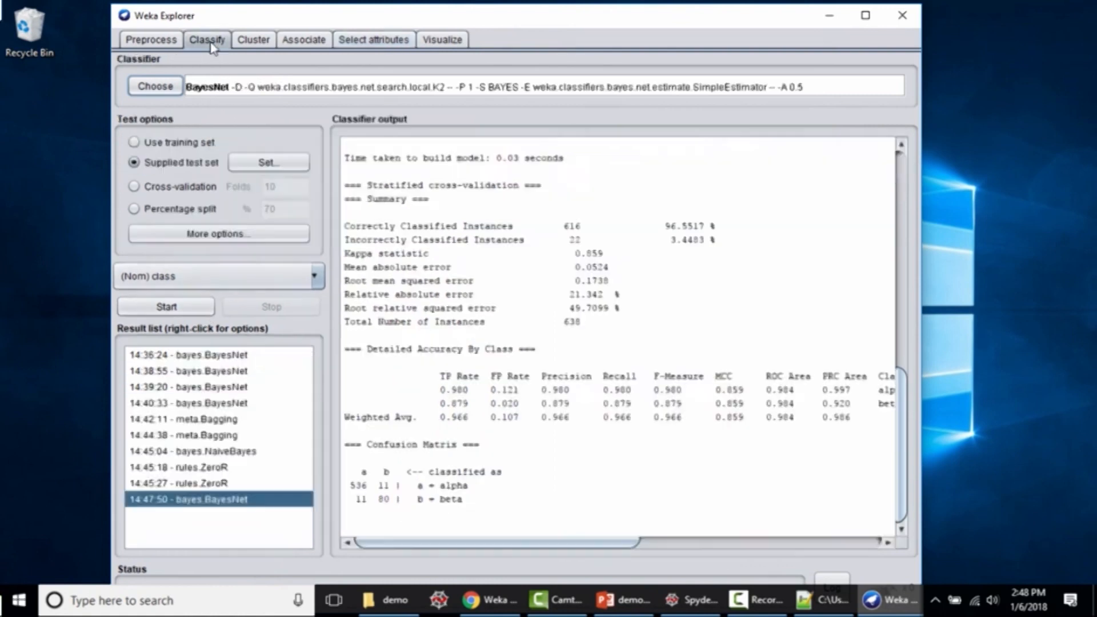
pyautogui.click(171, 309)
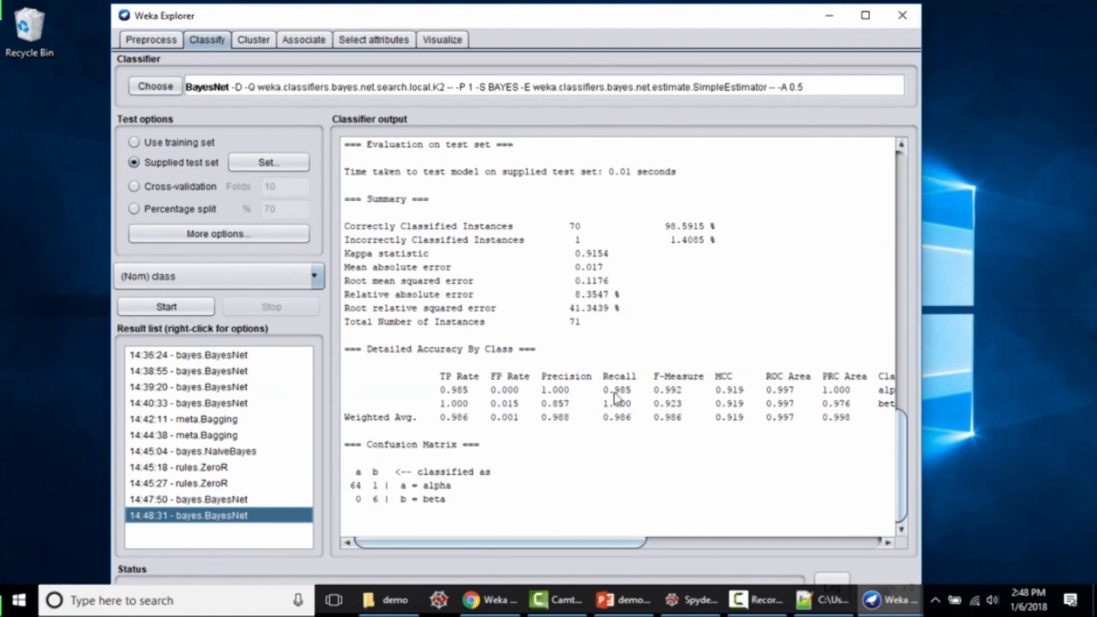
# Step: Examine the BayesNet test-set output, comparing the model details, summary statistics, weighted average rates and confusion matrix
pyautogui.scroll(5, 685, 319)
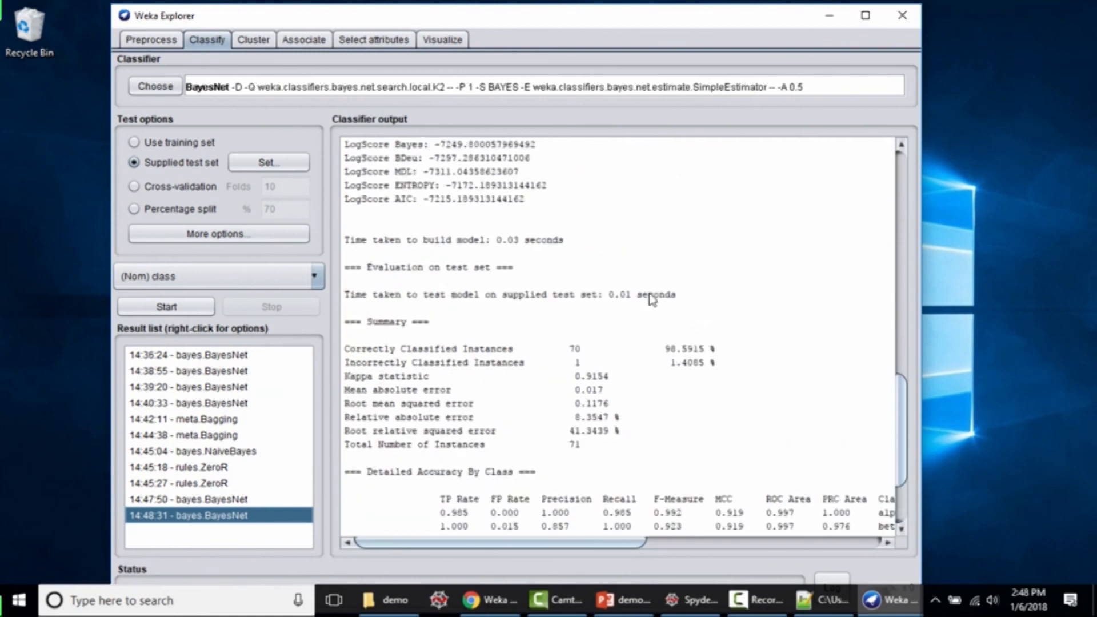
pyautogui.scroll(-5, 650, 293)
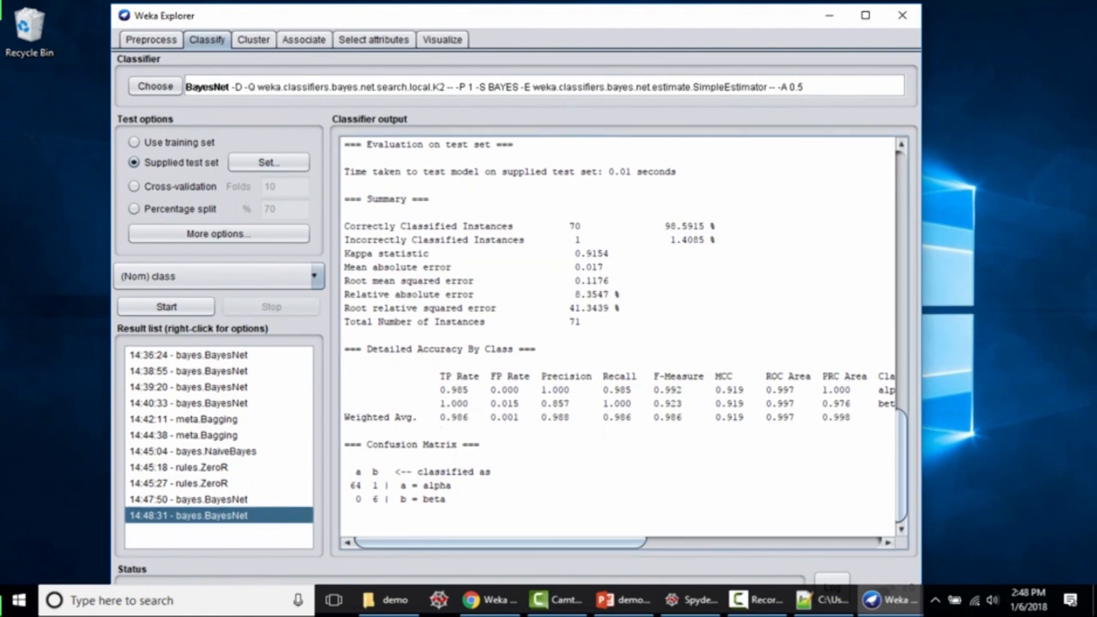
pyautogui.moveTo(441, 417); pyautogui.dragTo(469, 418)
pyautogui.click(483, 434)
pyautogui.scroll(6, 555, 263)
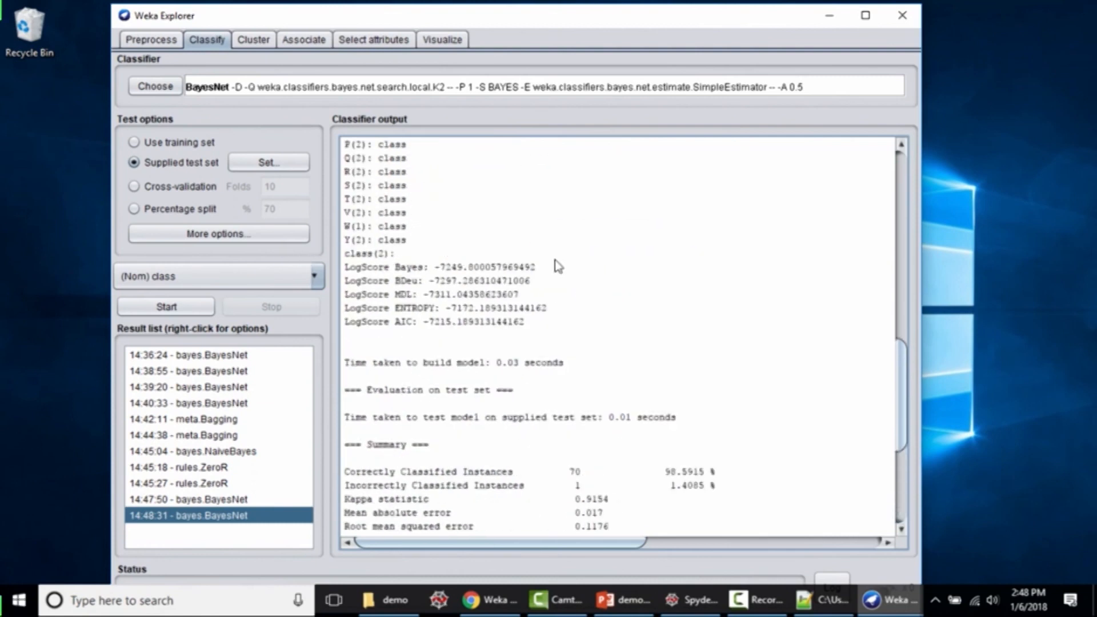
pyautogui.scroll(4, 554, 259)
pyautogui.scroll(-8, 554, 259)
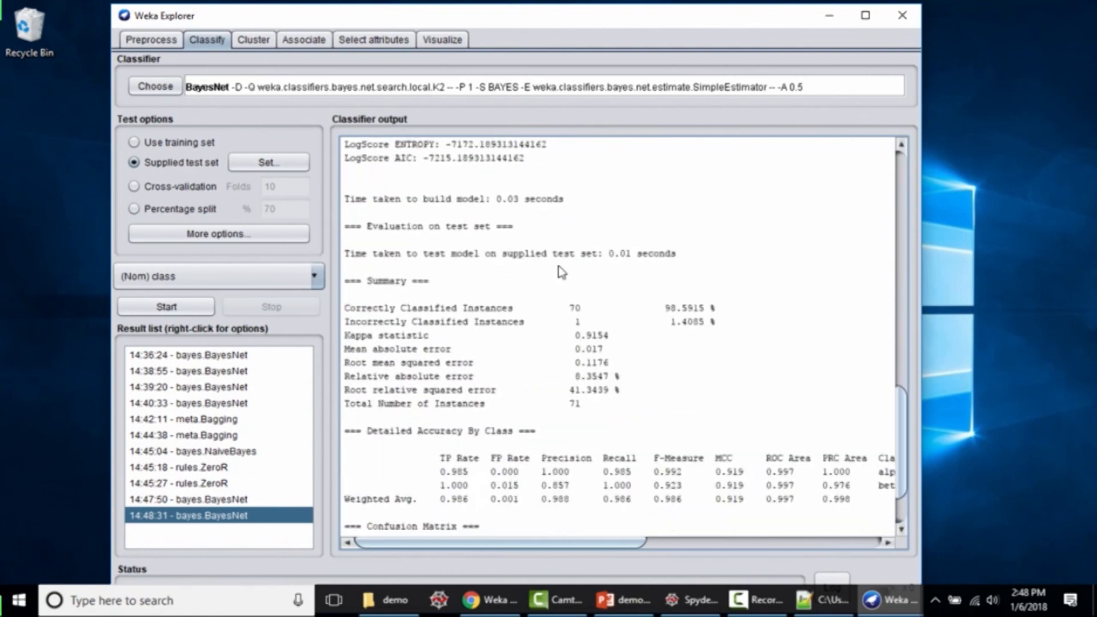
# Step: Set the output predictions format to PlainText in the classifier evaluation options and rerun BayesNet on the supplied test set
pyautogui.click(216, 235)
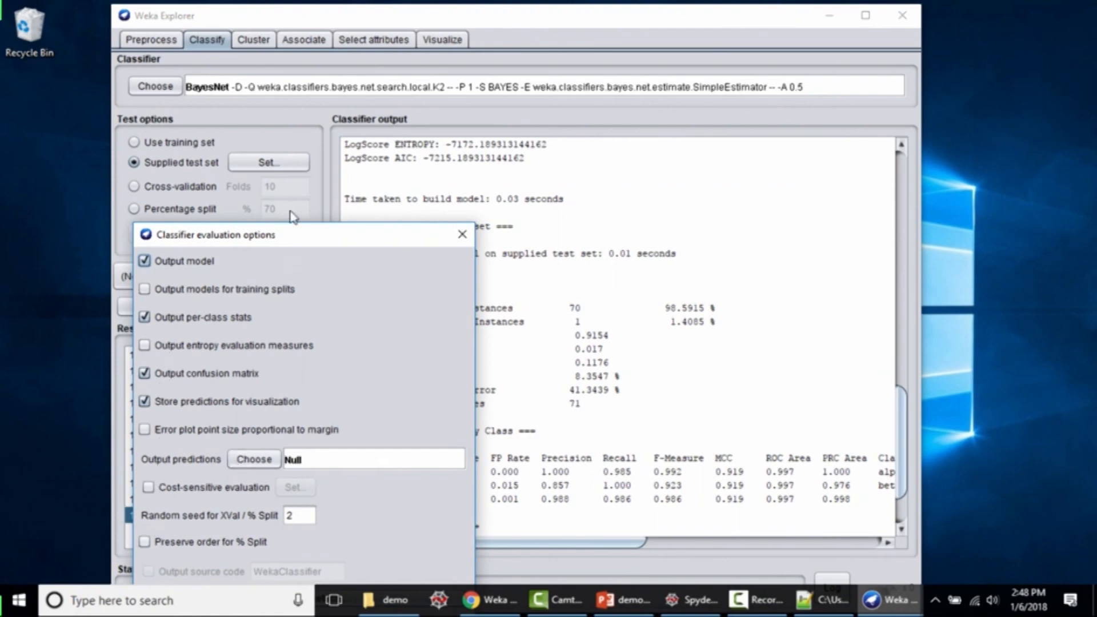
pyautogui.moveTo(288, 243); pyautogui.dragTo(373, 107)
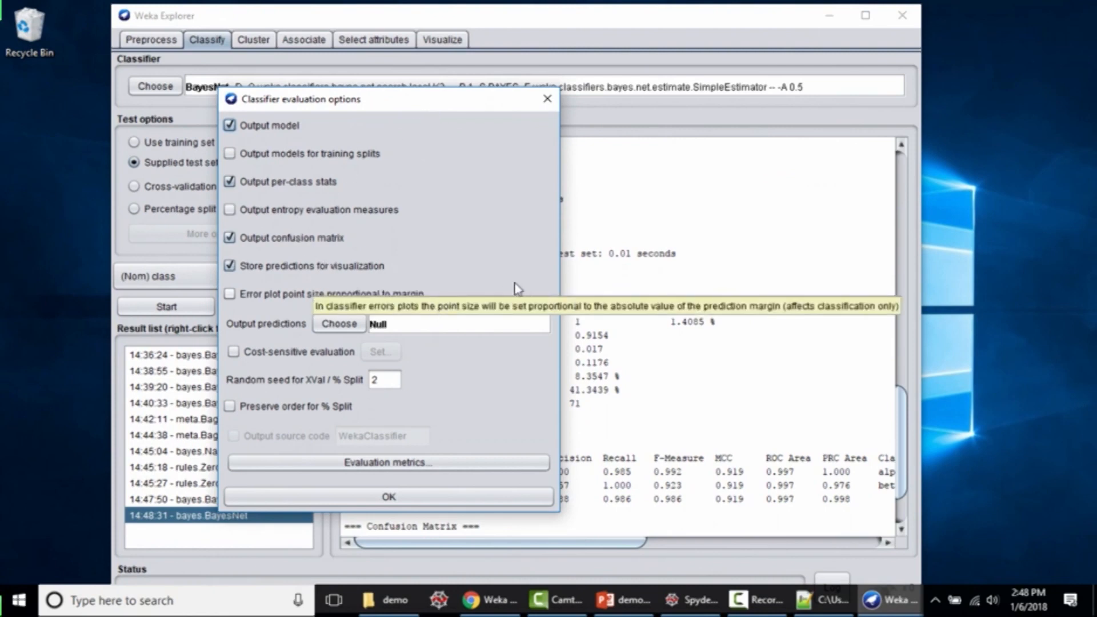
pyautogui.click(338, 325)
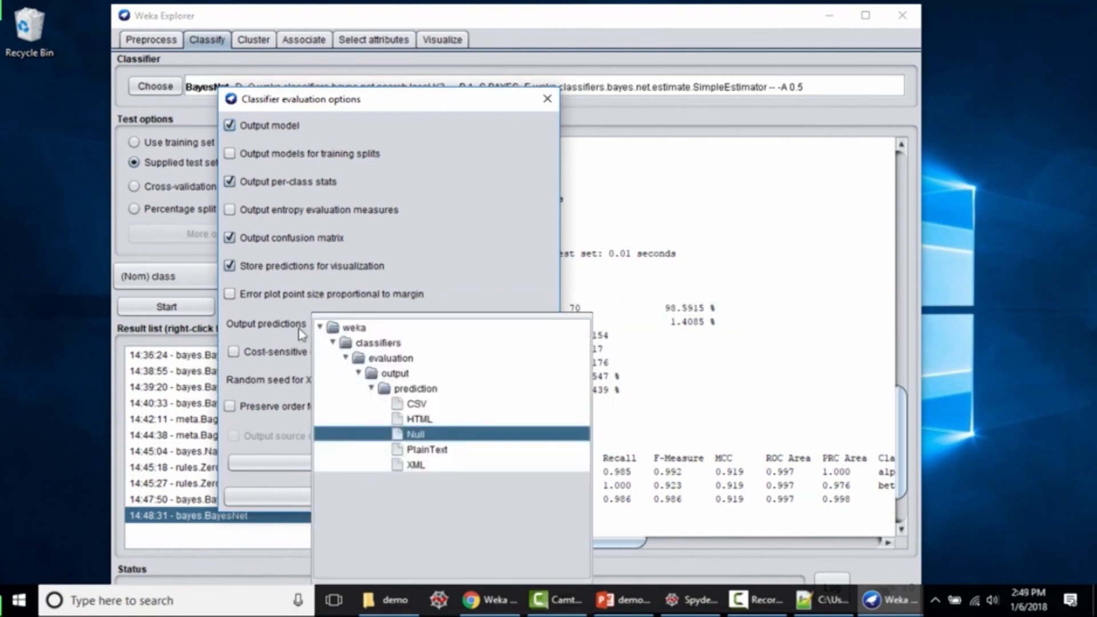
pyautogui.click(429, 450)
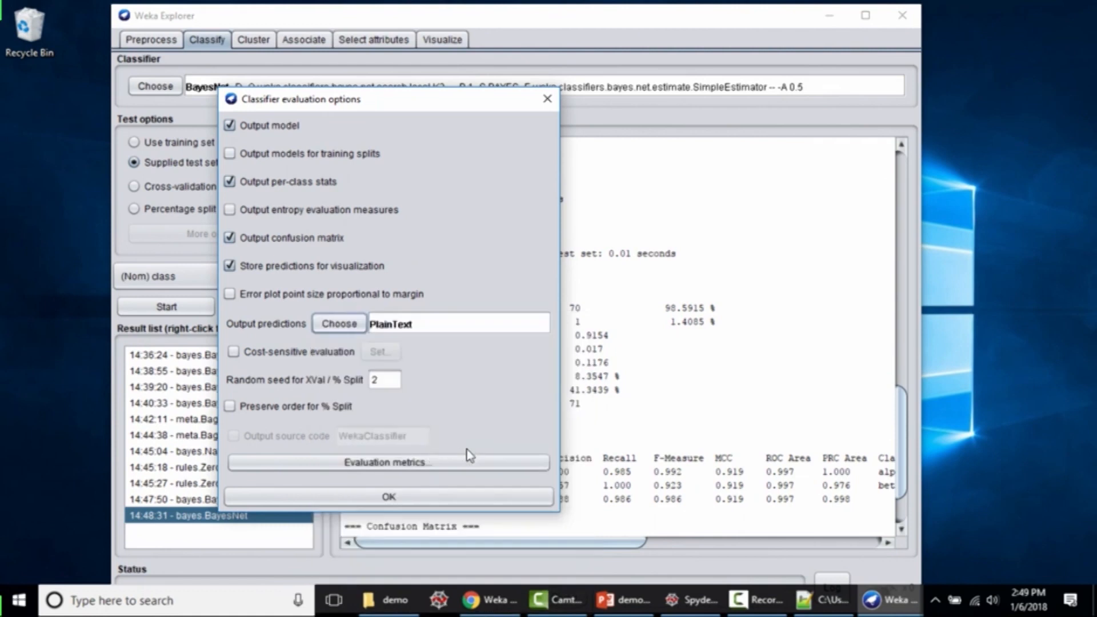
pyautogui.click(392, 499)
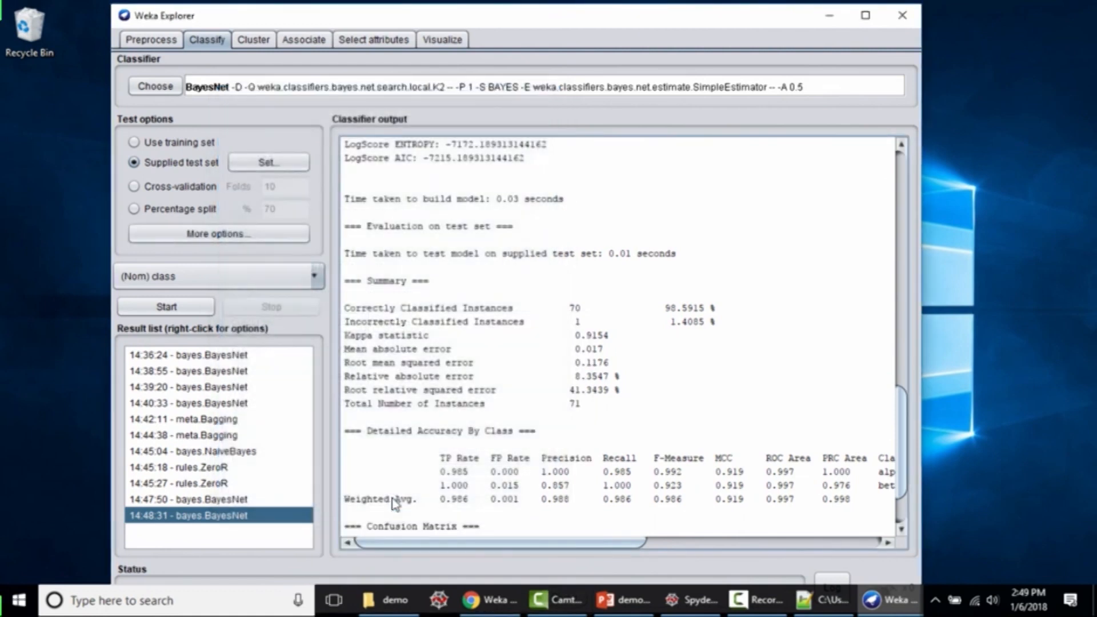
pyautogui.click(161, 307)
# Step: Examine the predictions on the test set, comparing instance 1's actual class, predicted class and prediction value
pyautogui.scroll(20, 494, 335)
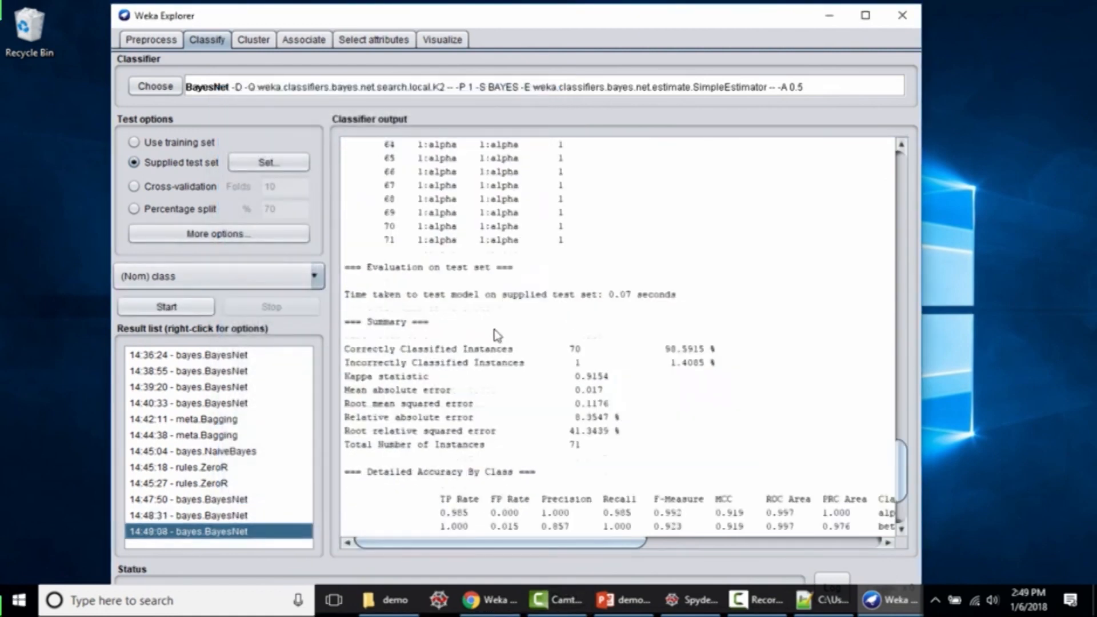
pyautogui.scroll(10, 494, 335)
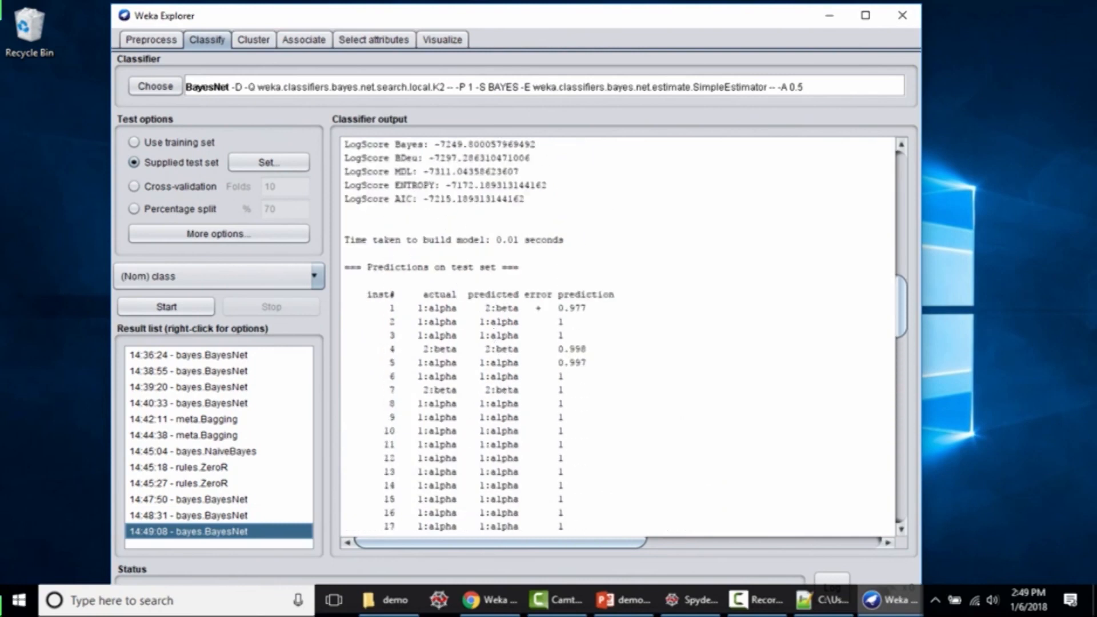
pyautogui.scroll(-7, 491, 334)
pyautogui.scroll(-1, 489, 334)
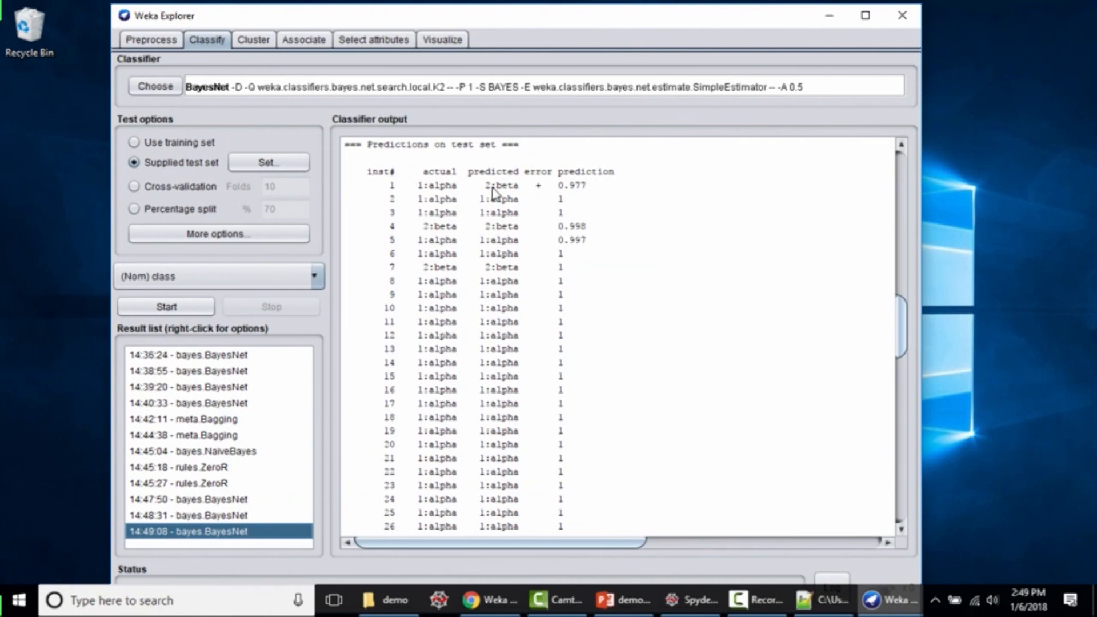
pyautogui.scroll(1, 493, 193)
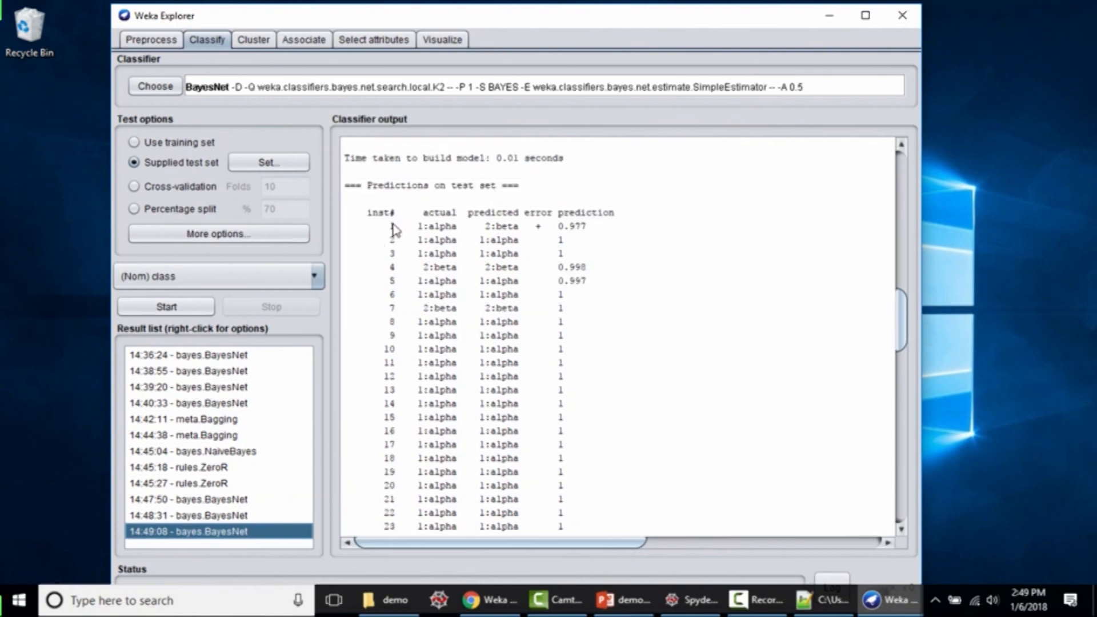
pyautogui.doubleClick(442, 228)
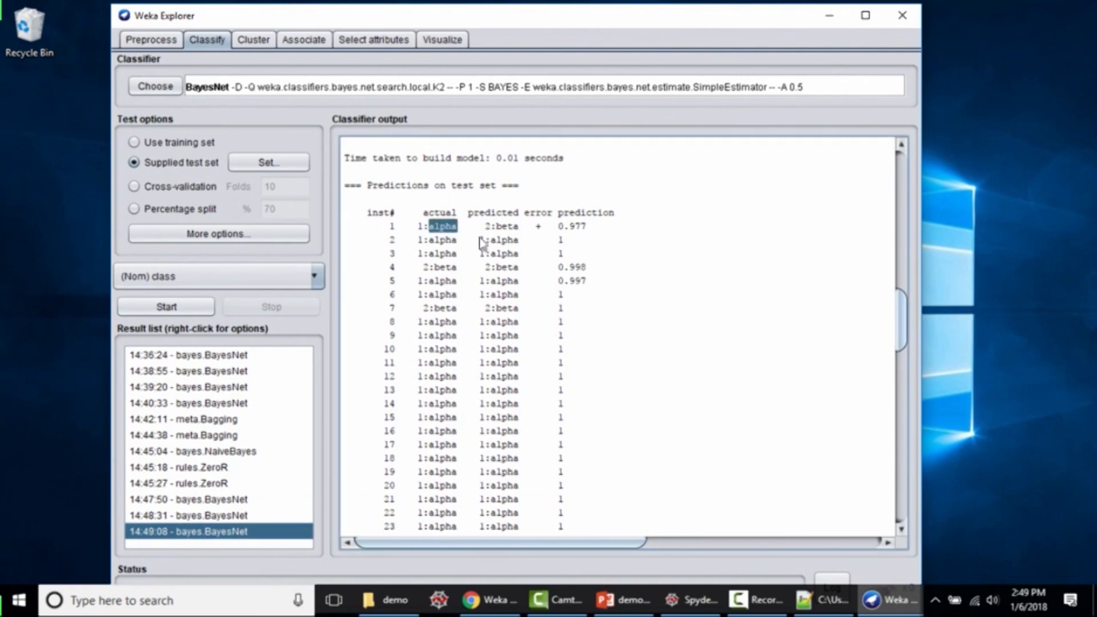
pyautogui.click(428, 235)
pyautogui.doubleClick(508, 228)
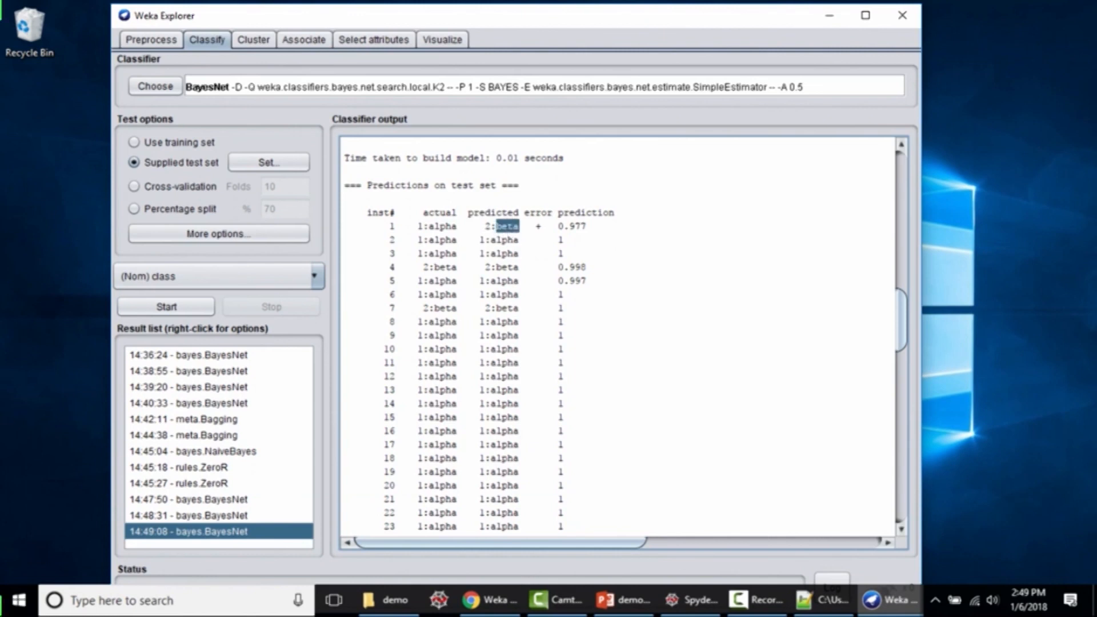
pyautogui.click(508, 233)
pyautogui.doubleClick(584, 231)
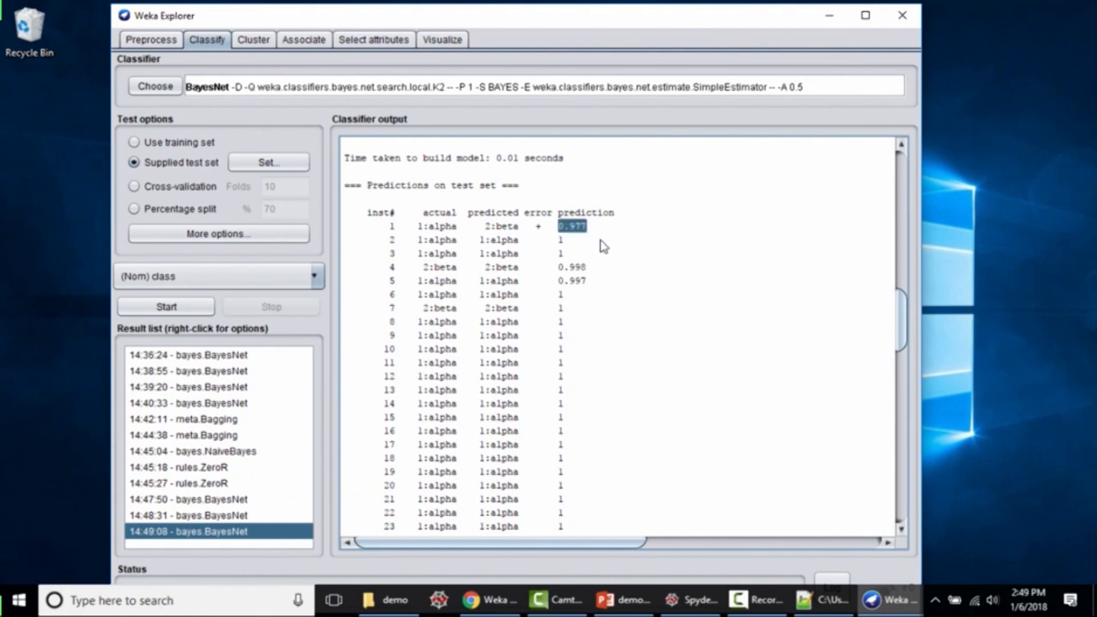
# Step: Look through the predictions of the other test instances and recheck the prediction value of instance 1
pyautogui.scroll(-6, 602, 240)
pyautogui.scroll(8, 601, 240)
pyautogui.scroll(-15, 598, 263)
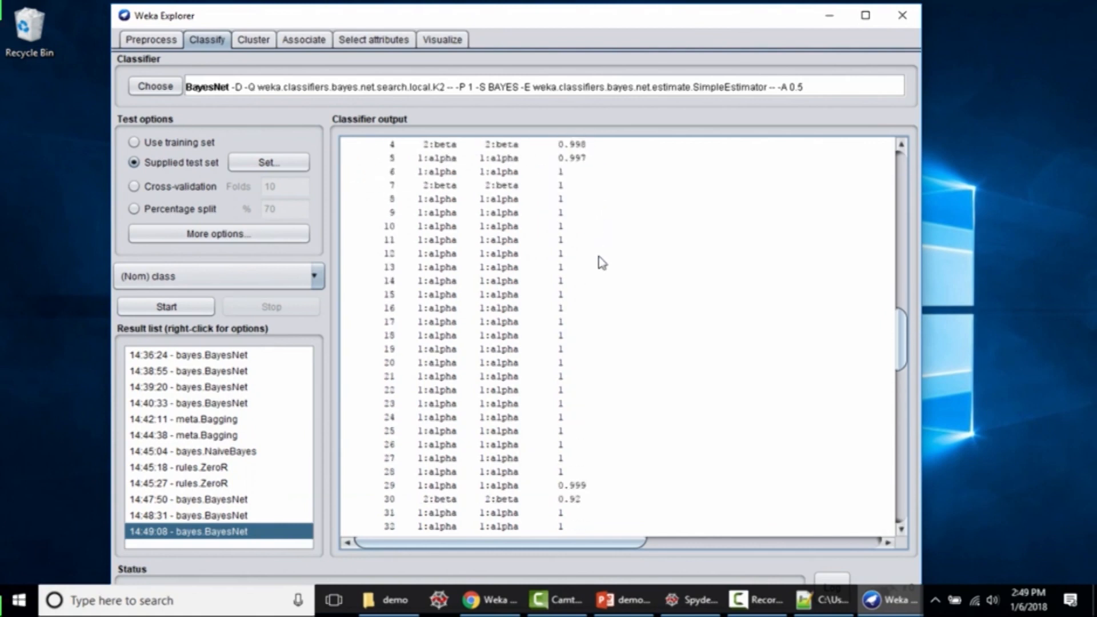
pyautogui.scroll(15, 557, 383)
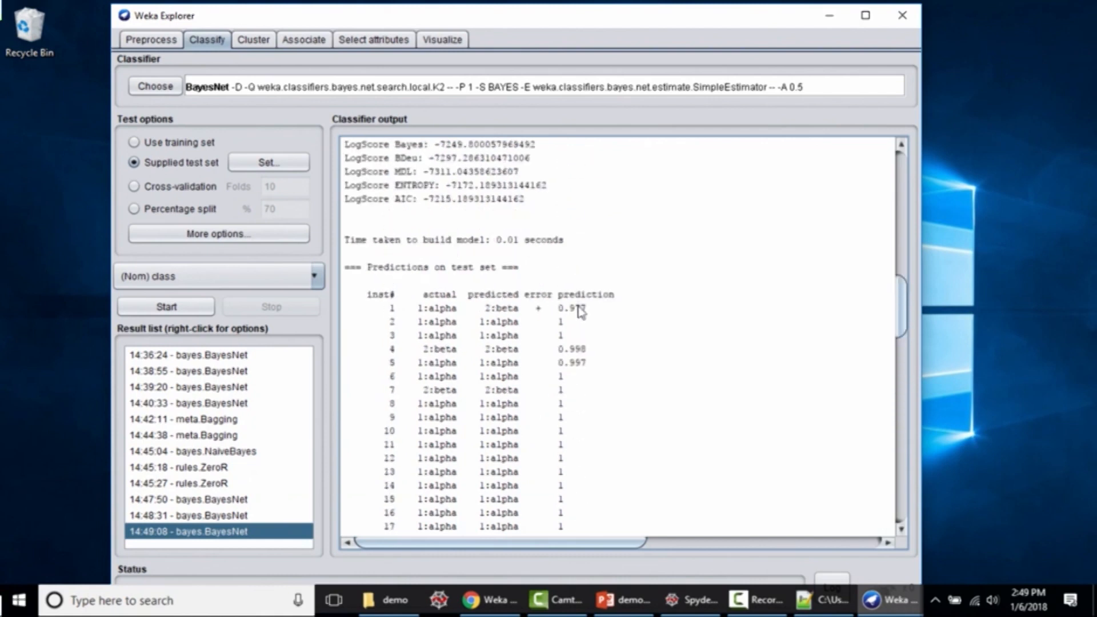
pyautogui.click(155, 87)
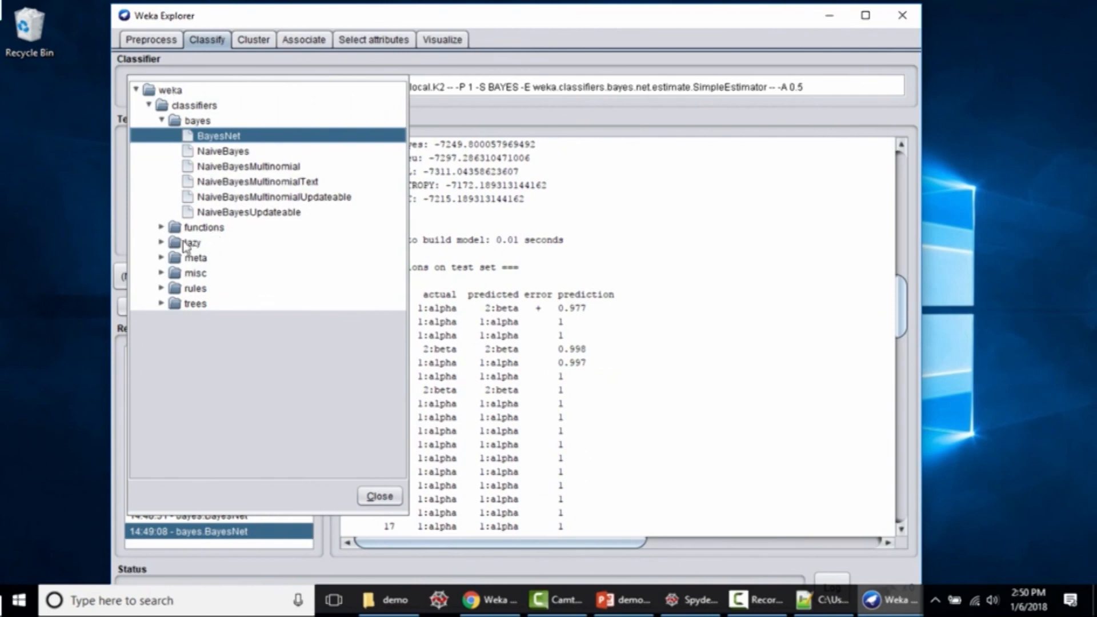
pyautogui.doubleClick(571, 315)
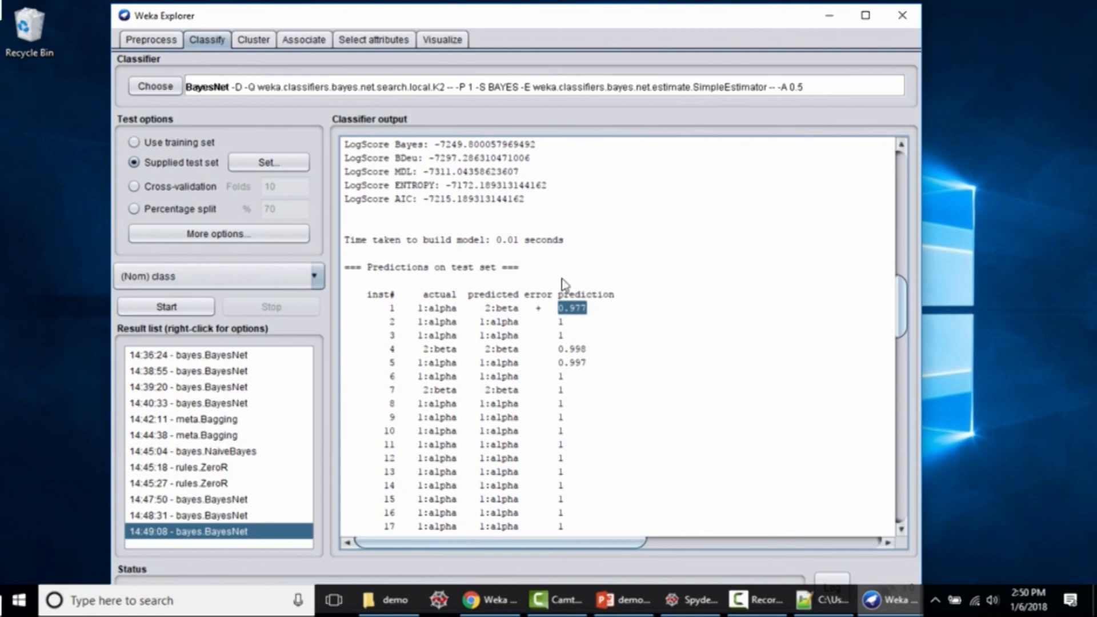
# Step: Review the evaluation summary below the predictions and check the attributes of the loaded compos dataset
pyautogui.scroll(-5, 561, 280)
pyautogui.scroll(-10, 561, 286)
pyautogui.scroll(-13, 562, 295)
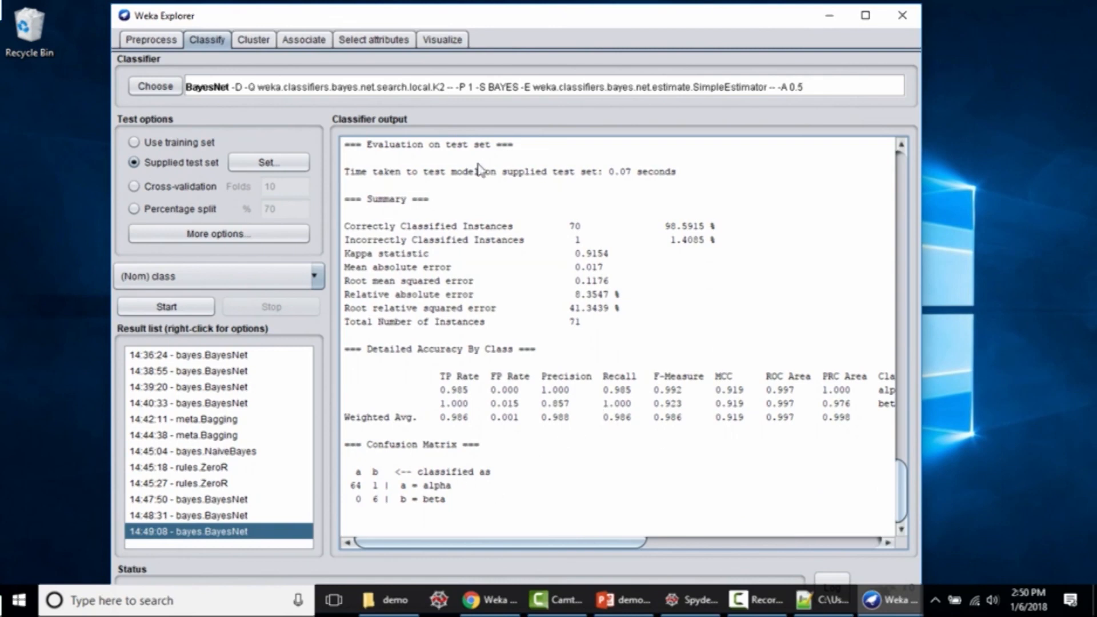
pyautogui.click(152, 41)
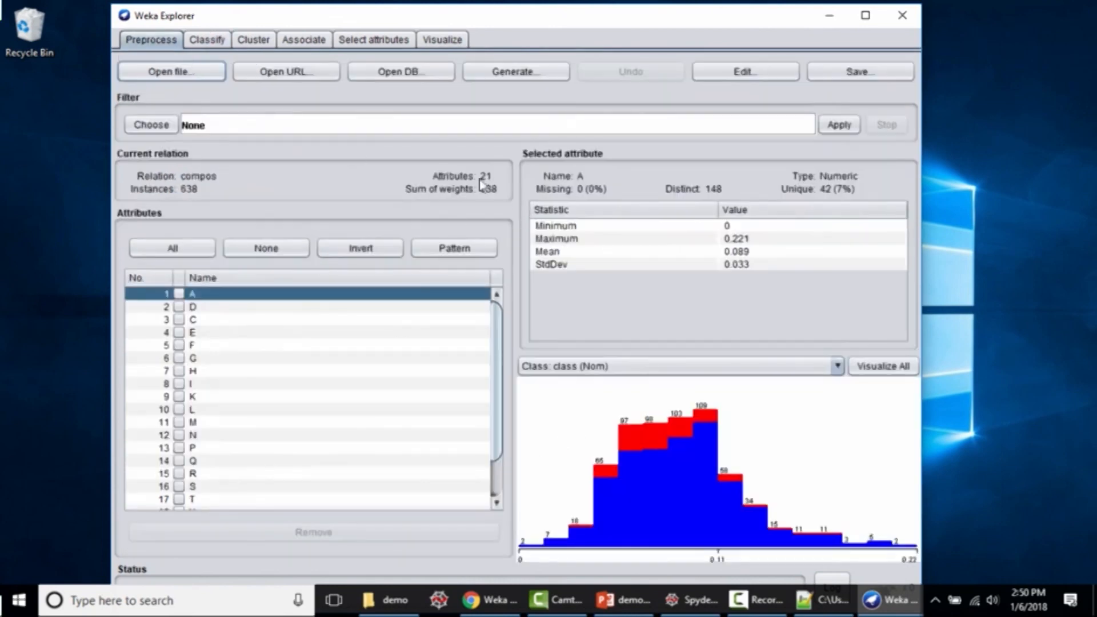
pyautogui.click(207, 40)
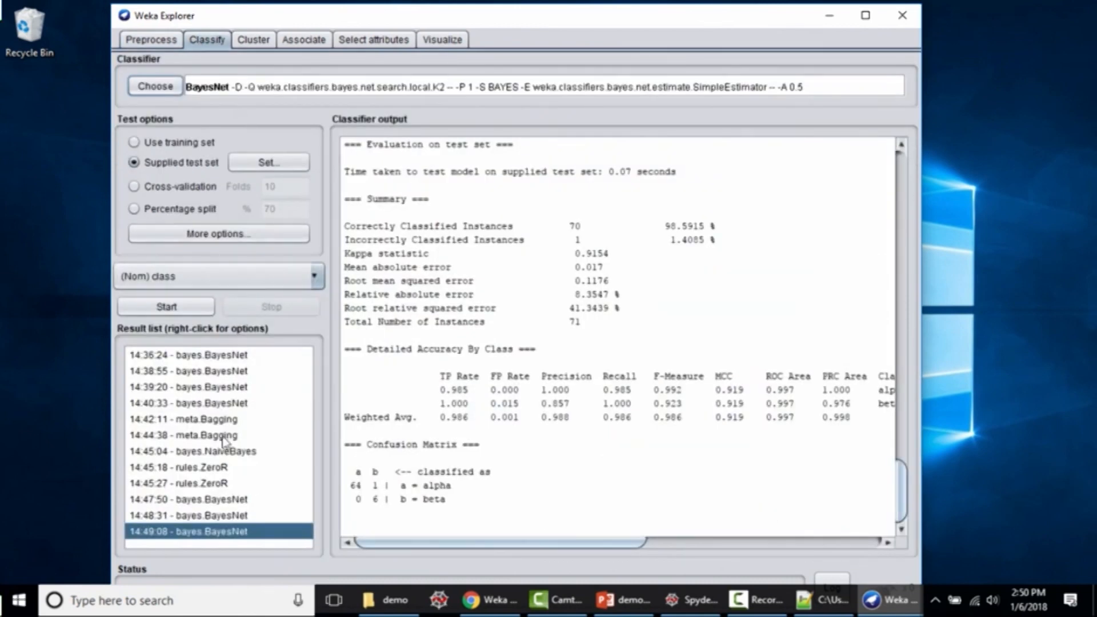
# Step: Save the latest BayesNet model as weka_bayesnet_model in the demo folder under Documents
pyautogui.rightClick(209, 540)
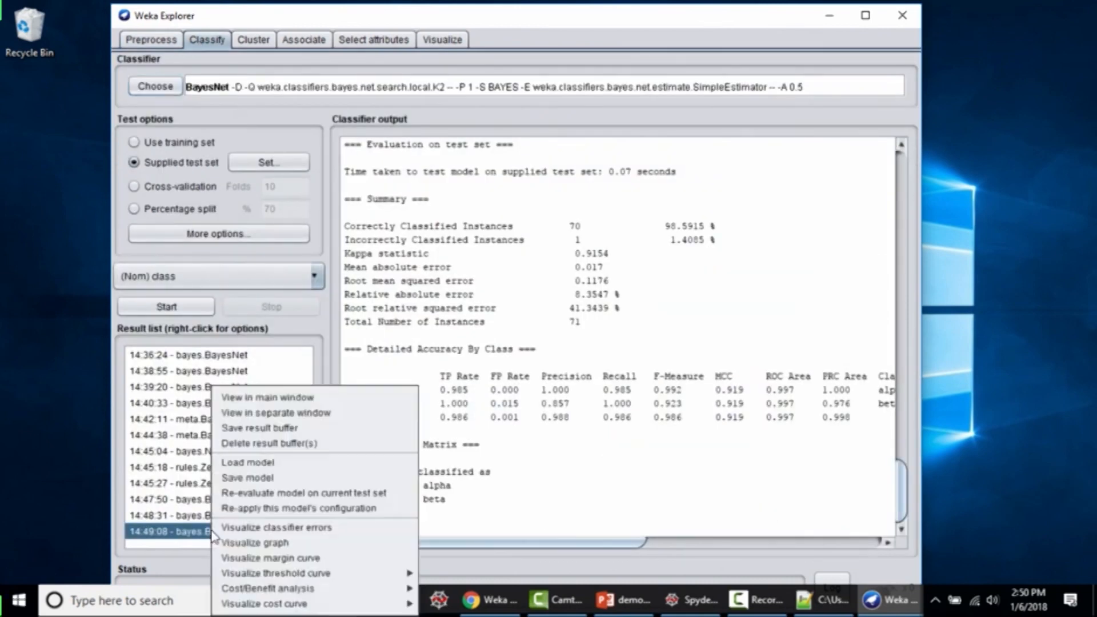
pyautogui.click(271, 478)
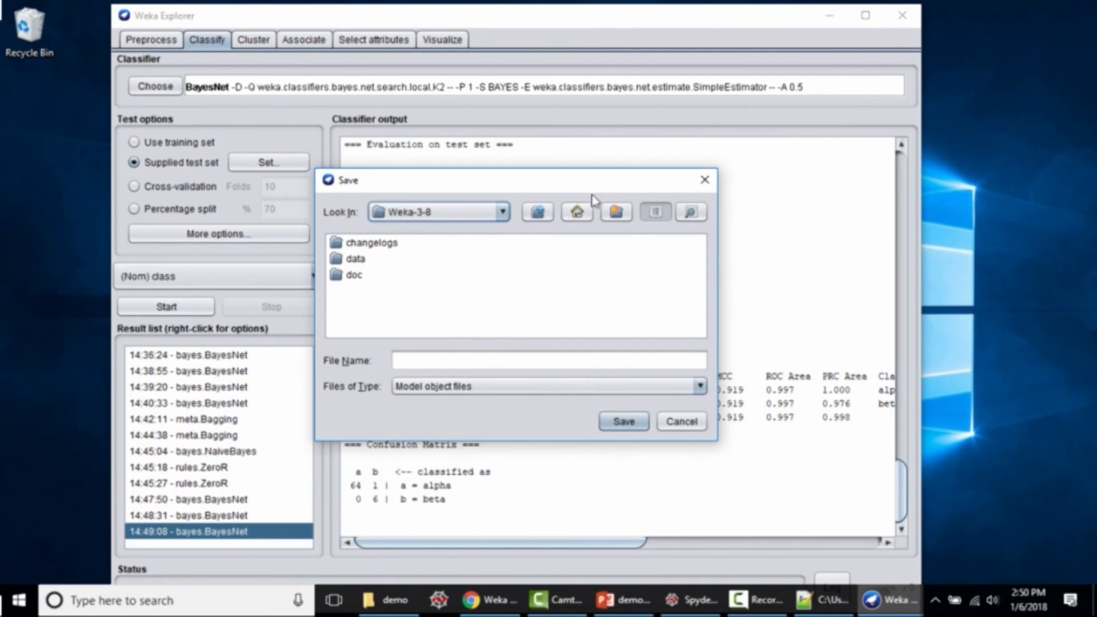
pyautogui.click(578, 213)
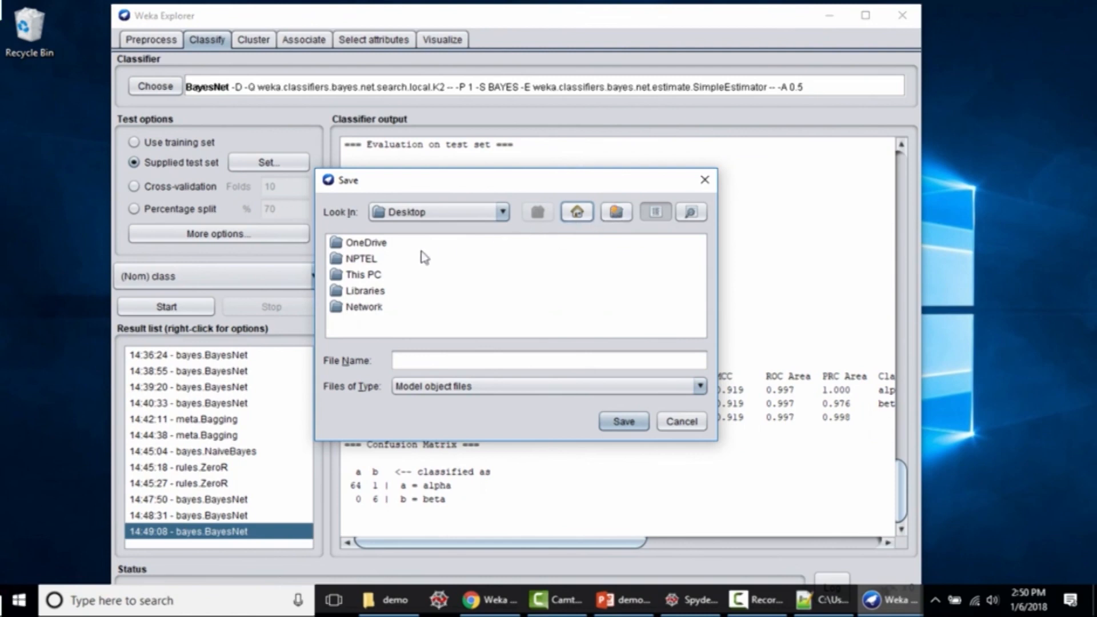
pyautogui.click(382, 259)
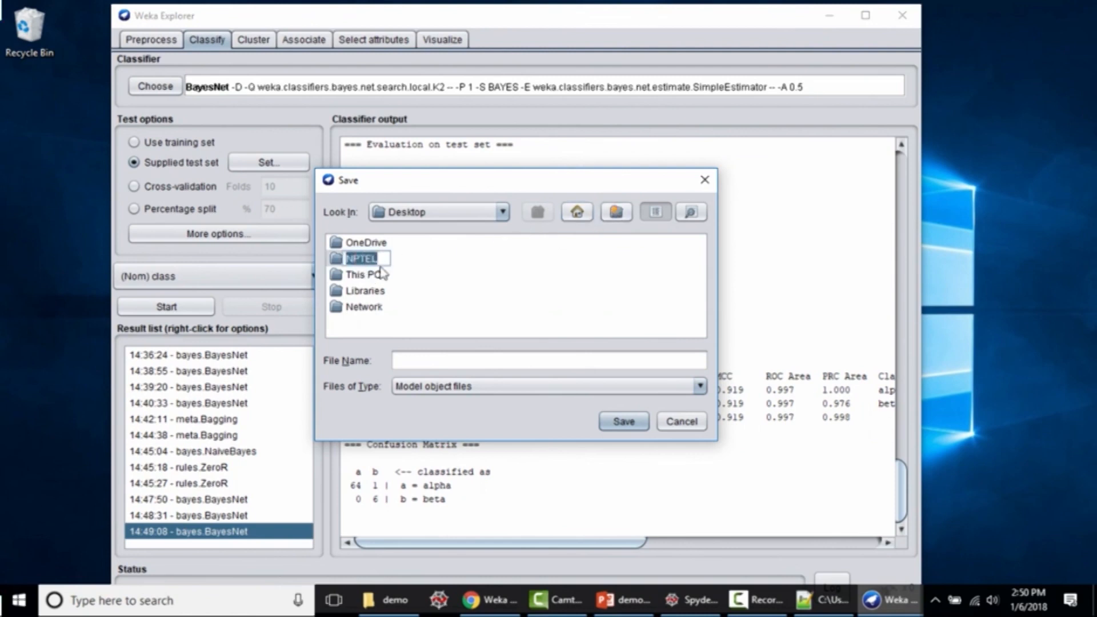
pyautogui.doubleClick(360, 260)
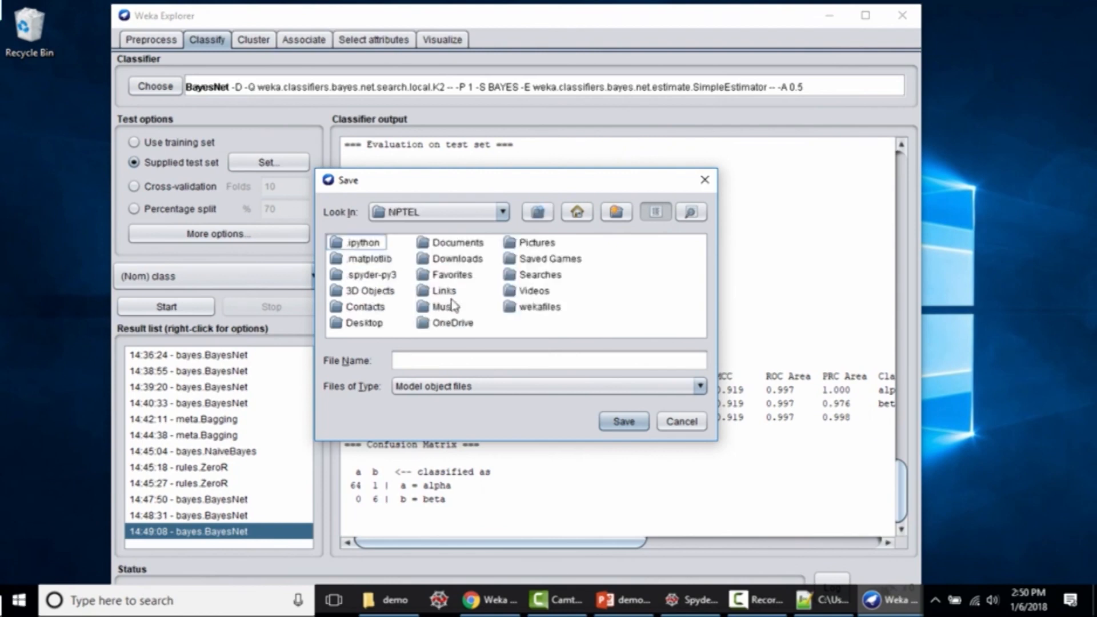
pyautogui.doubleClick(459, 245)
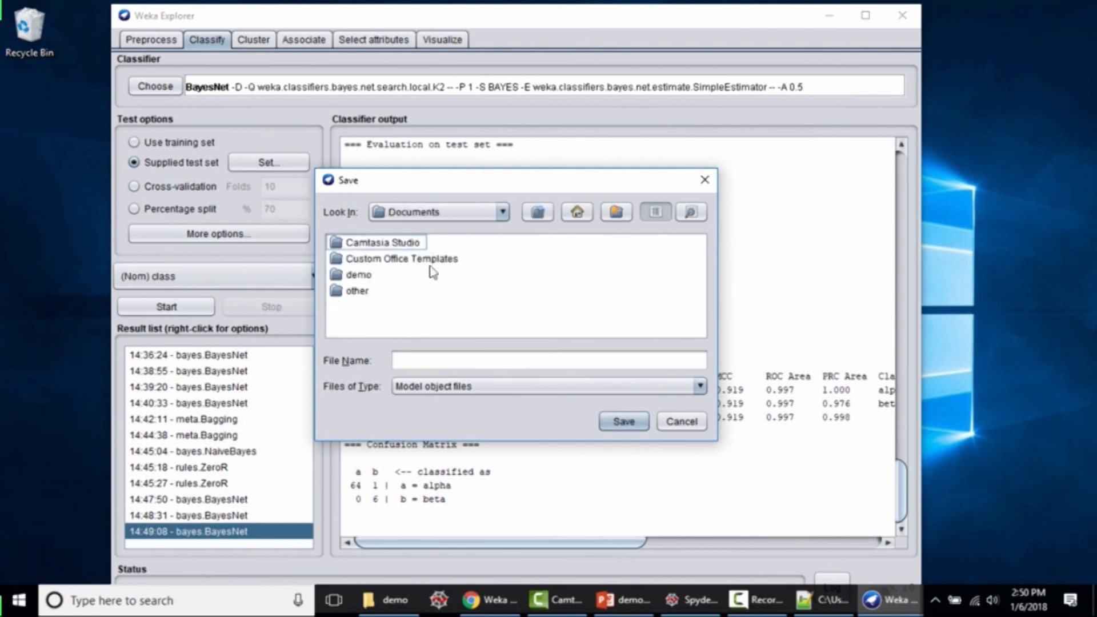
pyautogui.doubleClick(359, 275)
pyautogui.click(451, 363)
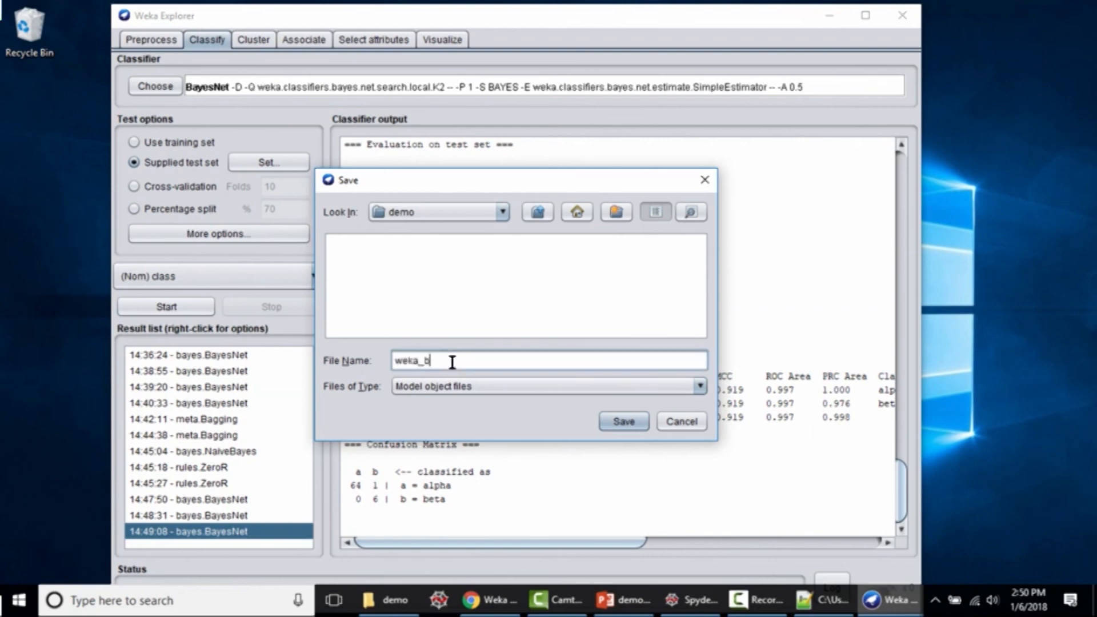
pyautogui.write('weka_bayesnet_model')
pyautogui.press('Return')
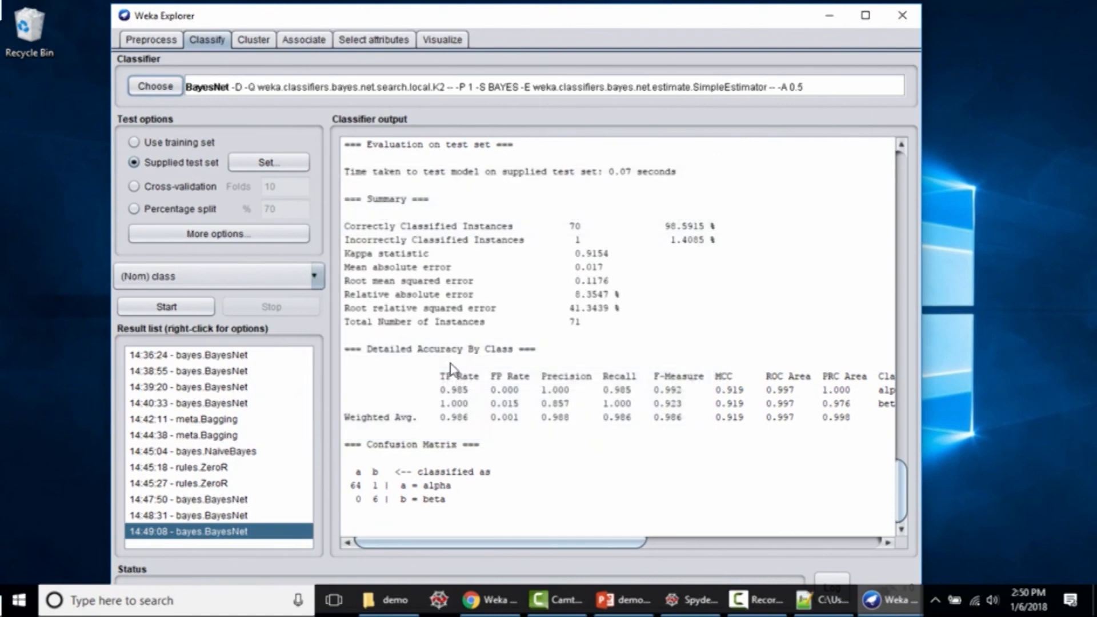